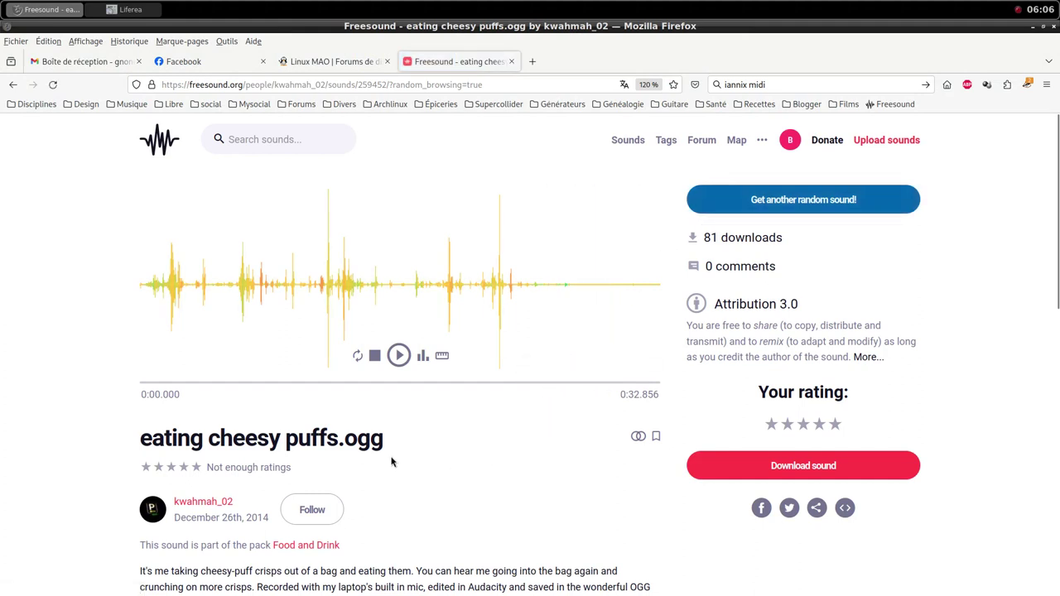
Download the eating cheesy puffs.ogg sound into the impro/i-012/samples folder.
{"action": "scroll", "coordinate": [461, 460], "scroll_direction": "down", "scroll_amount": 2}
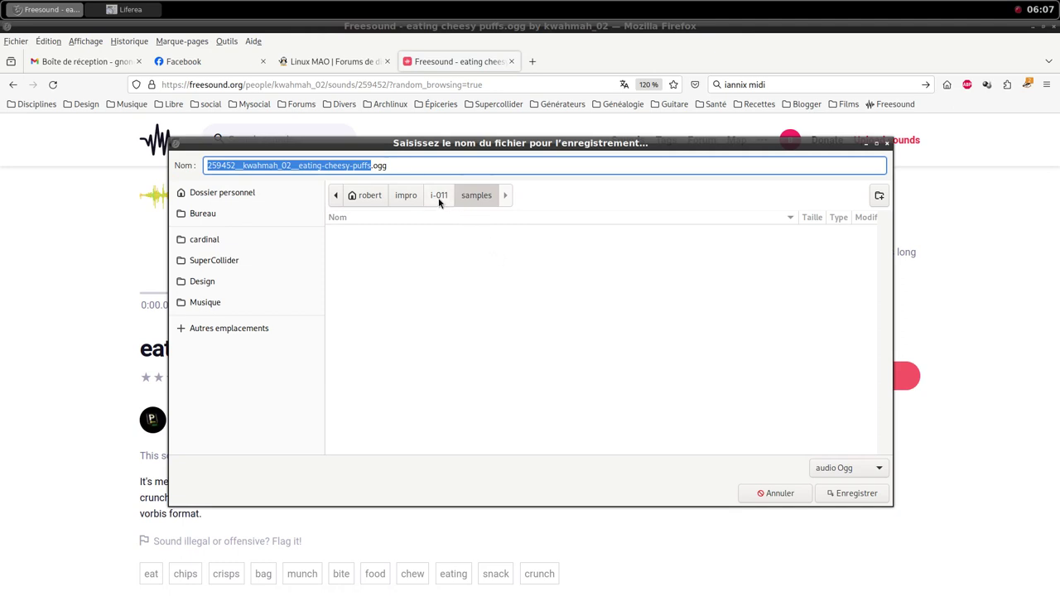
{"action": "left_click", "coordinate": [408, 197]}
{"action": "double_click", "coordinate": [372, 385]}
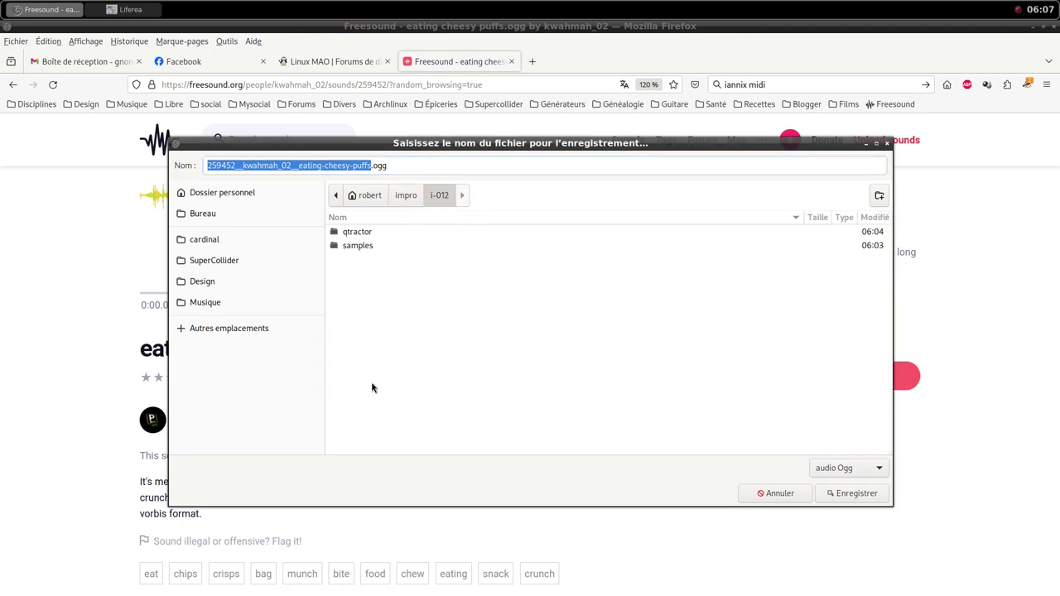
{"action": "double_click", "coordinate": [362, 245]}
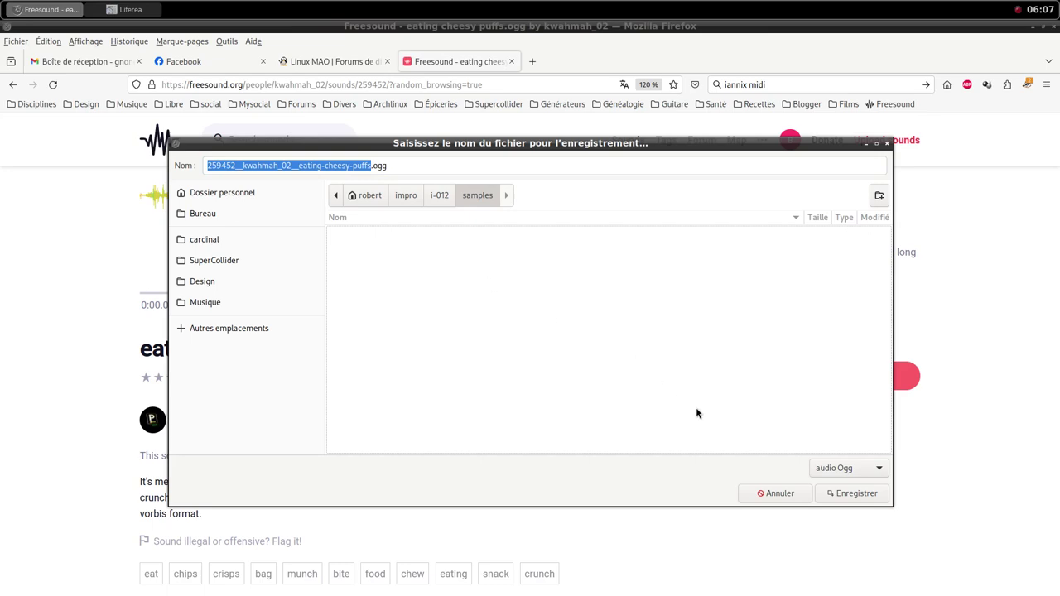
{"action": "left_click", "coordinate": [853, 494]}
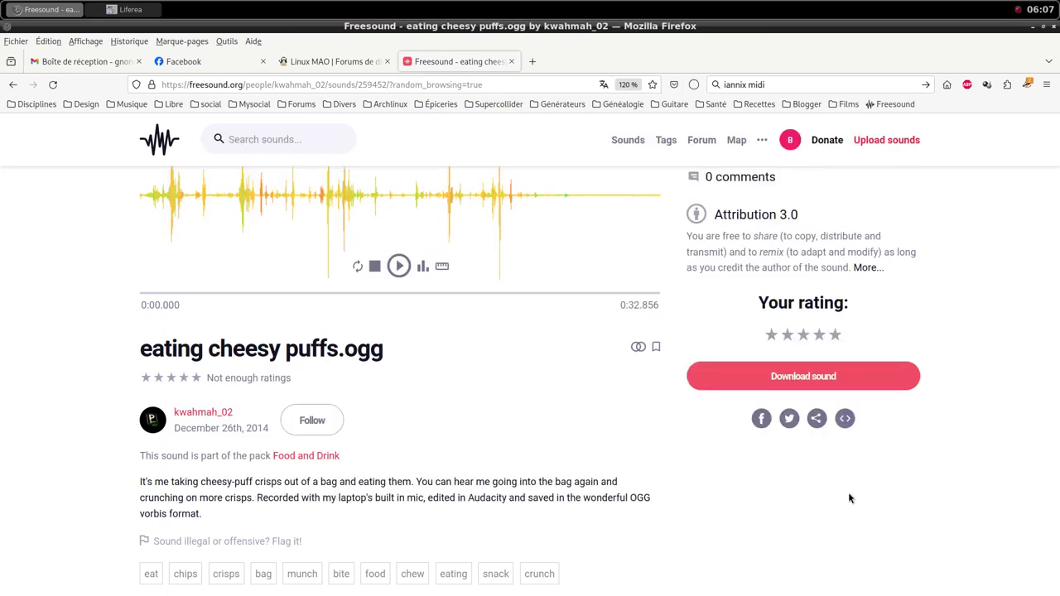
Switch to the Thunar file manager and open a terminal in the i-012/samples folder.
{"action": "middle_click", "coordinate": [365, 14]}
{"action": "left_click", "coordinate": [397, 53]}
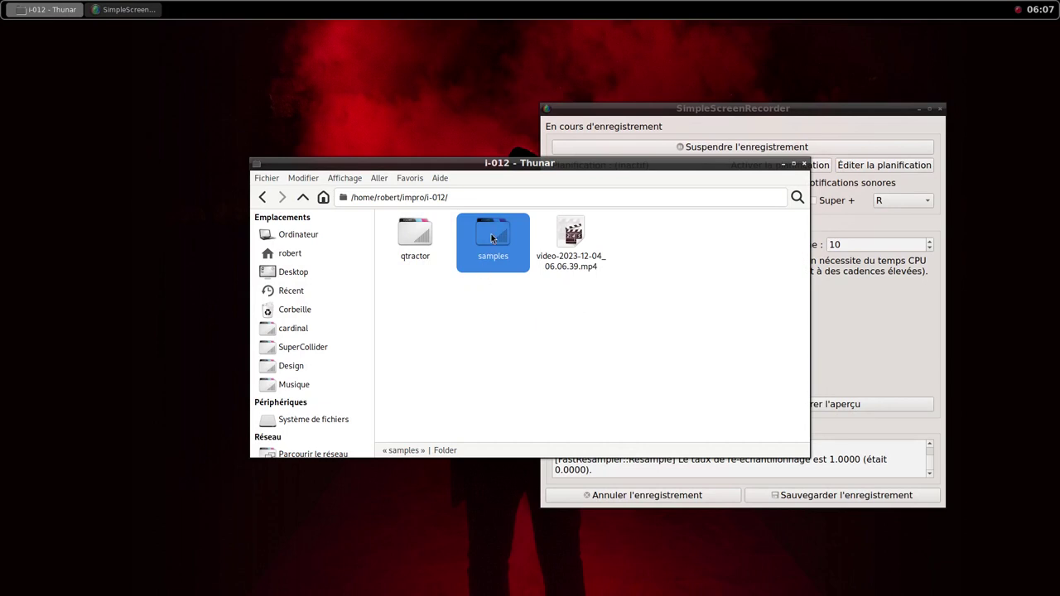
{"action": "double_click", "coordinate": [491, 234]}
{"action": "right_click", "coordinate": [478, 306]}
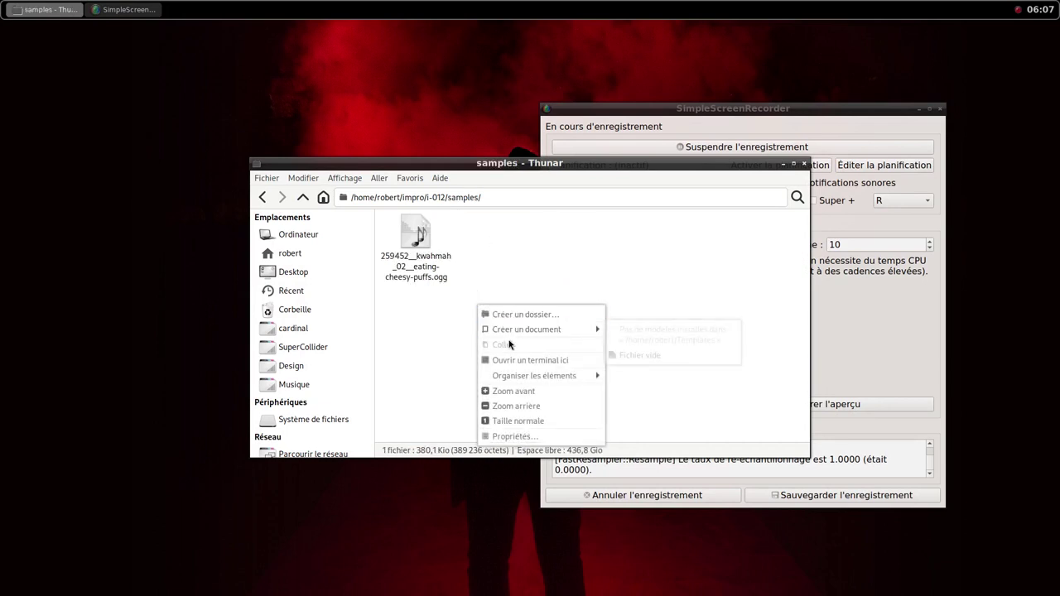
{"action": "left_click", "coordinate": [511, 359]}
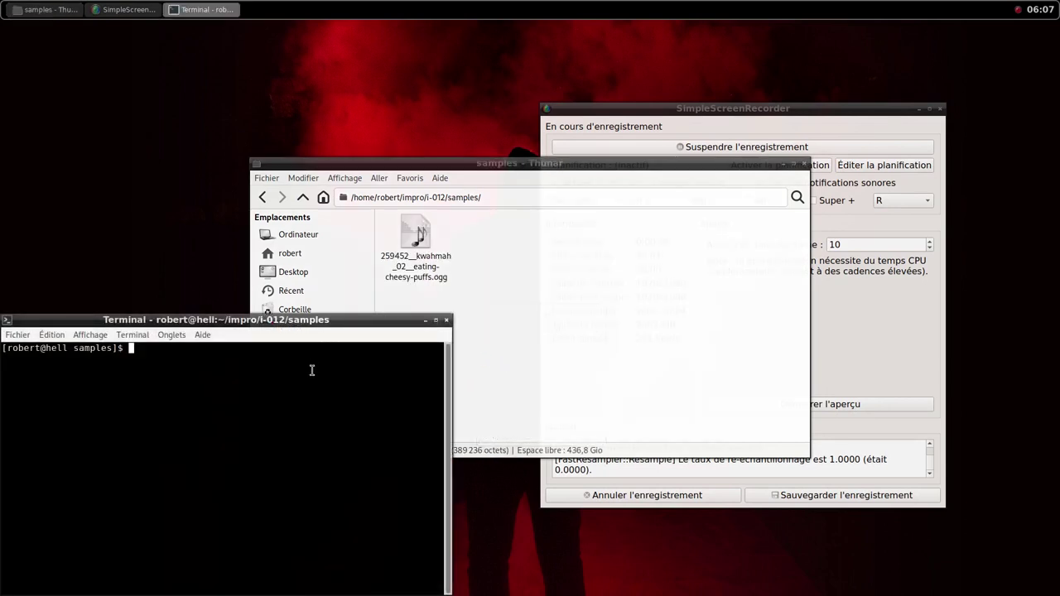
List the folder's files and convert the cheesy-puffs .ogg to a .wav of the same name with ffmpeg -i.
{"action": "type", "text": "ls"}
{"action": "key", "text": "Return"}
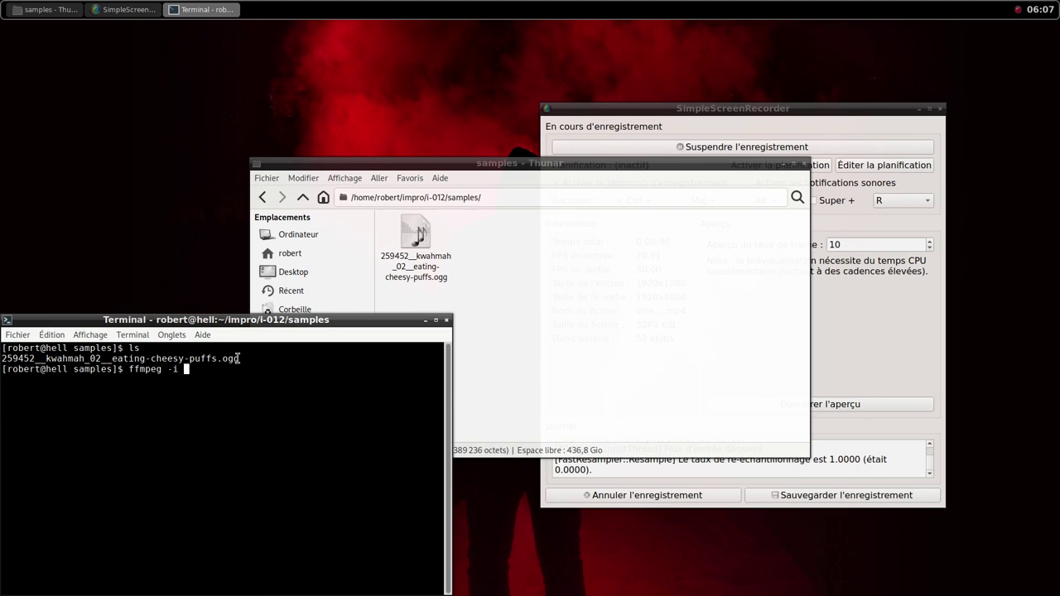
{"action": "left_click_drag", "start_coordinate": [238, 358], "coordinate": [2, 355]}
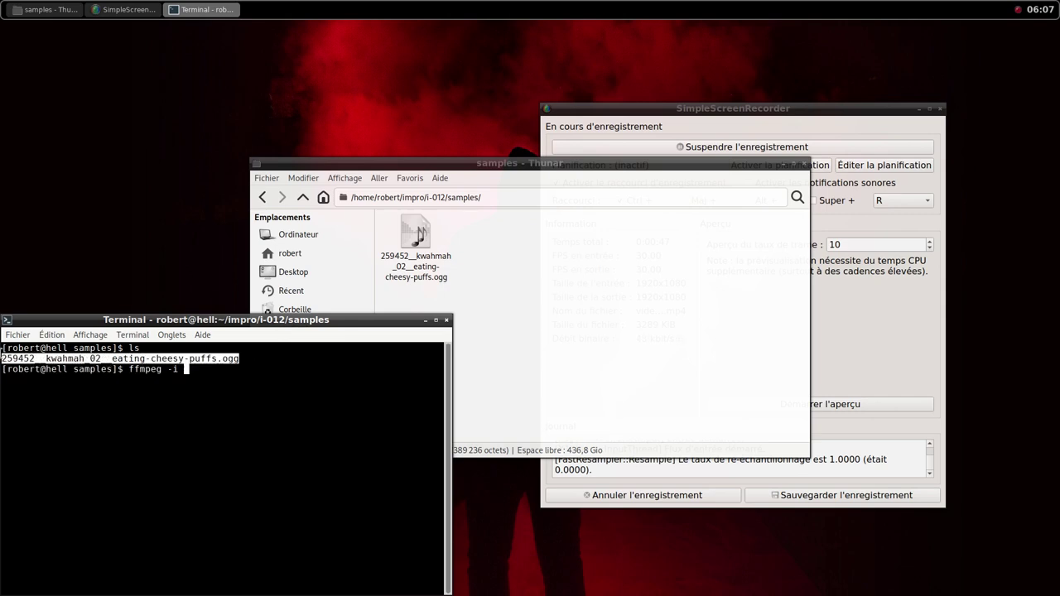
{"action": "middle_click", "coordinate": [7, 358]}
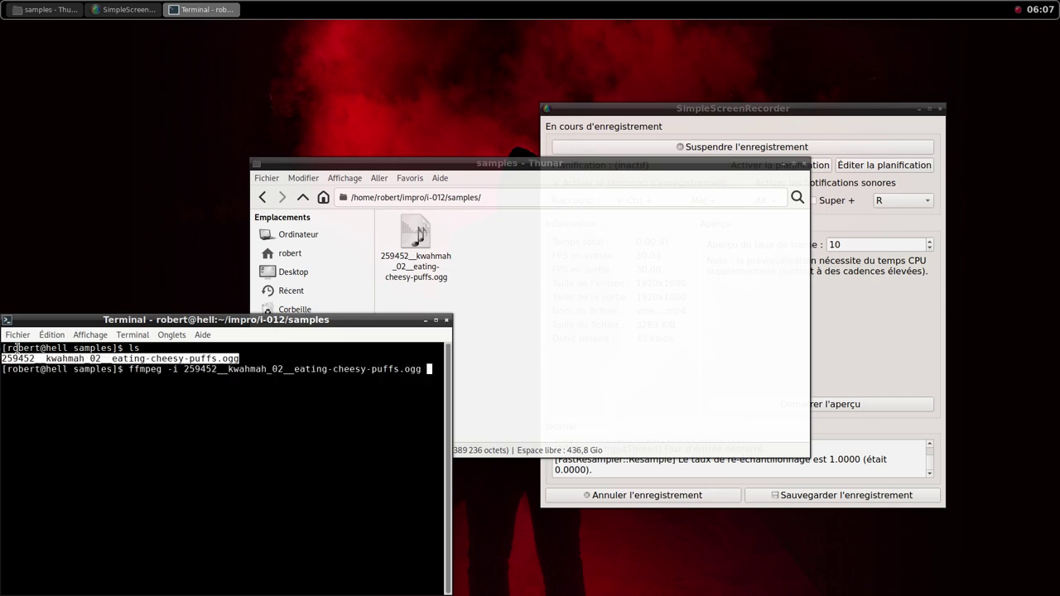
{"action": "middle_click", "coordinate": [27, 358]}
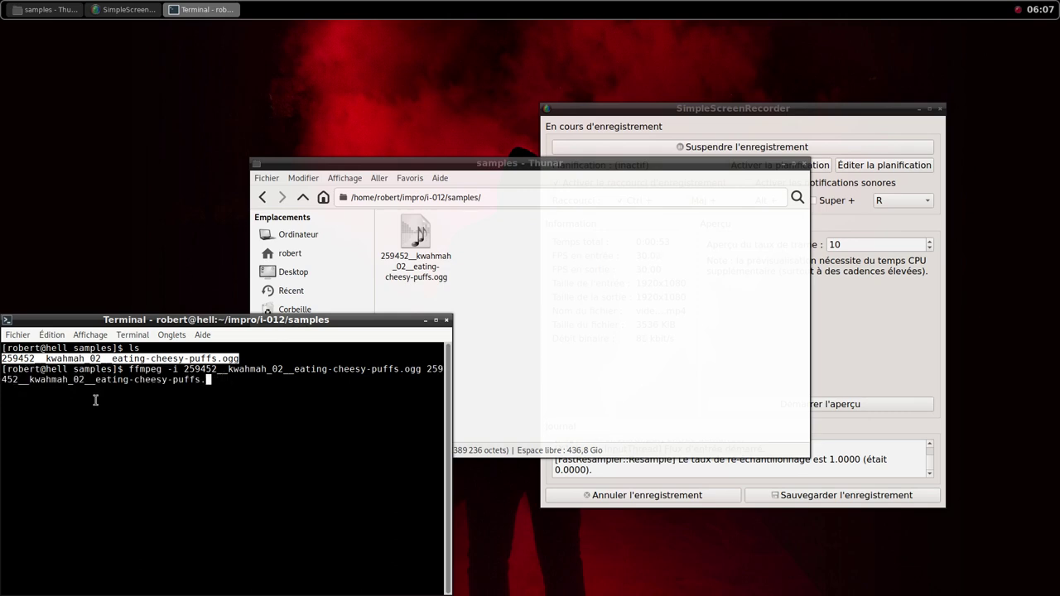
{"action": "key", "text": "Return"}
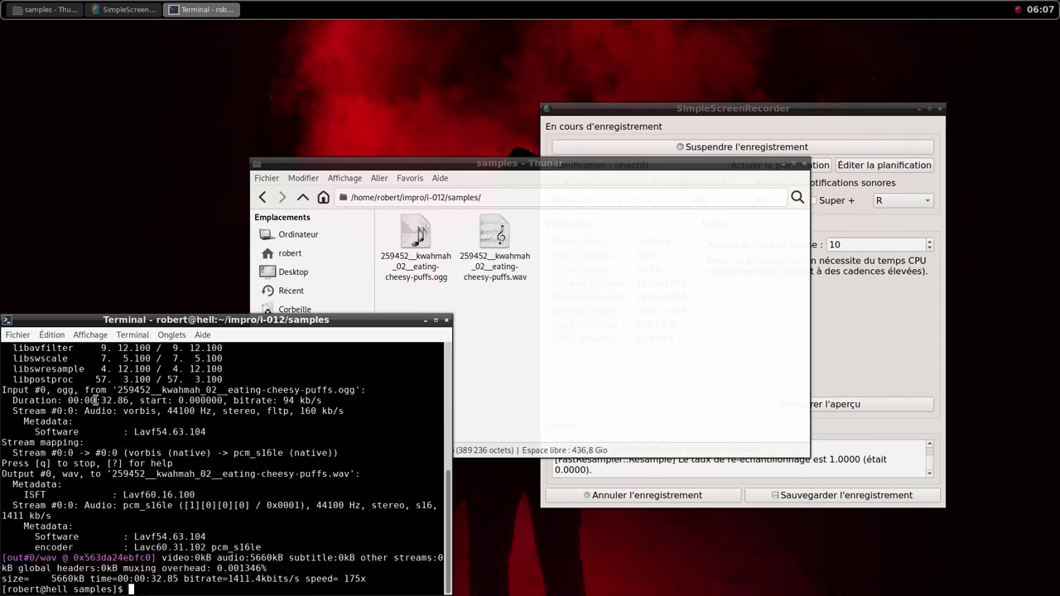
Close the terminal and delete the original cheesy-puffs .ogg file from the samples folder.
{"action": "left_click", "coordinate": [447, 320]}
{"action": "left_click", "coordinate": [423, 240]}
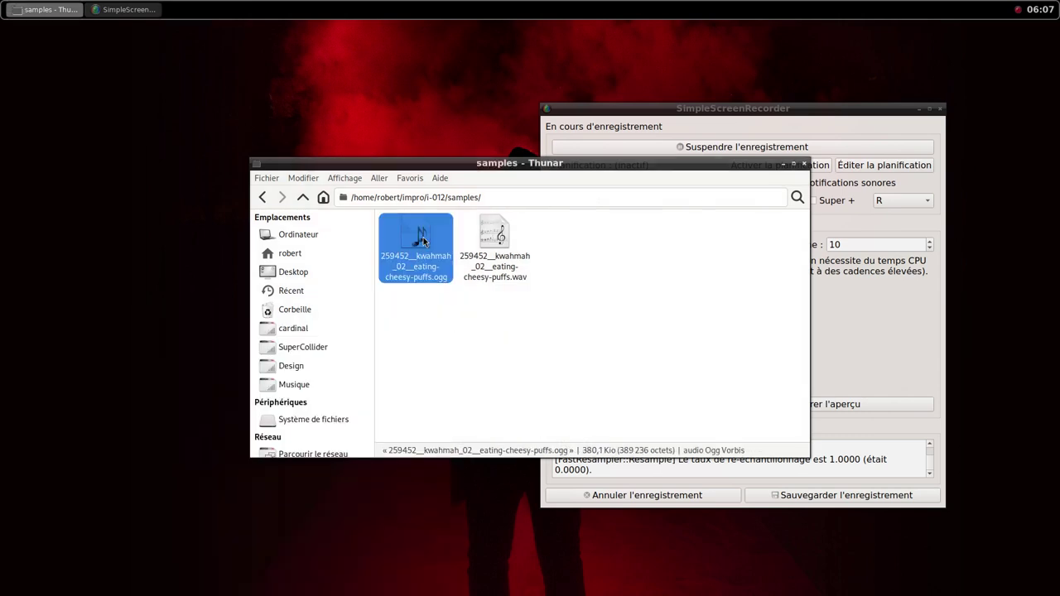
{"action": "key", "text": "Delete"}
Switch to the Qtractor session and start a new track named Track 1 with type MIDI.
{"action": "middle_click", "coordinate": [442, 5]}
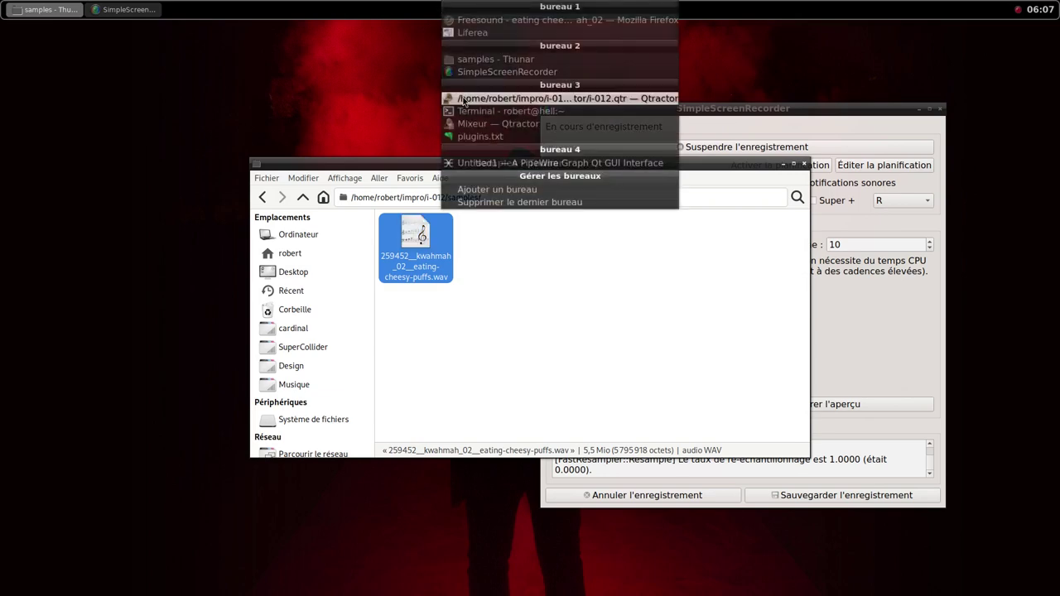
{"action": "left_click", "coordinate": [531, 98]}
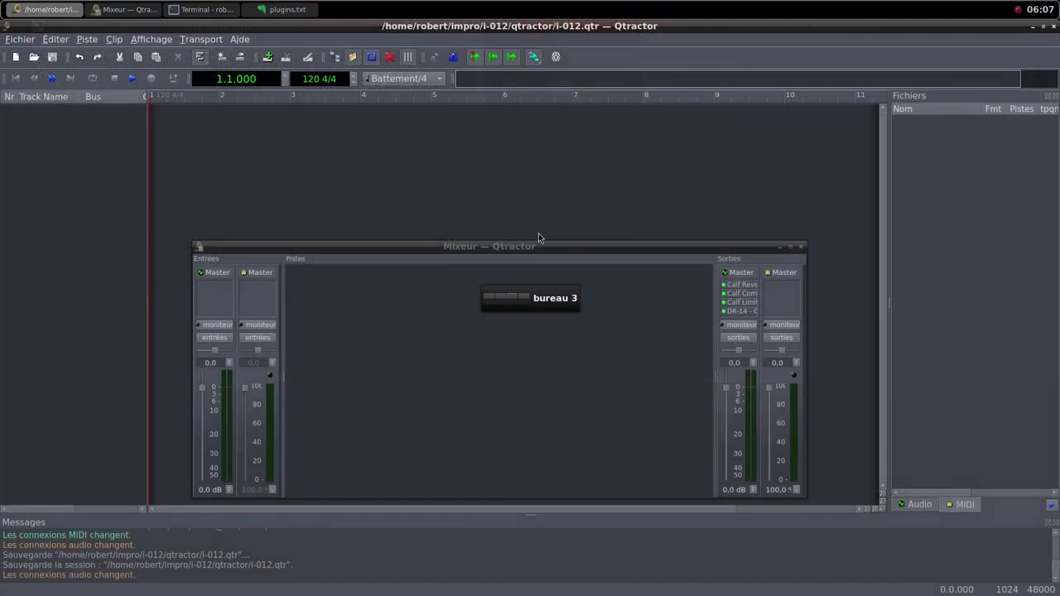
{"action": "right_click", "coordinate": [435, 342]}
{"action": "left_click", "coordinate": [455, 346]}
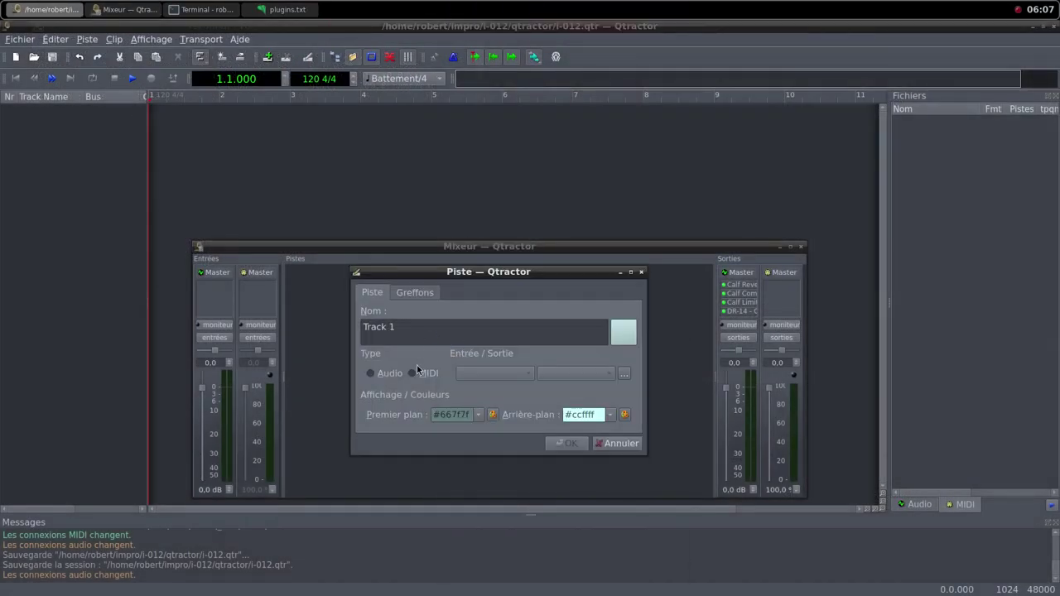
{"action": "left_click", "coordinate": [412, 374]}
Search the LV2 plugins for "sam" and add samplv1 to the new track.
{"action": "left_click", "coordinate": [415, 294]}
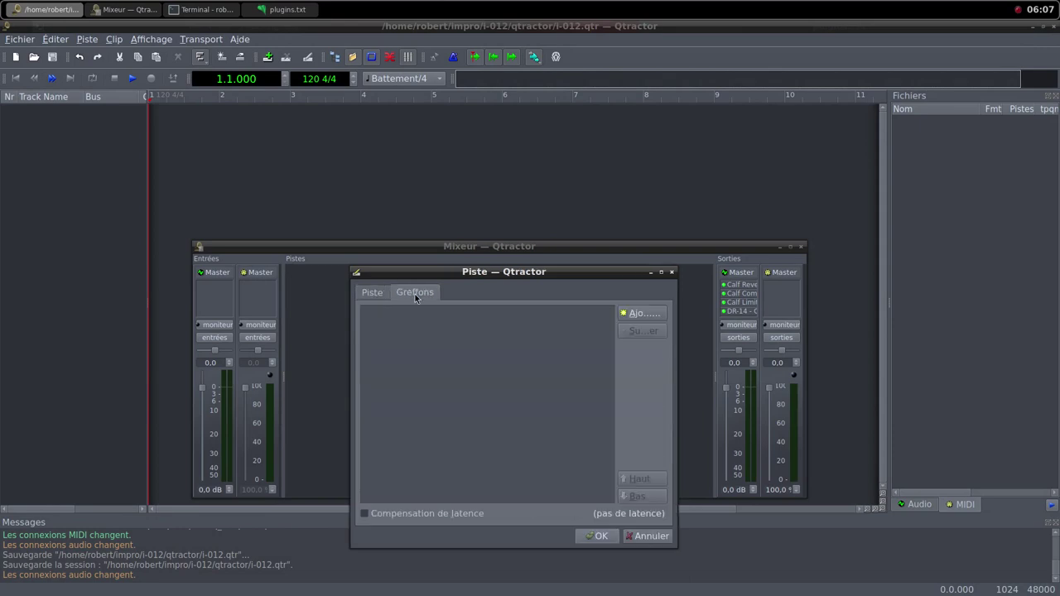
{"action": "left_click", "coordinate": [625, 313]}
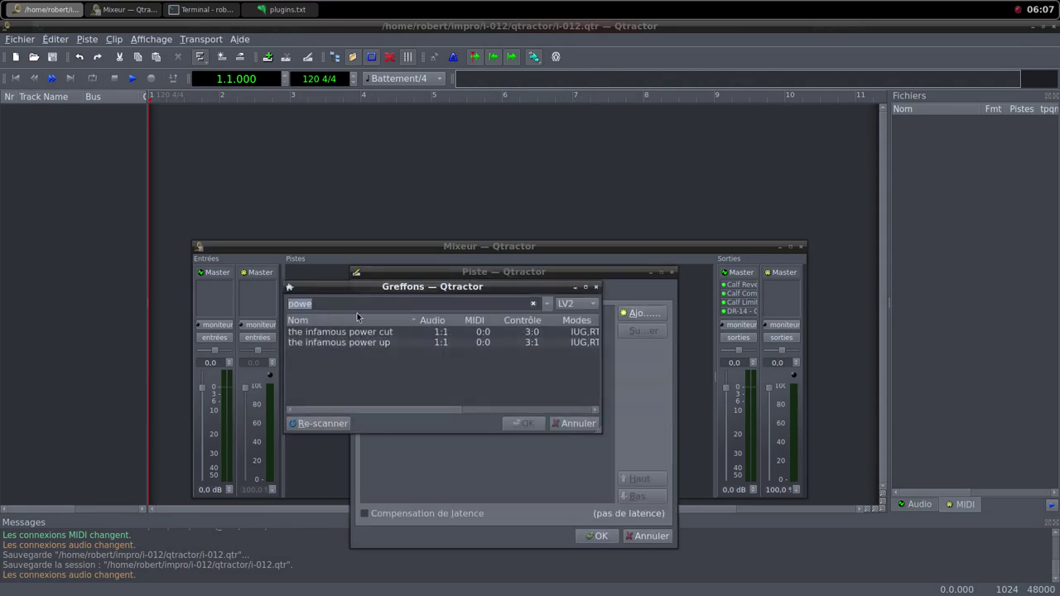
{"action": "type", "text": "sam"}
{"action": "scroll", "coordinate": [348, 362], "scroll_direction": "down", "scroll_amount": 2}
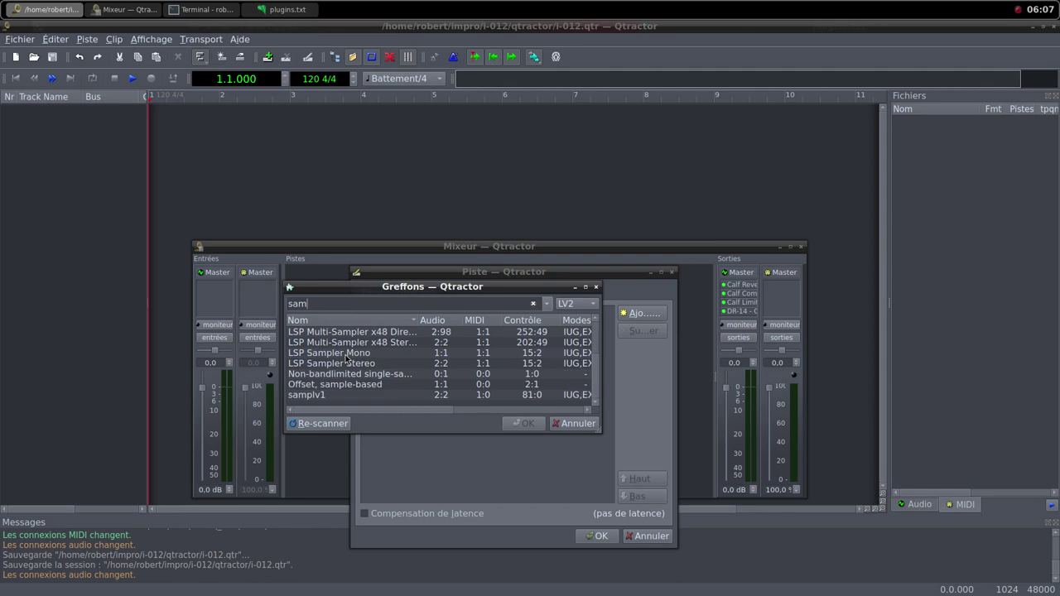
{"action": "double_click", "coordinate": [342, 395]}
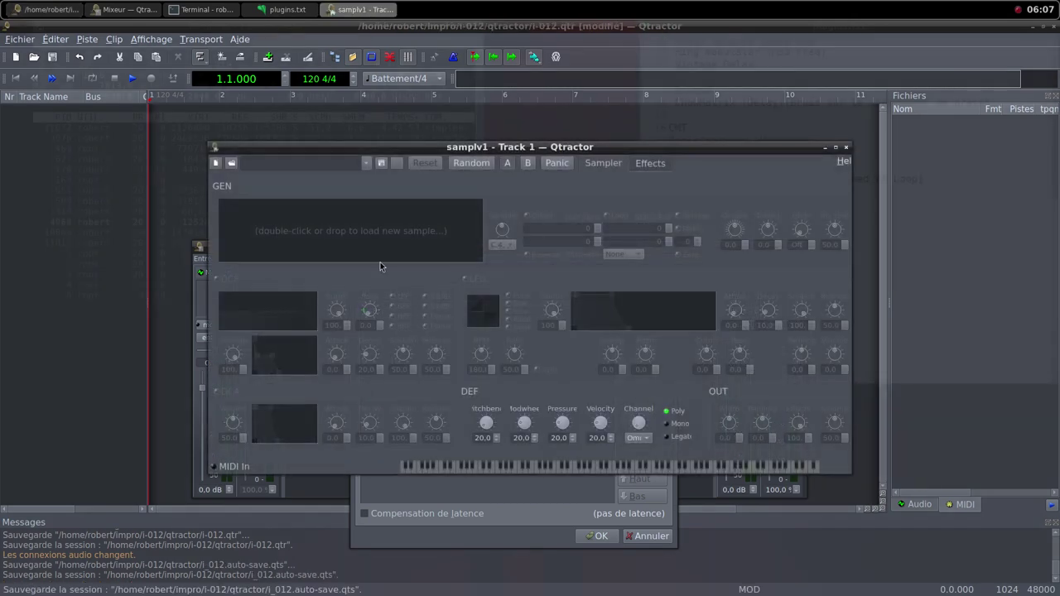
Load the cheesy-puffs .wav from impro/i-012/samples as the samplv1 sample.
{"action": "double_click", "coordinate": [362, 231]}
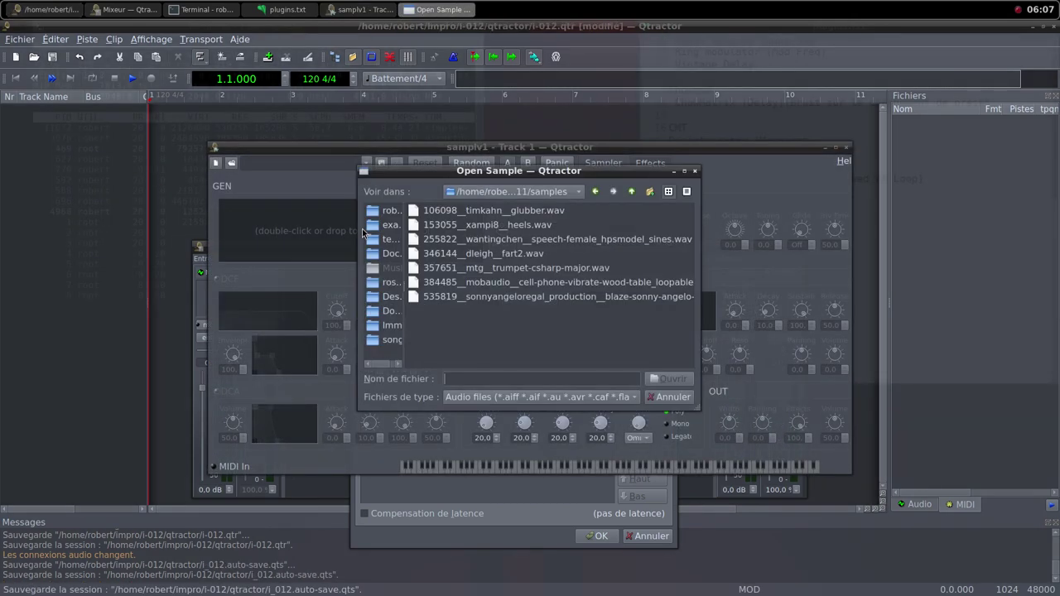
{"action": "left_click", "coordinate": [631, 193]}
{"action": "left_click", "coordinate": [631, 192]}
{"action": "double_click", "coordinate": [493, 225]}
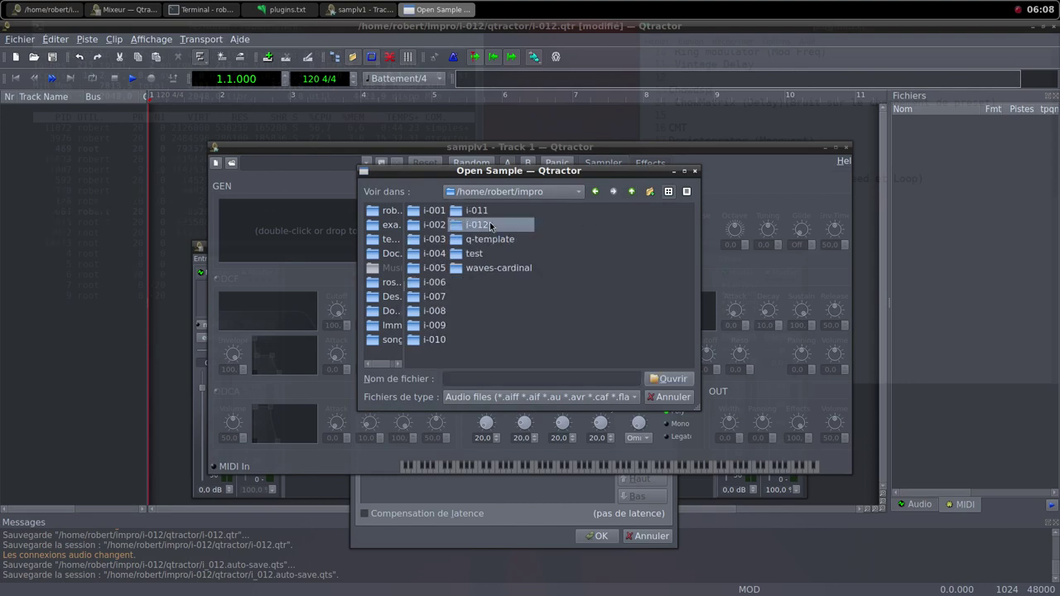
{"action": "double_click", "coordinate": [462, 226]}
{"action": "left_click", "coordinate": [490, 212]}
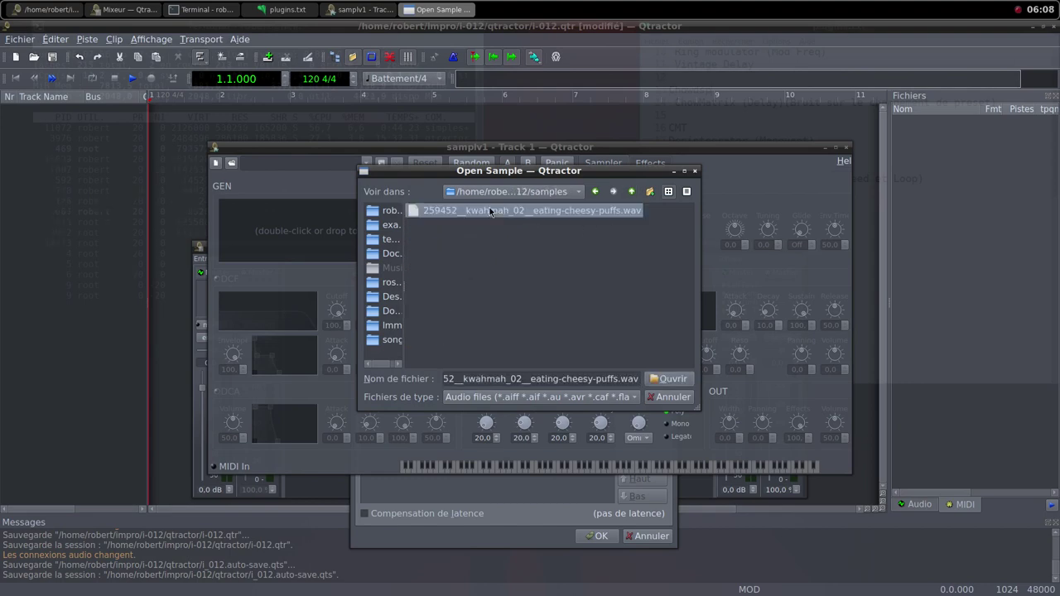
{"action": "left_click", "coordinate": [660, 381]}
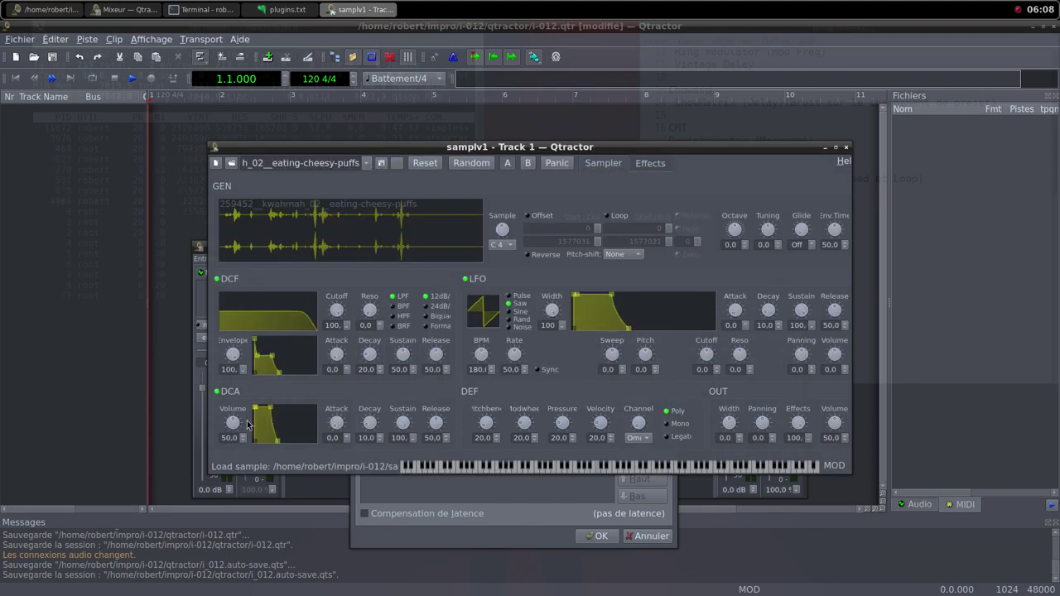
Set samplv1's DCA volume and sustain to 100, adjust its output volume, and close the plugin window.
{"action": "left_click_drag", "start_coordinate": [246, 424], "coordinate": [240, 448]}
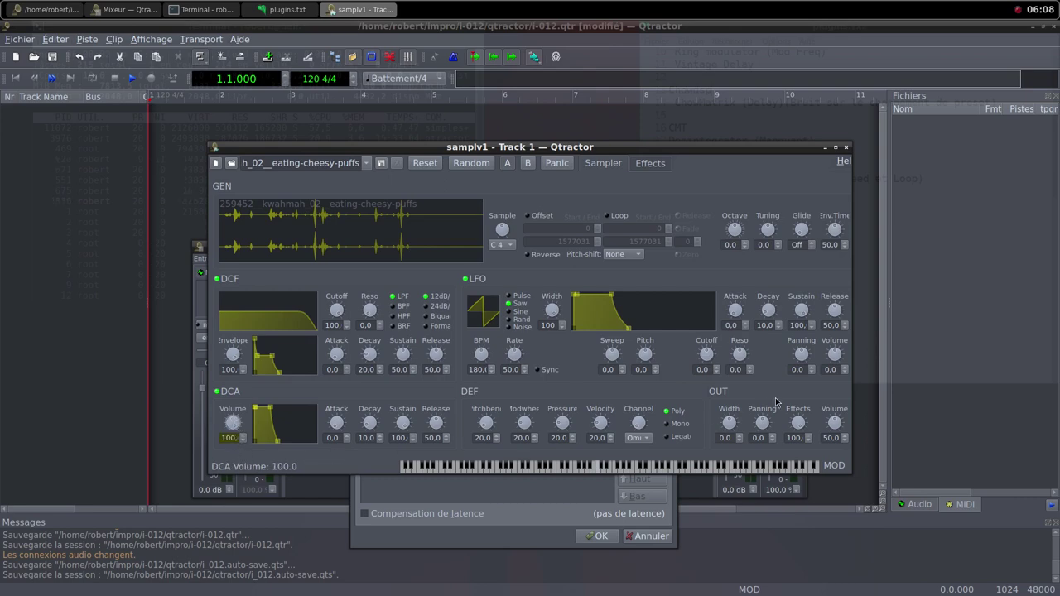
{"action": "left_click_drag", "start_coordinate": [837, 416], "coordinate": [840, 448]}
{"action": "left_click", "coordinate": [847, 148]}
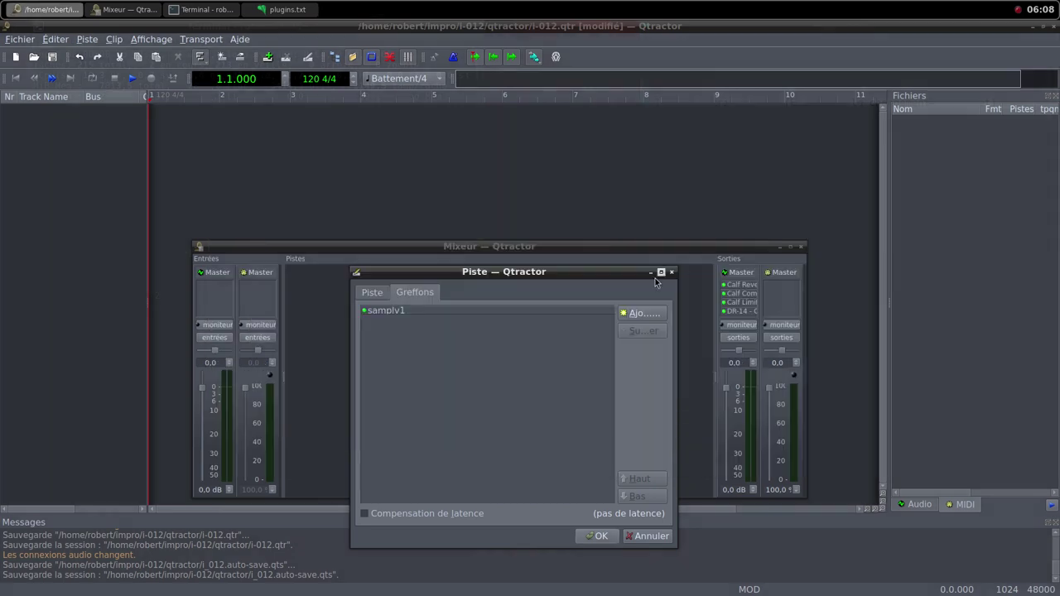
Add the Simple amplifier plugin after samplv1 with its default gain and confirm the new track.
{"action": "left_click", "coordinate": [642, 313]}
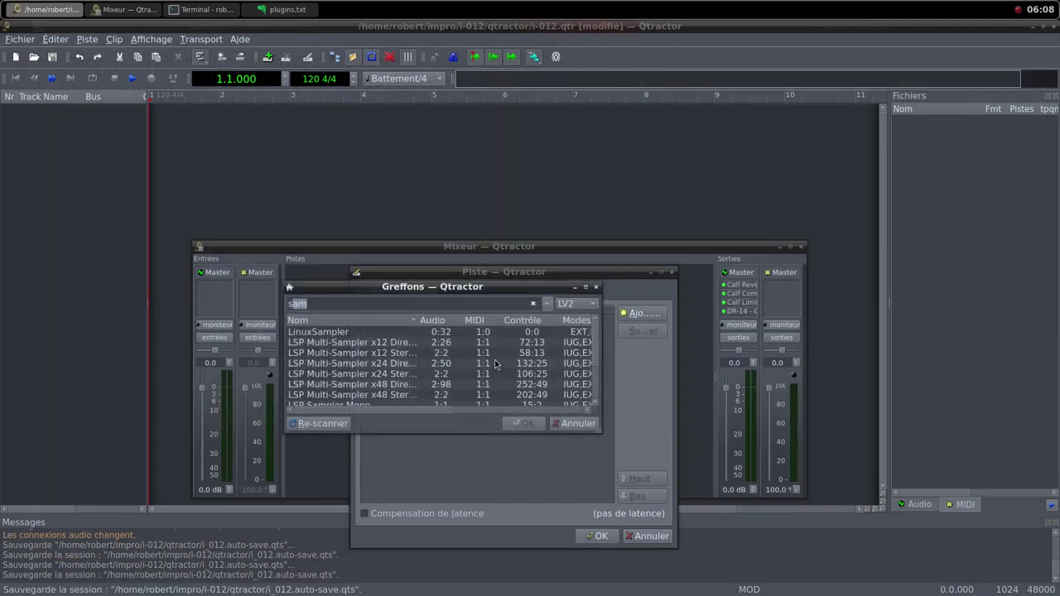
{"action": "key", "text": "Down"}
{"action": "double_click", "coordinate": [379, 362]}
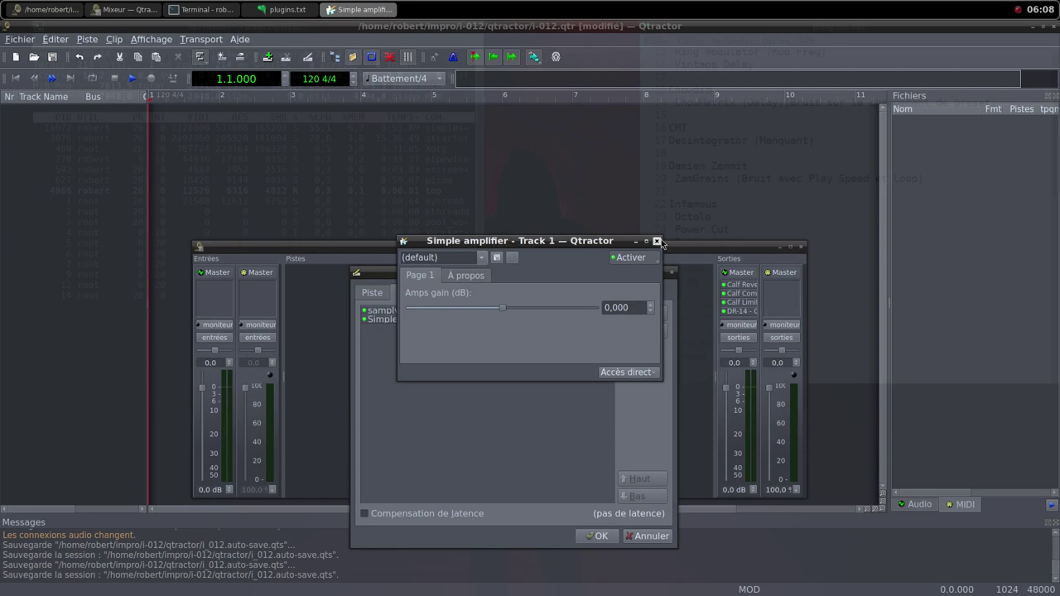
{"action": "left_click", "coordinate": [656, 242]}
{"action": "left_click", "coordinate": [597, 536]}
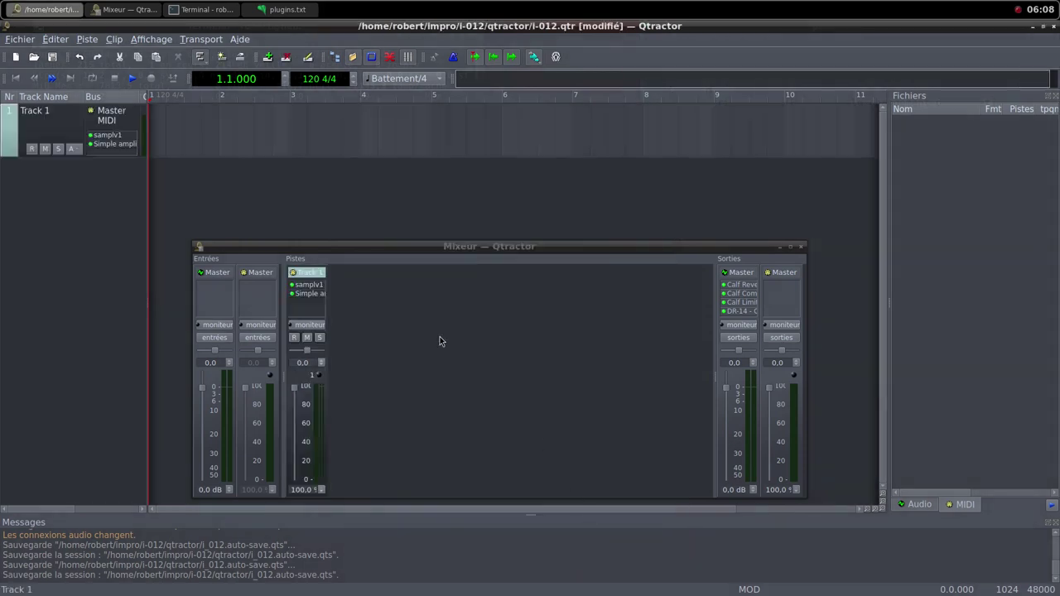
Create a new MIDI clip at the start of Track 1 and extend it to four bars.
{"action": "right_click", "coordinate": [198, 118]}
{"action": "mouse_move", "coordinate": [222, 325]}
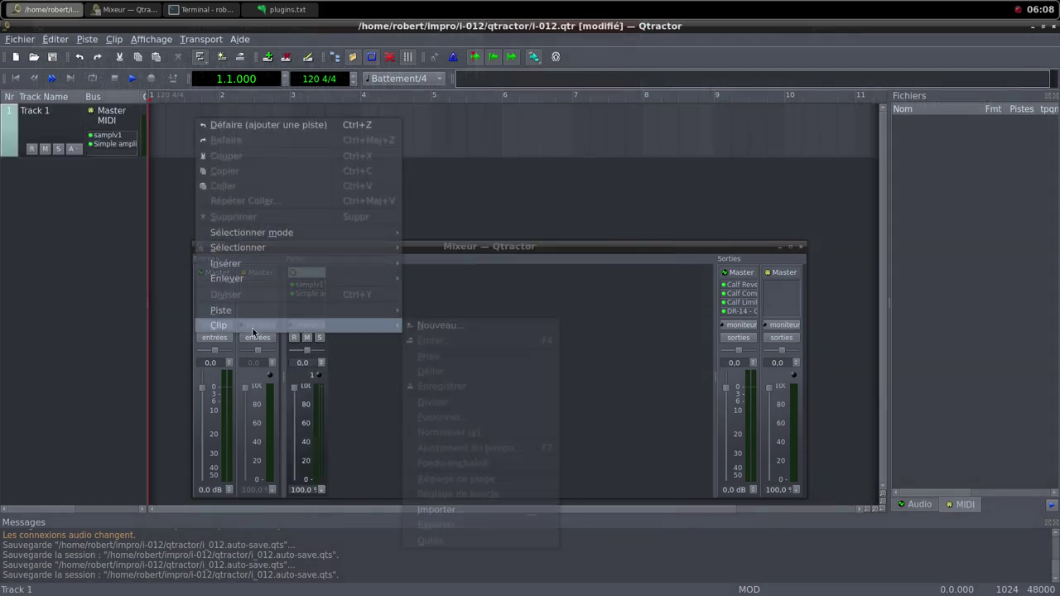
{"action": "left_click", "coordinate": [430, 327]}
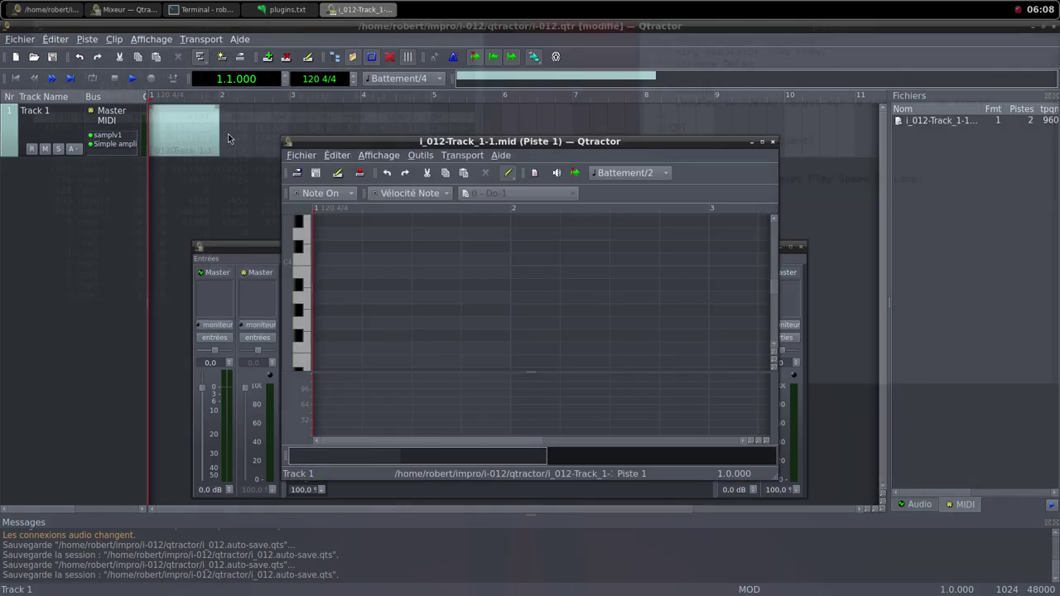
{"action": "left_click_drag", "start_coordinate": [218, 129], "coordinate": [426, 142]}
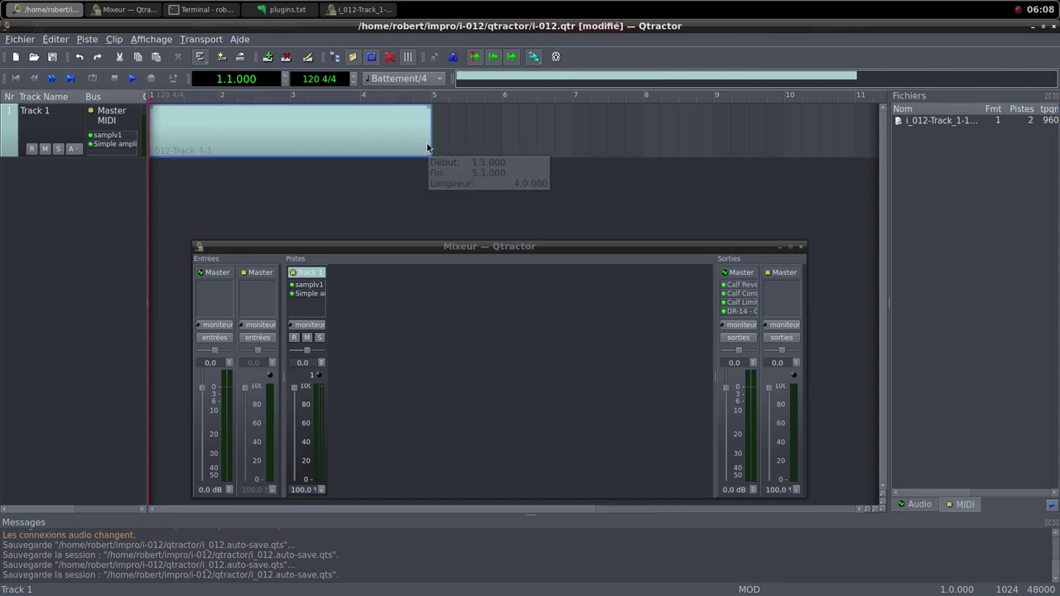
Set the loop range to the four-bar clip on Track 1.
{"action": "right_click", "coordinate": [304, 131]}
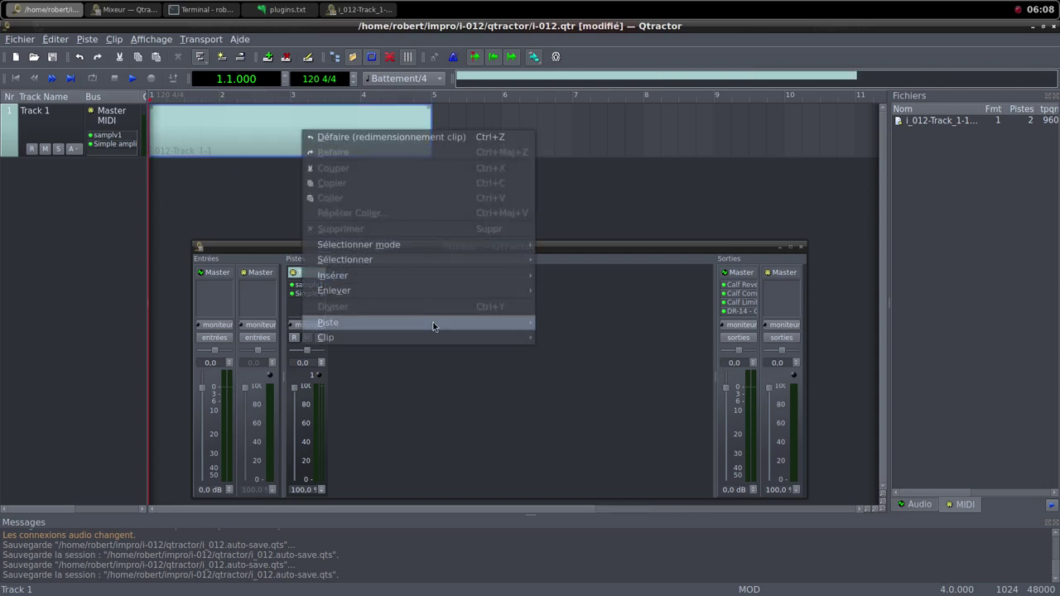
{"action": "mouse_move", "coordinate": [446, 343]}
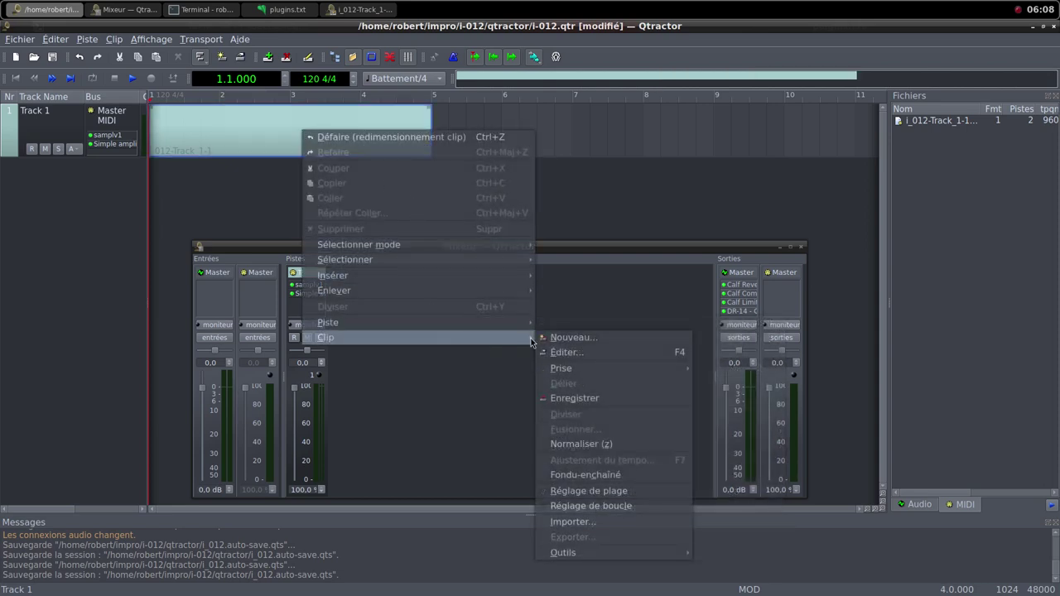
{"action": "left_click", "coordinate": [592, 506]}
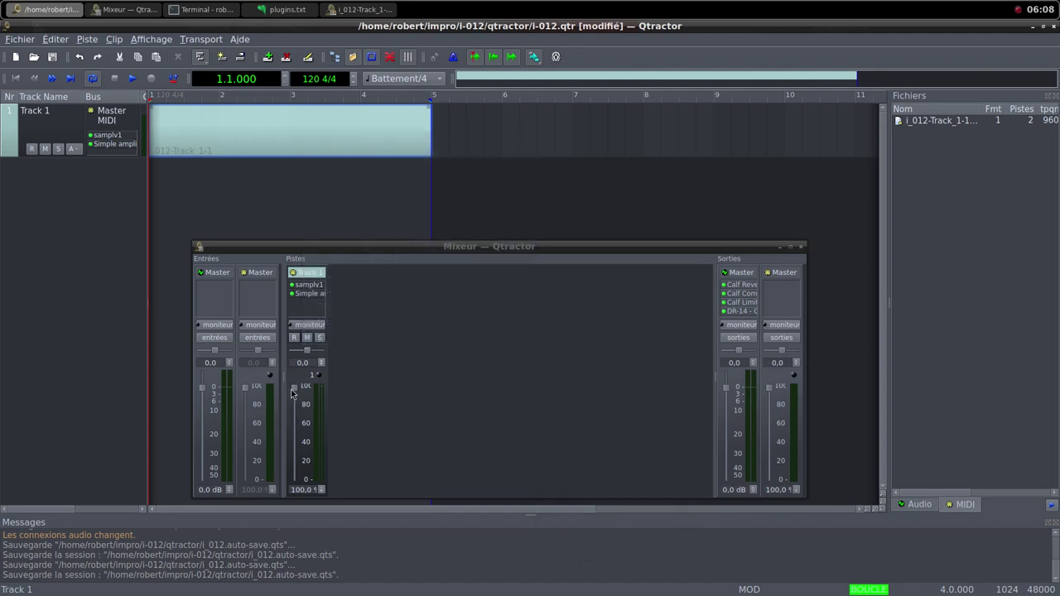
Lower Track 1's volume to 0 % and draw a four-bar Do4 note spanning its MIDI clip.
{"action": "left_click_drag", "start_coordinate": [293, 389], "coordinate": [286, 499]}
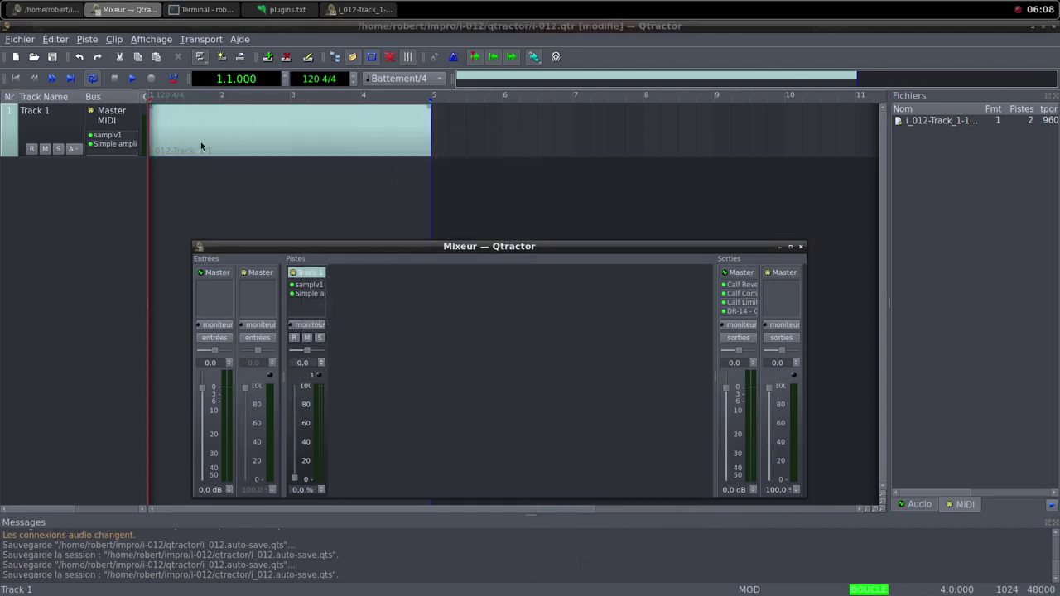
{"action": "left_click", "coordinate": [242, 123]}
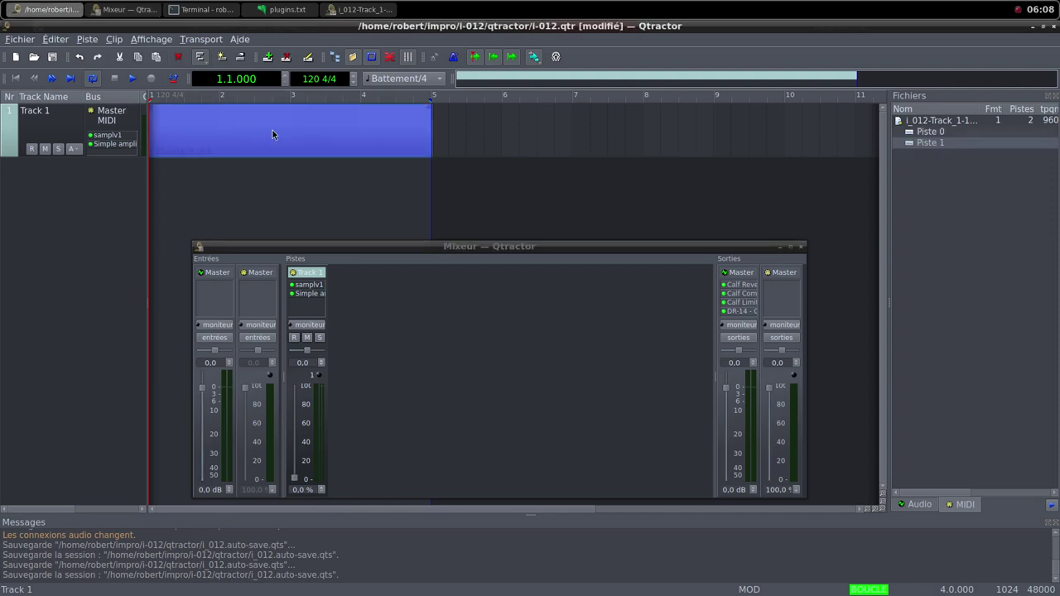
{"action": "double_click", "coordinate": [273, 130]}
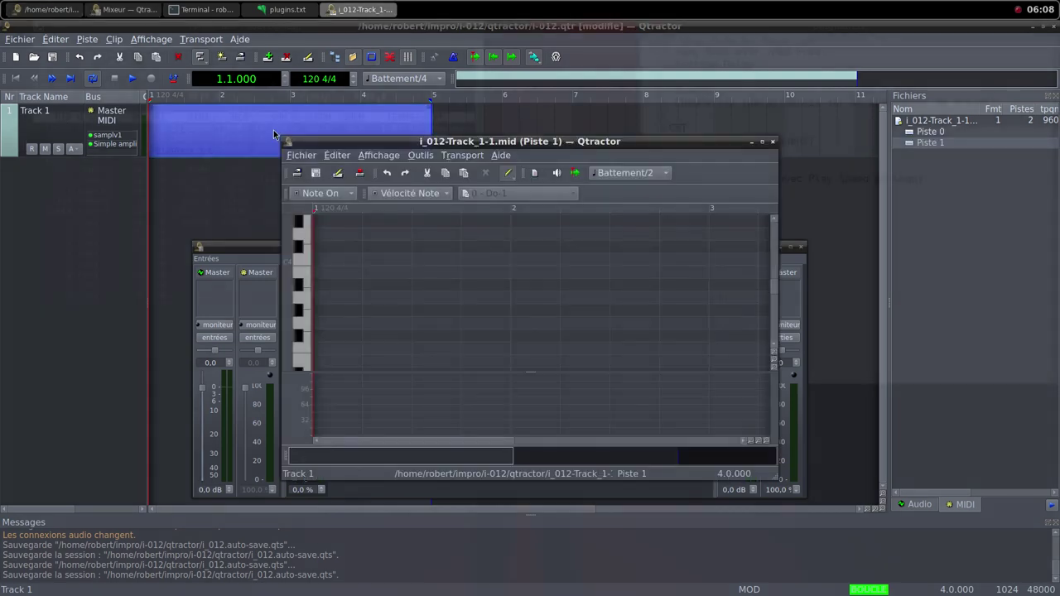
{"action": "left_click", "coordinate": [763, 144]}
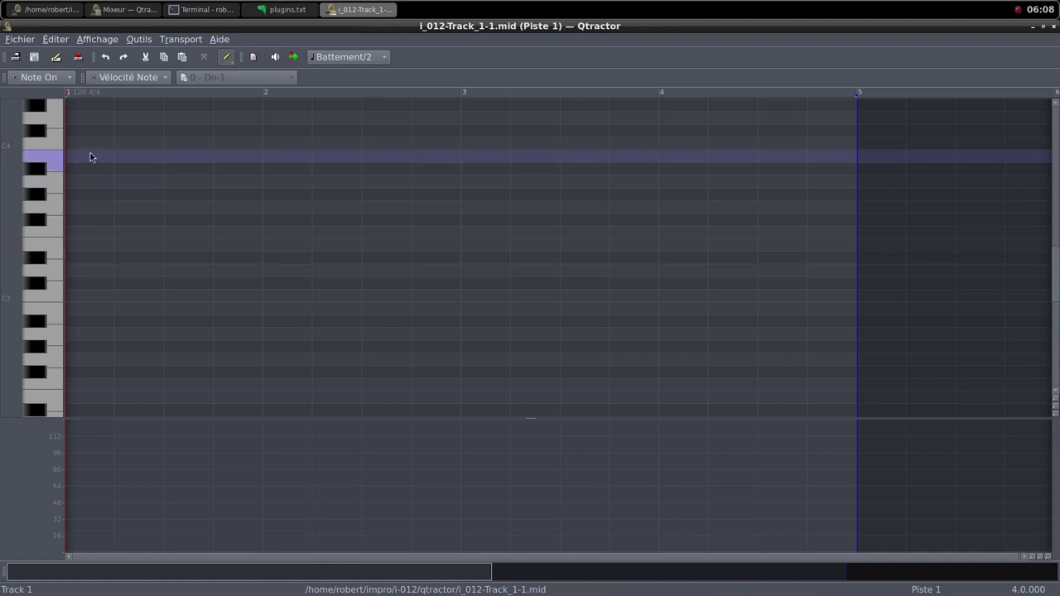
{"action": "left_click_drag", "start_coordinate": [72, 142], "coordinate": [849, 134]}
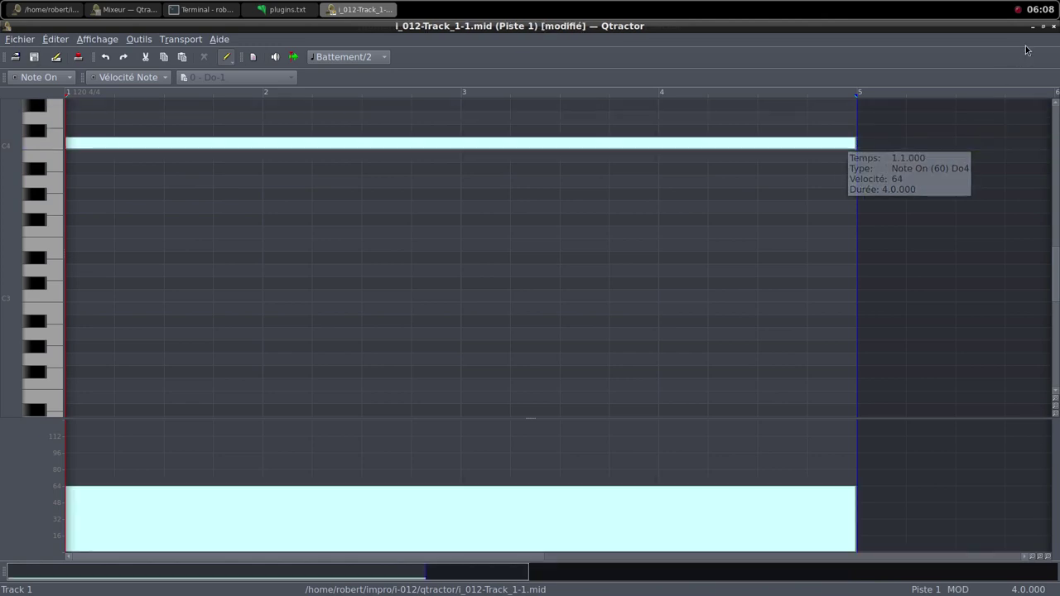
{"action": "left_click", "coordinate": [1044, 27]}
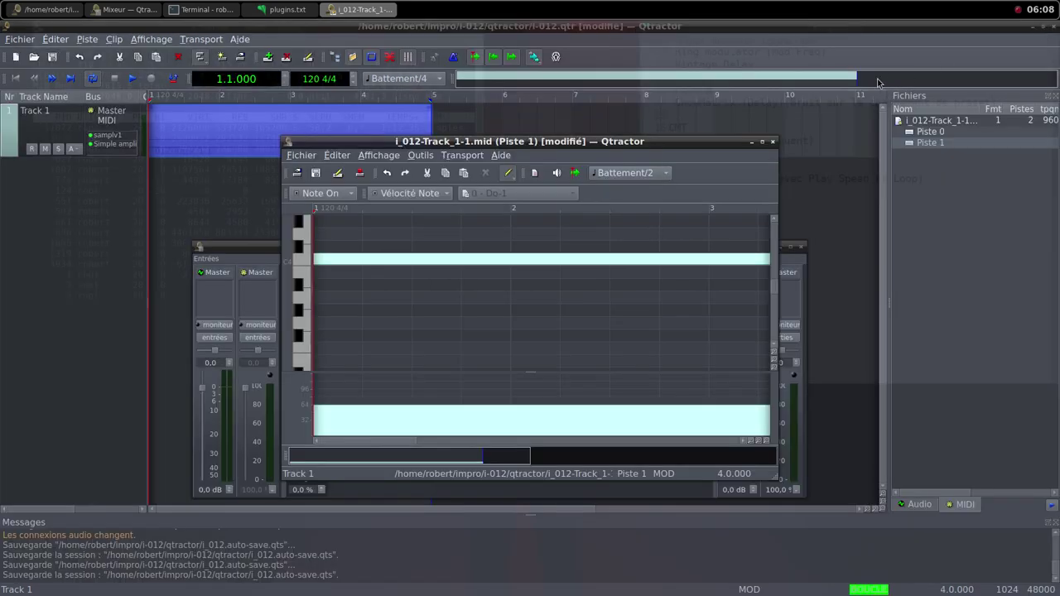
{"action": "left_click", "coordinate": [772, 142]}
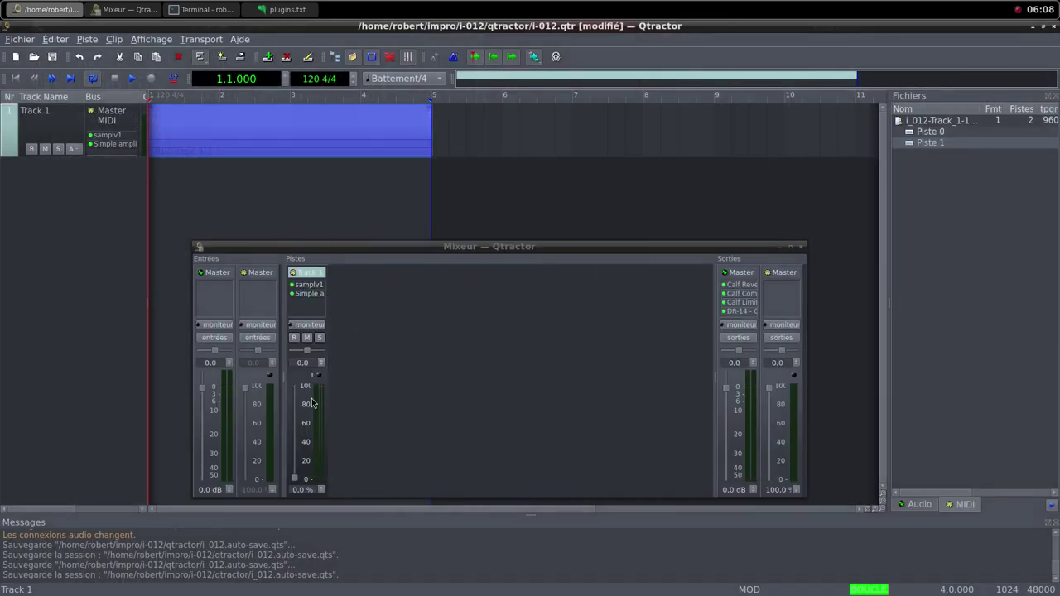
Play the loop, raise Track 1's volume to 100 %, and set its Simple amplifier gain to about 12.67 dB.
{"action": "left_click", "coordinate": [133, 78]}
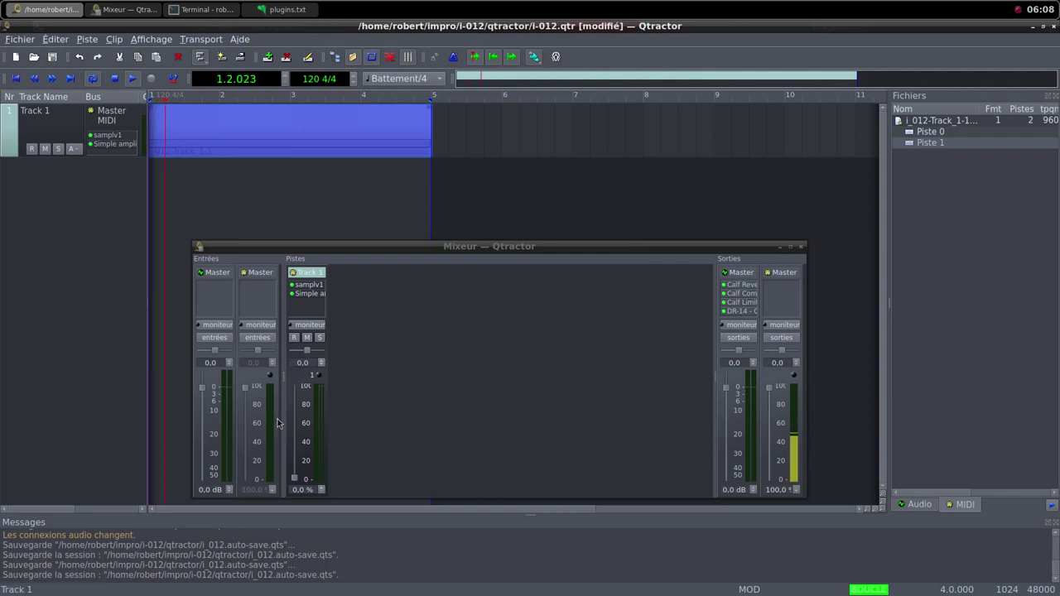
{"action": "left_click_drag", "start_coordinate": [294, 479], "coordinate": [298, 382]}
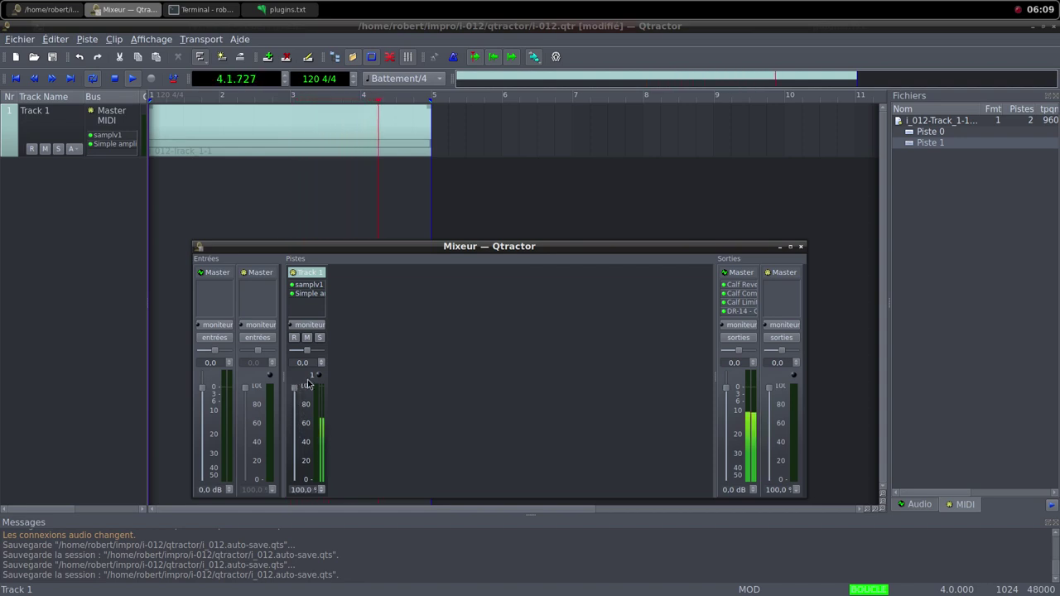
{"action": "double_click", "coordinate": [307, 294]}
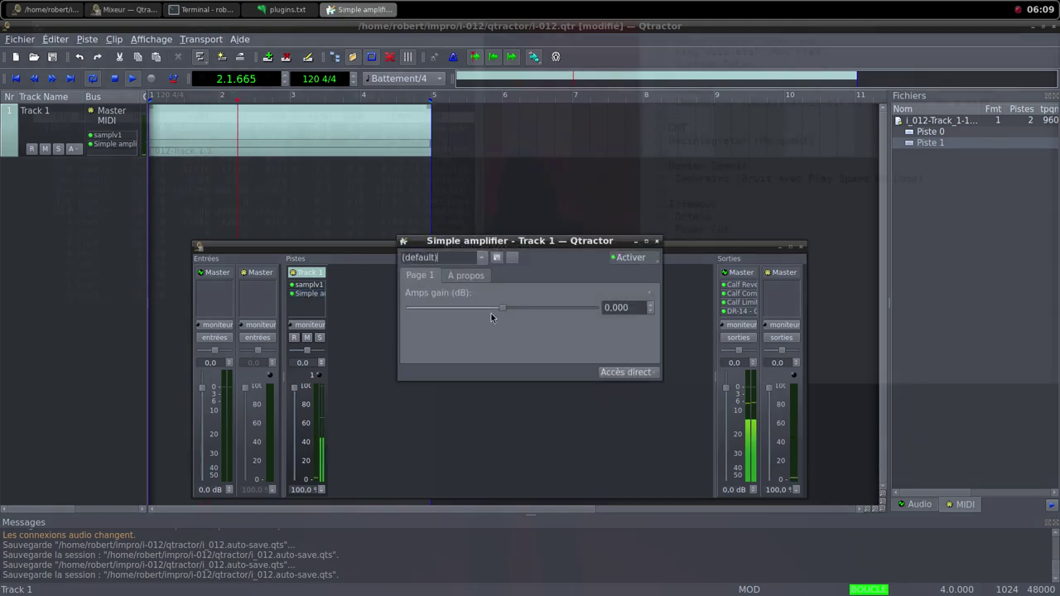
{"action": "left_click_drag", "start_coordinate": [502, 310], "coordinate": [513, 308]}
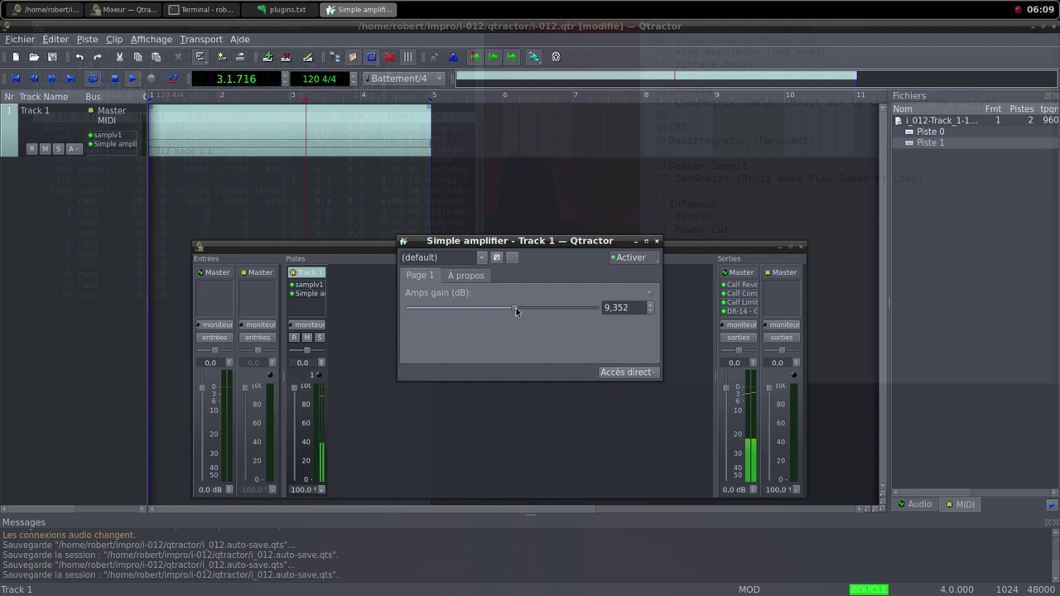
{"action": "left_click_drag", "start_coordinate": [516, 308], "coordinate": [517, 308]}
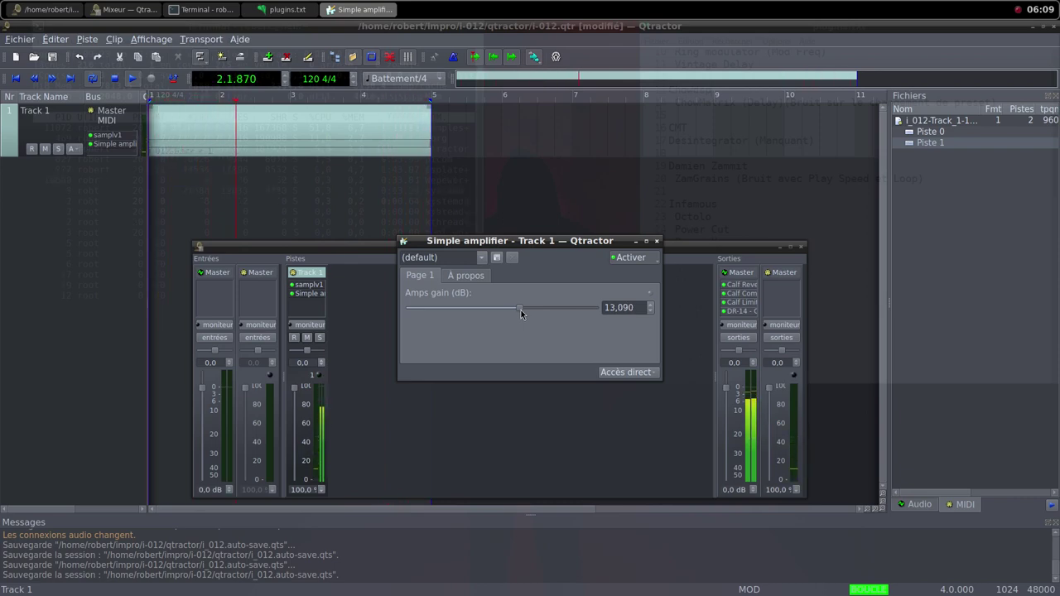
{"action": "left_click_drag", "start_coordinate": [518, 309], "coordinate": [520, 311]}
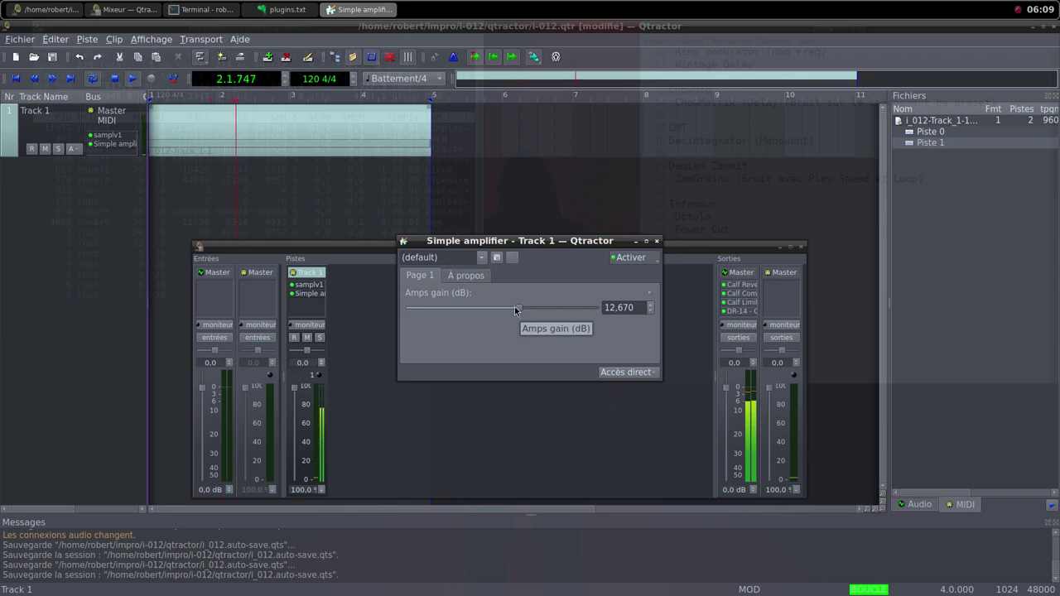
{"action": "left_click", "coordinate": [655, 242]}
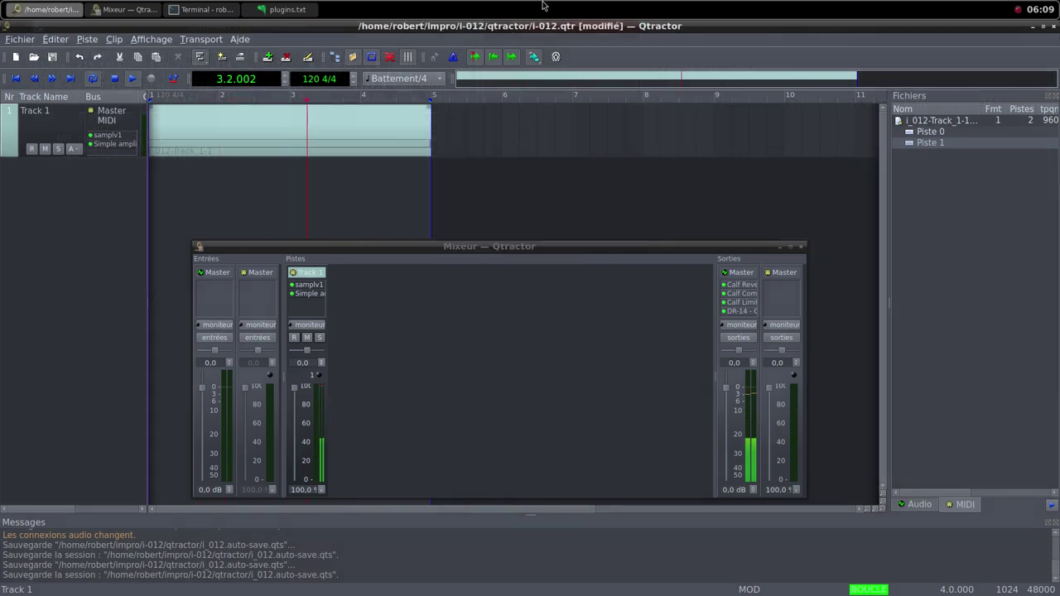
Switch to Freesound in Firefox and browse random sounds until reaching Sword_Clash (61).wav.
{"action": "middle_click", "coordinate": [543, 7]}
{"action": "left_click", "coordinate": [557, 19]}
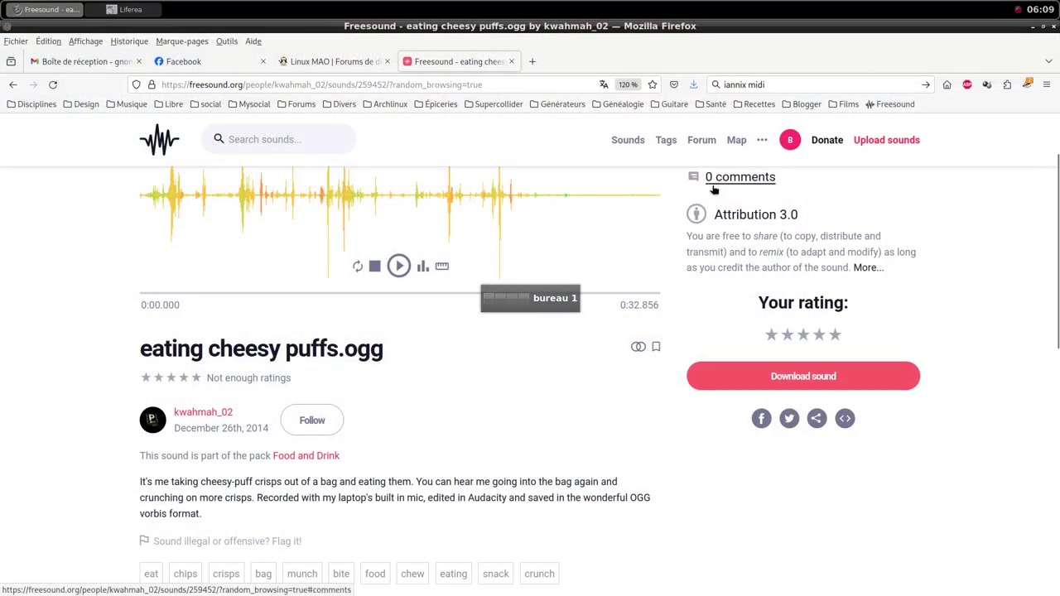
{"action": "left_click", "coordinate": [761, 200]}
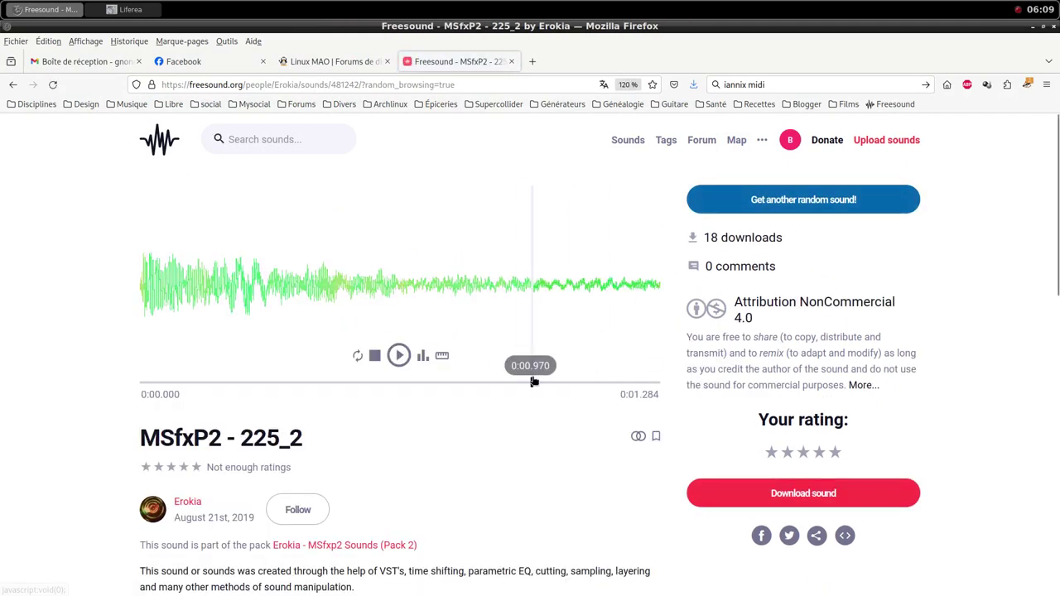
{"action": "scroll", "coordinate": [493, 464], "scroll_direction": "down", "scroll_amount": 2}
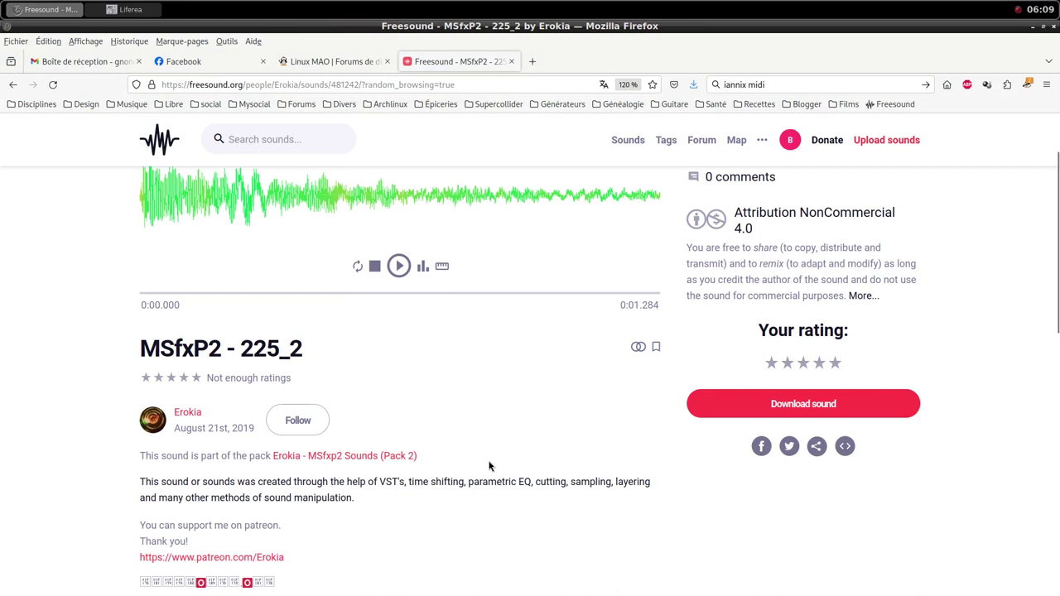
{"action": "scroll", "coordinate": [802, 263], "scroll_direction": "up", "scroll_amount": 2}
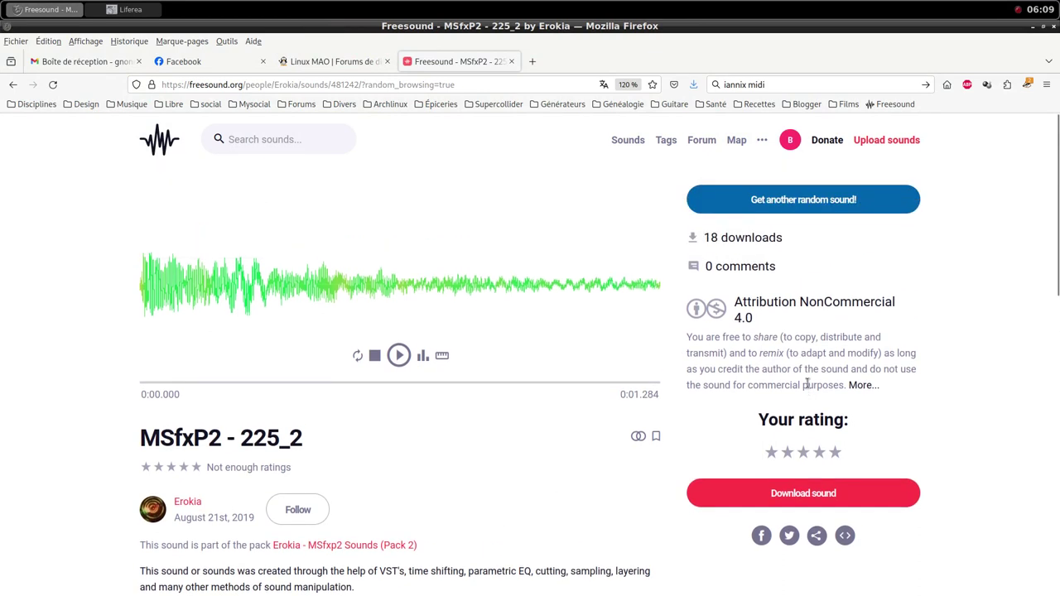
{"action": "left_click", "coordinate": [770, 200]}
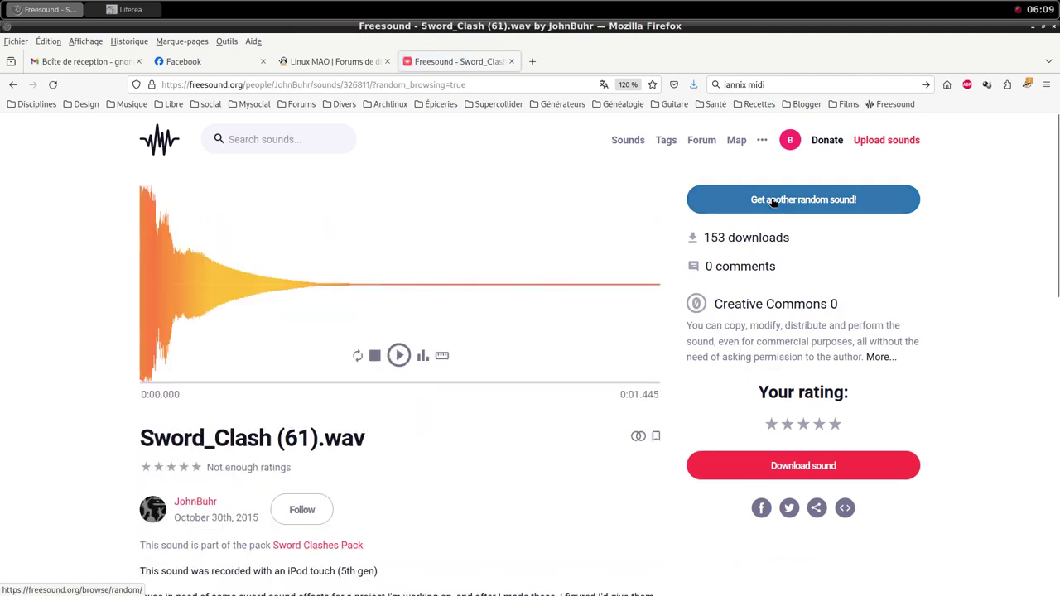
{"action": "left_click", "coordinate": [771, 201]}
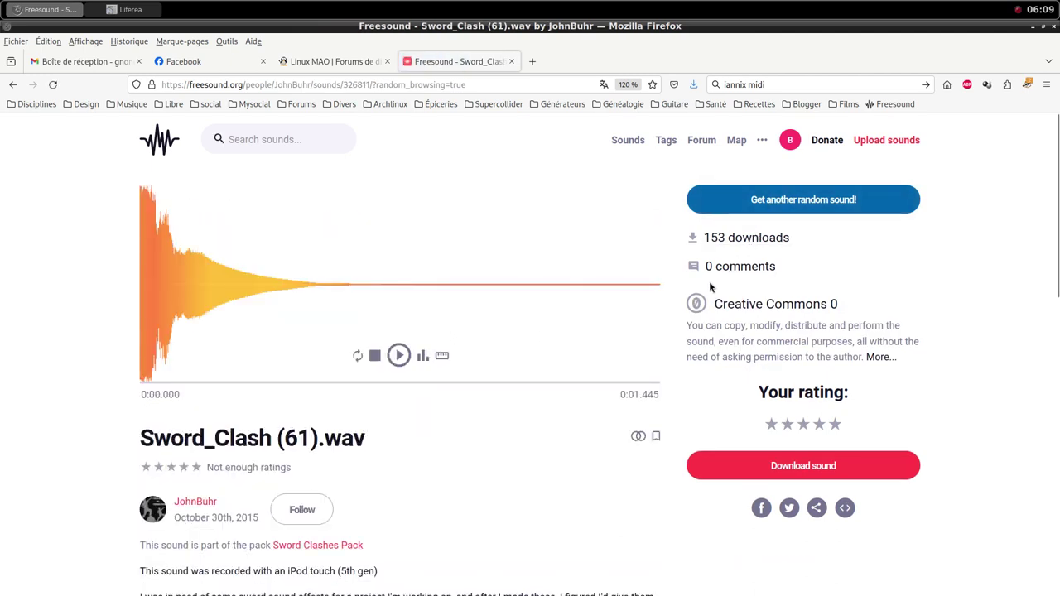
Download Sword_Clash (61).wav into the i-012 samples folder and dismiss the donation request.
{"action": "scroll", "coordinate": [657, 326], "scroll_direction": "down", "scroll_amount": 3}
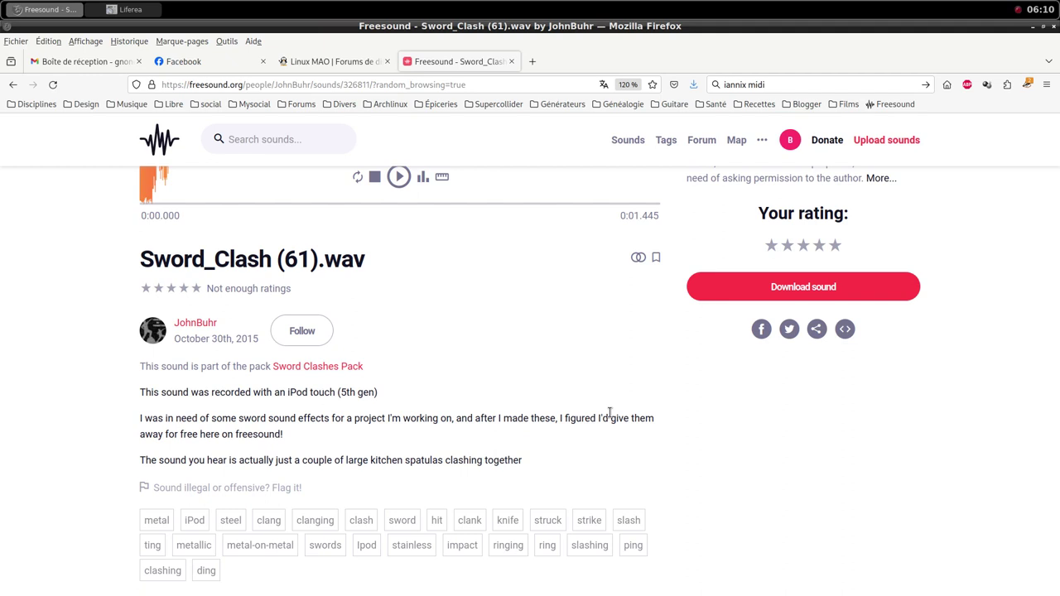
{"action": "left_click", "coordinate": [804, 291]}
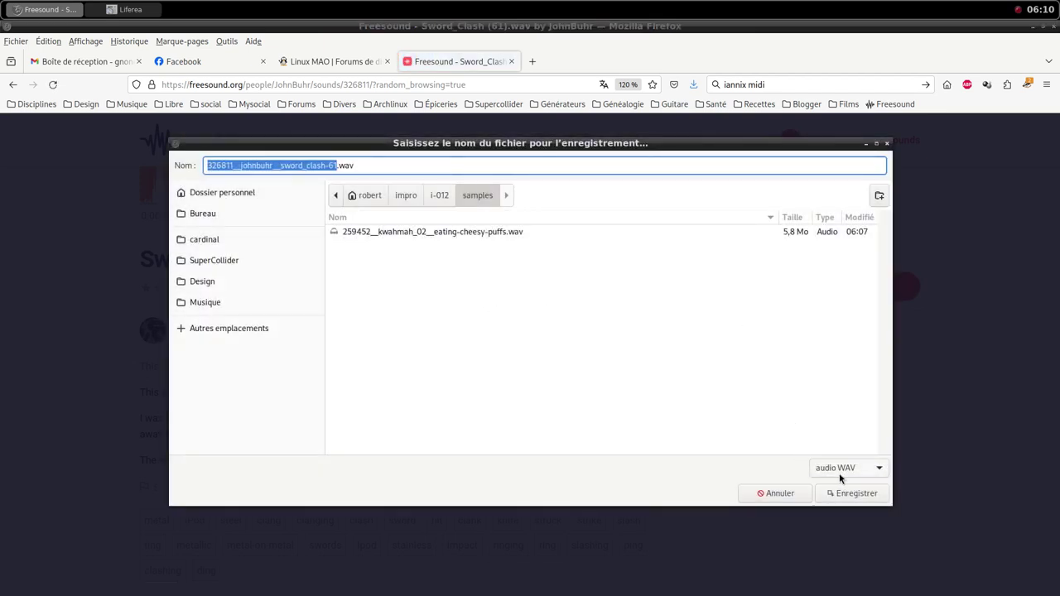
{"action": "left_click", "coordinate": [838, 494]}
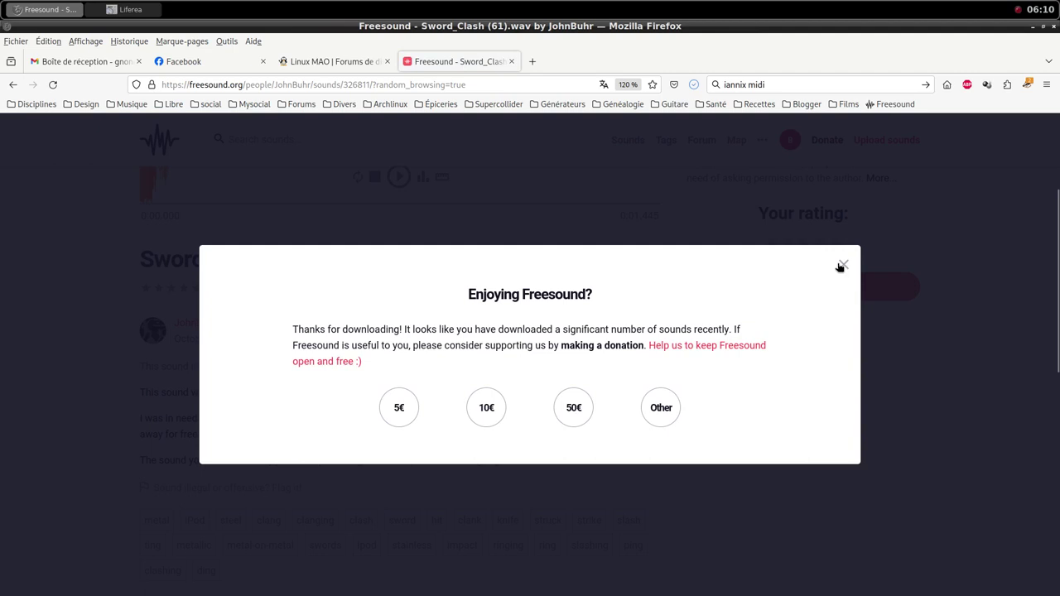
{"action": "left_click", "coordinate": [841, 265]}
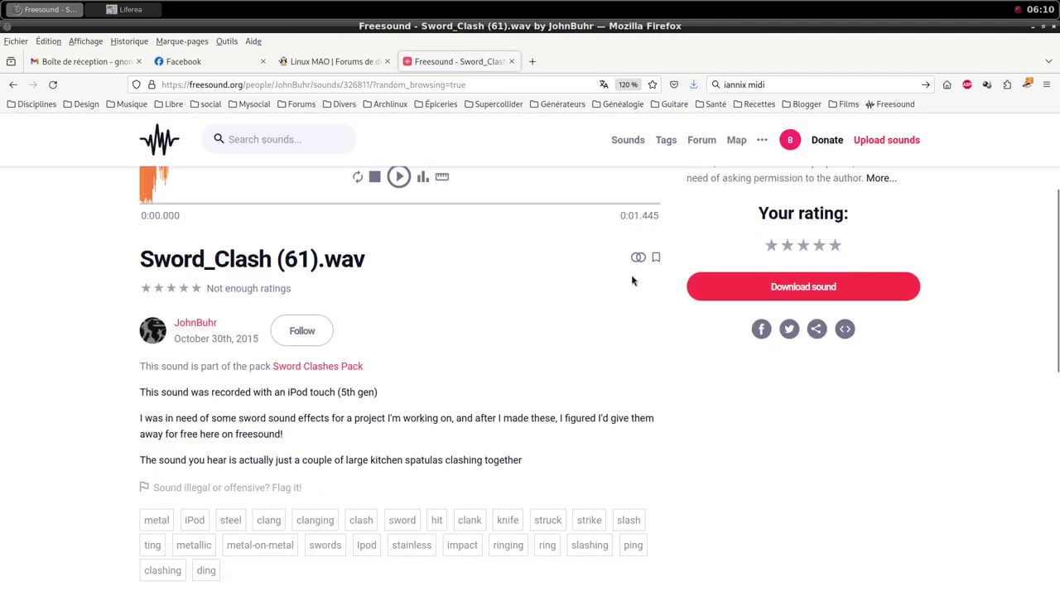
Return to Qtractor and start a new MIDI track, Track 2, with the samplv1 plugin.
{"action": "middle_click", "coordinate": [489, 6]}
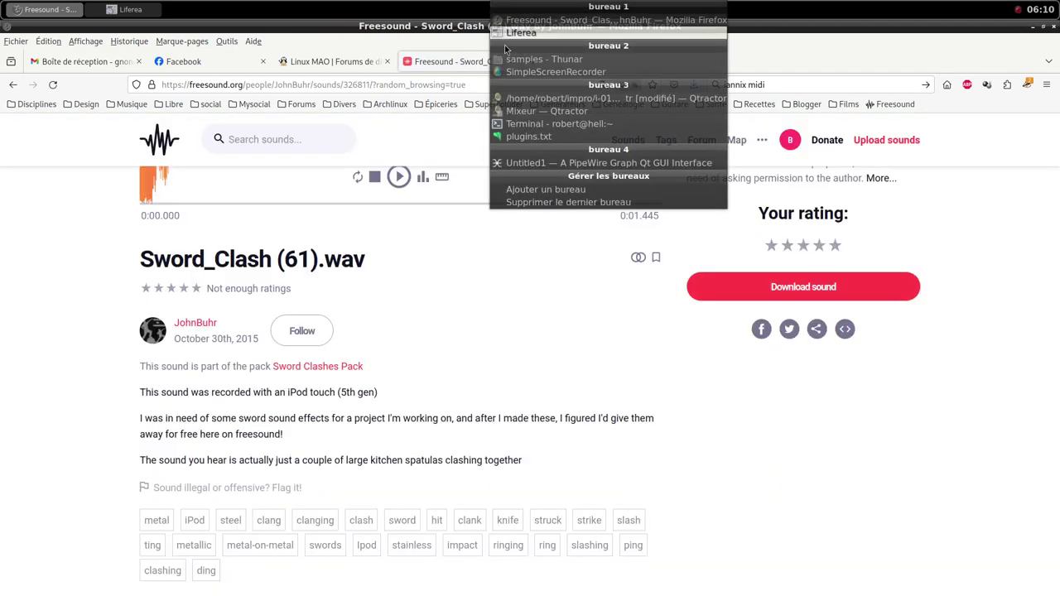
{"action": "left_click", "coordinate": [524, 102]}
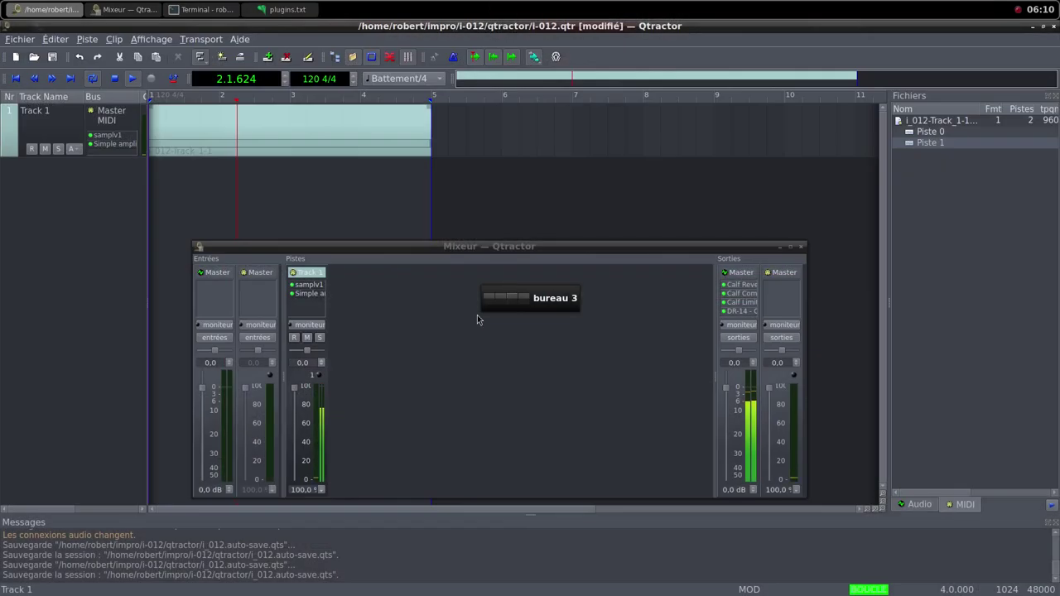
{"action": "right_click", "coordinate": [406, 334]}
{"action": "left_click", "coordinate": [429, 340]}
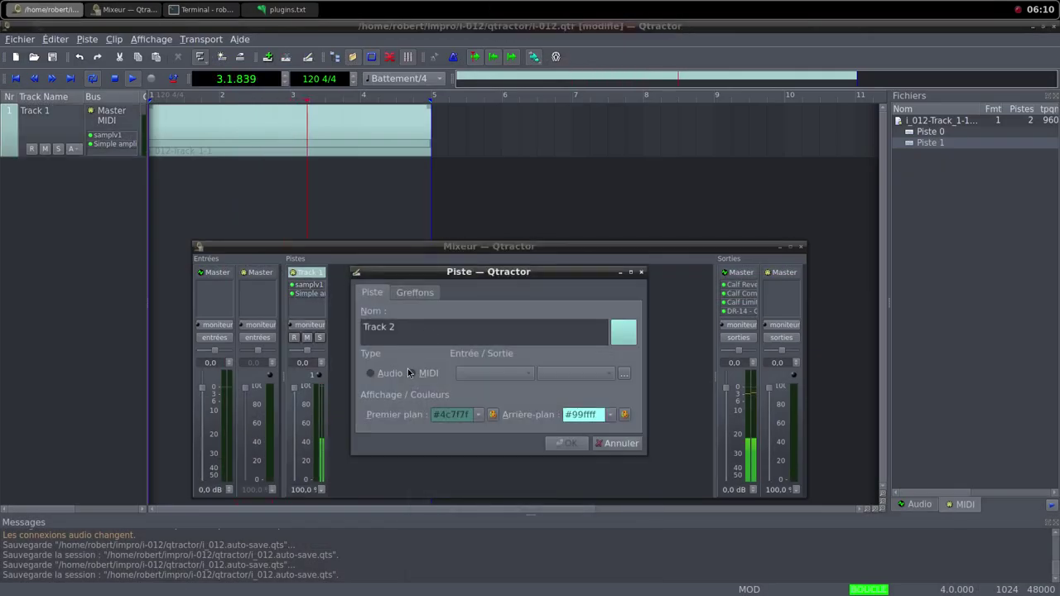
{"action": "left_click", "coordinate": [412, 373]}
{"action": "left_click", "coordinate": [414, 292]}
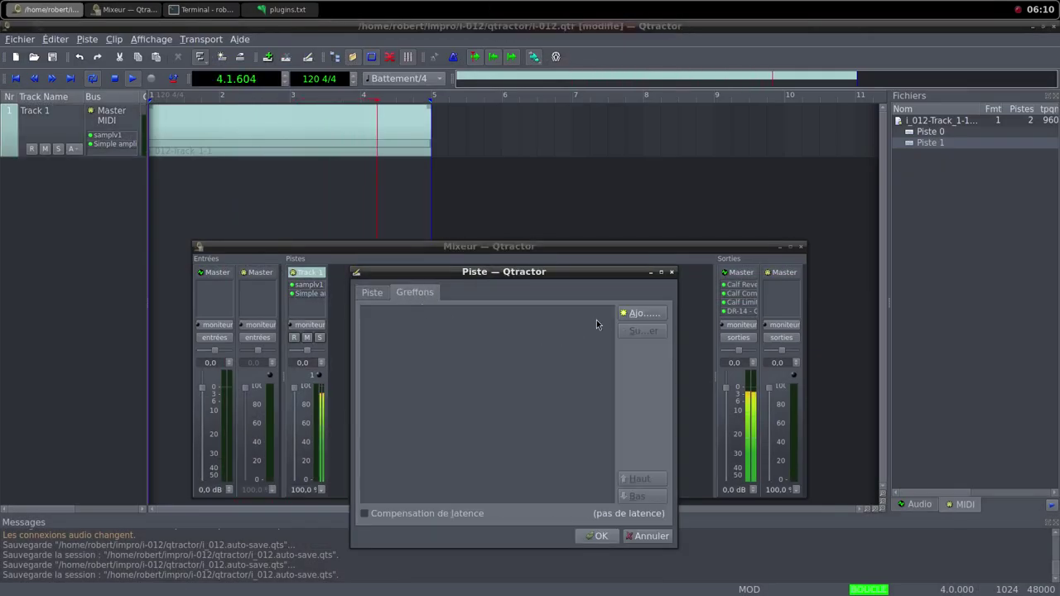
{"action": "left_click", "coordinate": [640, 313]}
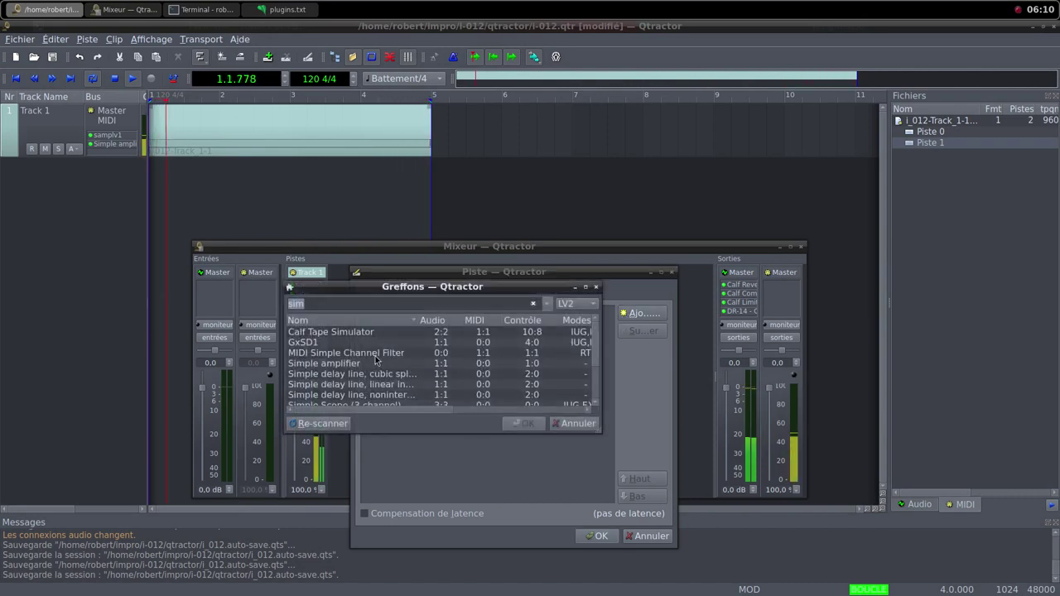
{"action": "type", "text": "sa"}
{"action": "scroll", "coordinate": [364, 378], "scroll_direction": "down", "scroll_amount": 2}
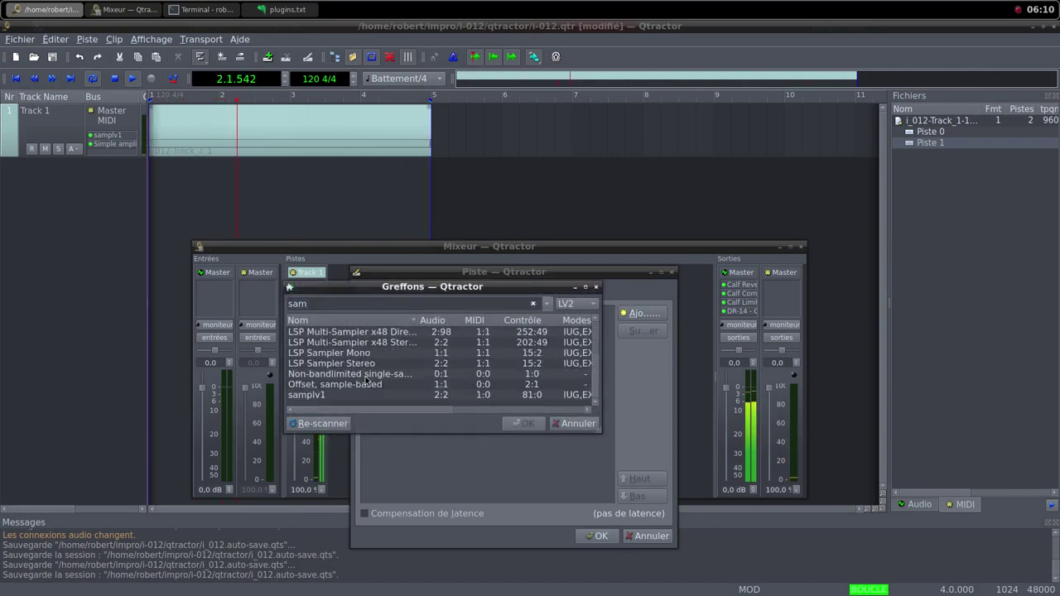
{"action": "double_click", "coordinate": [356, 396]}
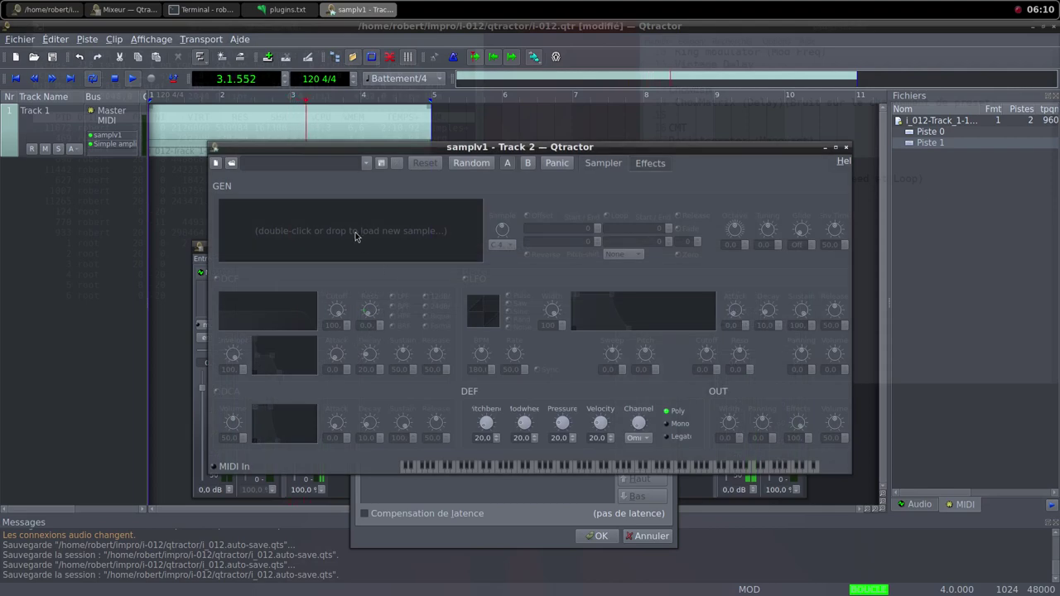
Load the sword_clash-61.wav sample from the i-012/samples folder into Track 2's samplv1.
{"action": "double_click", "coordinate": [356, 234]}
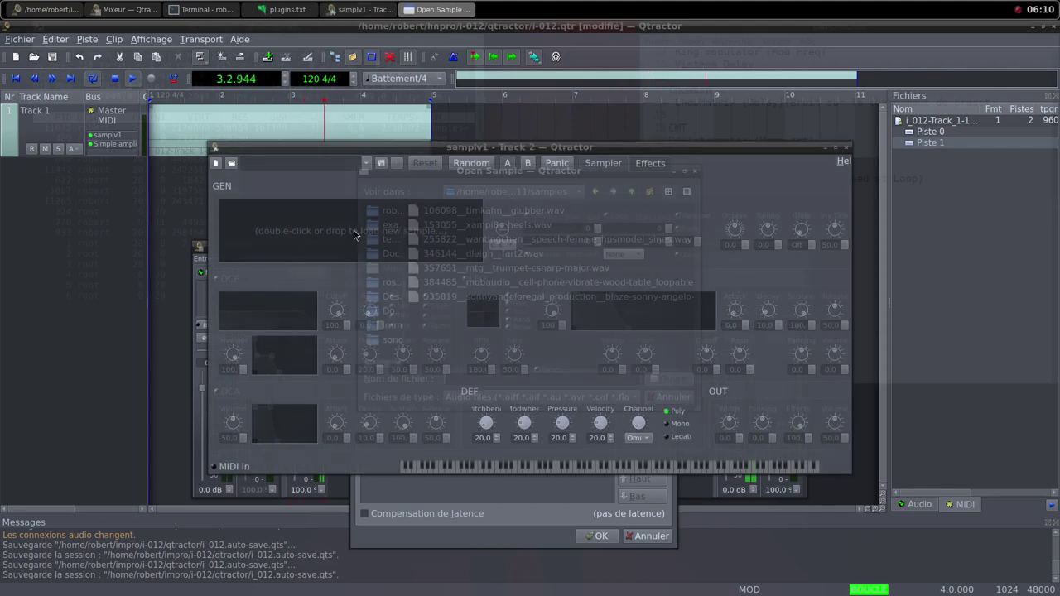
{"action": "left_click", "coordinate": [629, 192]}
{"action": "left_click", "coordinate": [630, 192]}
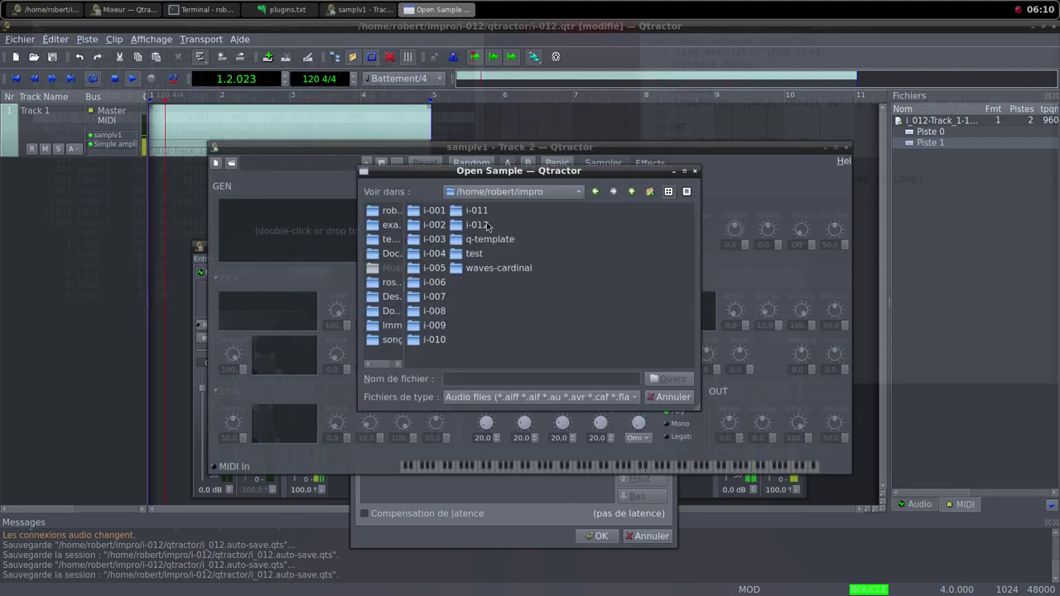
{"action": "double_click", "coordinate": [486, 225]}
{"action": "double_click", "coordinate": [445, 225]}
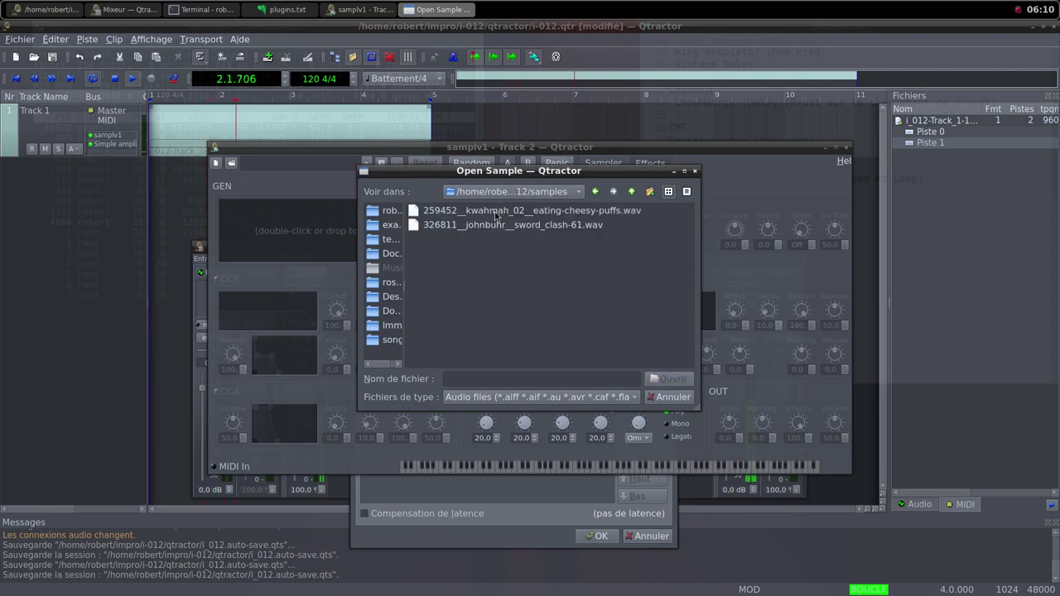
{"action": "left_click", "coordinate": [523, 225]}
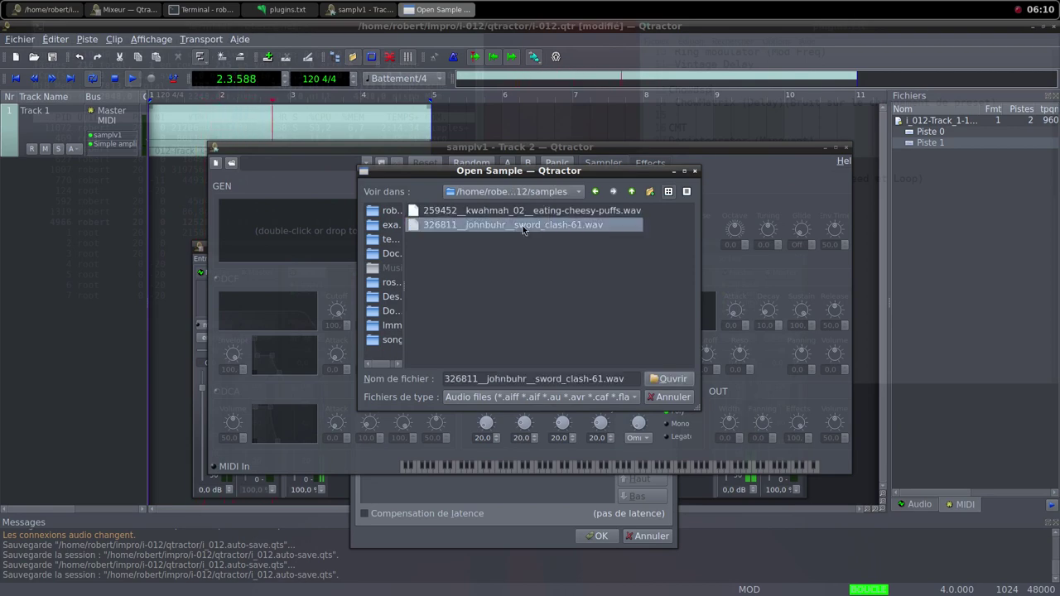
{"action": "left_click", "coordinate": [669, 379]}
Set samplv1's DCA volume and OUT volume to 100 on Track 2 and close the plugin window.
{"action": "left_click", "coordinate": [239, 427]}
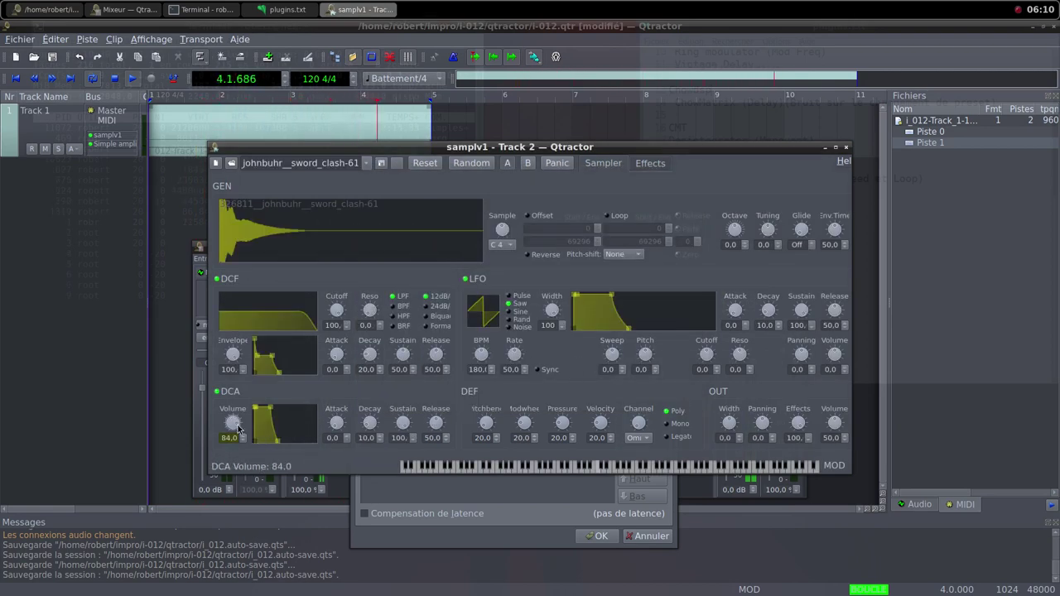
{"action": "left_click_drag", "start_coordinate": [839, 425], "coordinate": [838, 448]}
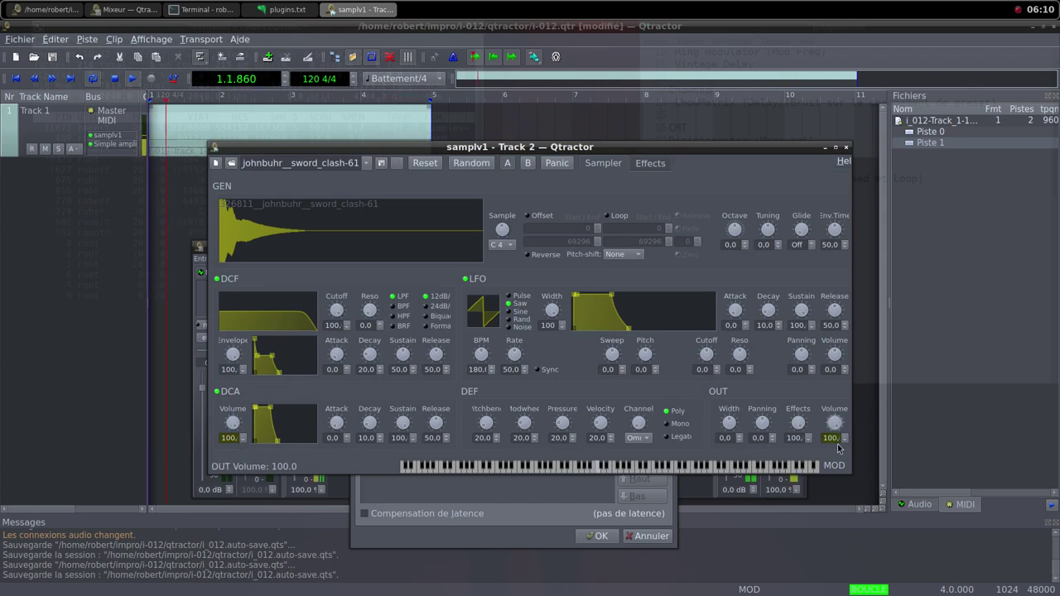
{"action": "left_click", "coordinate": [846, 147]}
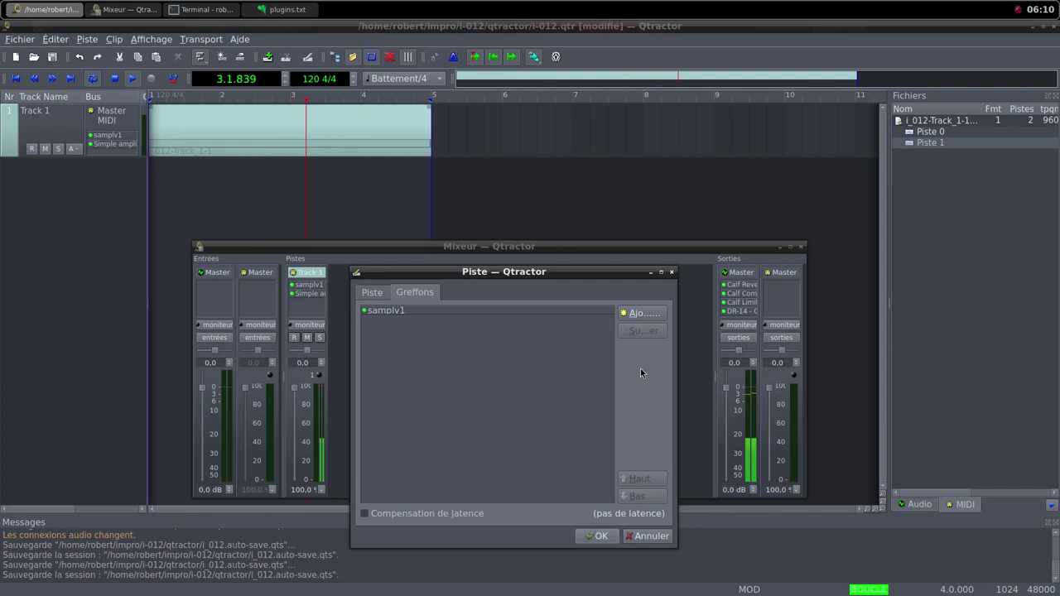
Add the Simple amplifier plugin after samplv1 and finish creating Track 2.
{"action": "left_click", "coordinate": [638, 313]}
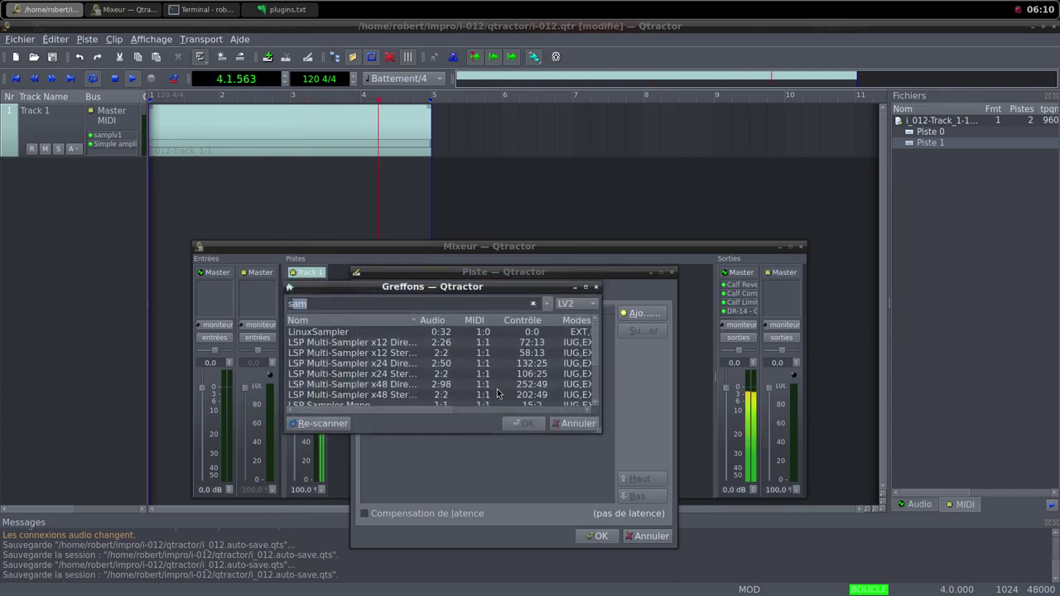
{"action": "type", "text": "si"}
{"action": "double_click", "coordinate": [366, 364]}
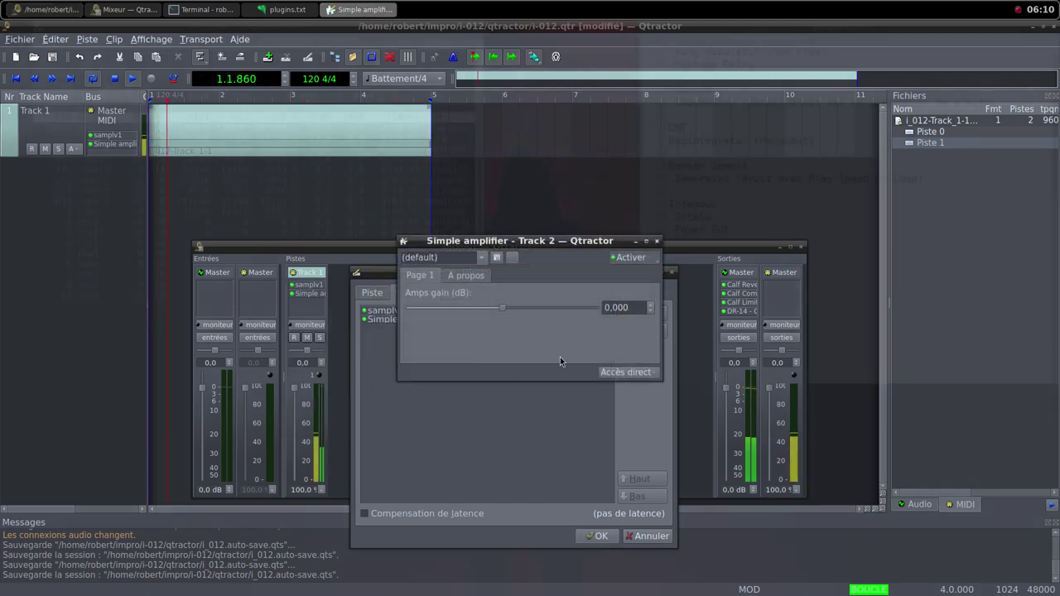
{"action": "left_click", "coordinate": [656, 242]}
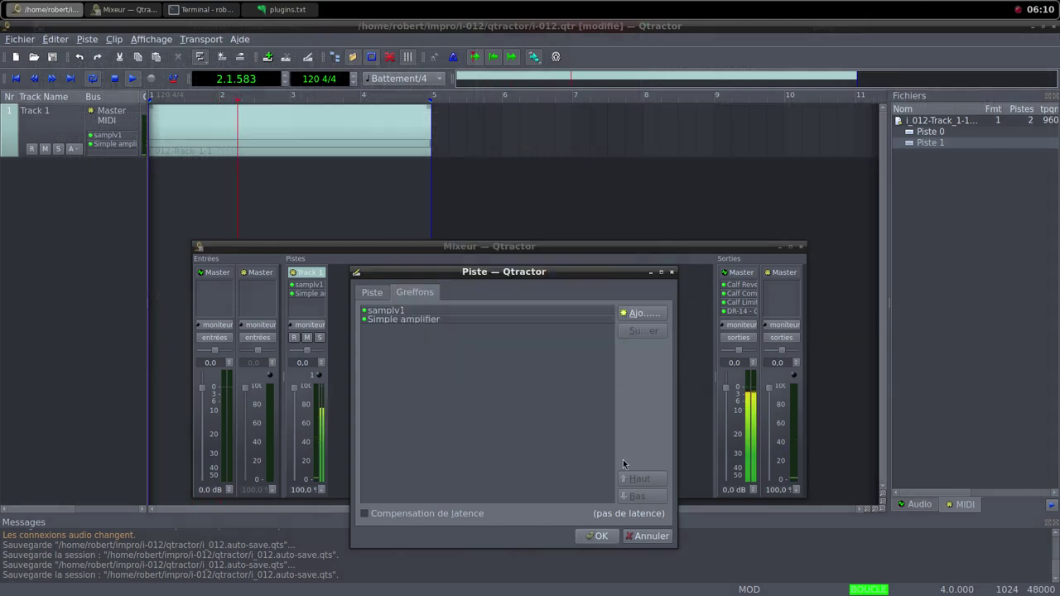
{"action": "left_click", "coordinate": [596, 535]}
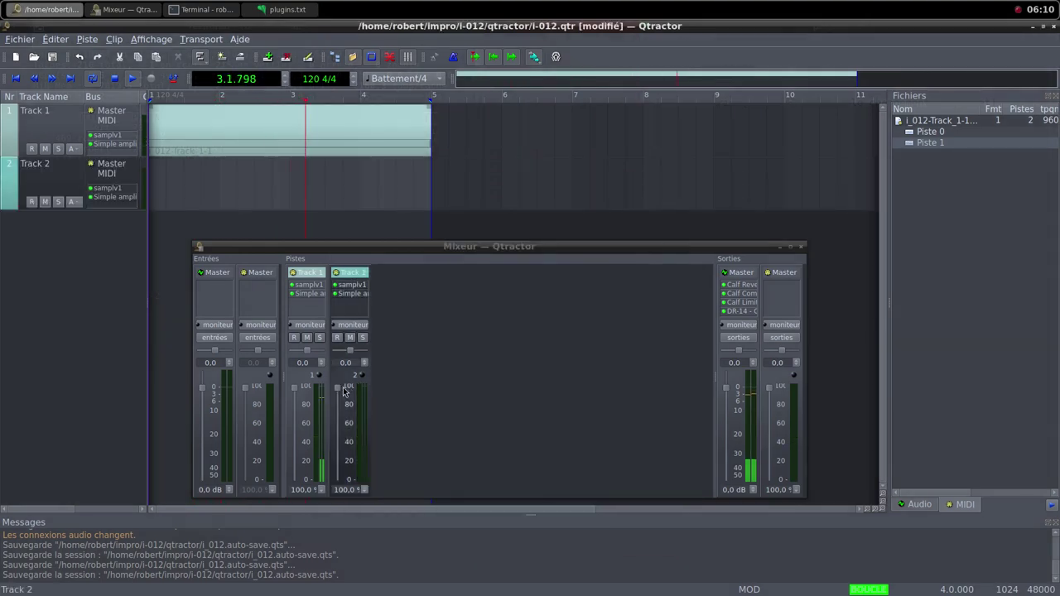
Lower Track 2's volume to 0 % and create a new MIDI clip across its four-bar loop, with the clip editor maximized.
{"action": "left_click_drag", "start_coordinate": [337, 387], "coordinate": [337, 486]}
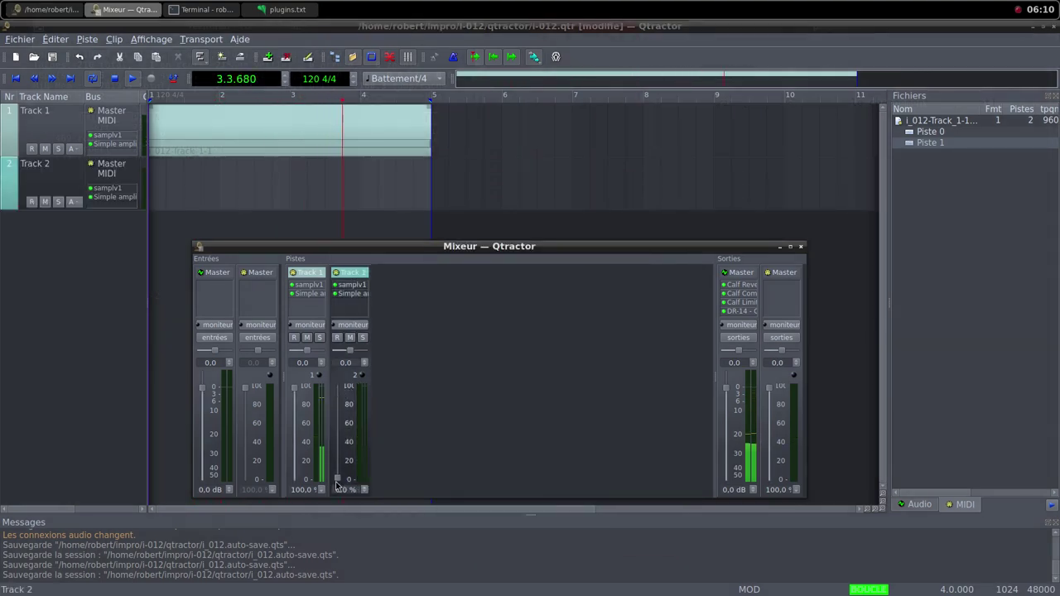
{"action": "right_click", "coordinate": [167, 158]}
{"action": "mouse_move", "coordinate": [231, 294]}
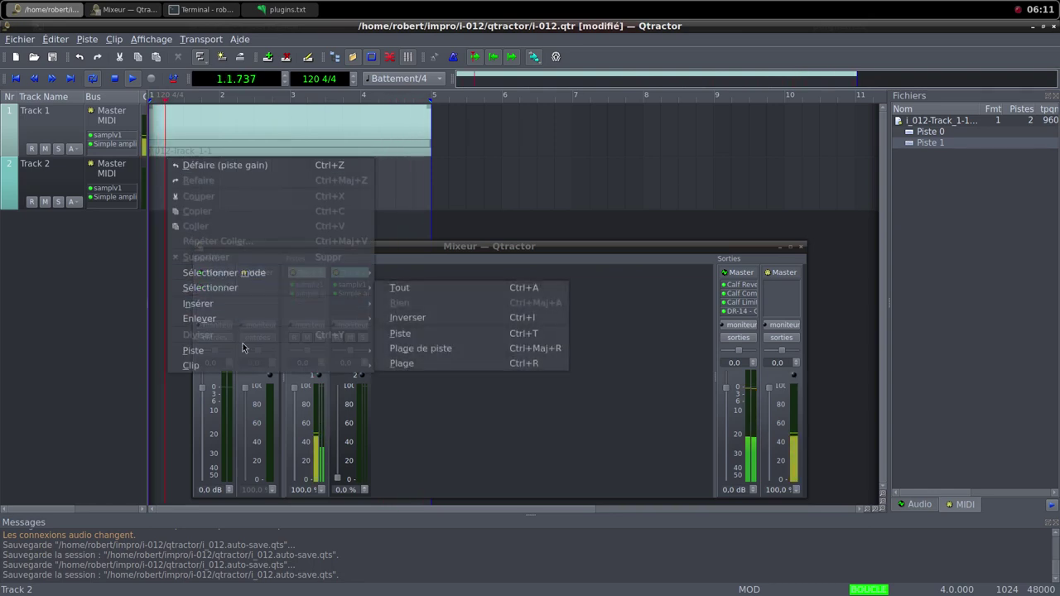
{"action": "mouse_move", "coordinate": [348, 365]}
{"action": "left_click", "coordinate": [406, 363]}
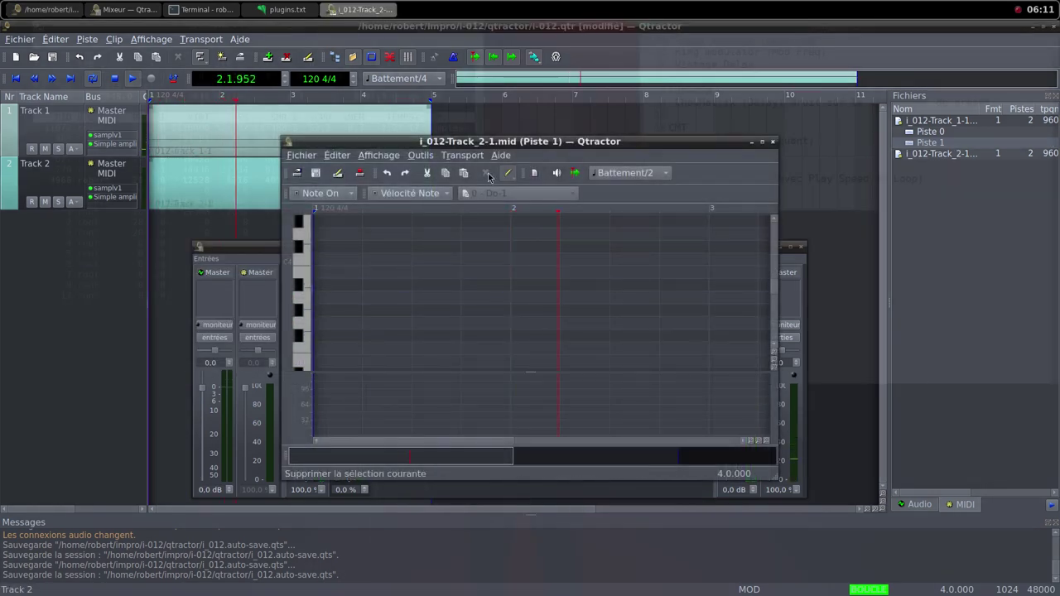
{"action": "left_click", "coordinate": [762, 142]}
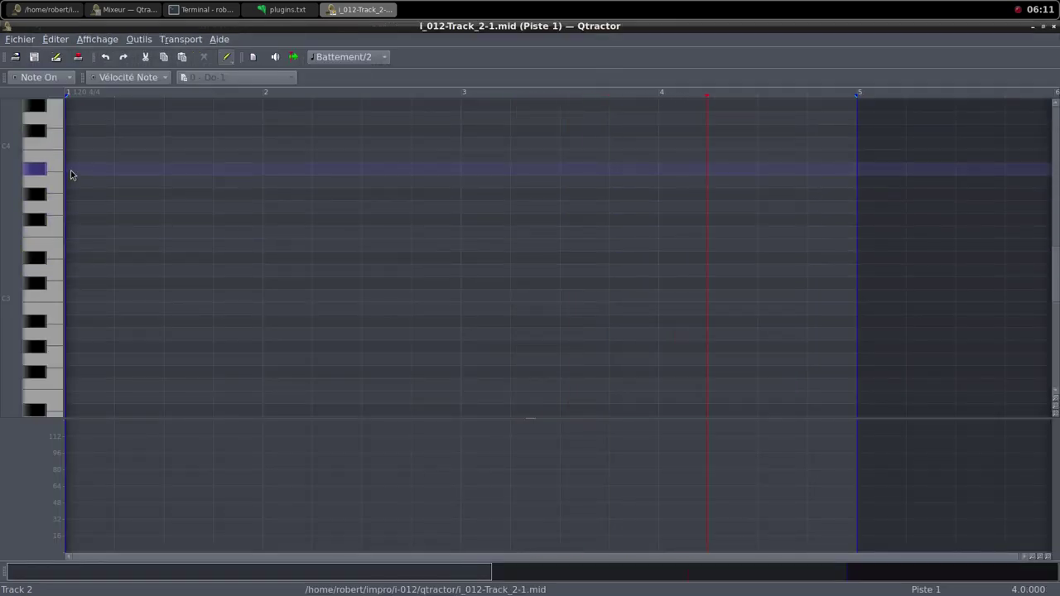
Enter one-beat C4 notes on beats 1 and 3 of all four bars in Track 2's clip and close the editor.
{"action": "left_click", "coordinate": [72, 144]}
{"action": "left_click", "coordinate": [169, 144]}
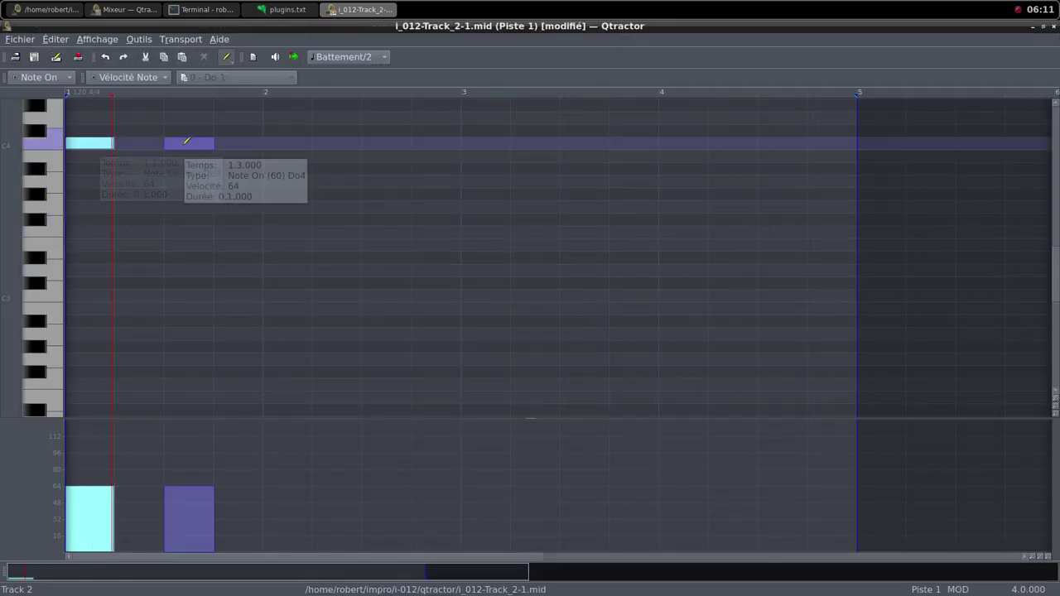
{"action": "left_click", "coordinate": [266, 144]}
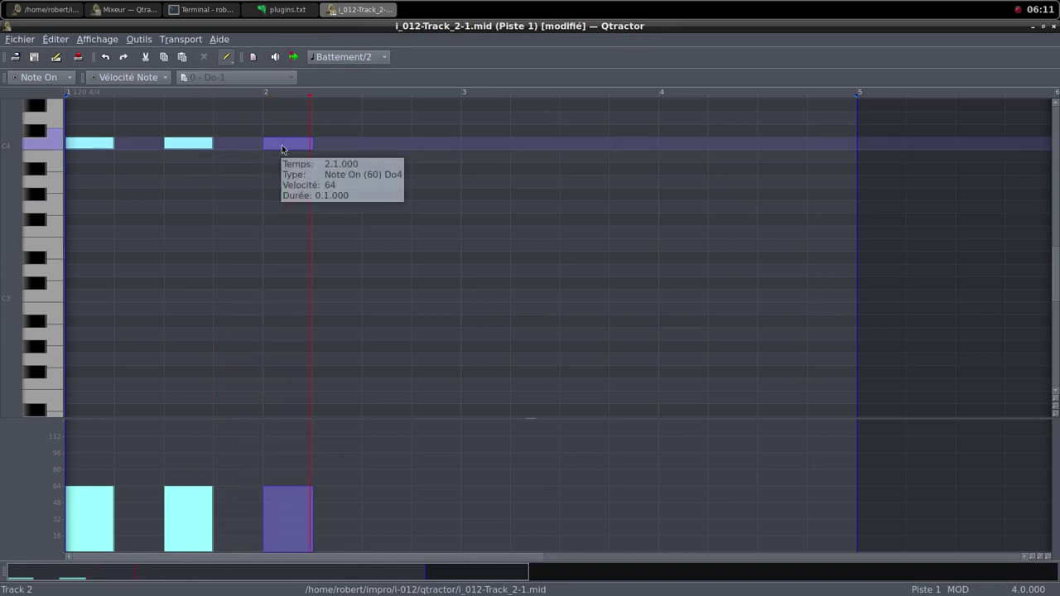
{"action": "left_click", "coordinate": [366, 146]}
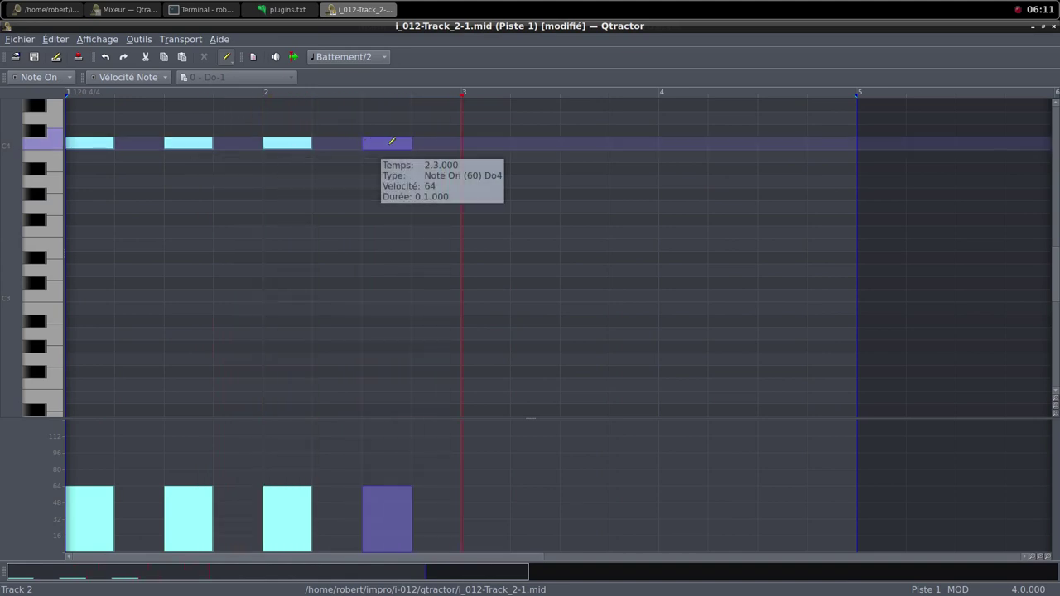
{"action": "left_click", "coordinate": [464, 144]}
{"action": "left_click_drag", "start_coordinate": [563, 144], "coordinate": [609, 143]}
{"action": "left_click_drag", "start_coordinate": [661, 144], "coordinate": [806, 145]}
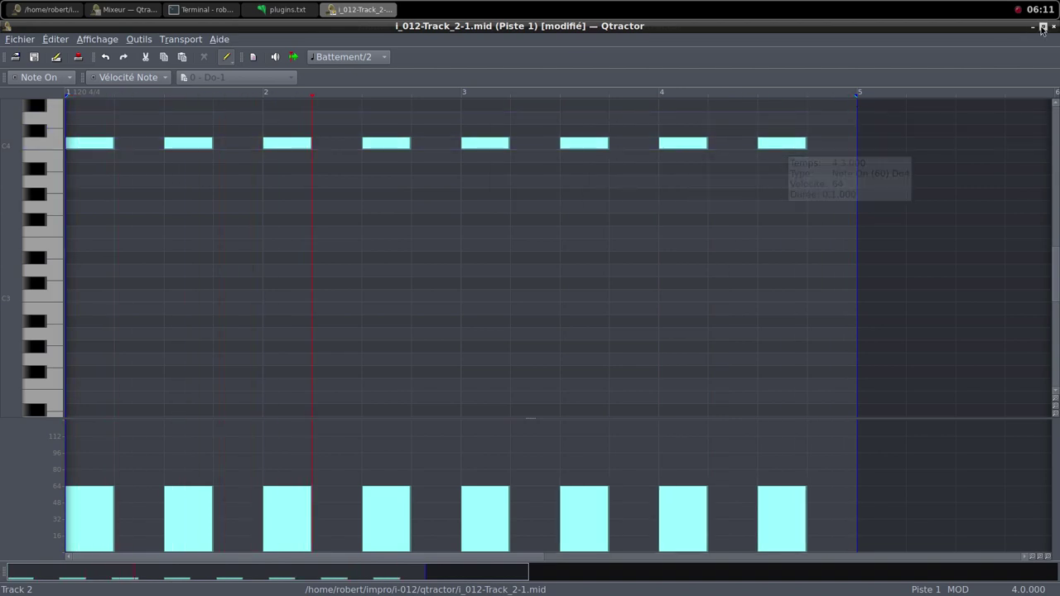
{"action": "left_click", "coordinate": [1052, 26]}
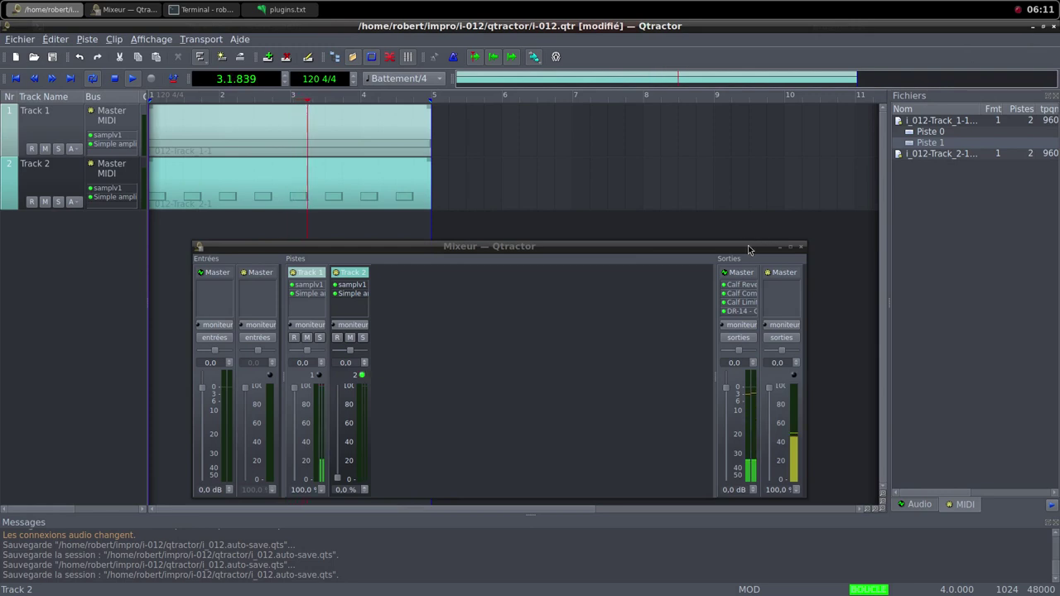
Raise Track 2's volume to 100 % and set its Simple amplifier gain to about 4.37 dB.
{"action": "left_click", "coordinate": [338, 482]}
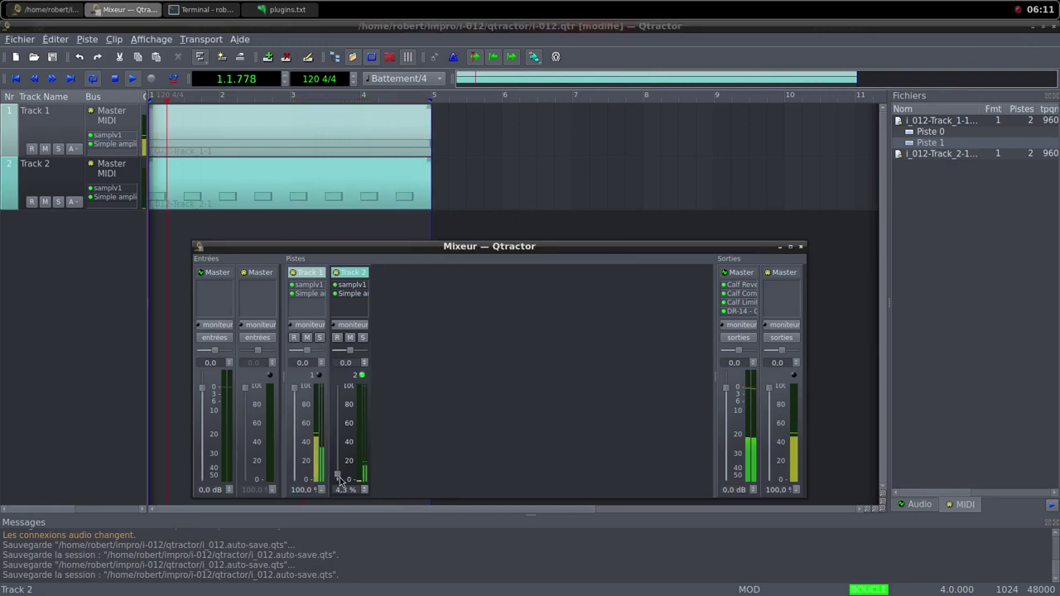
{"action": "left_click_drag", "start_coordinate": [337, 482], "coordinate": [337, 390]}
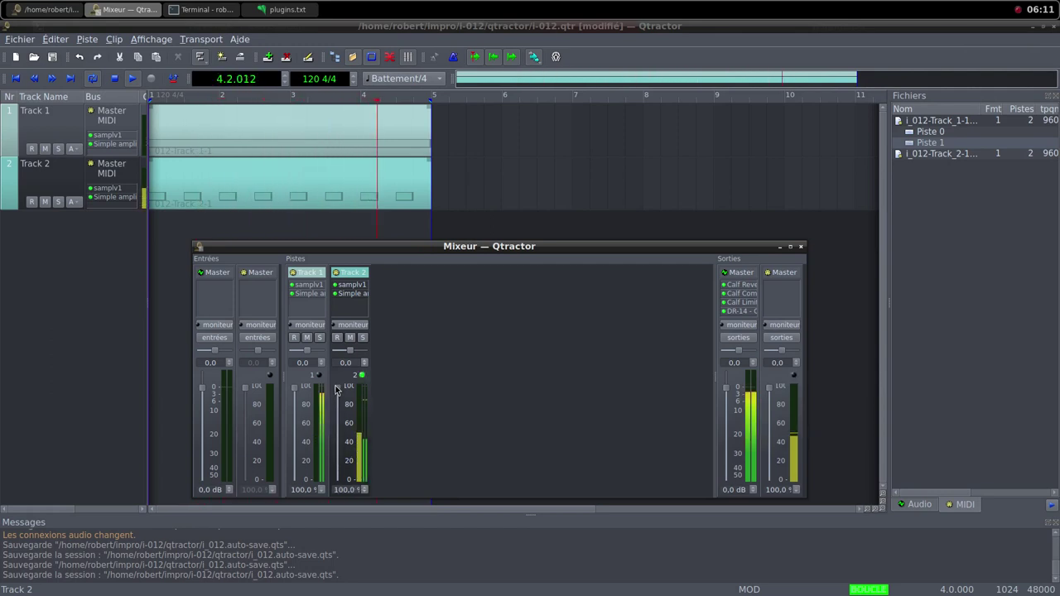
{"action": "double_click", "coordinate": [344, 293]}
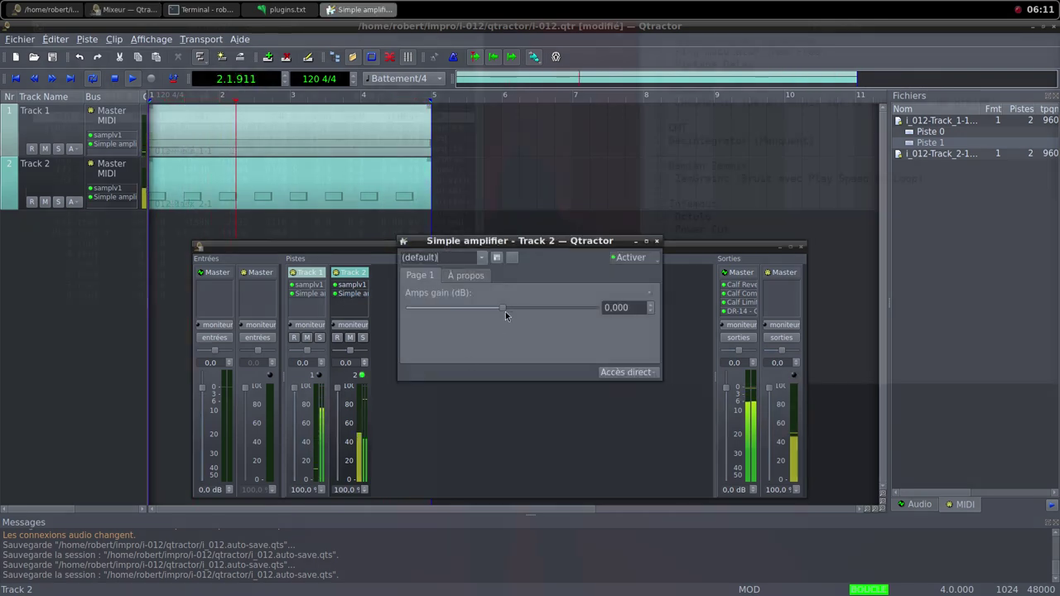
{"action": "left_click_drag", "start_coordinate": [505, 312], "coordinate": [511, 313]}
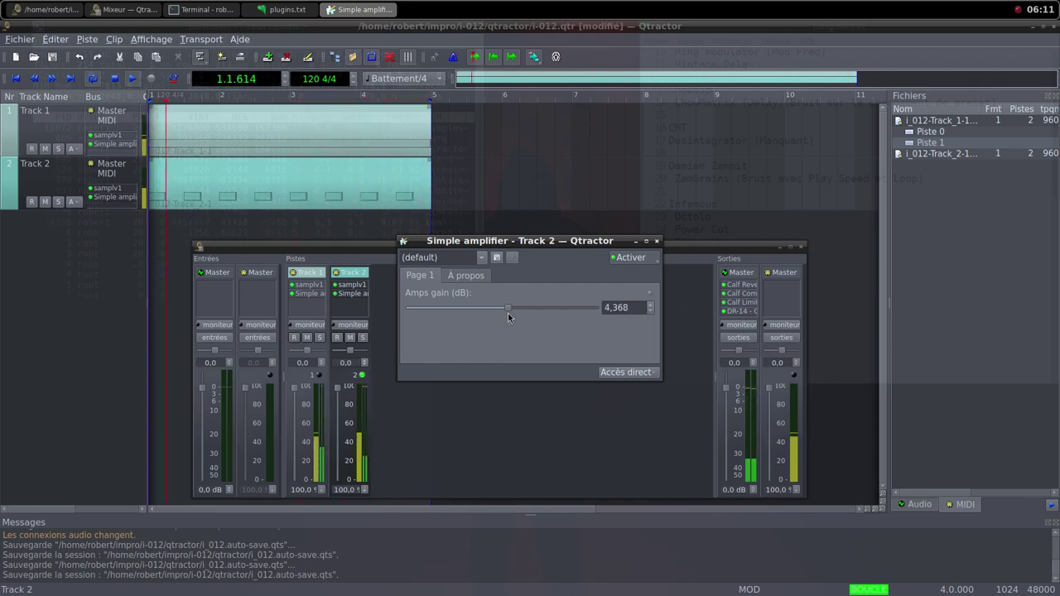
{"action": "left_click", "coordinate": [656, 241]}
Switch to Freesound in Firefox, get another random sound, and review the page of SMG_Sound_Perc_Shake_0171165891.wav.
{"action": "middle_click", "coordinate": [533, 4]}
{"action": "left_click", "coordinate": [538, 20]}
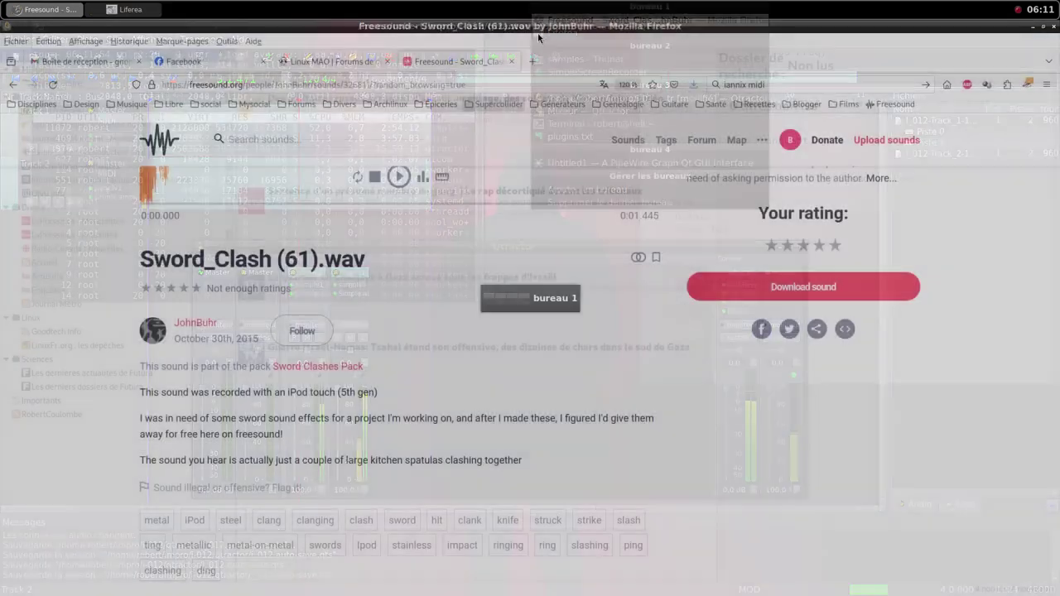
{"action": "scroll", "coordinate": [778, 188], "scroll_direction": "up", "scroll_amount": 5}
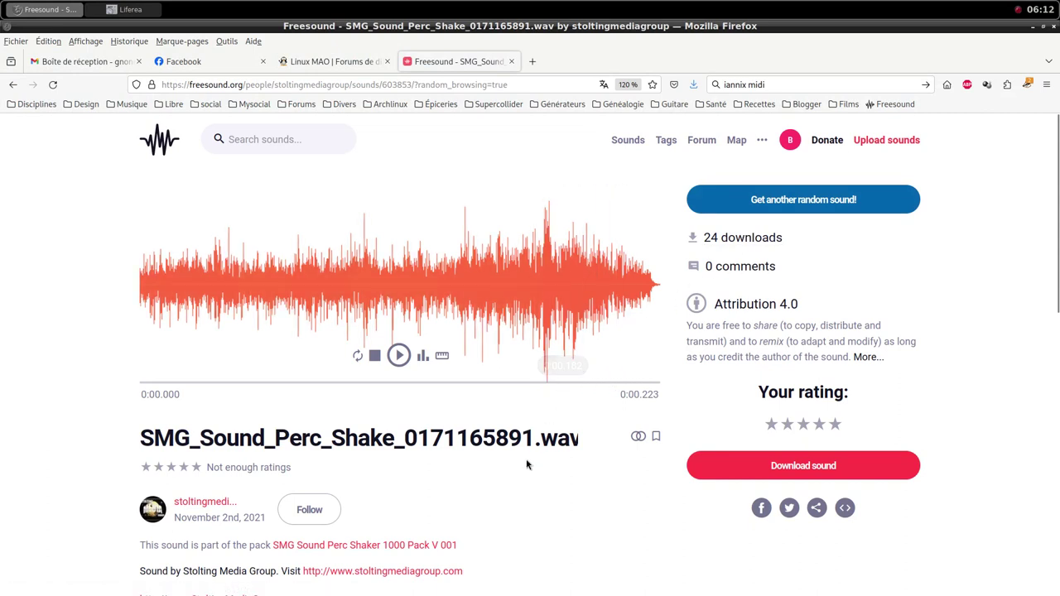
{"action": "scroll", "coordinate": [527, 465], "scroll_direction": "down", "scroll_amount": 2}
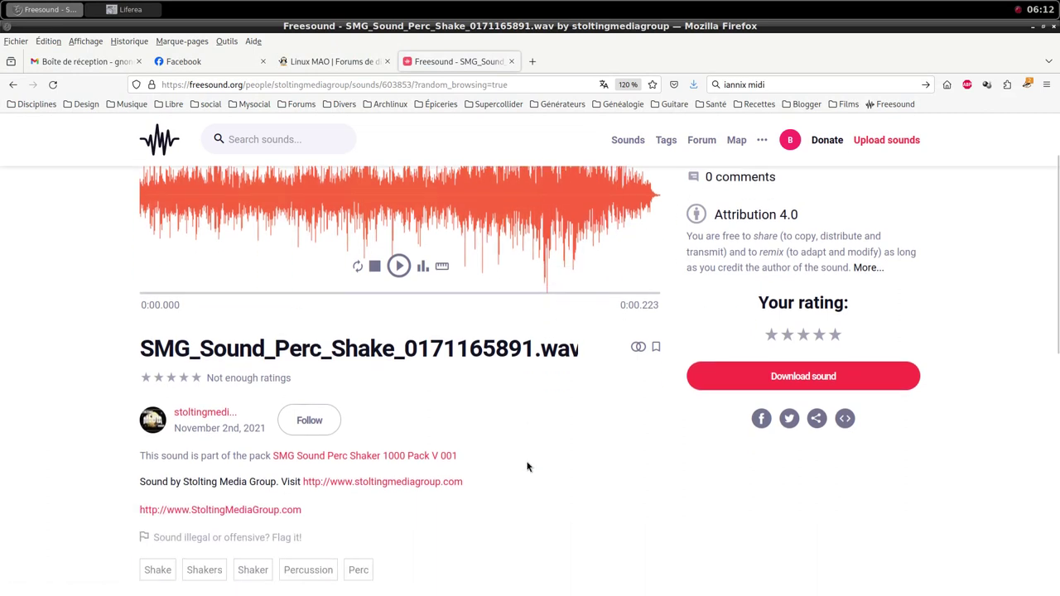
{"action": "scroll", "coordinate": [527, 467], "scroll_direction": "down", "scroll_amount": 2}
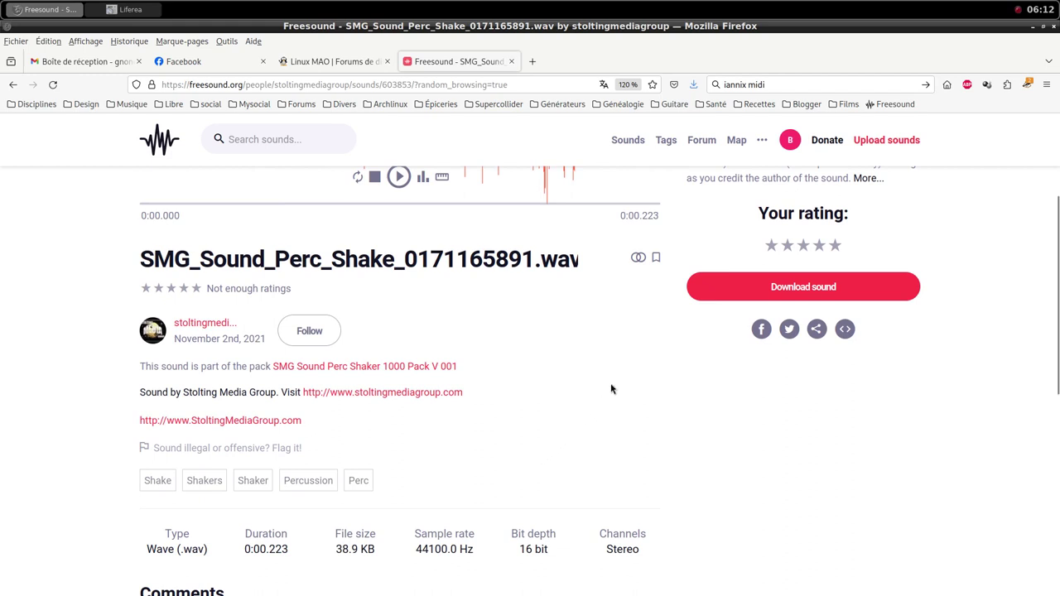
{"action": "scroll", "coordinate": [612, 389], "scroll_direction": "up", "scroll_amount": 2}
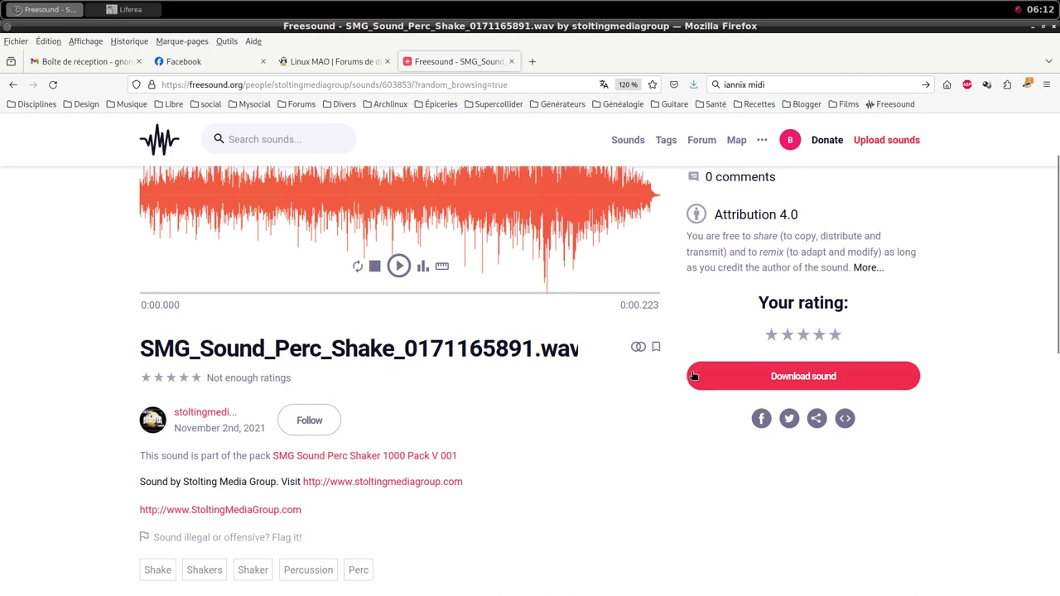
Download SMG_Sound_Perc_Shake_0171165891.wav into the i-012 samples folder and dismiss the donation request.
{"action": "left_click", "coordinate": [788, 377]}
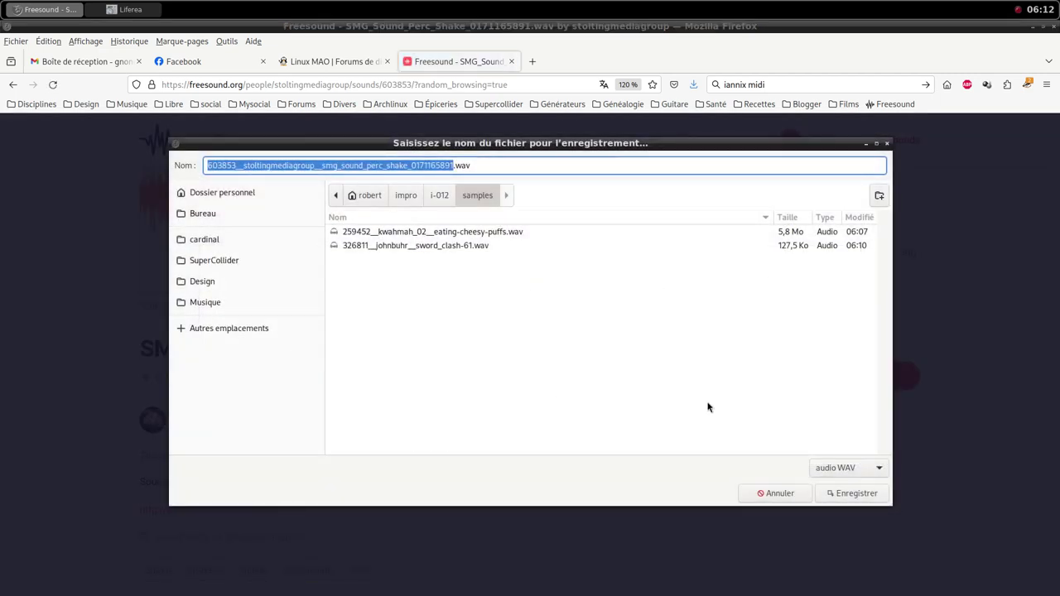
{"action": "left_click", "coordinate": [841, 495]}
{"action": "left_click", "coordinate": [843, 265]}
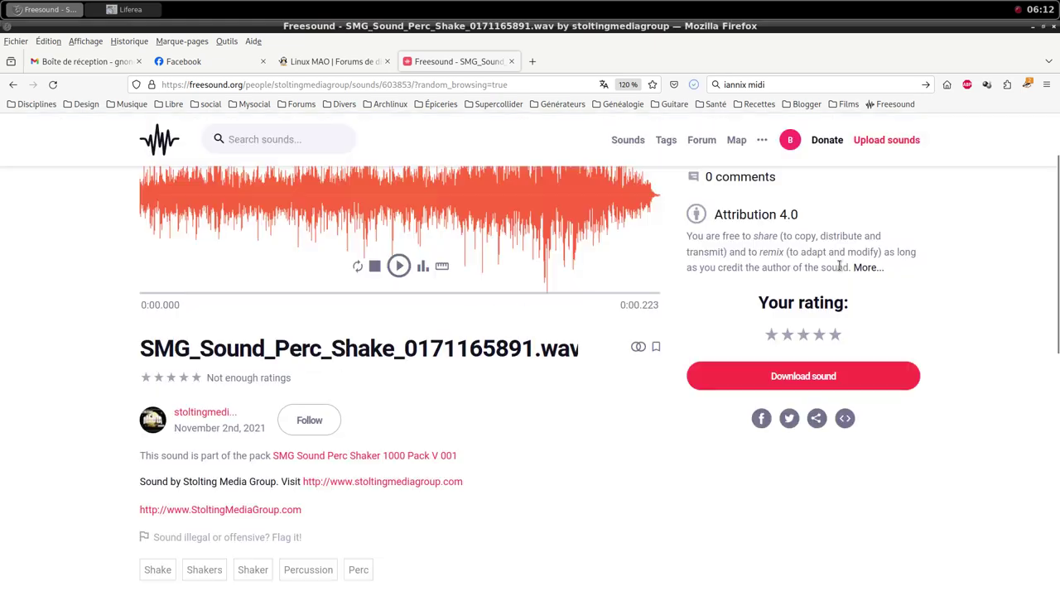
Switch to Qtractor, add a new MIDI track named Track 3, and insert the samplv1 LV2 plugin on it.
{"action": "left_click", "coordinate": [438, 5]}
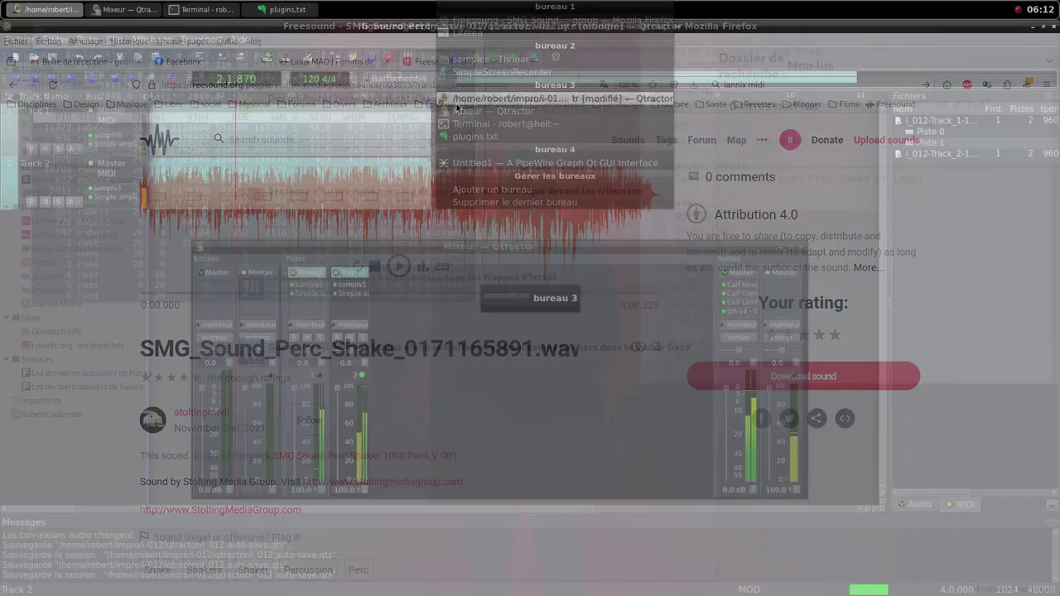
{"action": "left_click", "coordinate": [506, 107]}
{"action": "right_click", "coordinate": [423, 323]}
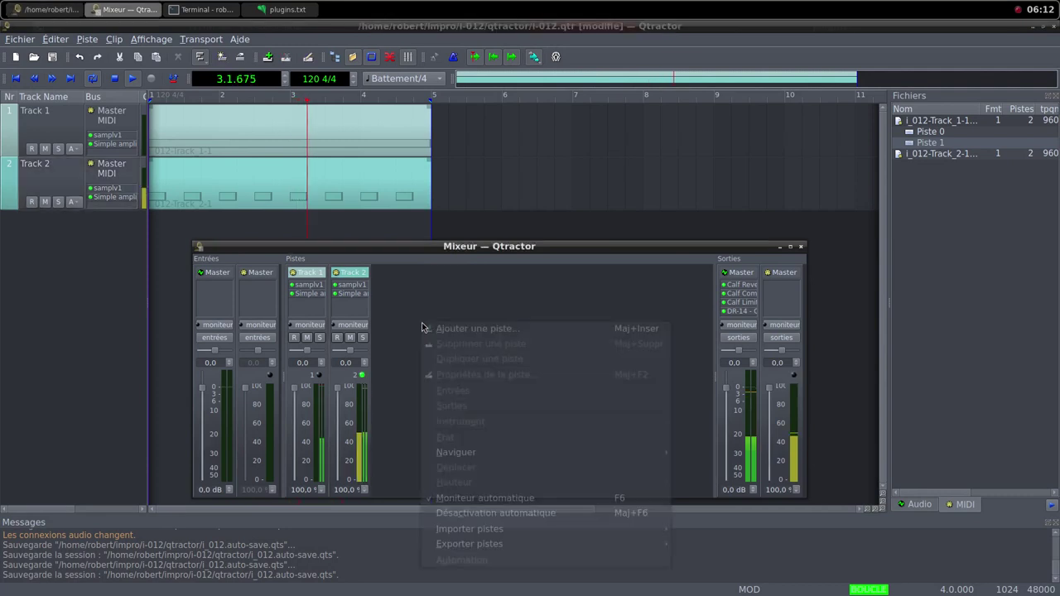
{"action": "left_click", "coordinate": [464, 328]}
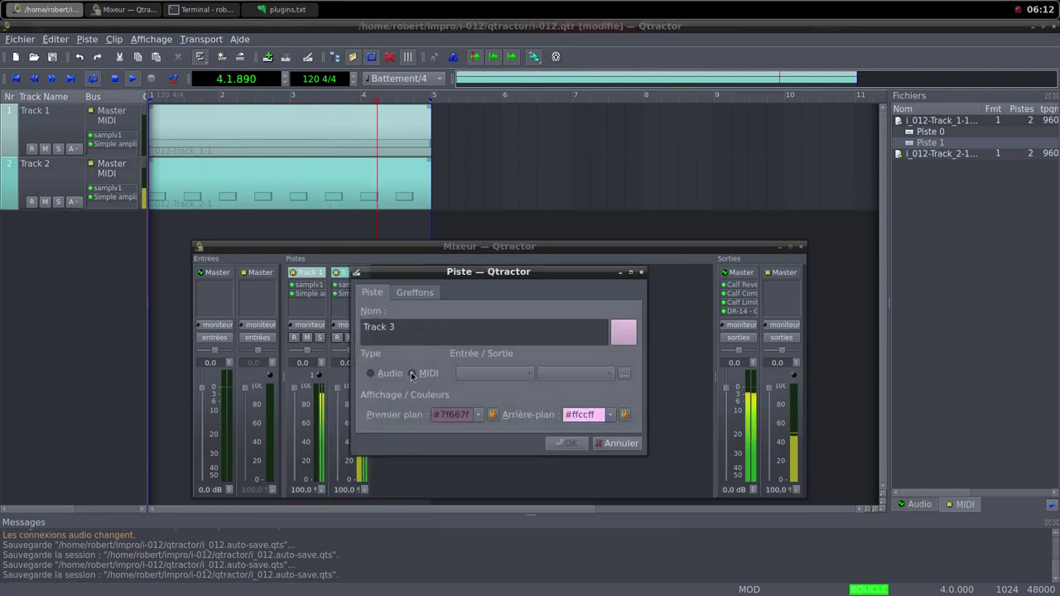
{"action": "left_click", "coordinate": [414, 292]}
{"action": "left_click", "coordinate": [636, 313]}
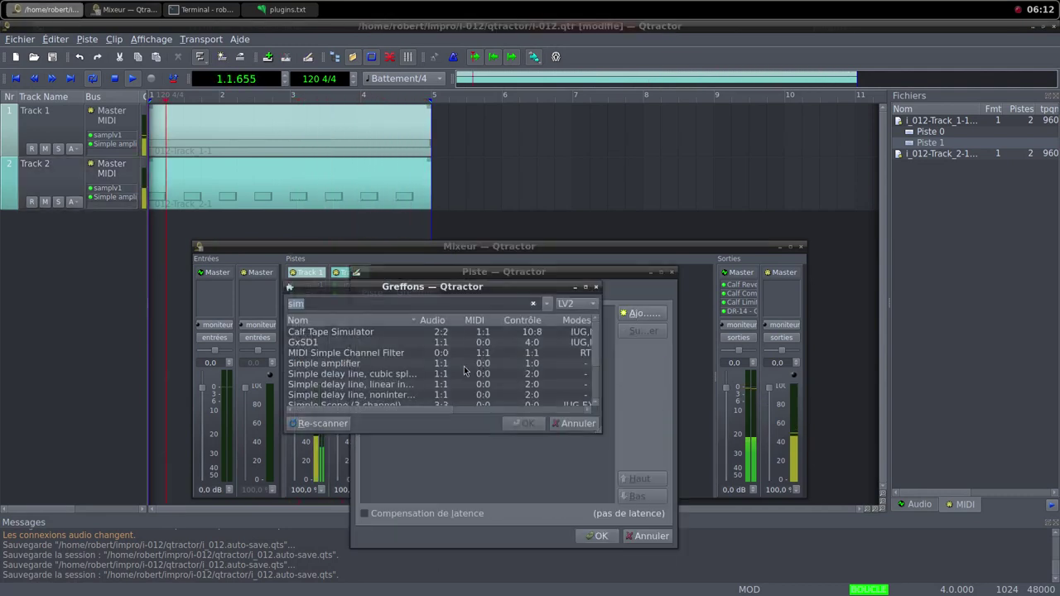
{"action": "type", "text": "sam"}
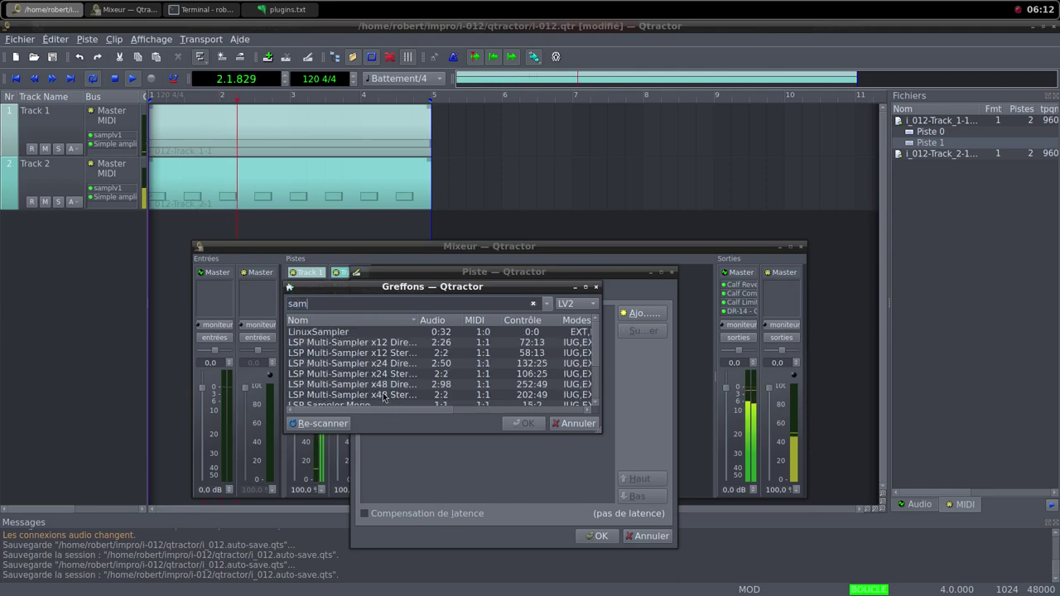
{"action": "scroll", "coordinate": [381, 396], "scroll_direction": "down", "scroll_amount": 1}
{"action": "double_click", "coordinate": [380, 395]}
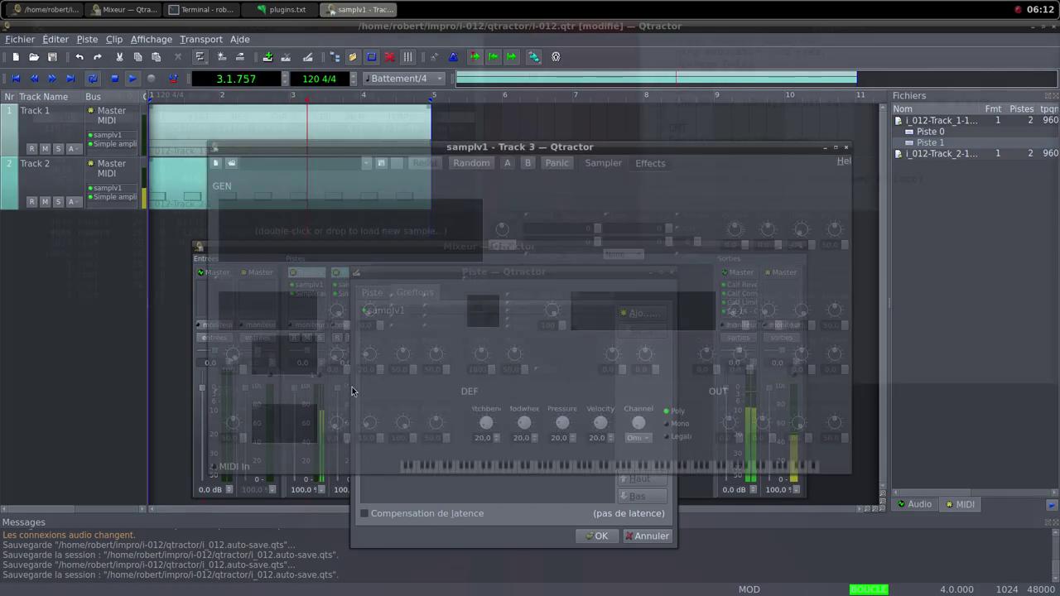
Load the smg_sound_perc_shake_0171165891.wav sample from the i-012 samples folder into samplv1, set the DCA volume to 100, and close the plugin window.
{"action": "double_click", "coordinate": [346, 242]}
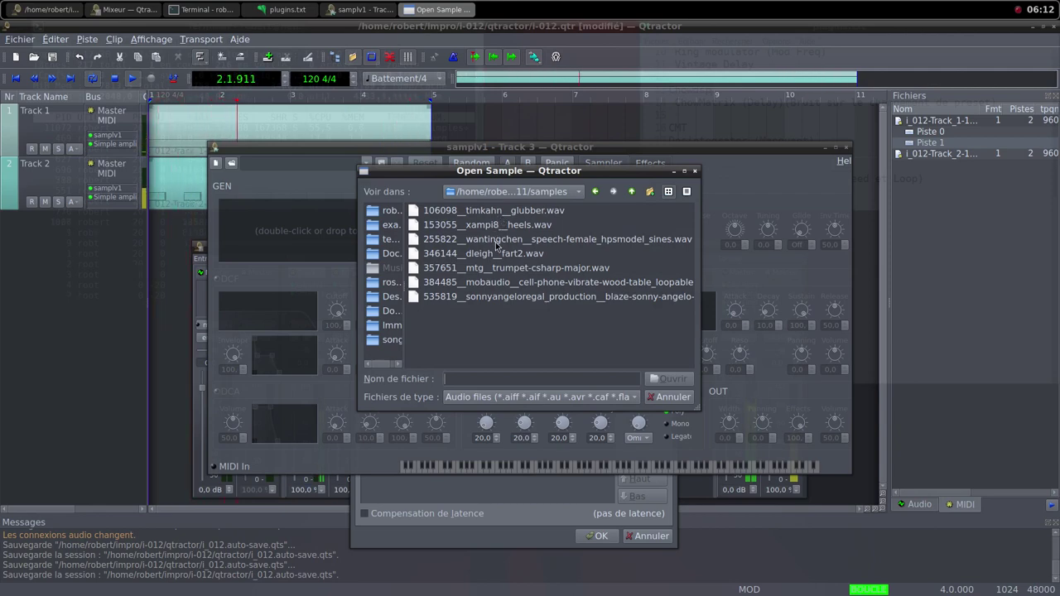
{"action": "left_click", "coordinate": [634, 191]}
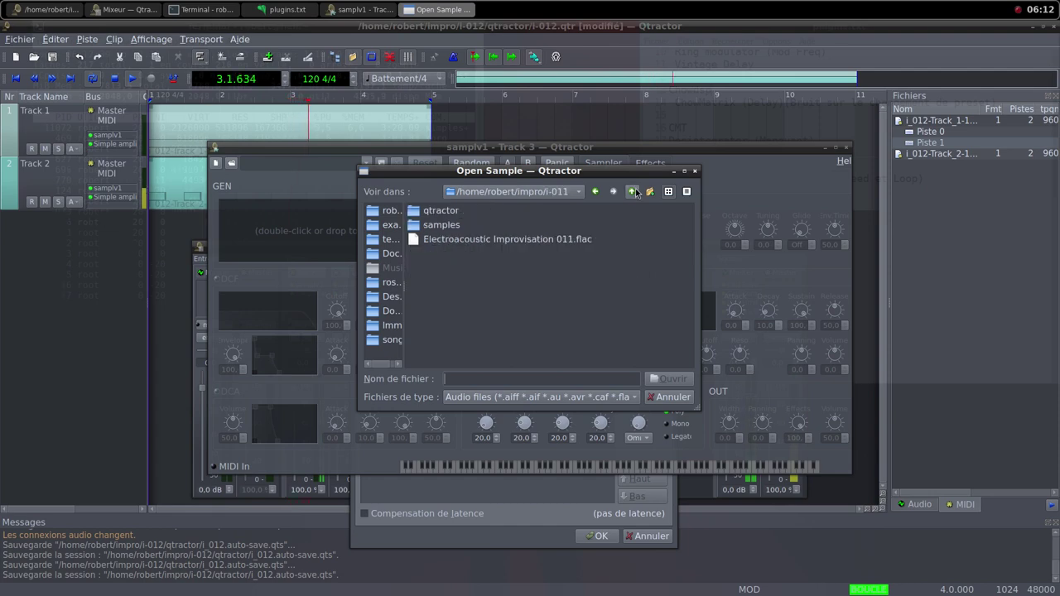
{"action": "left_click", "coordinate": [634, 191]}
{"action": "double_click", "coordinate": [476, 224]}
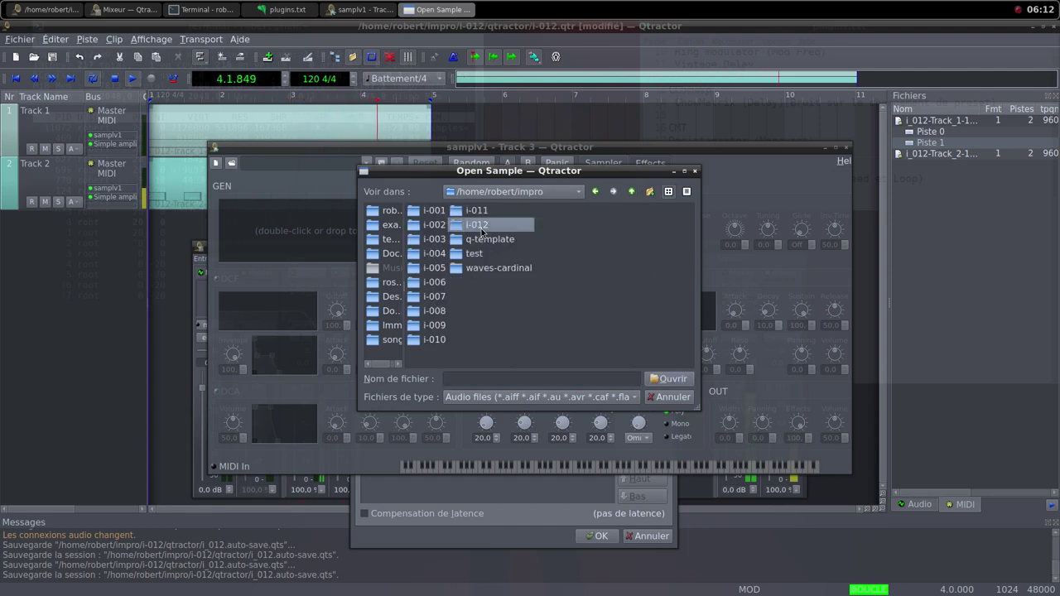
{"action": "double_click", "coordinate": [460, 226]}
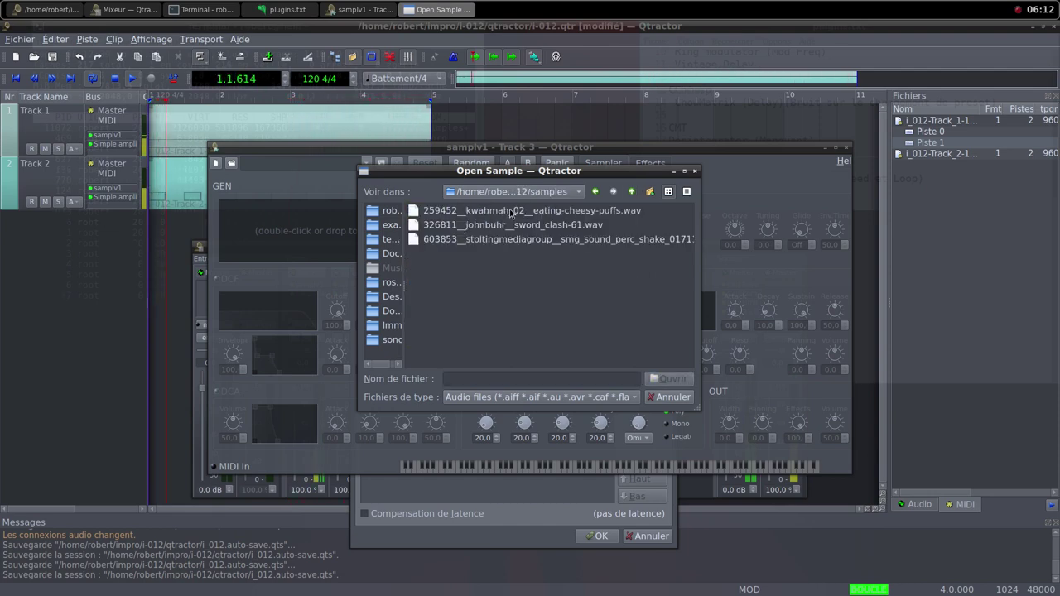
{"action": "left_click", "coordinate": [525, 239]}
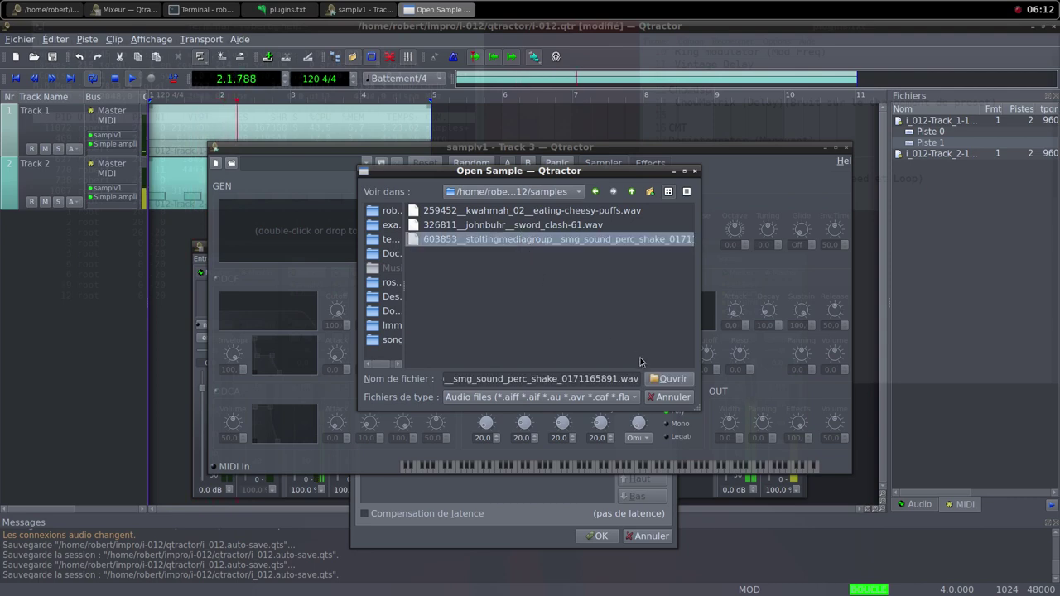
{"action": "left_click", "coordinate": [669, 379]}
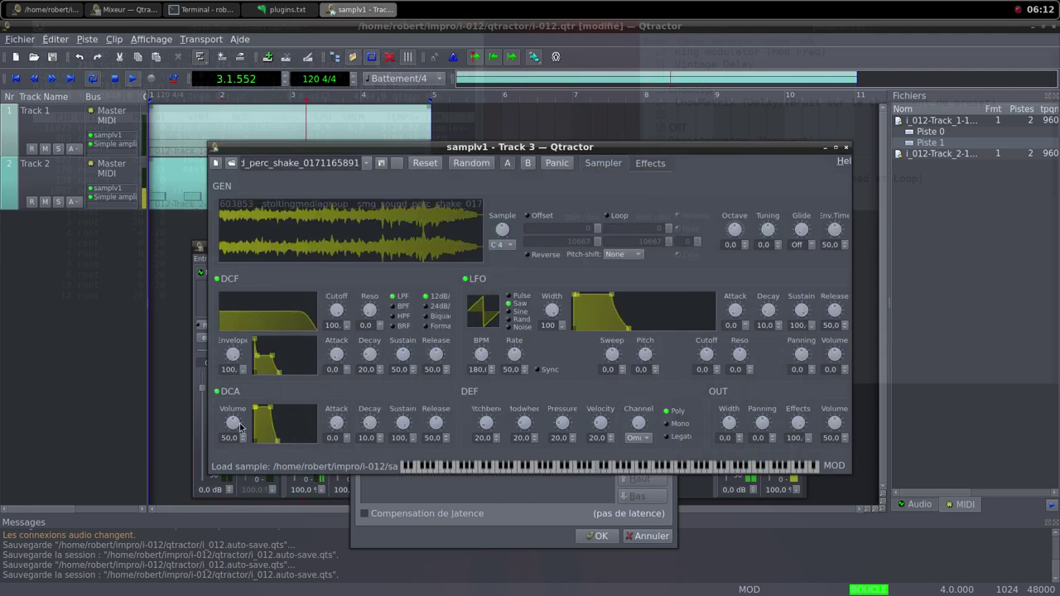
{"action": "left_click_drag", "start_coordinate": [239, 426], "coordinate": [241, 440]}
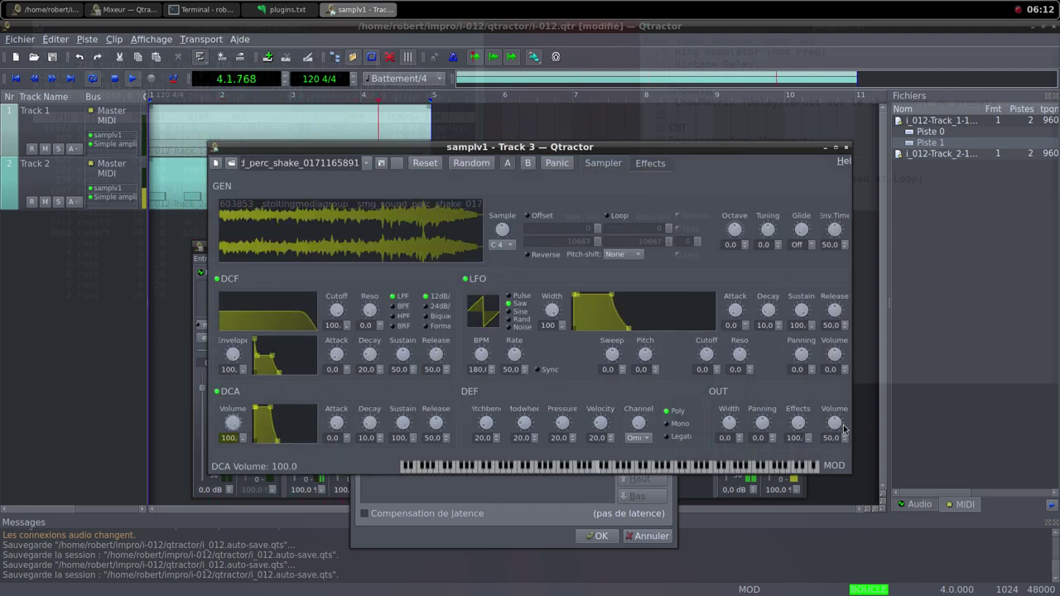
{"action": "left_click", "coordinate": [845, 147]}
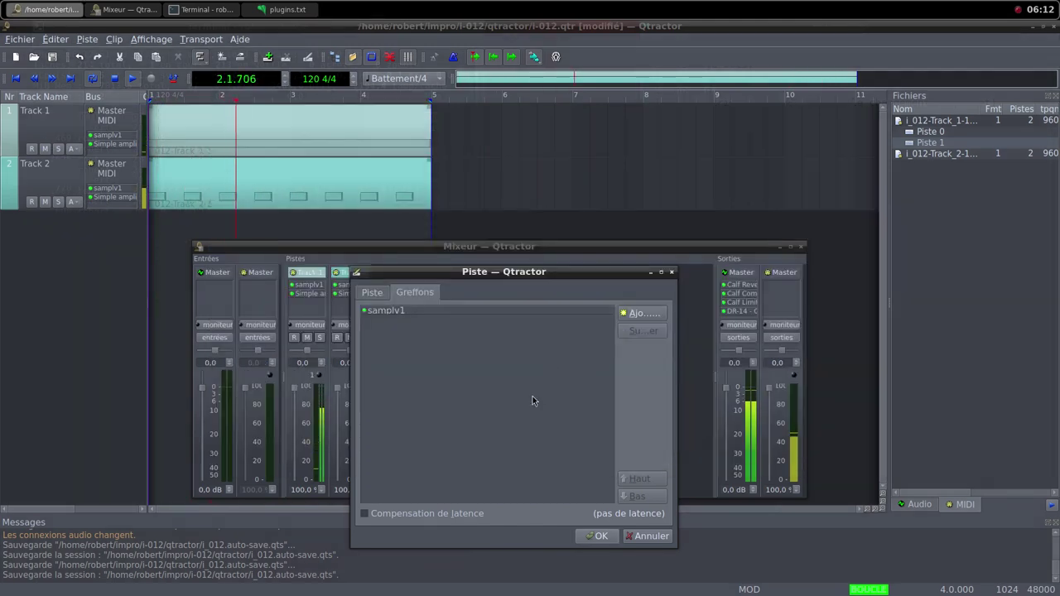
Add the Simple amplifier plugin after samplv1, leave its settings at default, and confirm the creation of Track 3.
{"action": "left_click", "coordinate": [644, 315]}
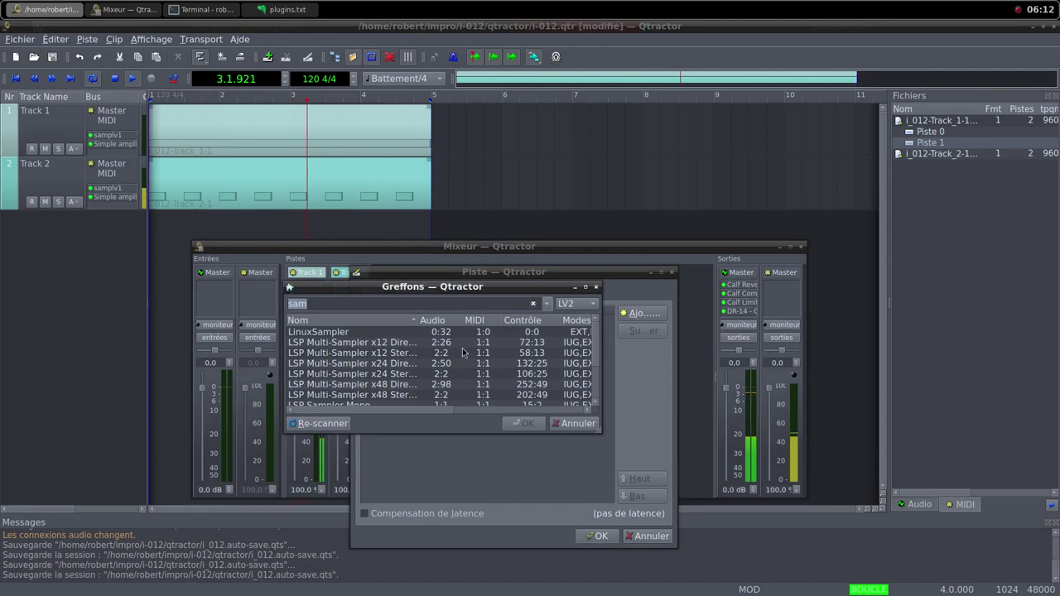
{"action": "type", "text": "s"}
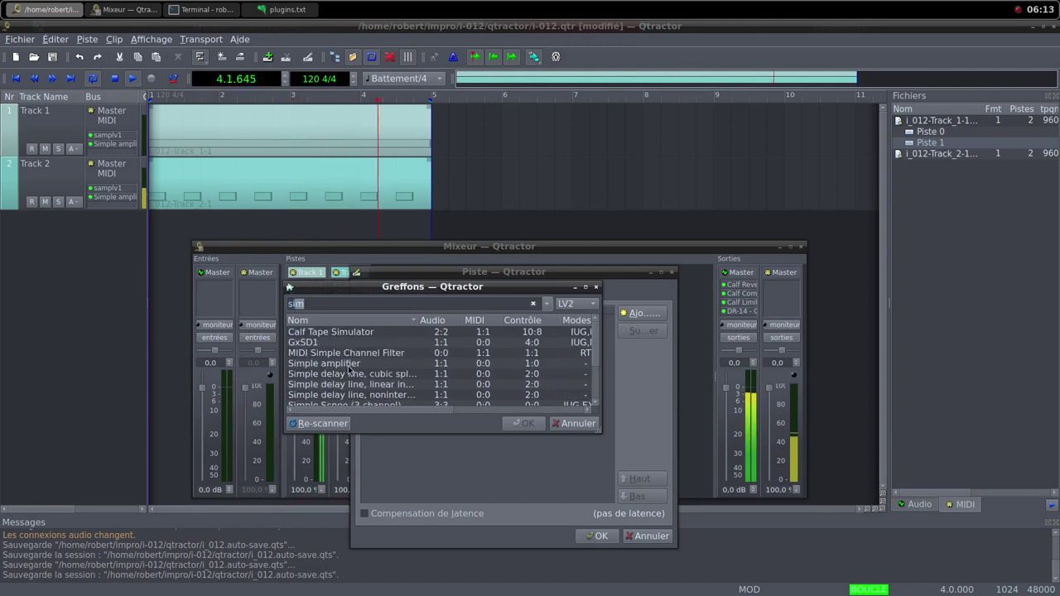
{"action": "double_click", "coordinate": [402, 363]}
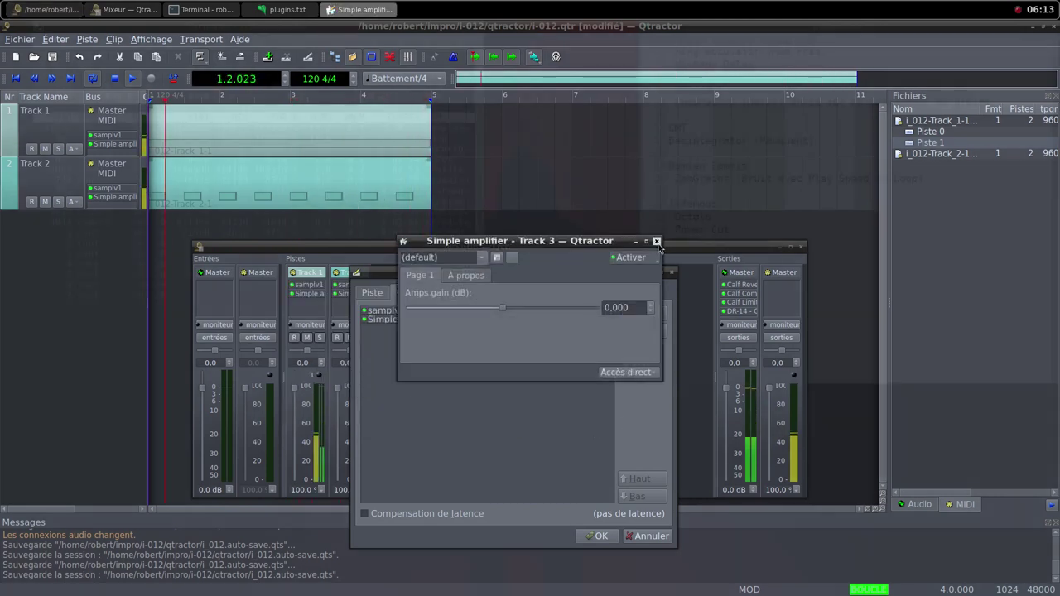
{"action": "key", "text": "Escape"}
{"action": "left_click", "coordinate": [599, 535]}
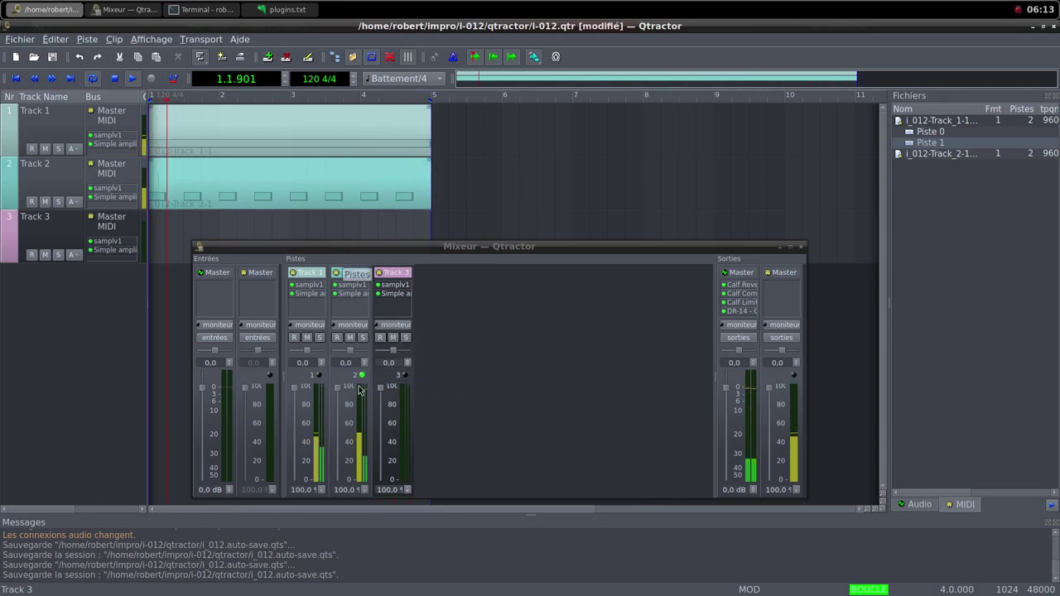
Lower Track 3's volume to 0 % and create a new MIDI clip at its start, with the clip editor maximized.
{"action": "left_click_drag", "start_coordinate": [380, 387], "coordinate": [380, 480]}
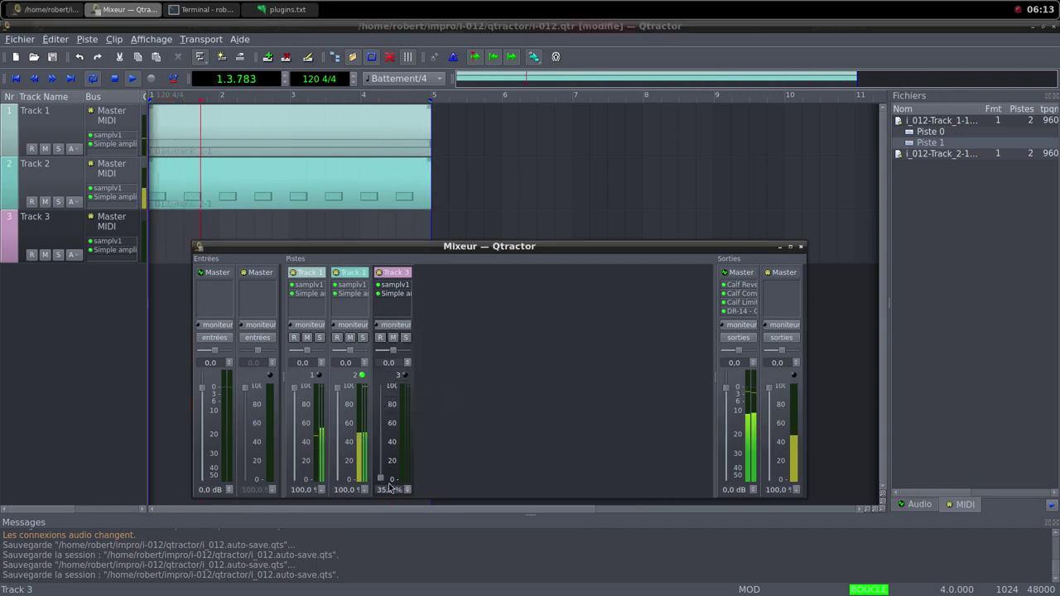
{"action": "right_click", "coordinate": [170, 236]}
{"action": "mouse_move", "coordinate": [266, 449]}
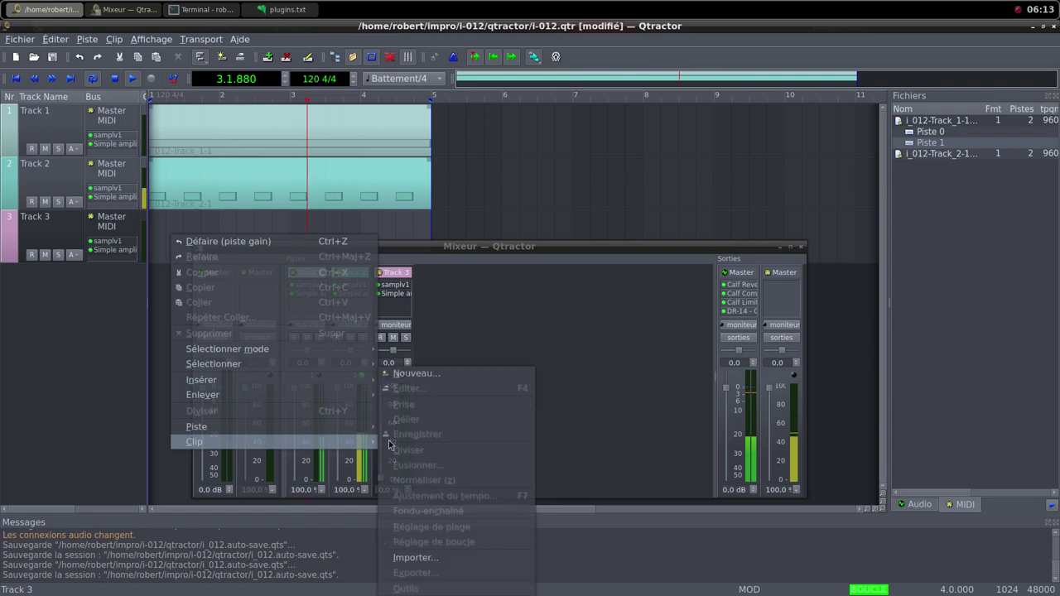
{"action": "left_click", "coordinate": [431, 377]}
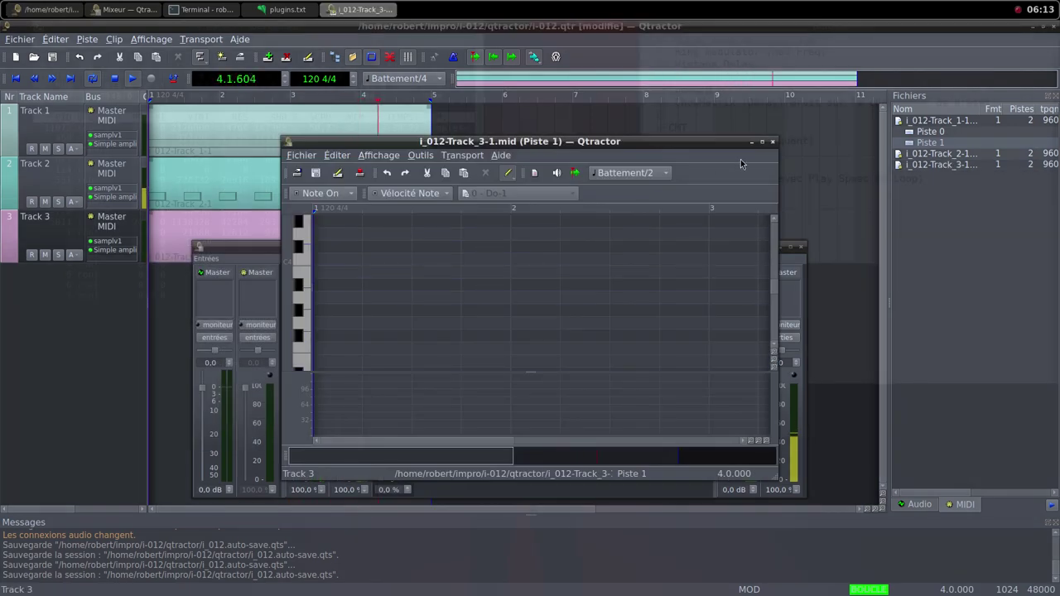
{"action": "left_click", "coordinate": [762, 143]}
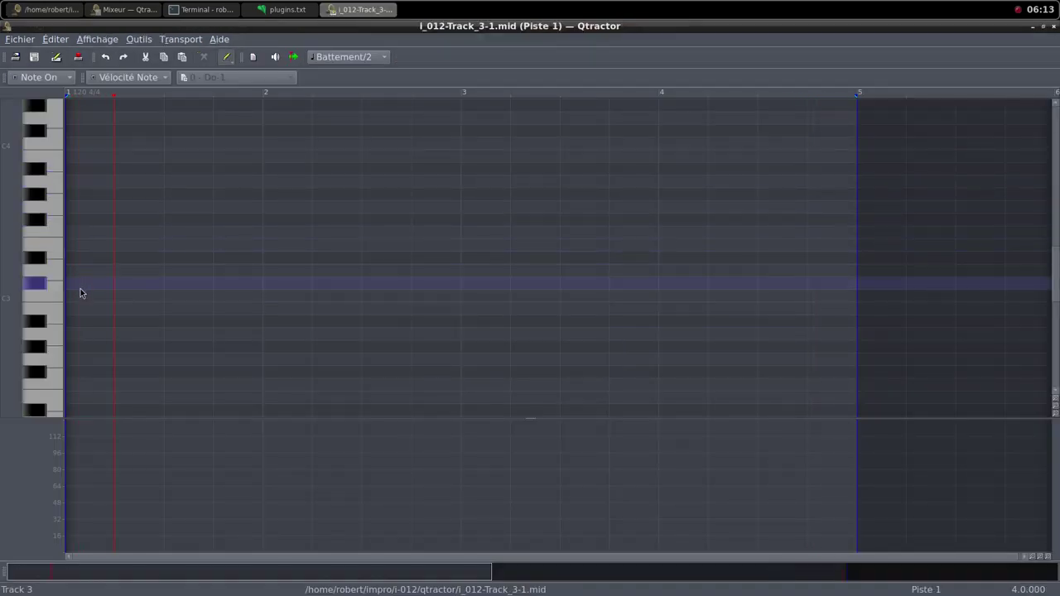
Enter one-beat C4 notes on beats 1 and 3 of all four bars in Track 3's clip and close the editor.
{"action": "left_click", "coordinate": [75, 146]}
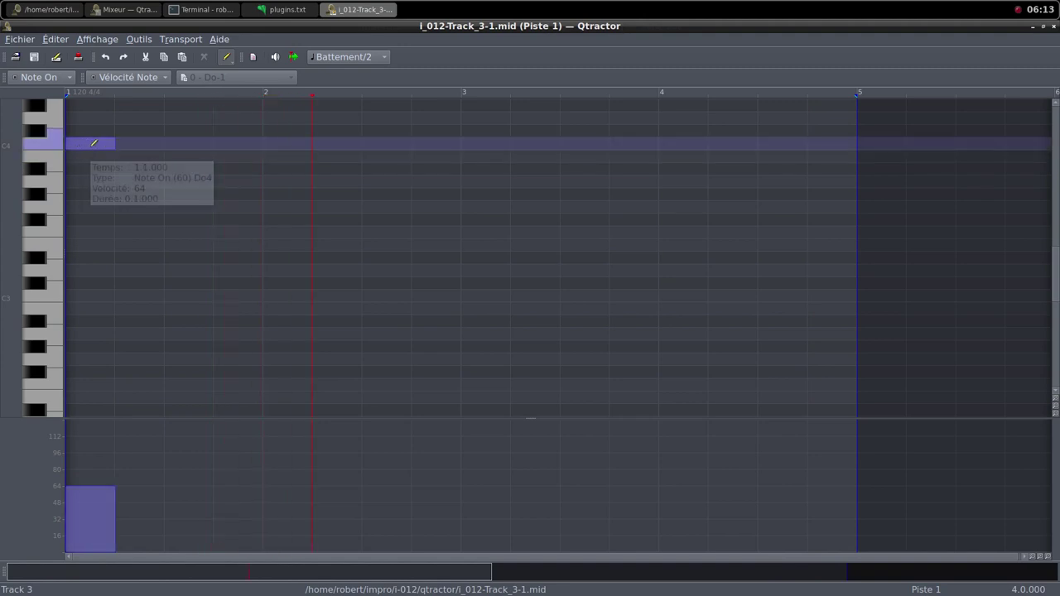
{"action": "left_click_drag", "start_coordinate": [166, 146], "coordinate": [410, 144]}
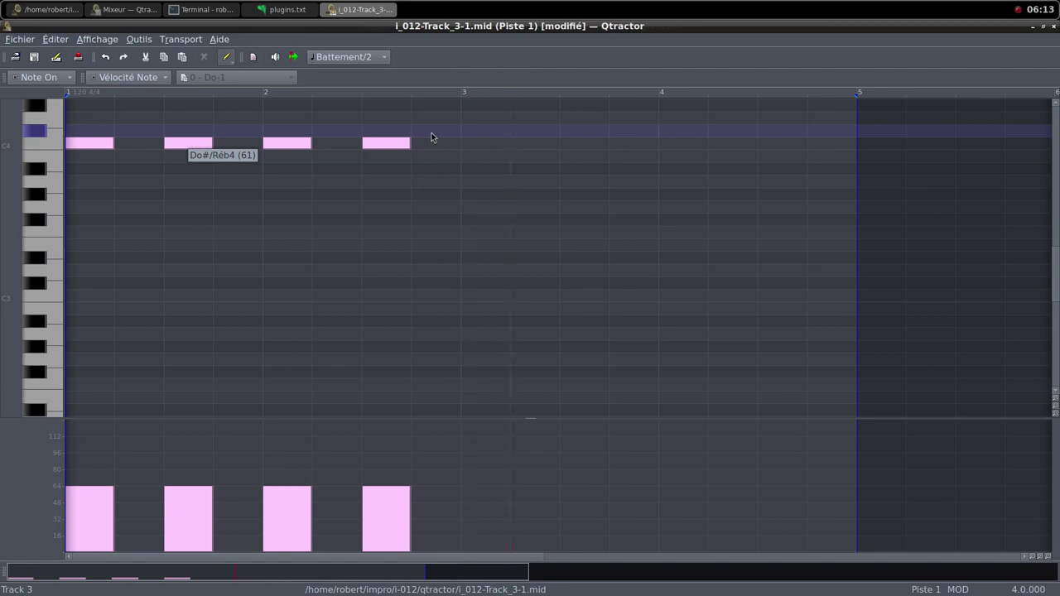
{"action": "left_click_drag", "start_coordinate": [464, 143], "coordinate": [685, 138]}
{"action": "left_click_drag", "start_coordinate": [761, 143], "coordinate": [800, 145]}
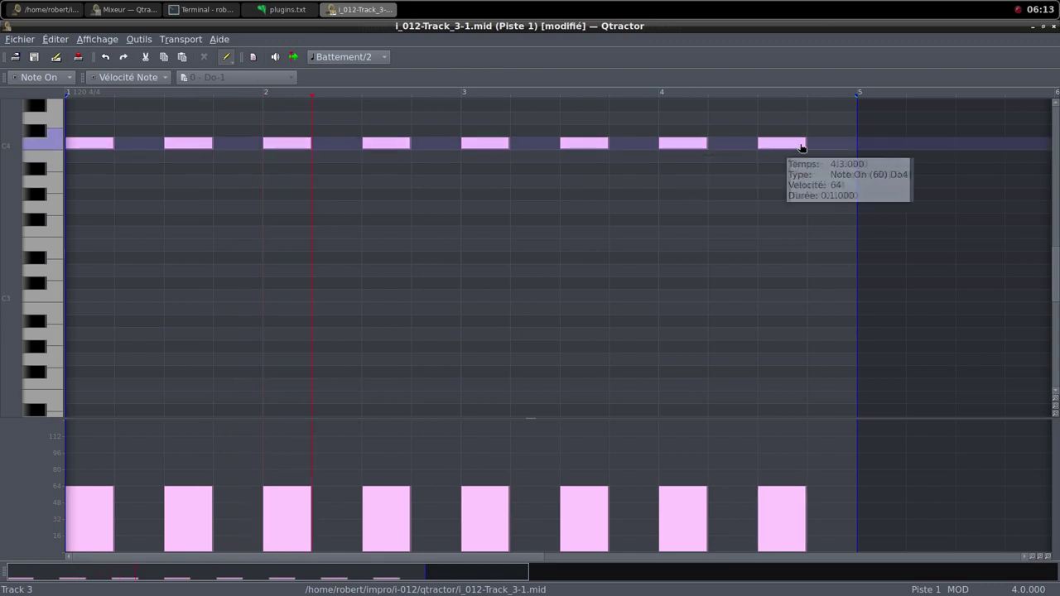
{"action": "left_click", "coordinate": [1043, 26]}
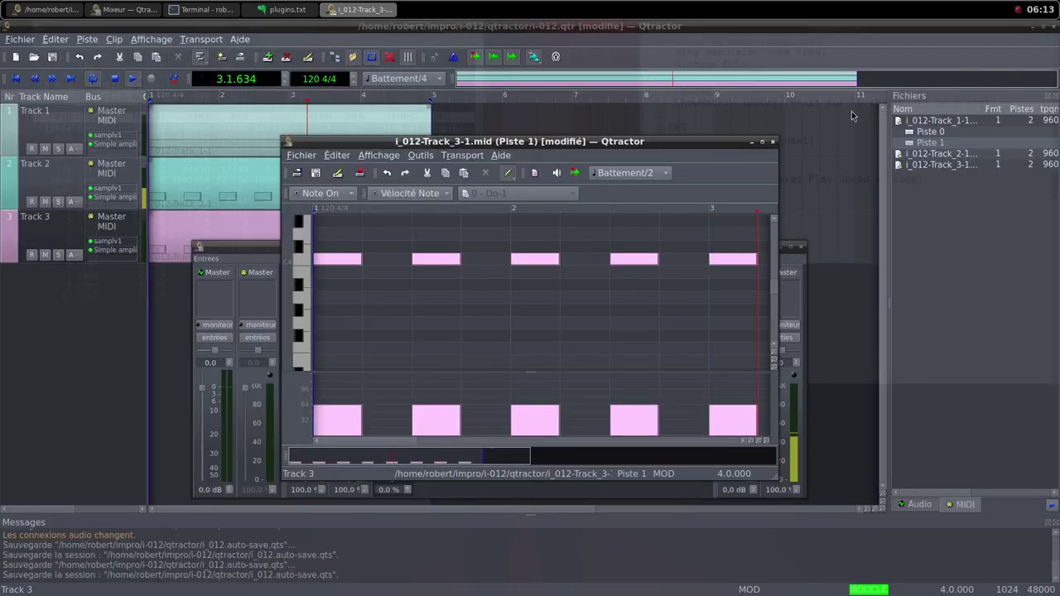
{"action": "left_click", "coordinate": [773, 142]}
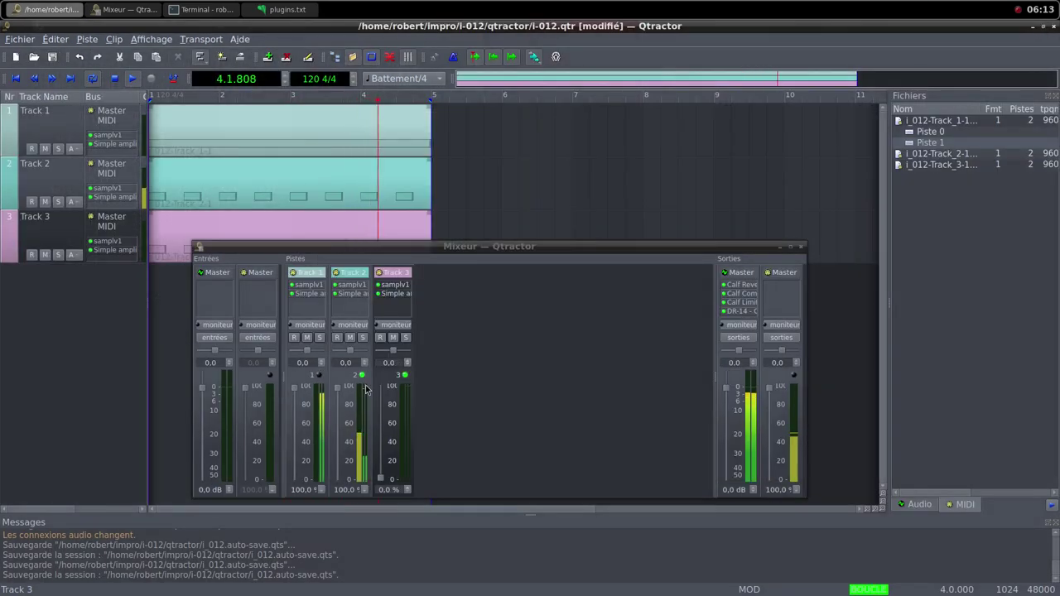
Set Track 2's volume to 0 % and Track 3's to 100 %, with Track 3's Simple amplifier gain at about 8.51 dB.
{"action": "left_click_drag", "start_coordinate": [343, 389], "coordinate": [382, 383]}
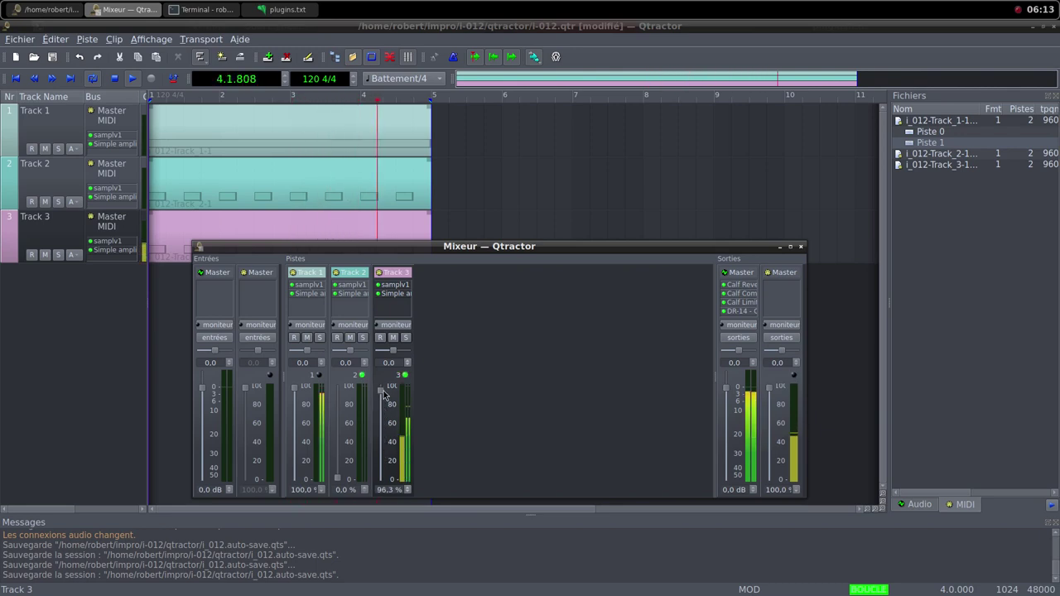
{"action": "double_click", "coordinate": [394, 293]}
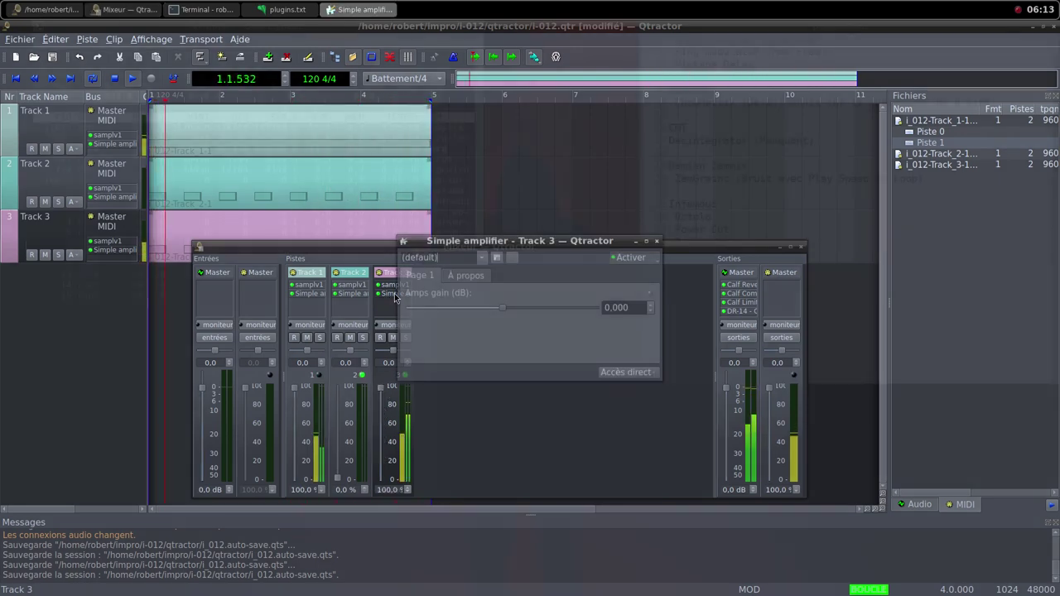
{"action": "left_click_drag", "start_coordinate": [503, 312], "coordinate": [507, 310]}
{"action": "left_click_drag", "start_coordinate": [520, 239], "coordinate": [531, 216]}
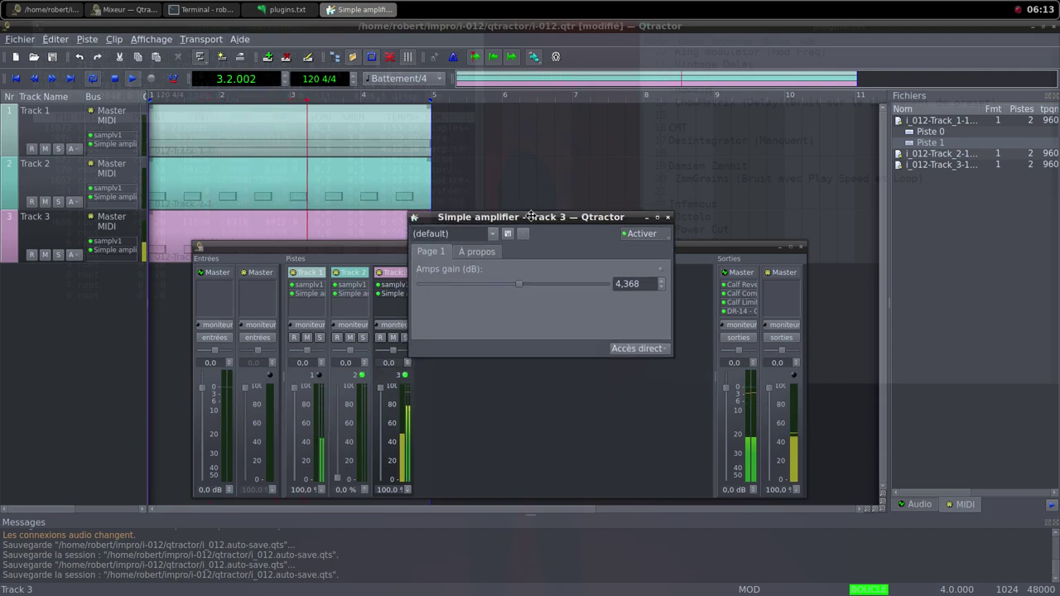
{"action": "left_click_drag", "start_coordinate": [530, 281], "coordinate": [526, 287]}
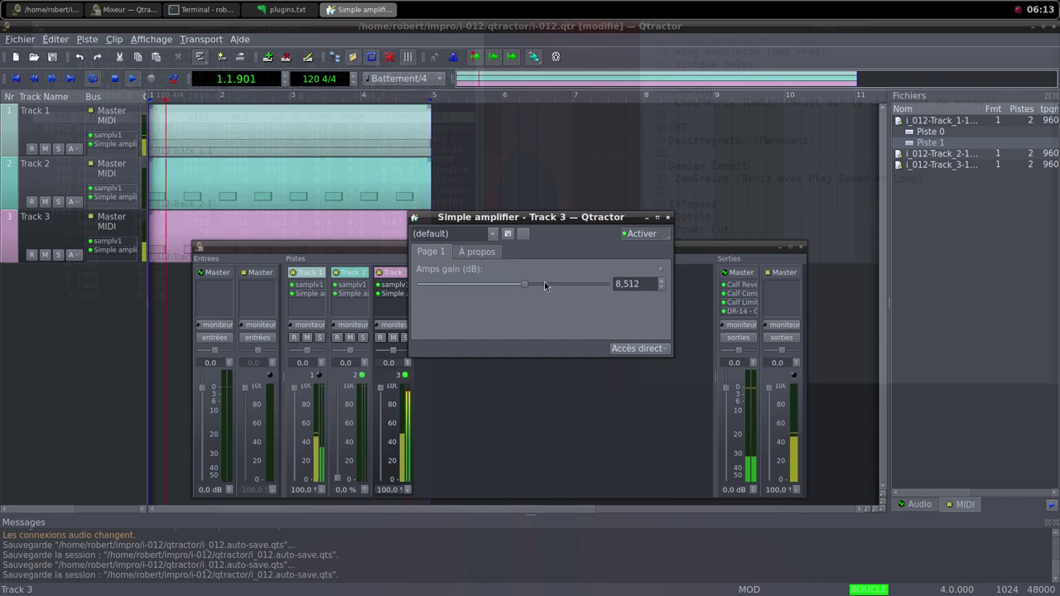
{"action": "left_click", "coordinate": [667, 218]}
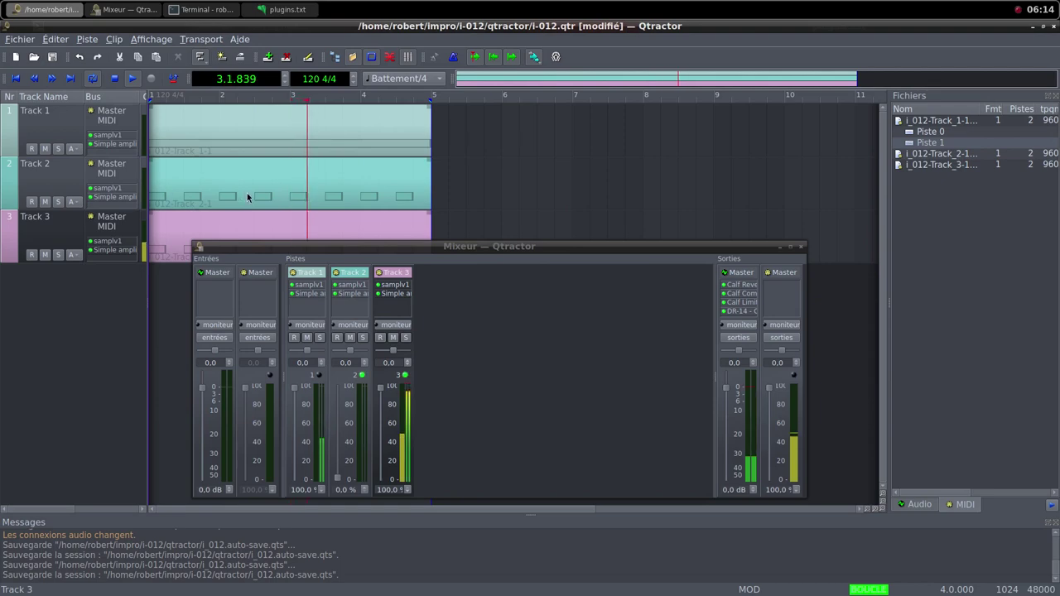
Open Track 2's clip and add one-beat F4, G#4, G4 and E4 notes on beats 2 and 4 of bars 1 and 2.
{"action": "double_click", "coordinate": [269, 184]}
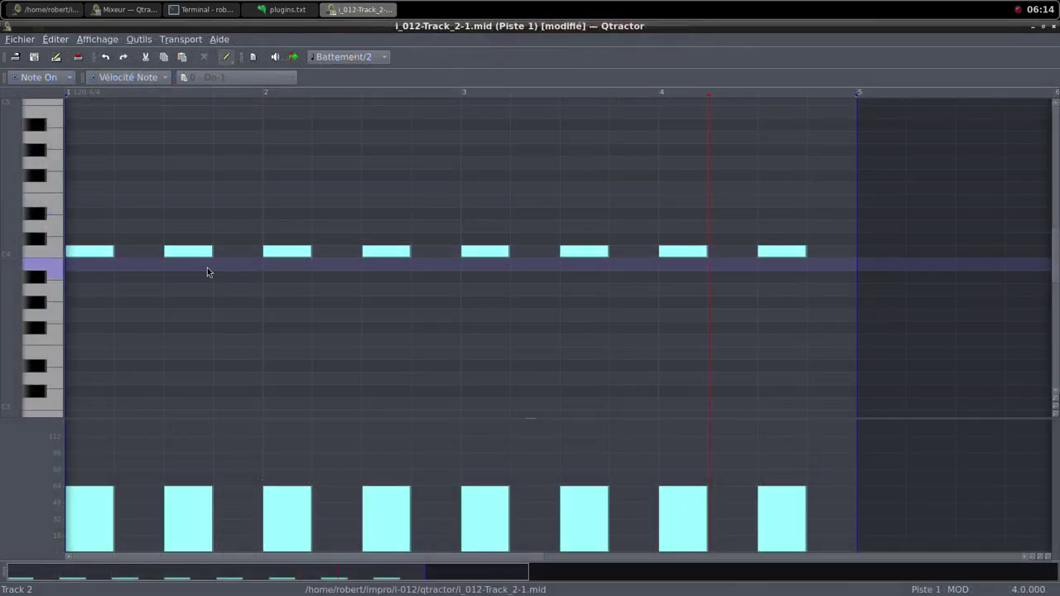
{"action": "left_click", "coordinate": [125, 188]}
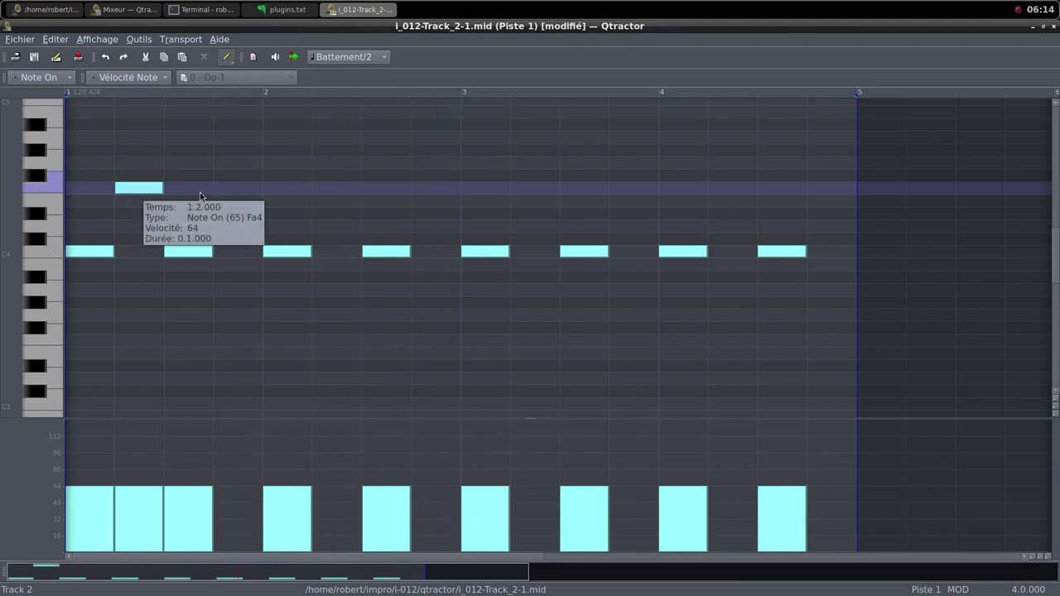
{"action": "left_click", "coordinate": [219, 151]}
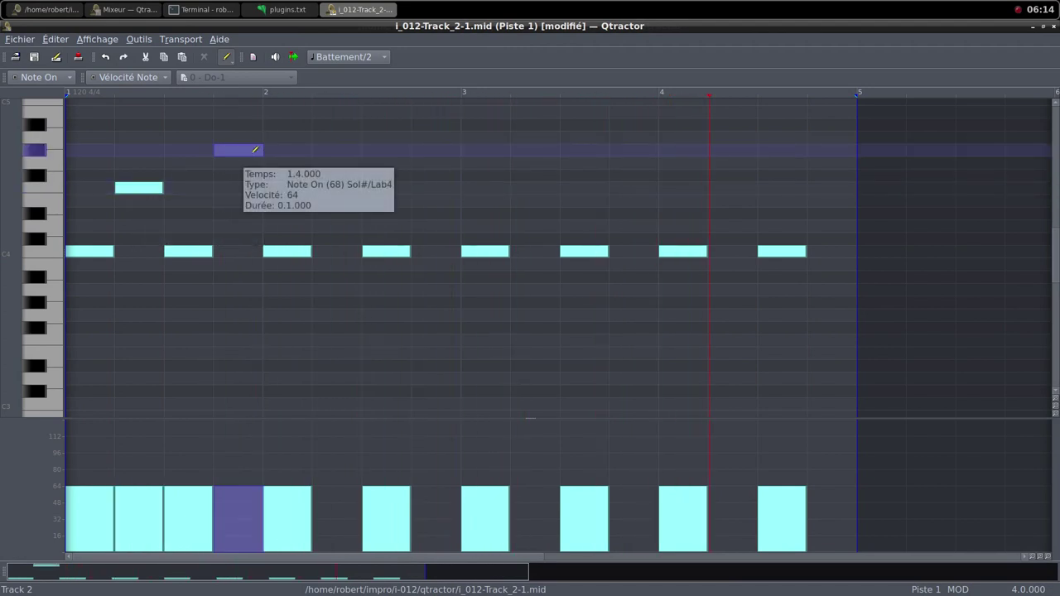
{"action": "left_click", "coordinate": [319, 162]}
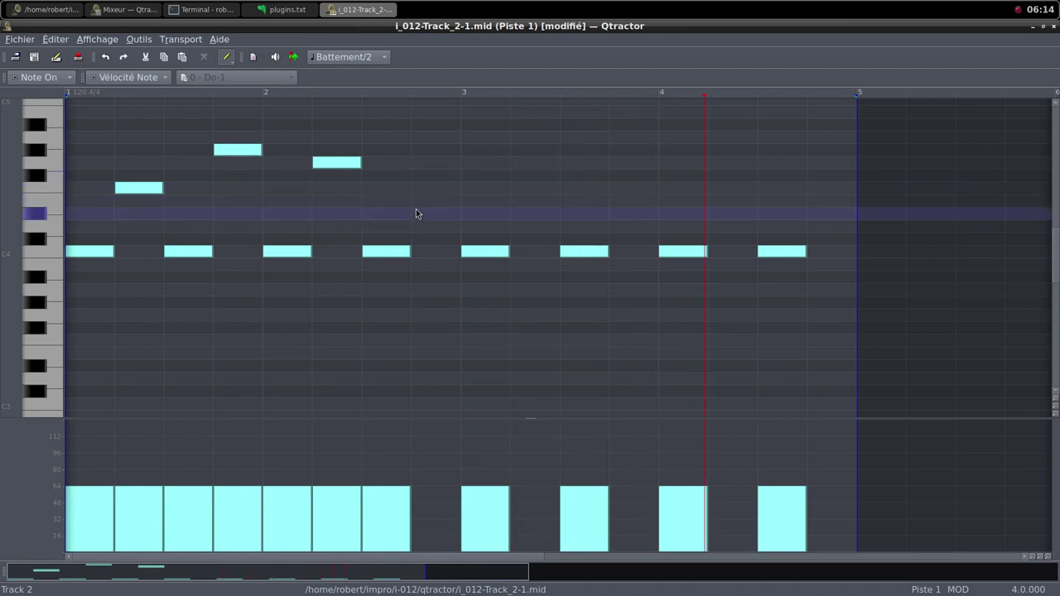
{"action": "left_click", "coordinate": [416, 203]}
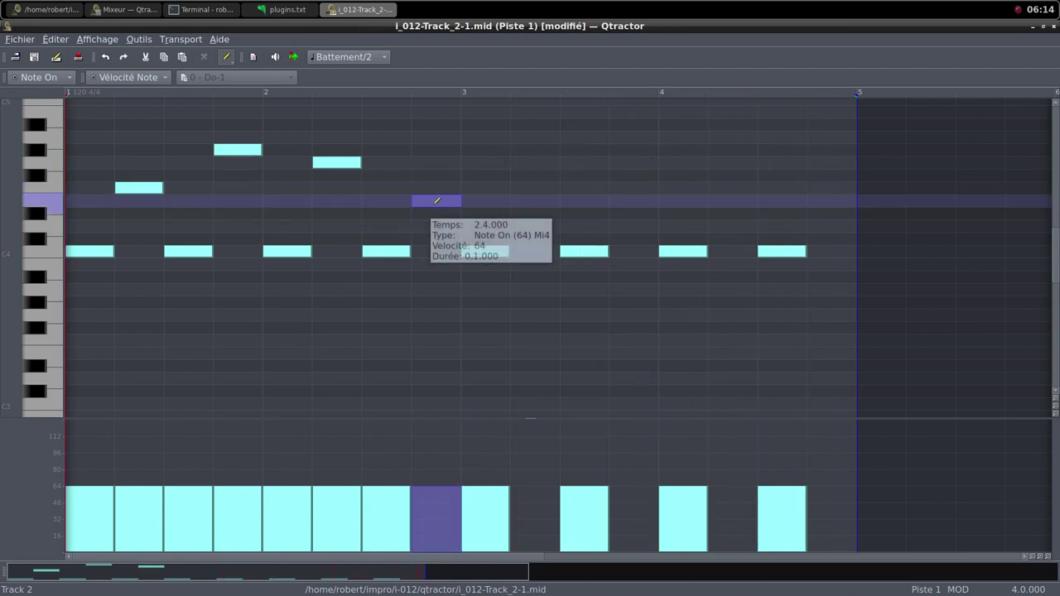
Add one-beat D#4, C#4, D4 and B3 notes on beats 2 and 4 of bars 3 and 4 in Track 2's clip.
{"action": "left_click", "coordinate": [515, 214]}
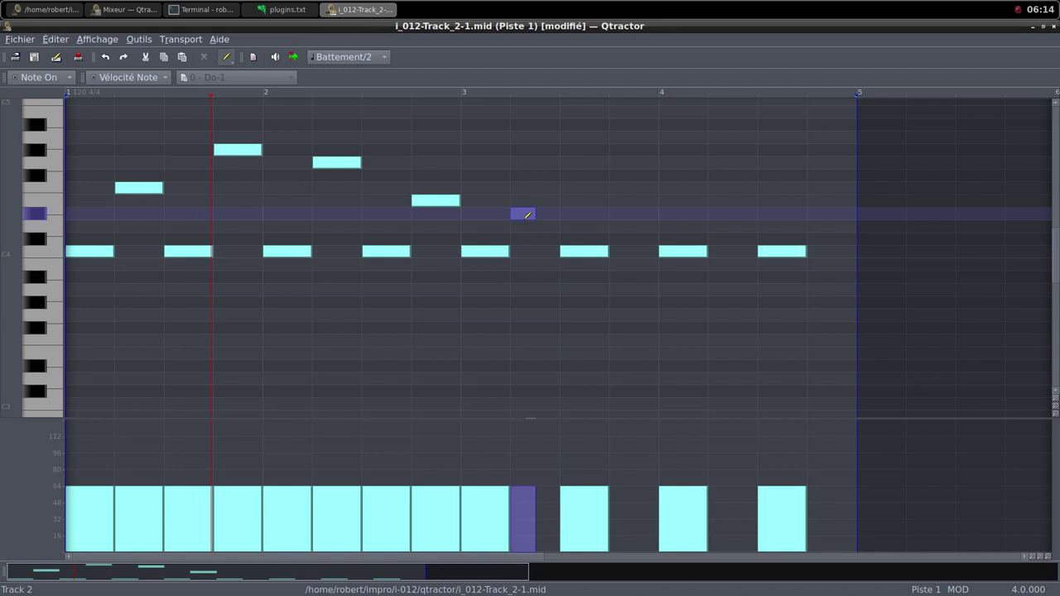
{"action": "left_click", "coordinate": [617, 236]}
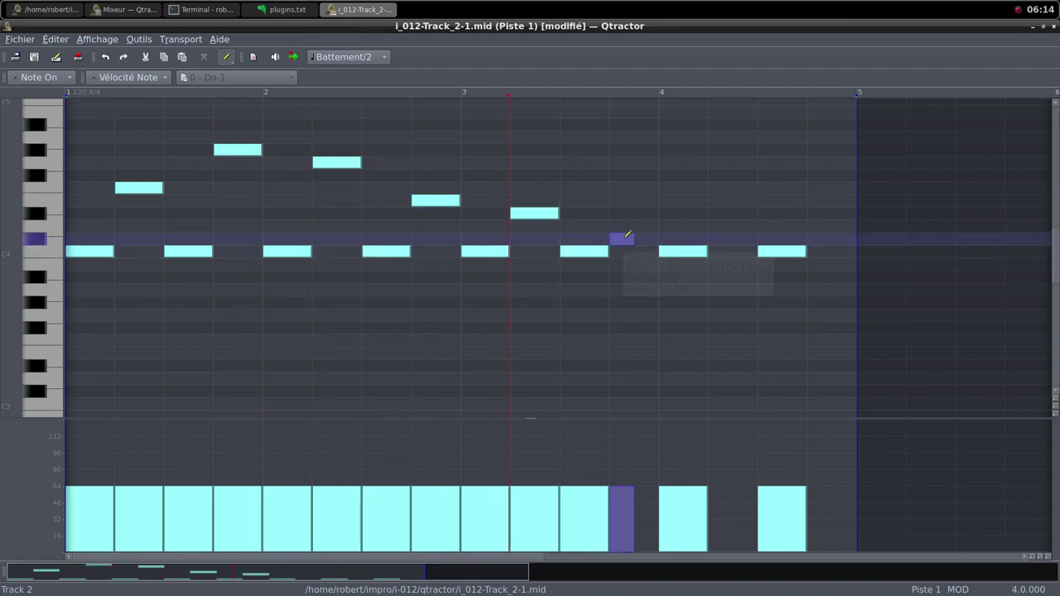
{"action": "left_click_drag", "start_coordinate": [627, 234], "coordinate": [660, 232]}
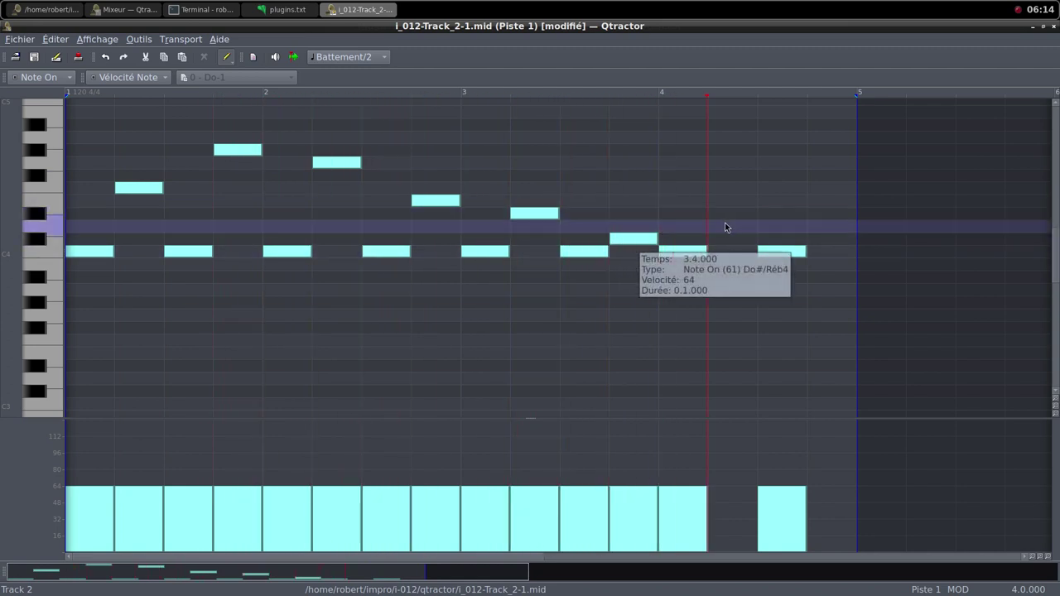
{"action": "left_click_drag", "start_coordinate": [725, 227], "coordinate": [755, 227]}
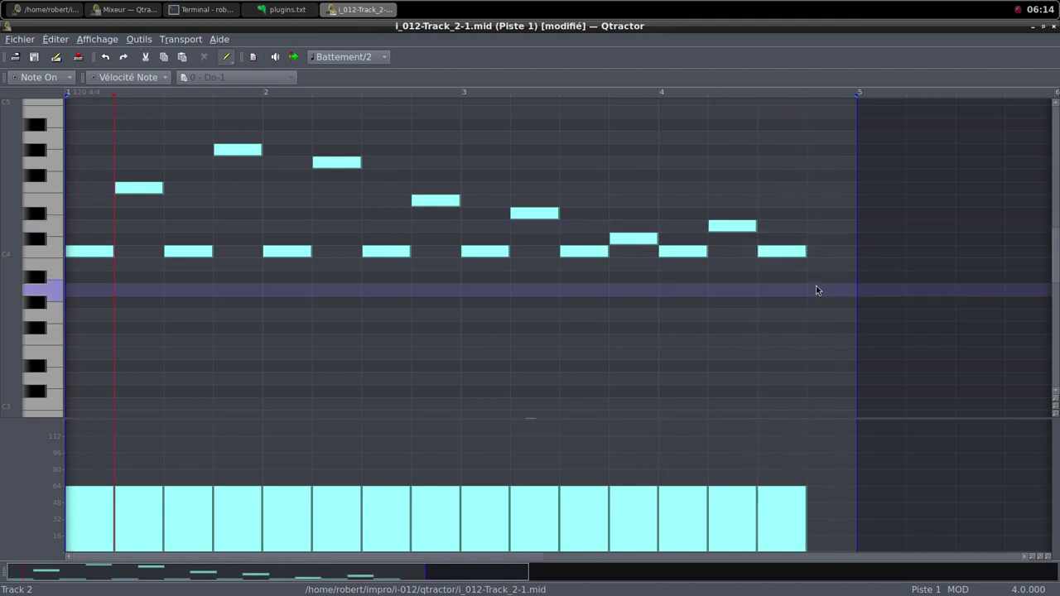
{"action": "left_click_drag", "start_coordinate": [811, 263], "coordinate": [854, 263]}
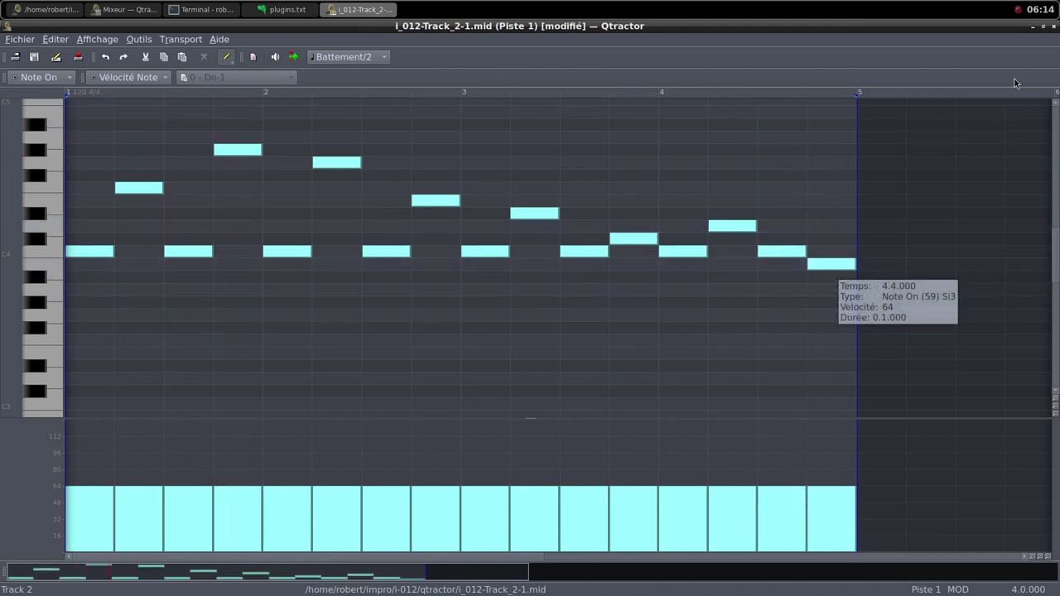
Close Track 2's clip editor and raise Track 2's volume to 100 %.
{"action": "left_click", "coordinate": [1044, 27]}
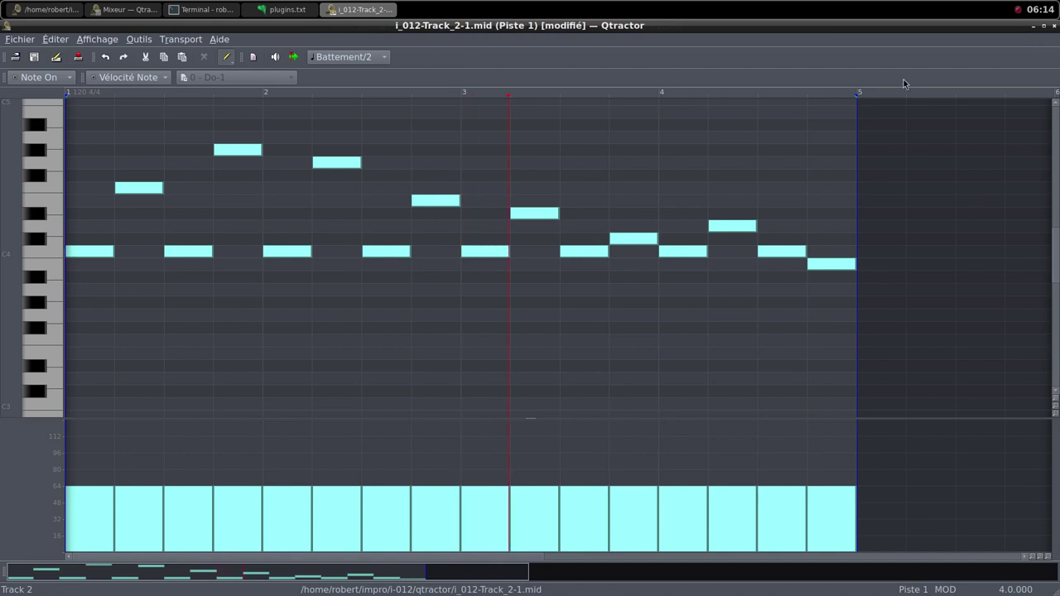
{"action": "left_click", "coordinate": [1044, 26]}
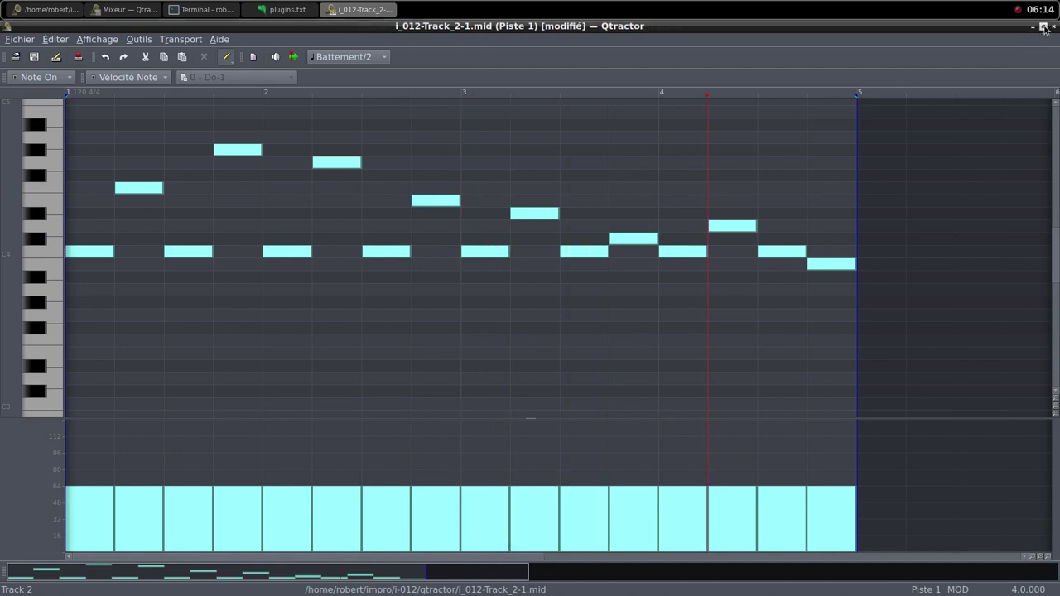
{"action": "left_click", "coordinate": [1053, 27]}
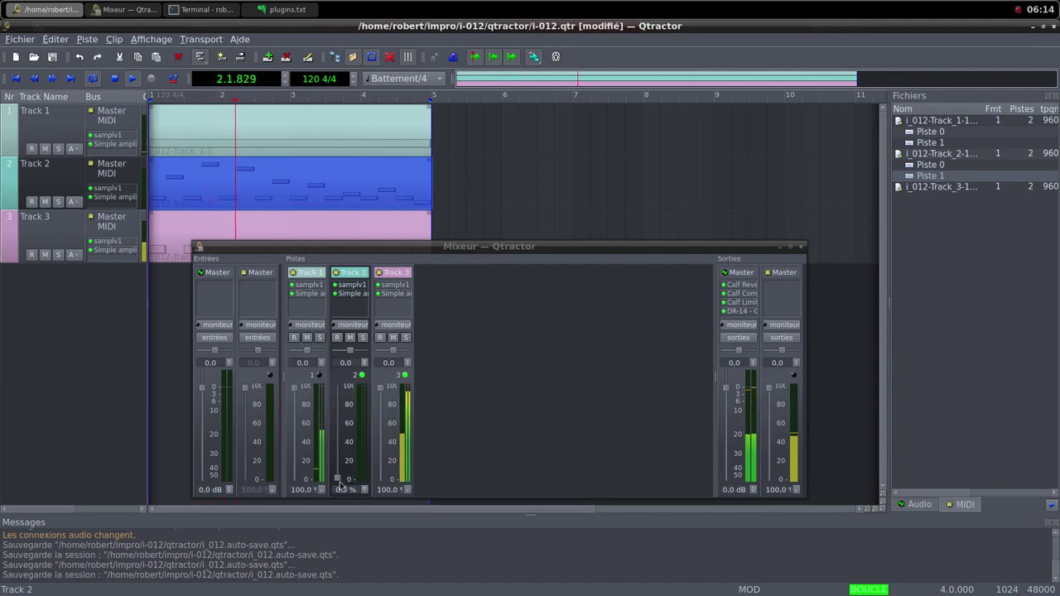
{"action": "left_click_drag", "start_coordinate": [338, 477], "coordinate": [330, 391]}
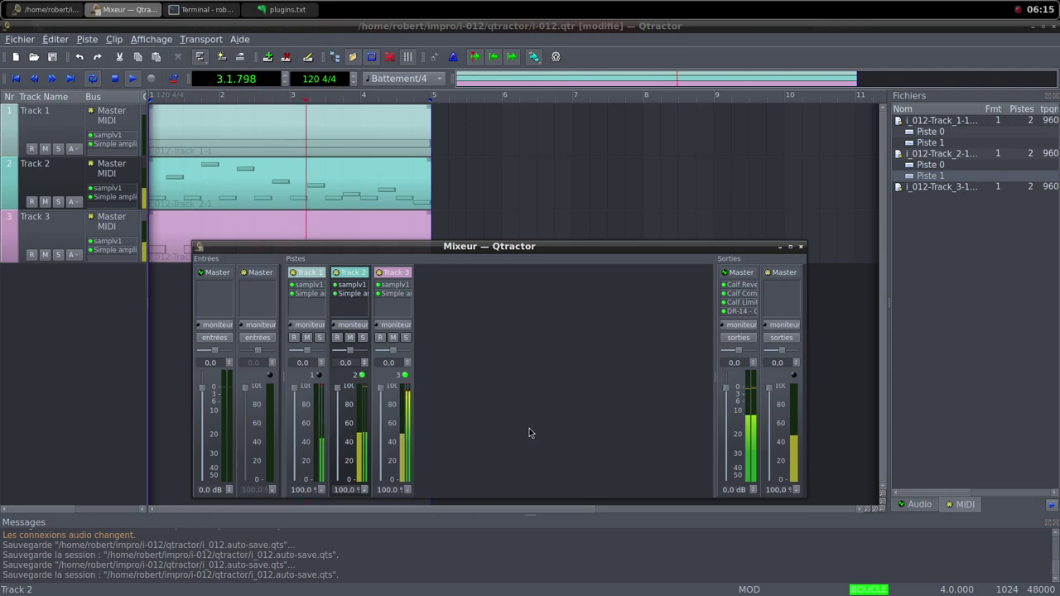
Switch to Freesound in Firefox, get another random sound and look through its description.
{"action": "middle_click", "coordinate": [521, 8]}
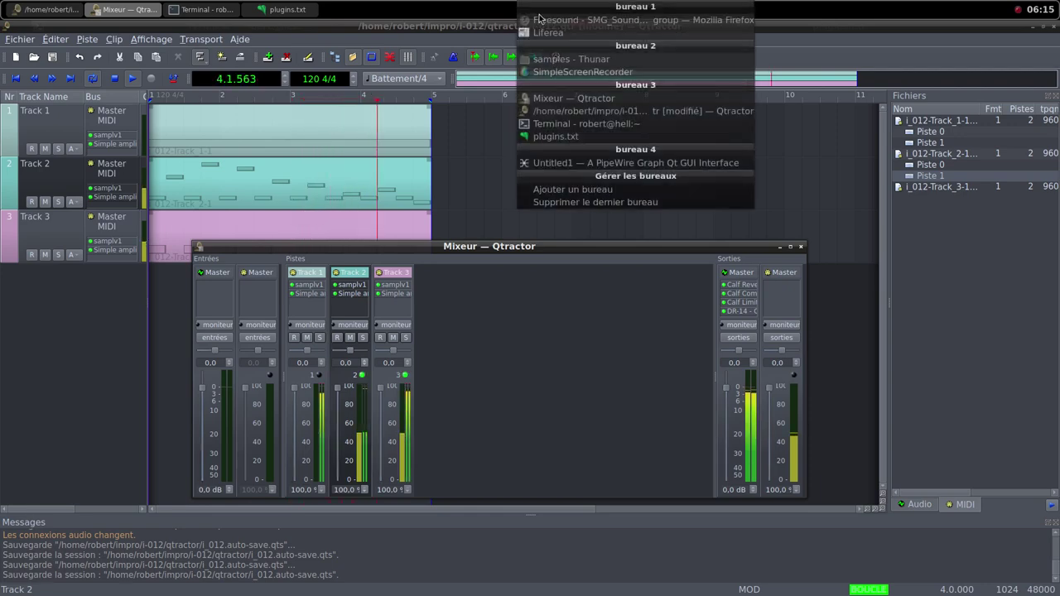
{"action": "left_click", "coordinate": [580, 20]}
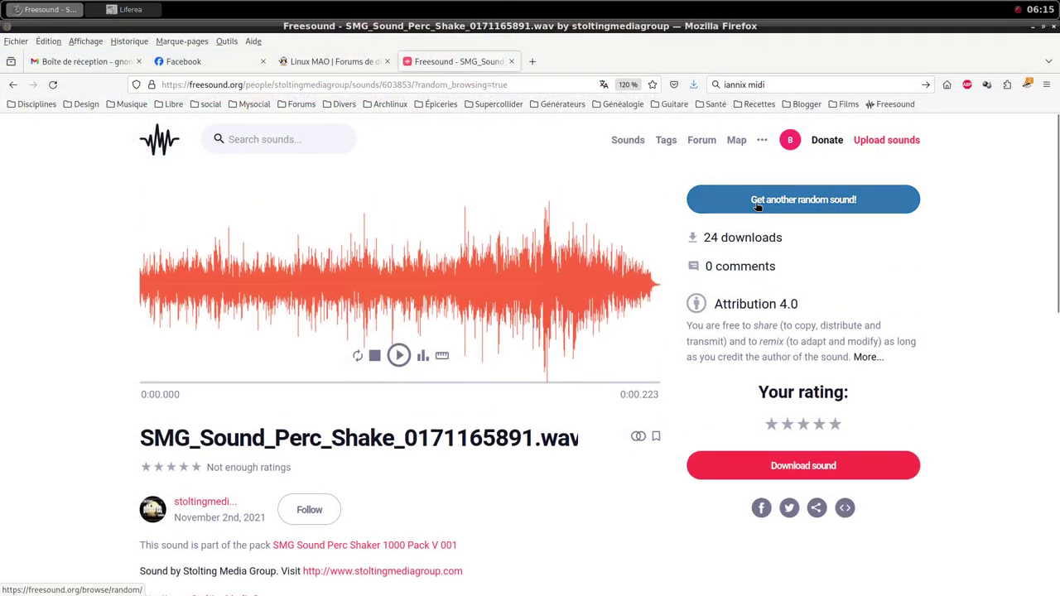
{"action": "left_click", "coordinate": [761, 204]}
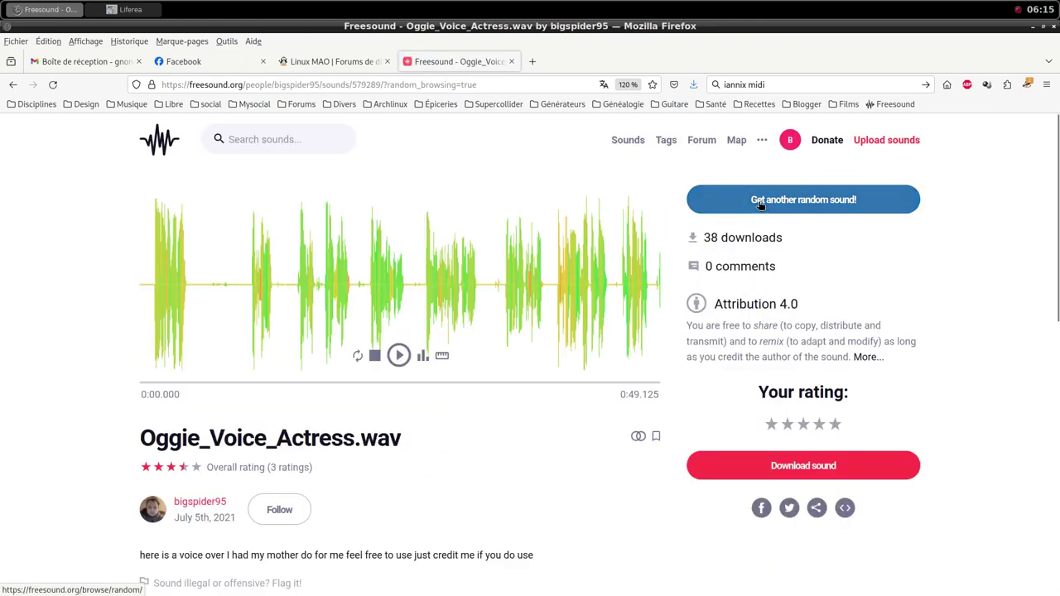
{"action": "scroll", "coordinate": [541, 431], "scroll_direction": "down", "scroll_amount": 3}
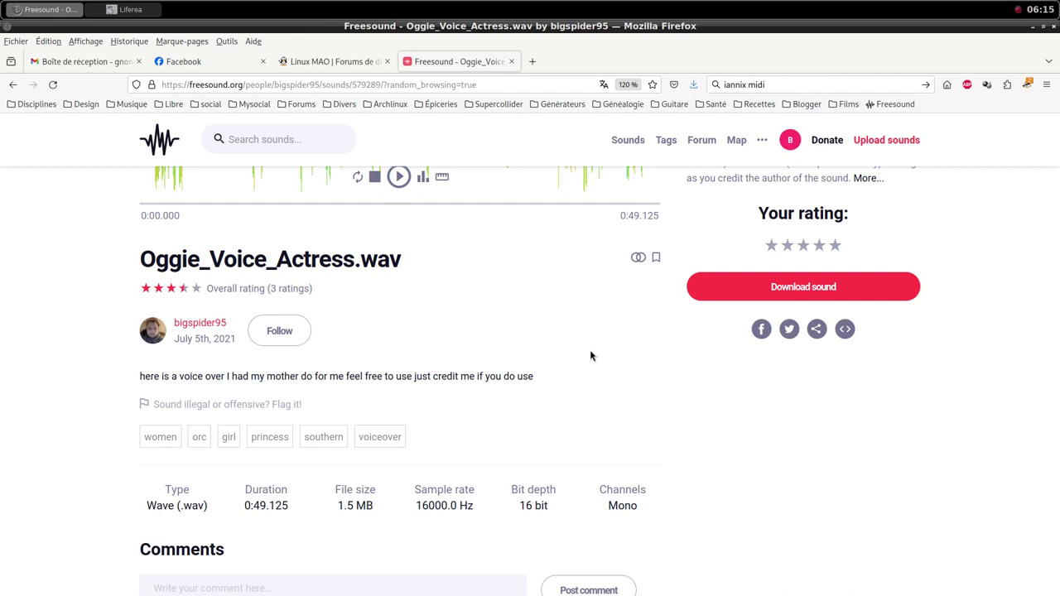
{"action": "scroll", "coordinate": [590, 350], "scroll_direction": "up", "scroll_amount": 3}
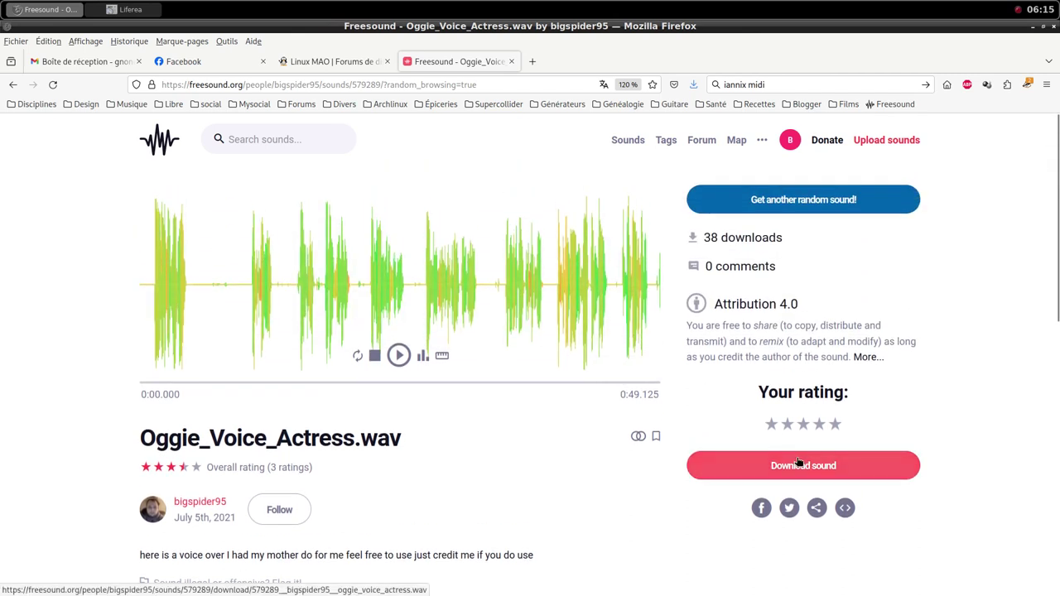
Download Oggie_Voice_Actress.wav into the i-012 samples folder under its suggested file name.
{"action": "left_click", "coordinate": [822, 466]}
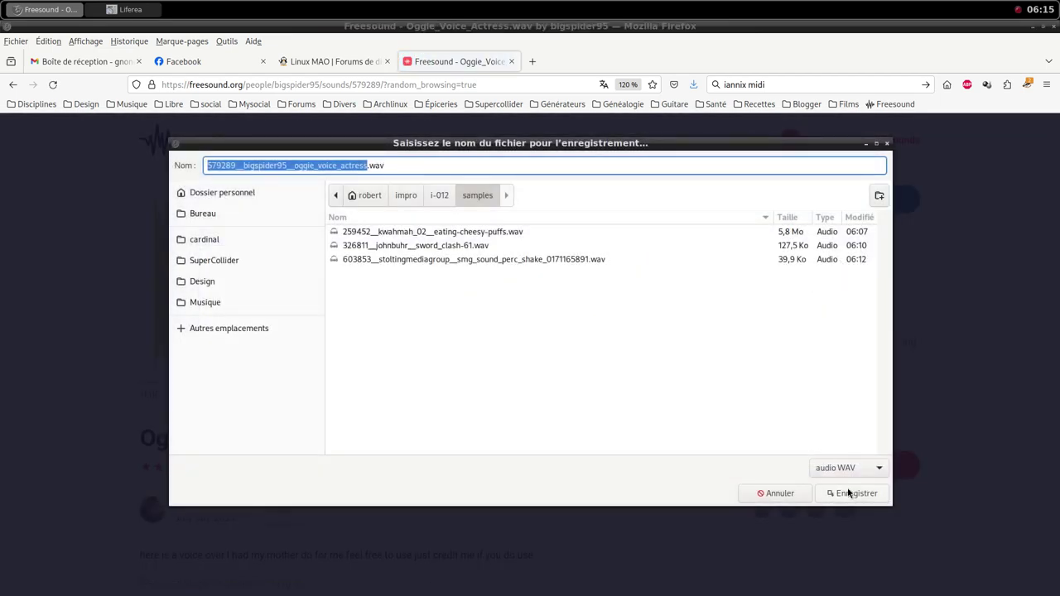
{"action": "left_click", "coordinate": [857, 494]}
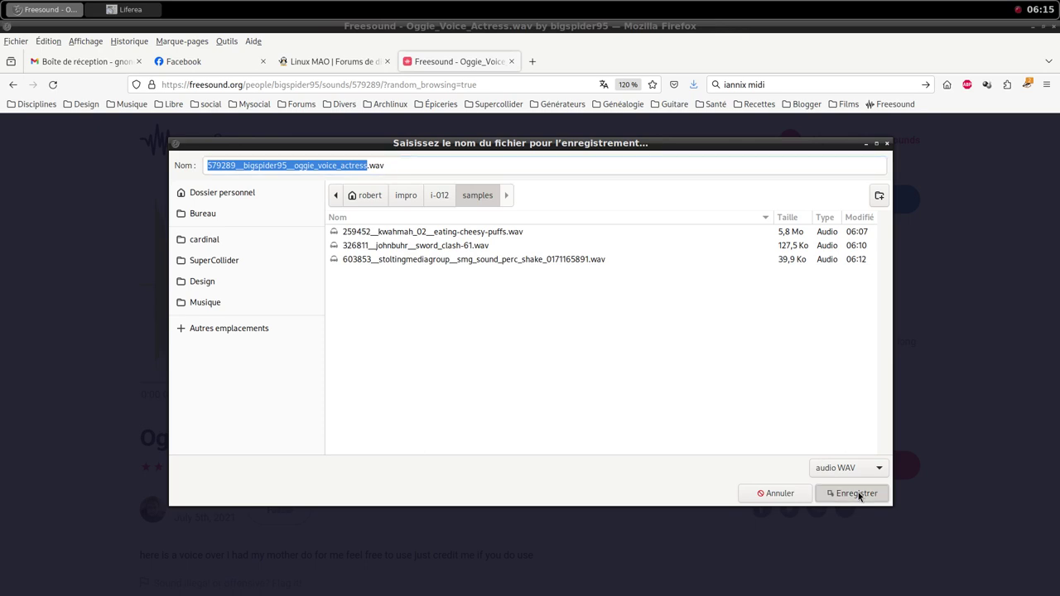
{"action": "left_click", "coordinate": [844, 266]}
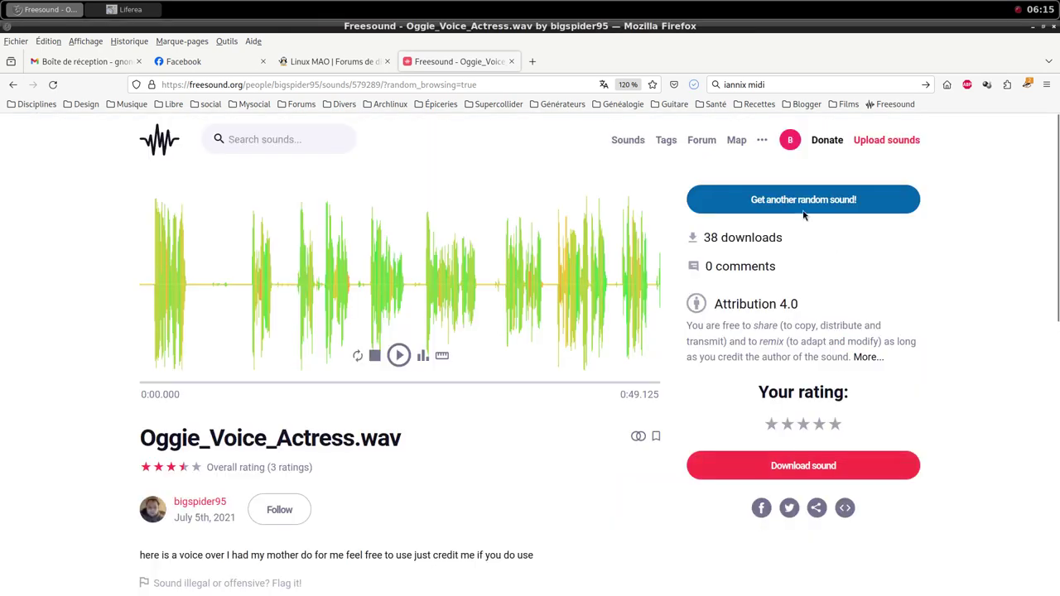
Switch back to Qtractor and start a new track, Track 4, with its type set to MIDI.
{"action": "left_click", "coordinate": [470, 7]}
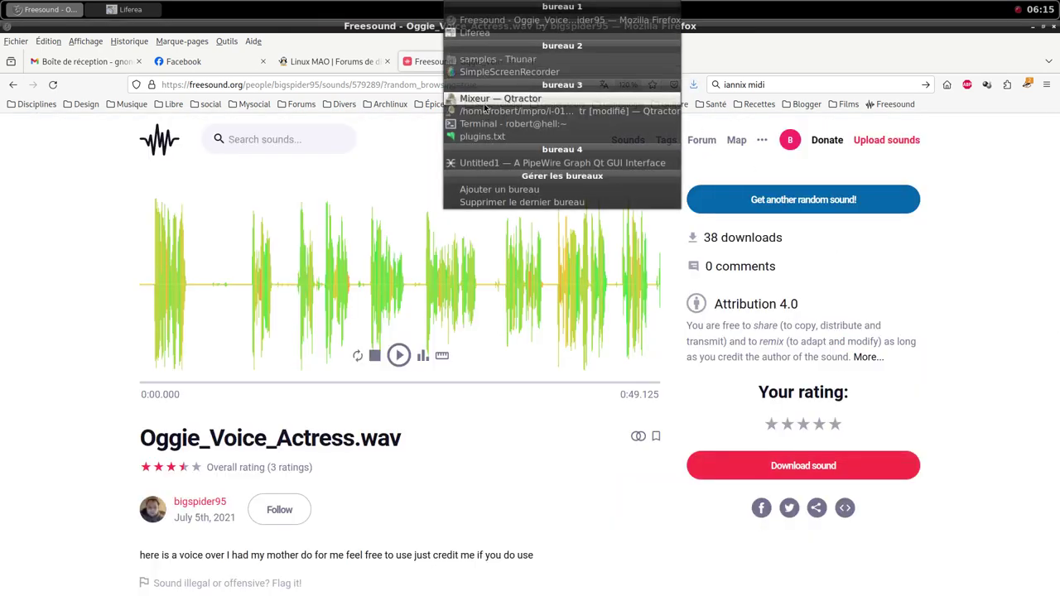
{"action": "left_click", "coordinate": [497, 97]}
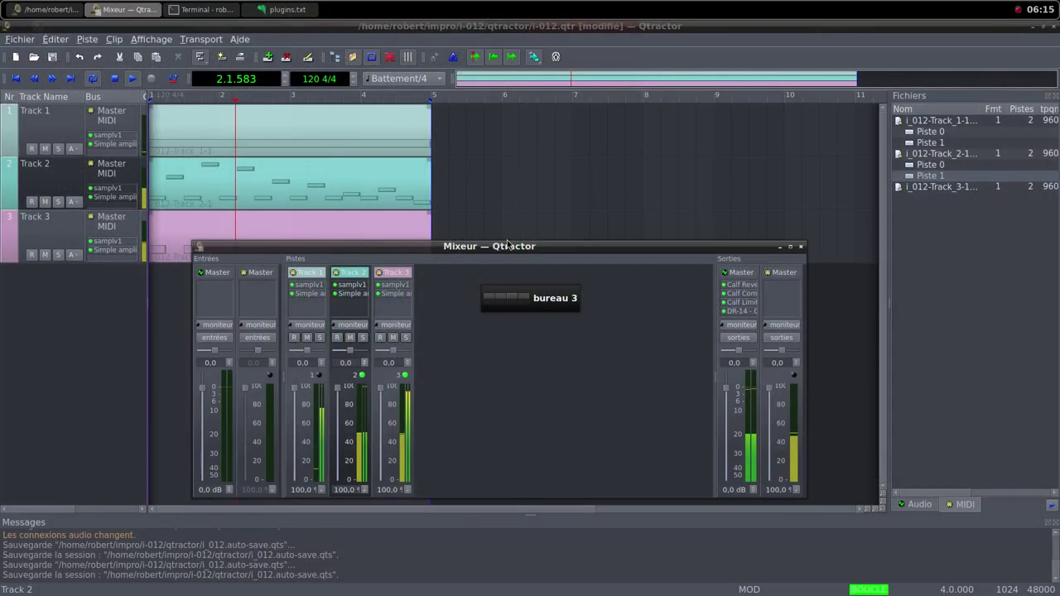
{"action": "right_click", "coordinate": [521, 327]}
{"action": "left_click", "coordinate": [539, 334]}
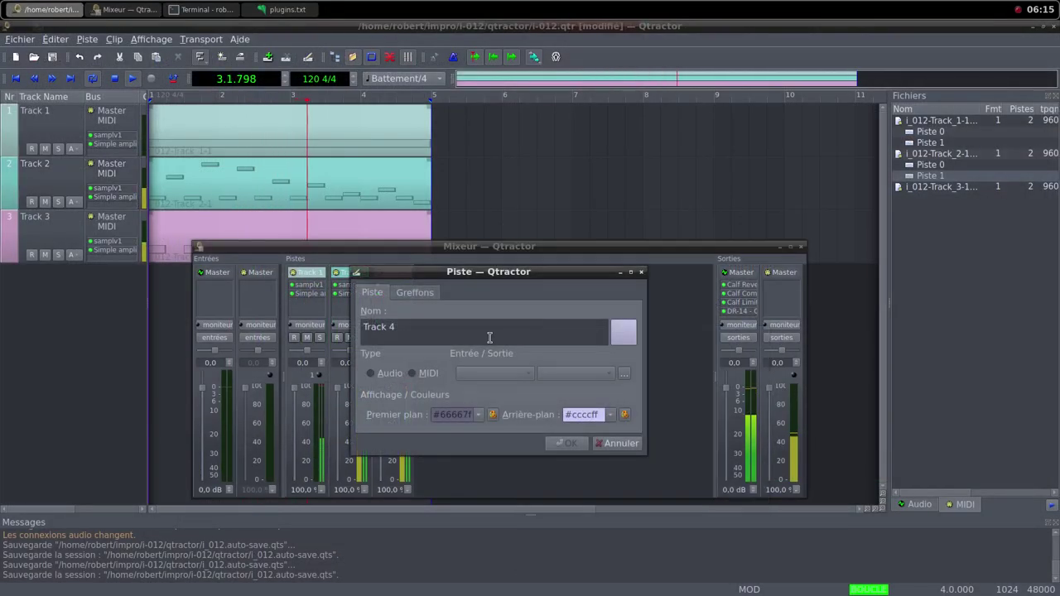
{"action": "left_click", "coordinate": [413, 373]}
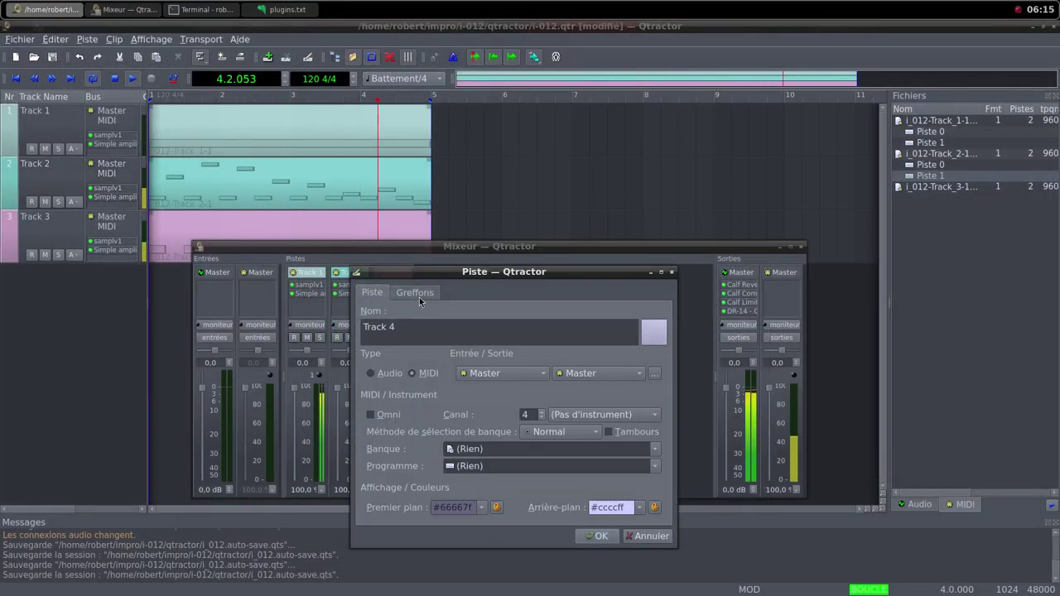
Filter the LV2 plugins by "sam" and add samplv1 to Track 4.
{"action": "left_click", "coordinate": [415, 292]}
{"action": "left_click", "coordinate": [640, 313]}
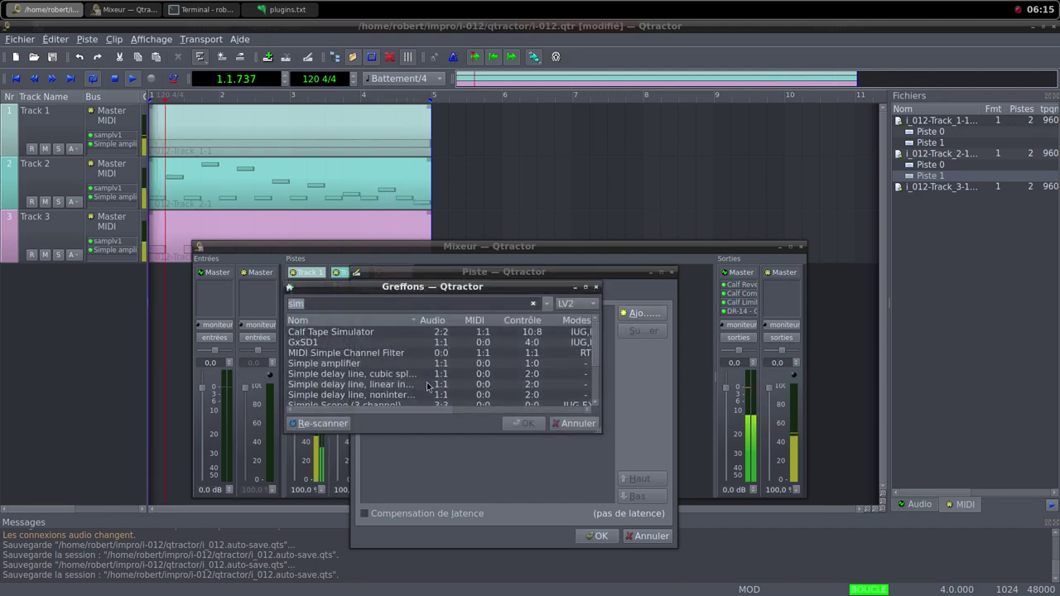
{"action": "type", "text": "s"}
{"action": "scroll", "coordinate": [392, 395], "scroll_direction": "down", "scroll_amount": 2}
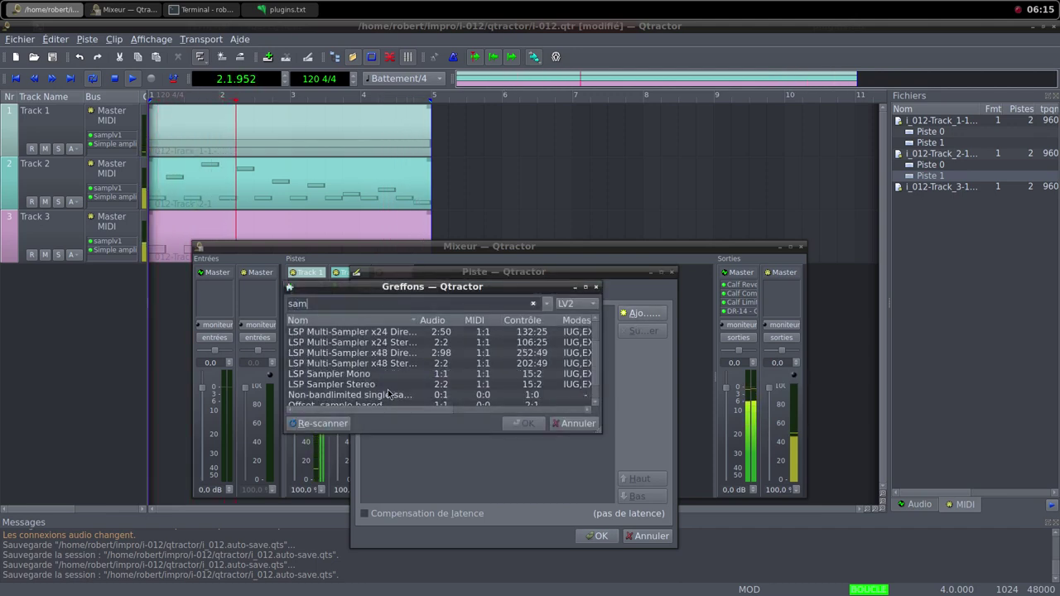
{"action": "double_click", "coordinate": [332, 395]}
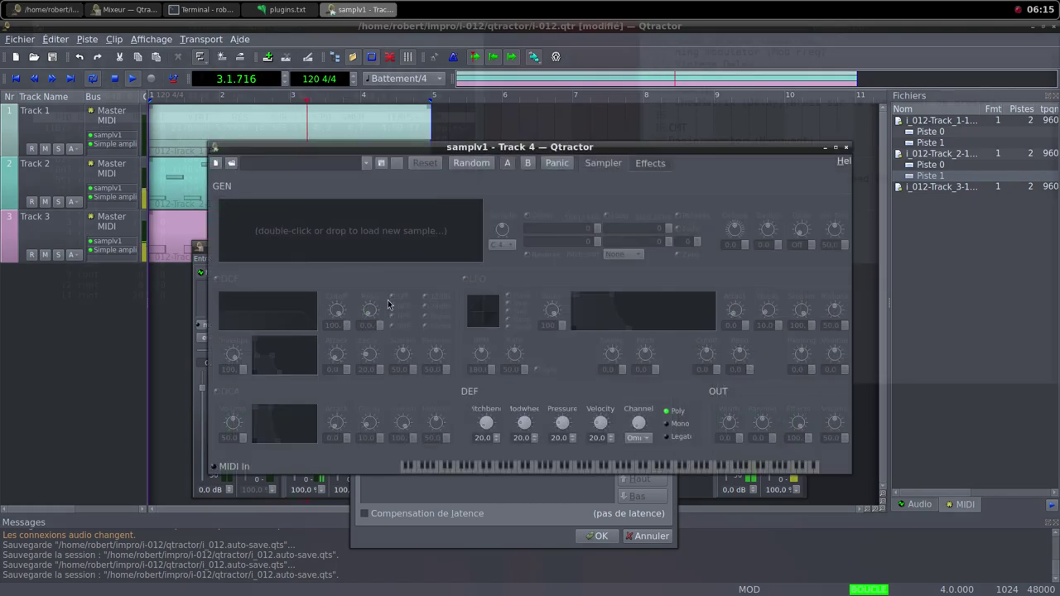
Load 579289__bigspider95__oggie_voice_actress.wav from the i-012 samples folder into Track 4's samplv1 and set the DCA volume to 100.
{"action": "double_click", "coordinate": [377, 237]}
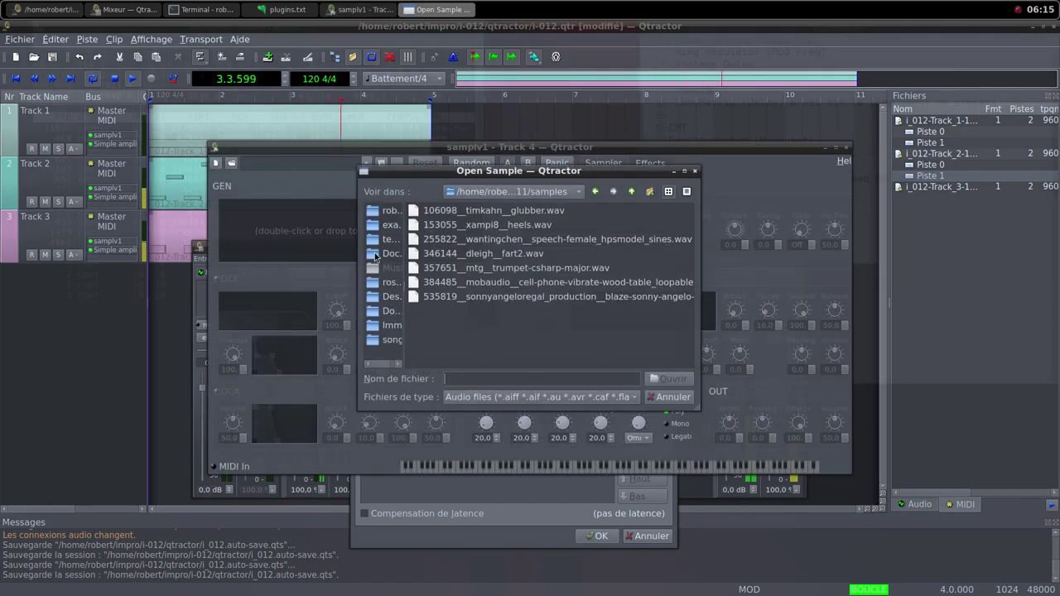
{"action": "left_click", "coordinate": [631, 192]}
{"action": "left_click", "coordinate": [631, 192]}
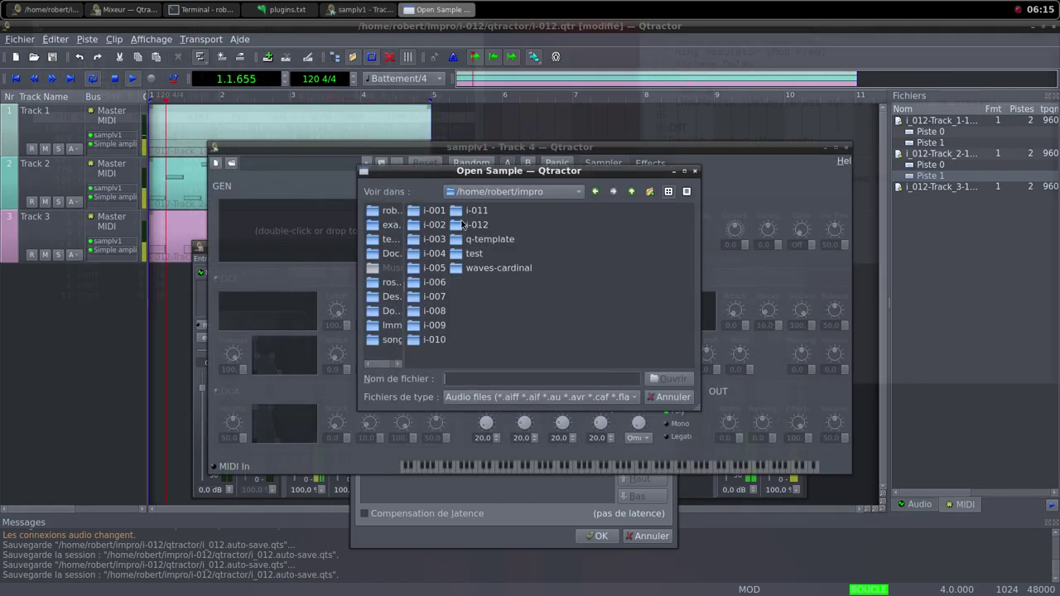
{"action": "double_click", "coordinate": [462, 226]}
{"action": "double_click", "coordinate": [451, 225]}
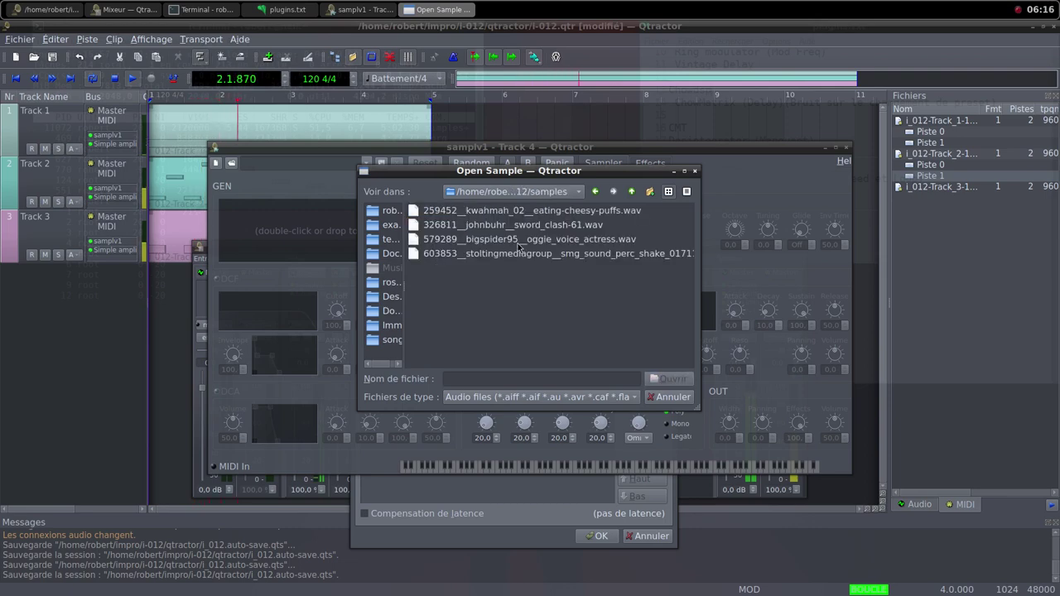
{"action": "left_click", "coordinate": [565, 242]}
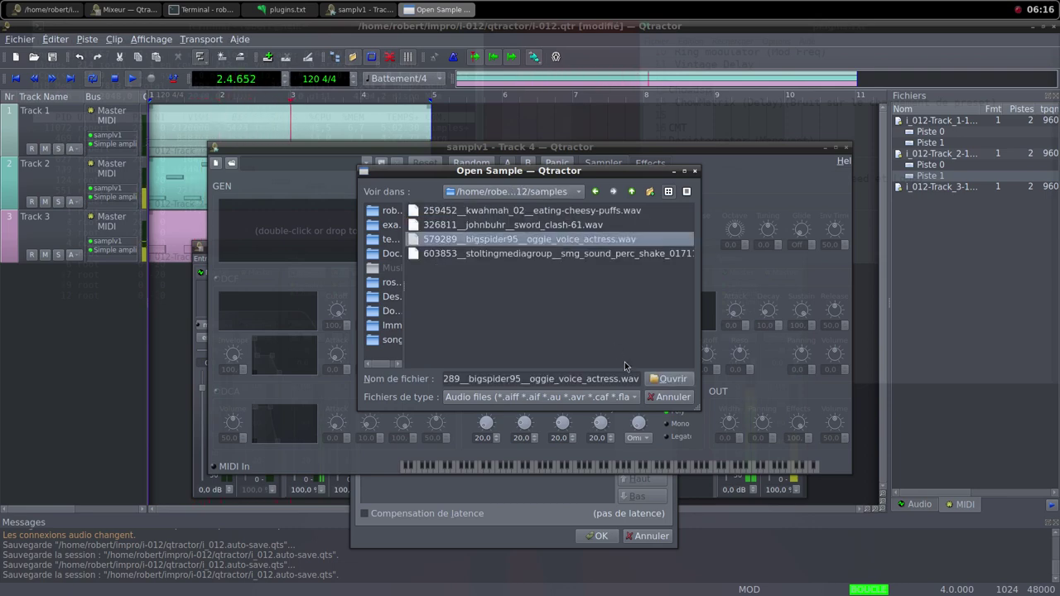
{"action": "left_click", "coordinate": [671, 380]}
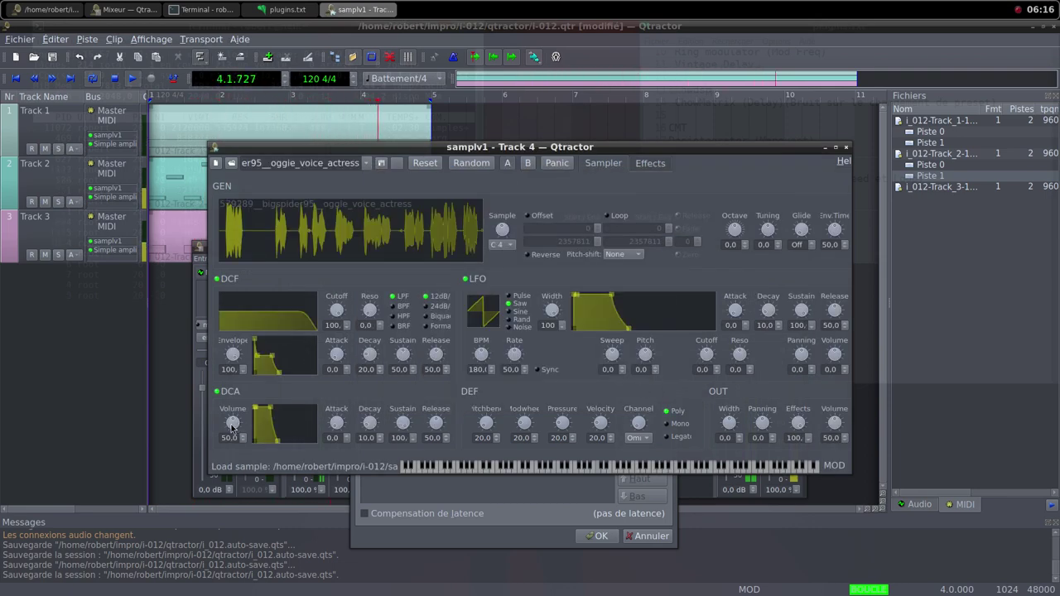
{"action": "left_click_drag", "start_coordinate": [232, 424], "coordinate": [235, 425]}
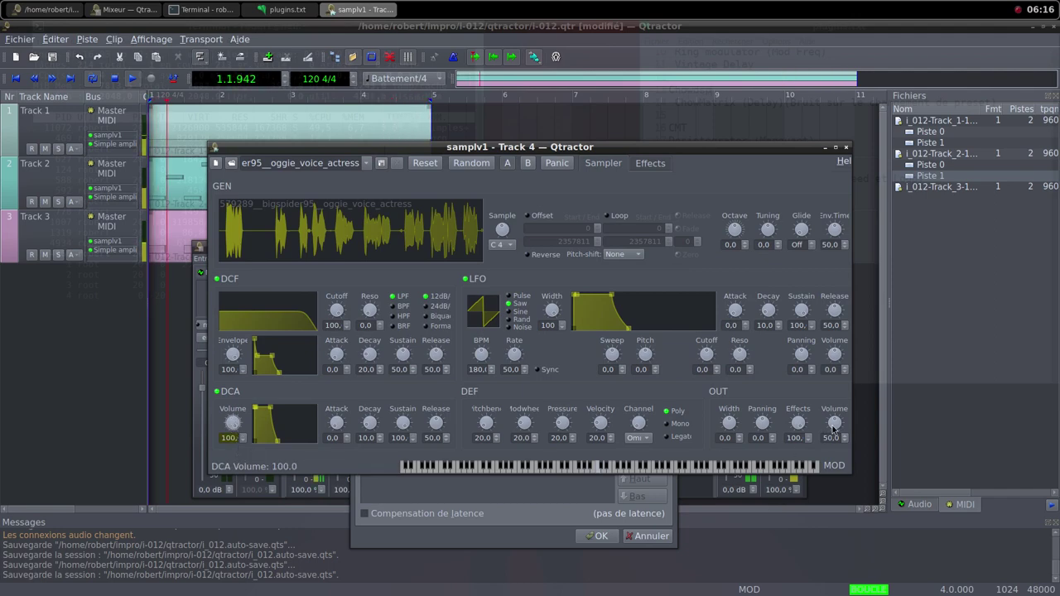
Set the output volume of Track 4's samplv1 to 100 and finish creating the track with the LV2 plugin Simple amplifier added.
{"action": "left_click_drag", "start_coordinate": [834, 429], "coordinate": [840, 452]}
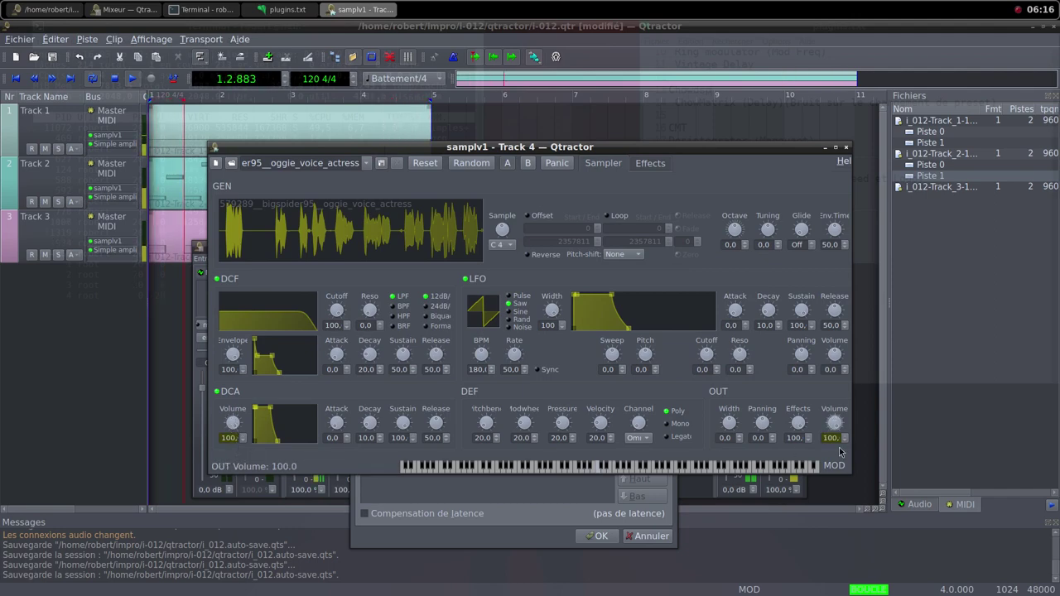
{"action": "left_click", "coordinate": [844, 149]}
{"action": "left_click", "coordinate": [643, 313]}
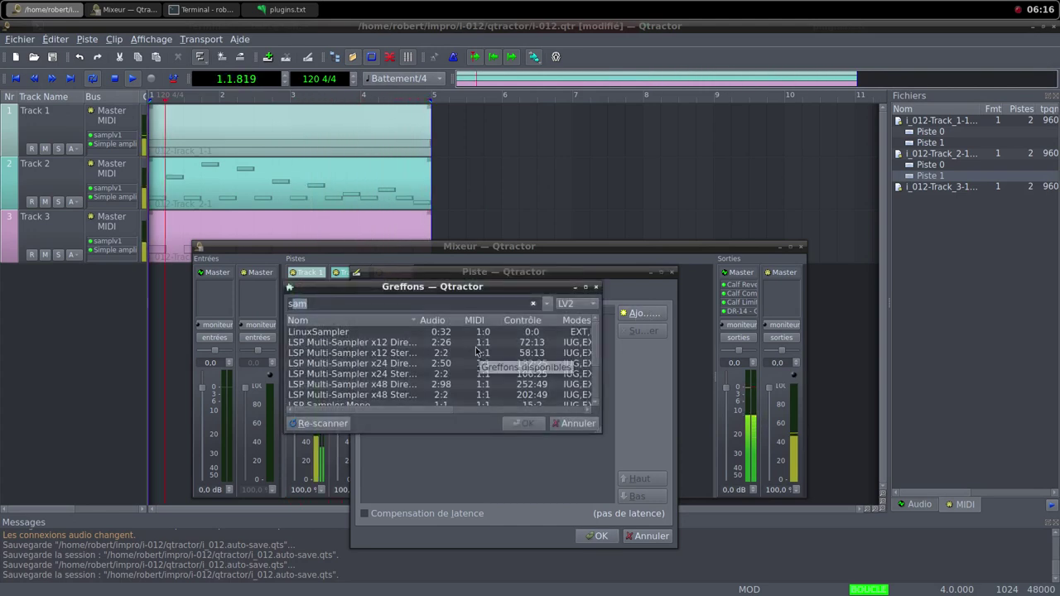
{"action": "type", "text": "i"}
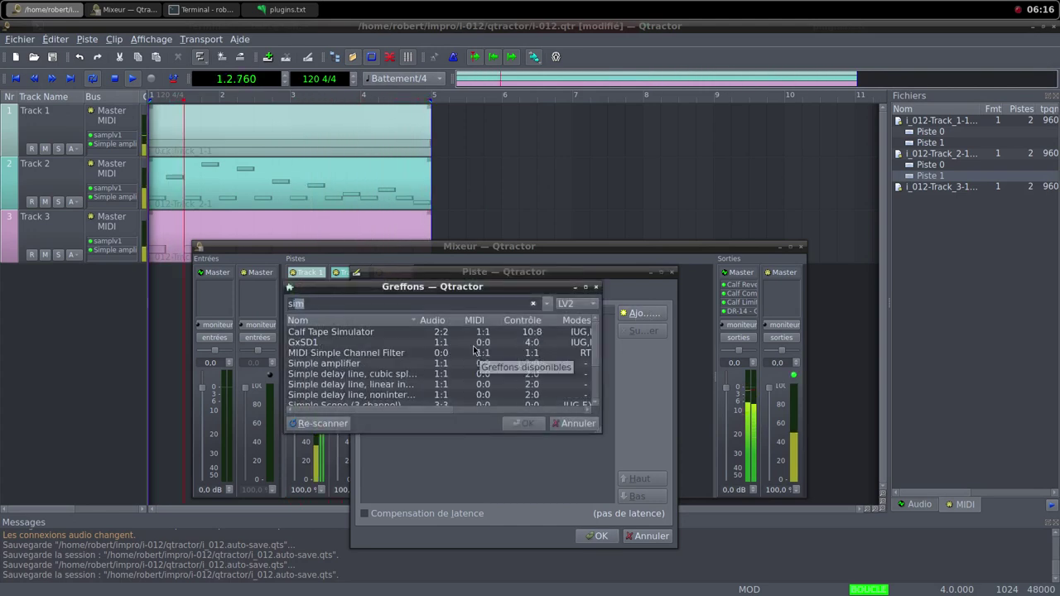
{"action": "double_click", "coordinate": [345, 365]}
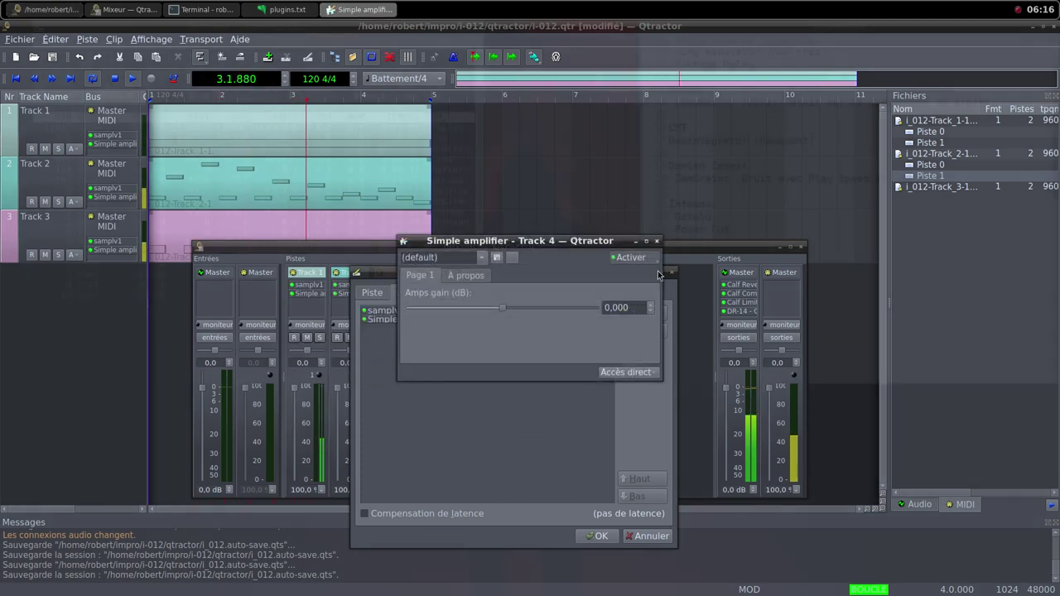
{"action": "left_click", "coordinate": [657, 241]}
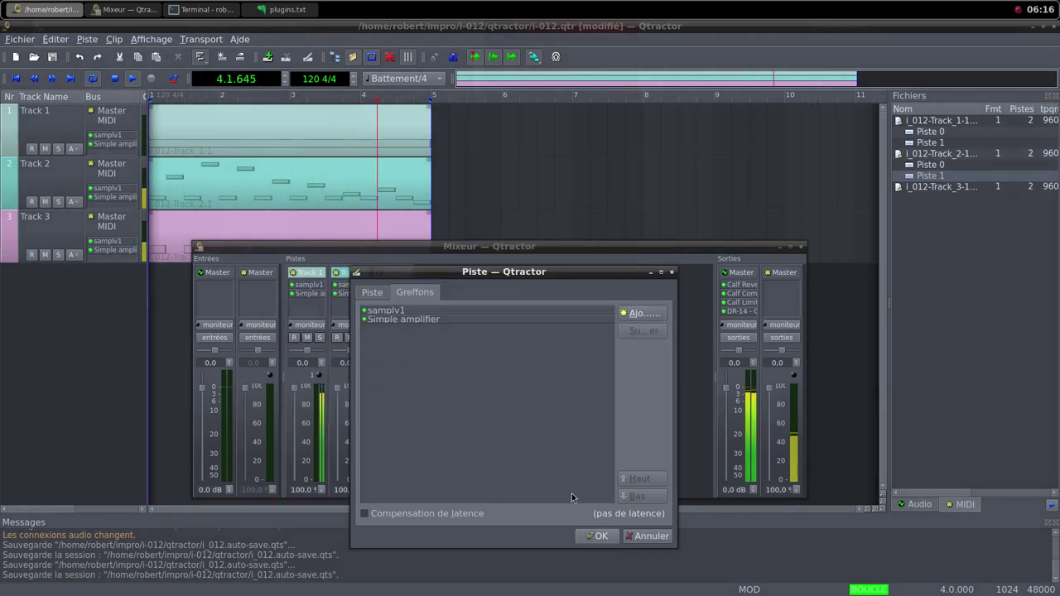
{"action": "left_click", "coordinate": [600, 536]}
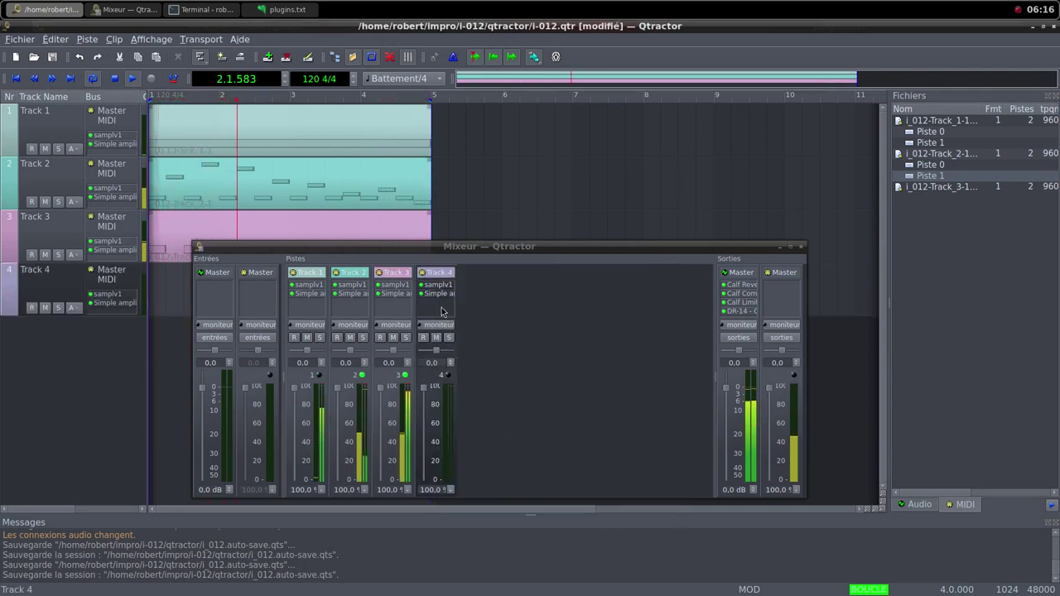
Lower Track 4's mixer volume to 0 % and create a new MIDI clip at the start of Track 4.
{"action": "left_click_drag", "start_coordinate": [424, 387], "coordinate": [428, 495]}
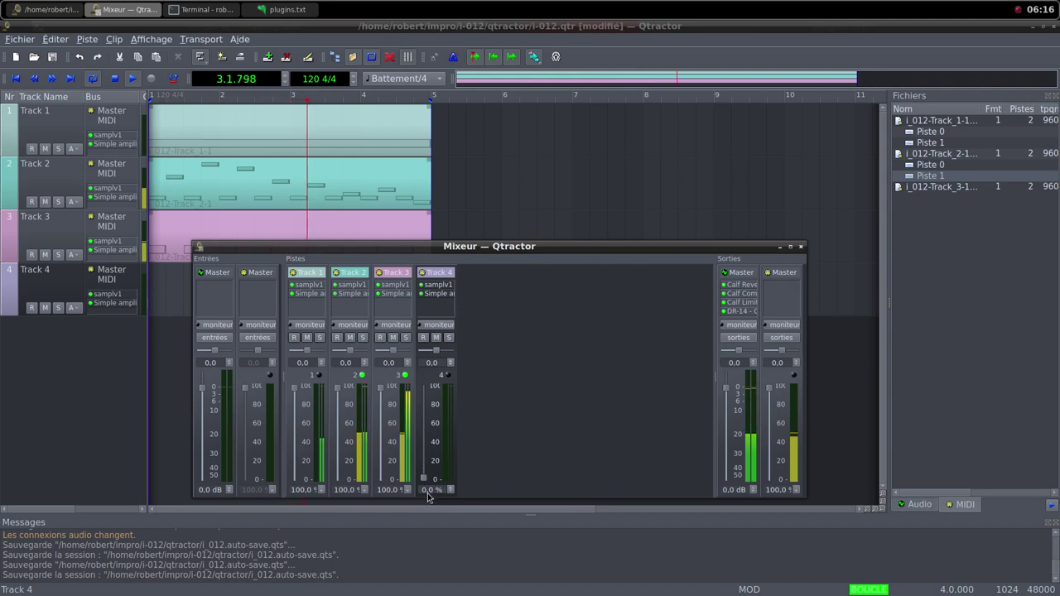
{"action": "left_click", "coordinate": [180, 290]}
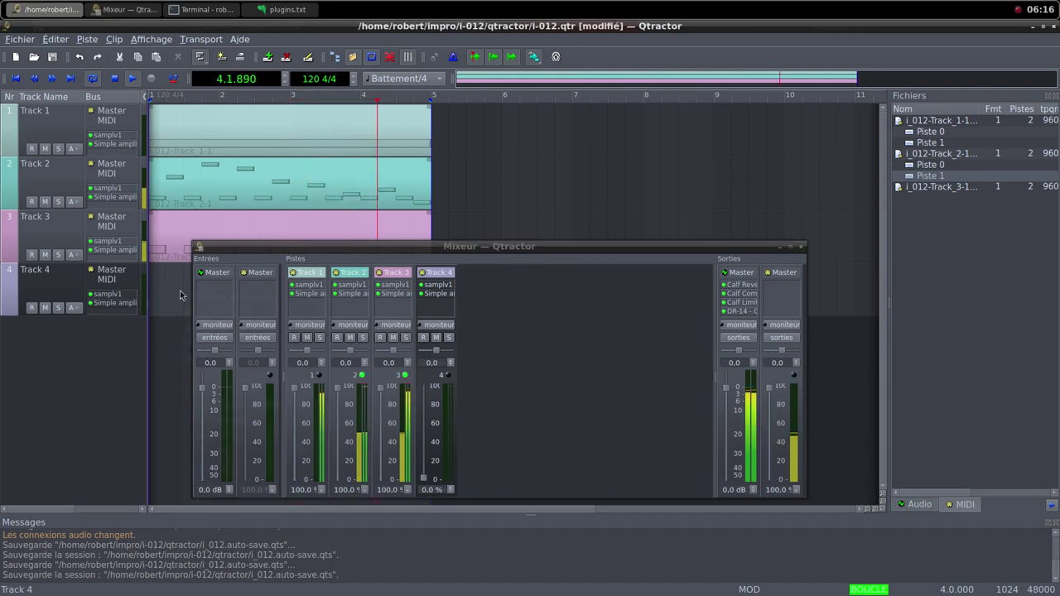
{"action": "right_click", "coordinate": [180, 291]}
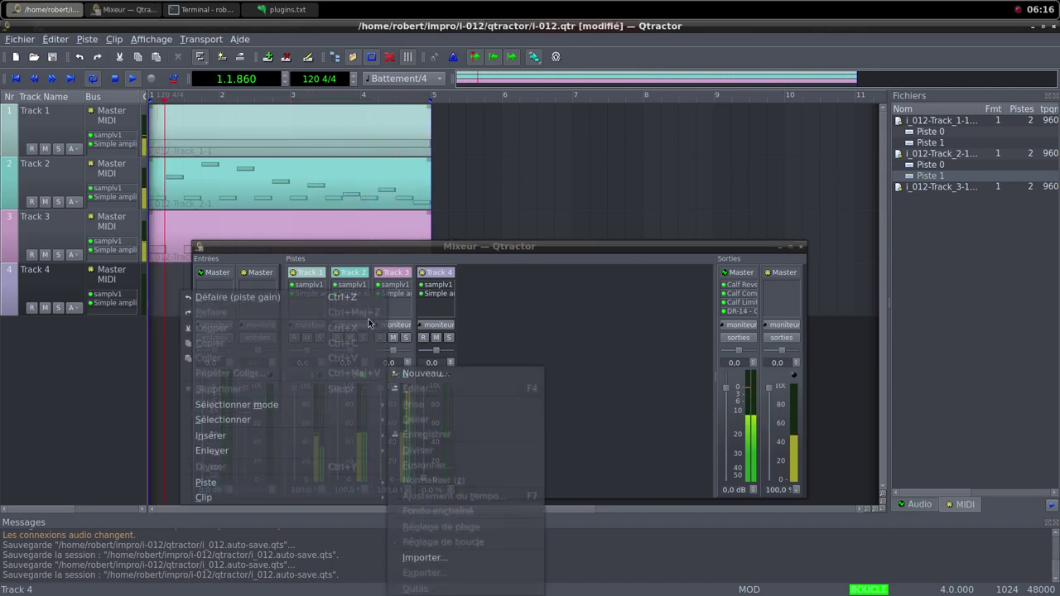
{"action": "mouse_move", "coordinate": [340, 498]}
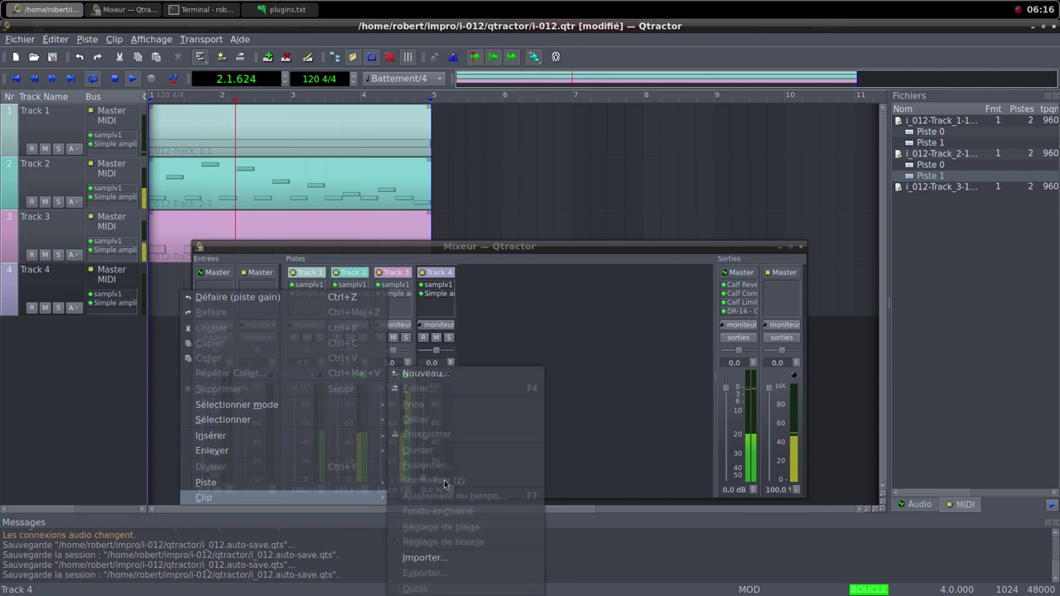
{"action": "left_click", "coordinate": [470, 375]}
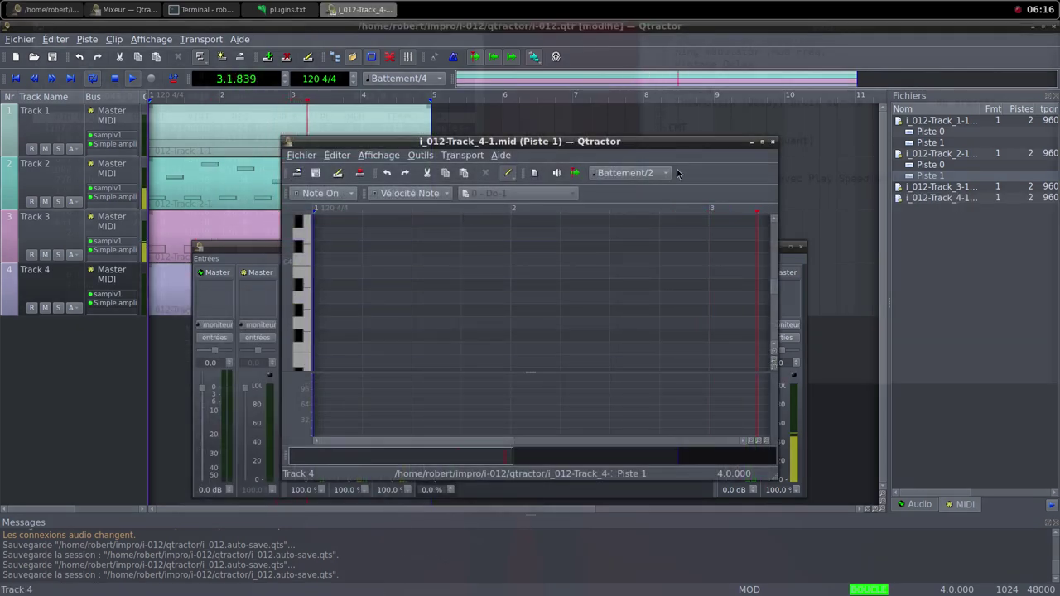
Draw a single C4 note spanning all four bars of the Track 4 clip and close the MIDI editor.
{"action": "left_click", "coordinate": [762, 143]}
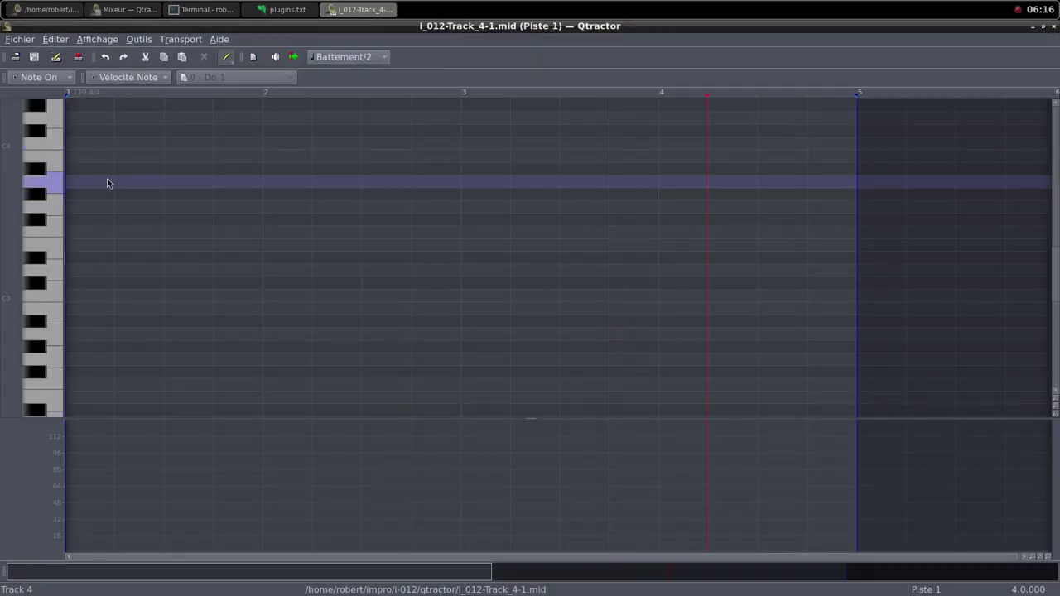
{"action": "left_click_drag", "start_coordinate": [74, 150], "coordinate": [836, 135]}
{"action": "left_click", "coordinate": [1043, 26]}
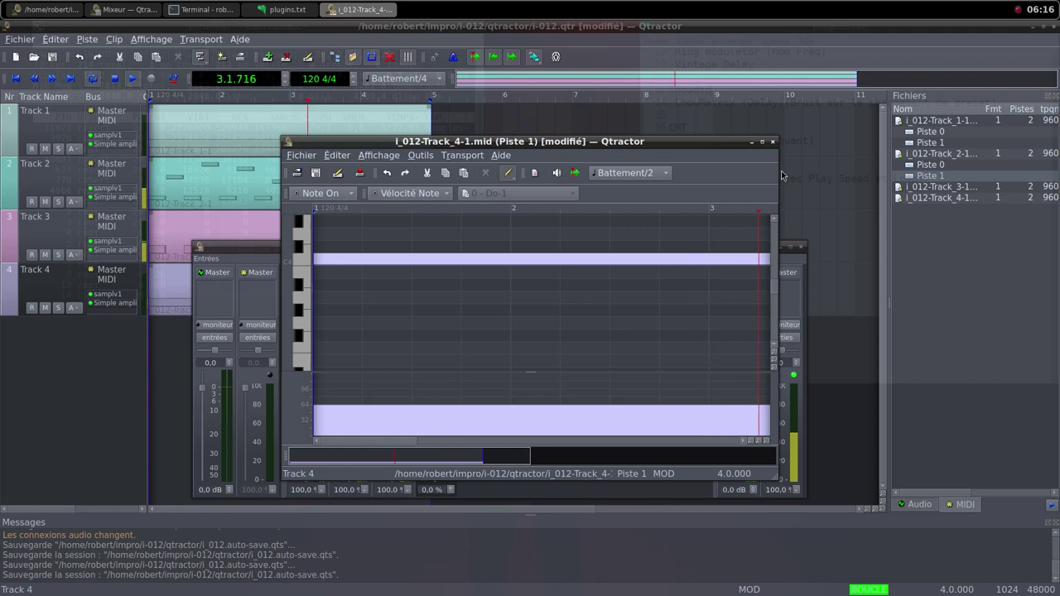
{"action": "left_click", "coordinate": [773, 144]}
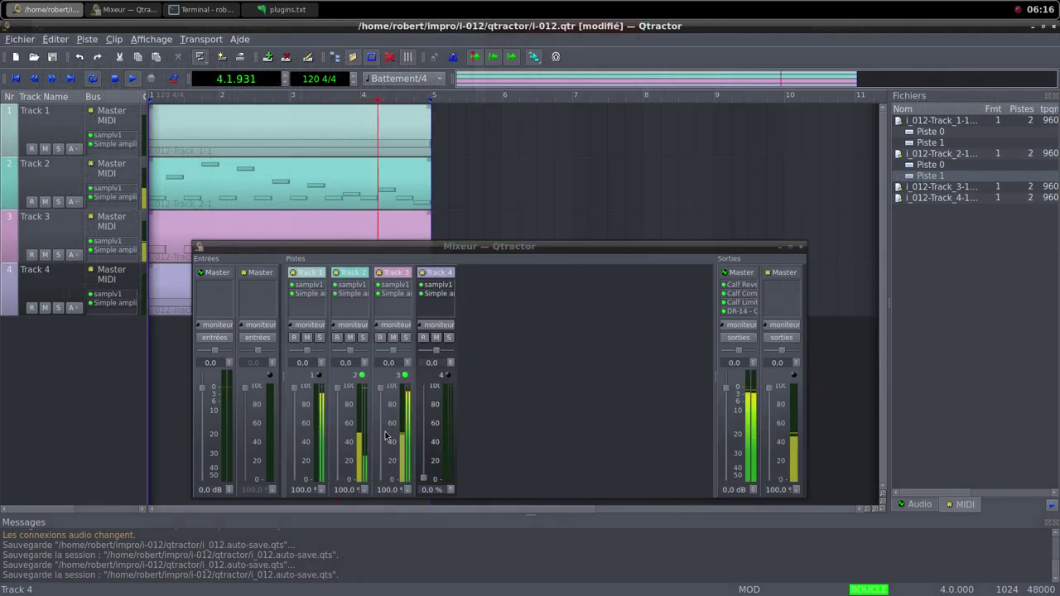
Raise Track 4's mixer volume to 100 % and set its Simple amplifier gain to about 7.7 dB.
{"action": "left_click_drag", "start_coordinate": [421, 480], "coordinate": [421, 424]}
{"action": "left_click_drag", "start_coordinate": [421, 423], "coordinate": [422, 393]}
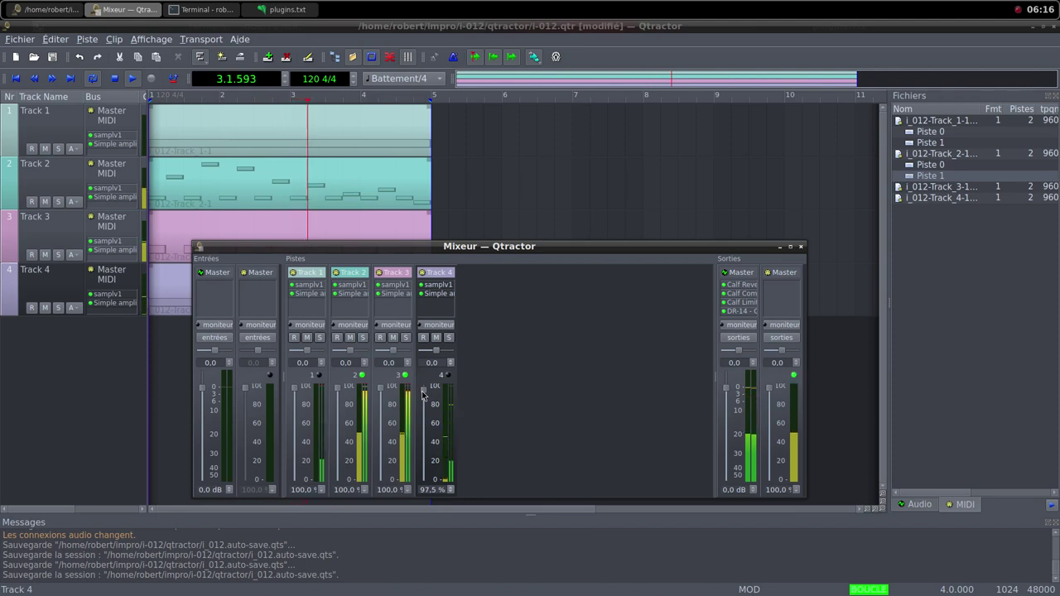
{"action": "double_click", "coordinate": [439, 293]}
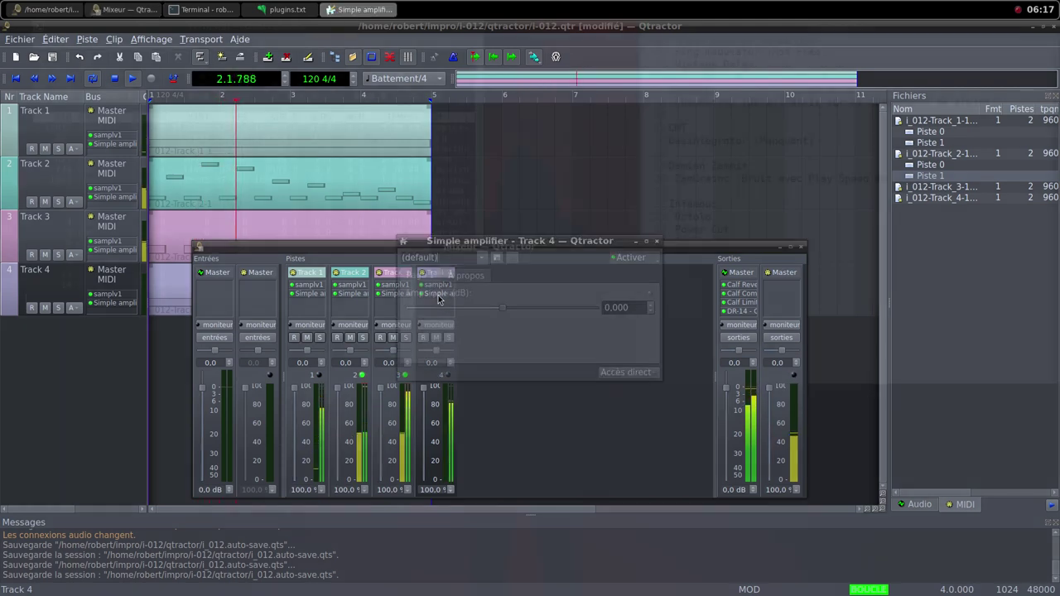
{"action": "left_click_drag", "start_coordinate": [509, 307], "coordinate": [513, 309]}
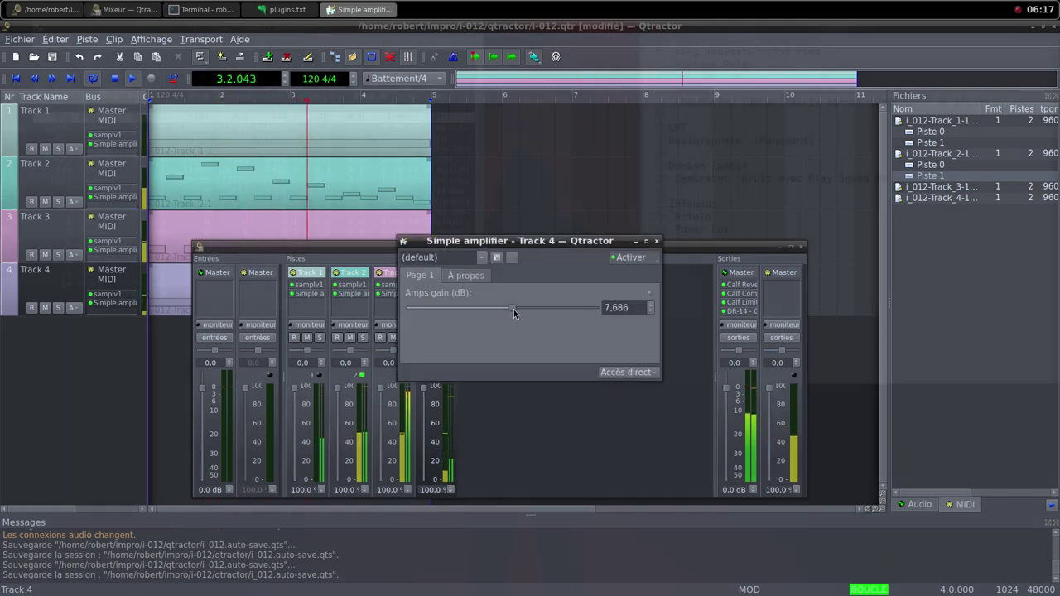
{"action": "left_click_drag", "start_coordinate": [509, 239], "coordinate": [624, 206]}
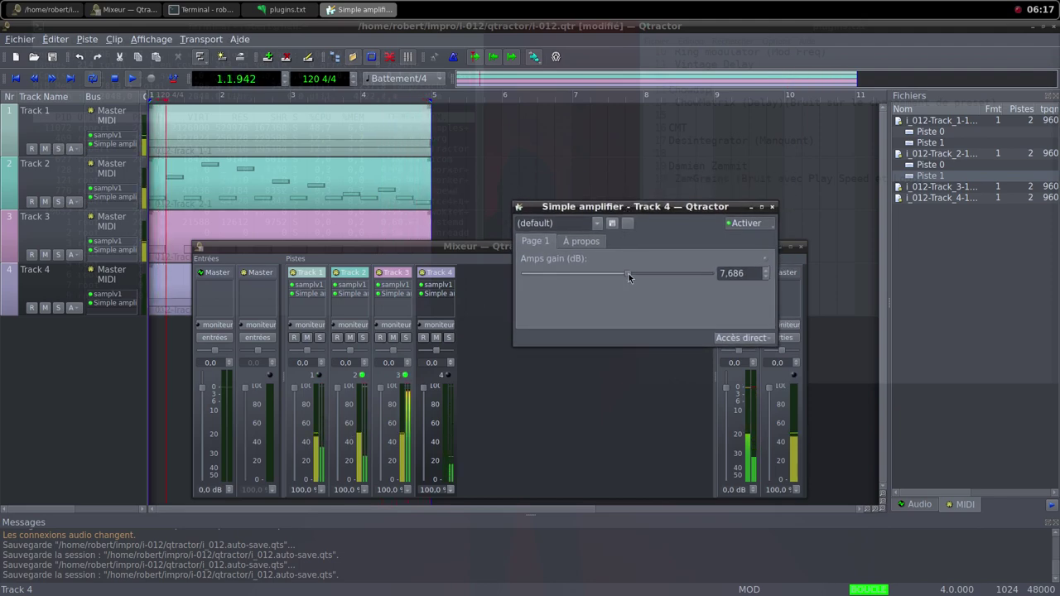
Reduce the Simple amplifier gain to about 7.3 dB on Track 3 and about 1.9 dB on Track 4.
{"action": "double_click", "coordinate": [396, 293]}
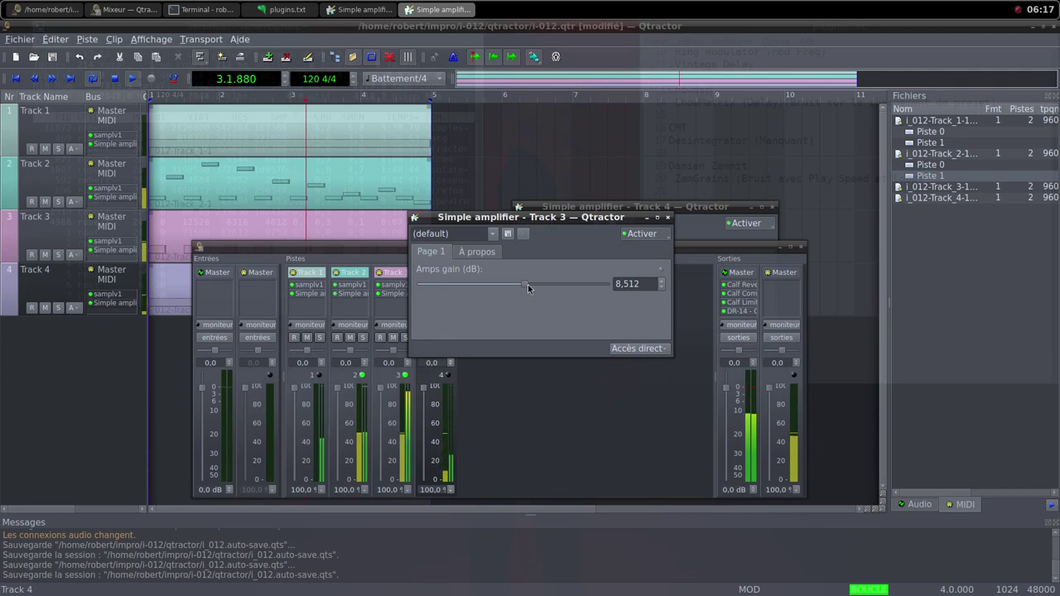
{"action": "left_click_drag", "start_coordinate": [524, 286], "coordinate": [522, 285]}
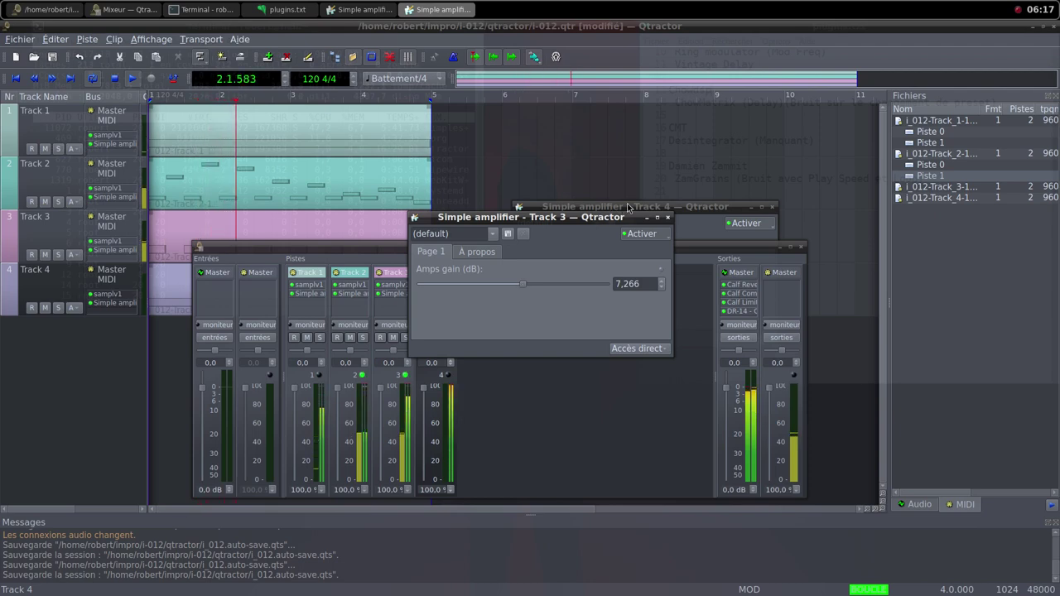
{"action": "left_click", "coordinate": [667, 217]}
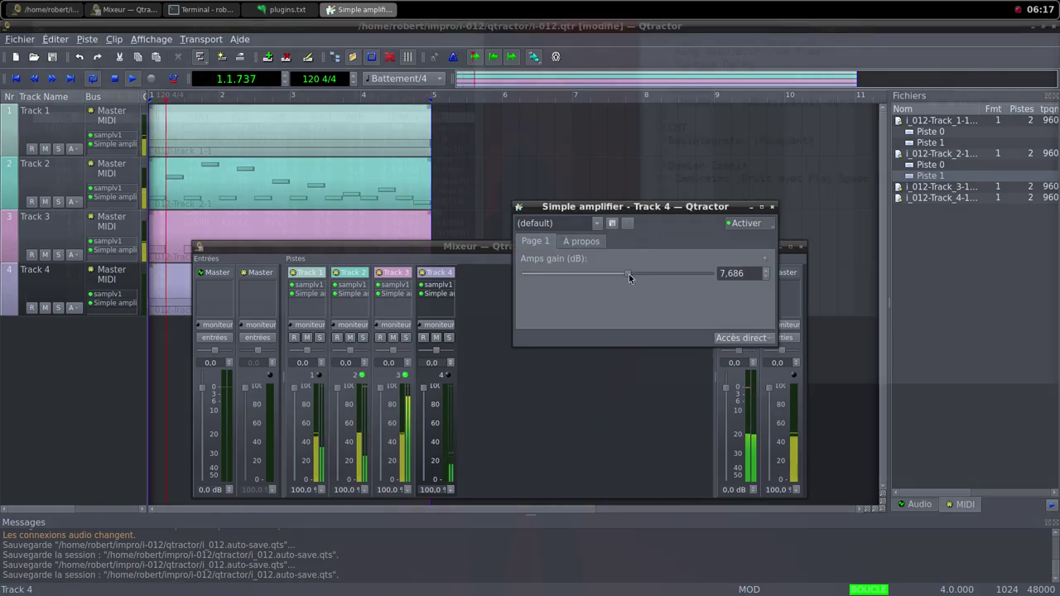
{"action": "left_click_drag", "start_coordinate": [629, 277], "coordinate": [624, 277]}
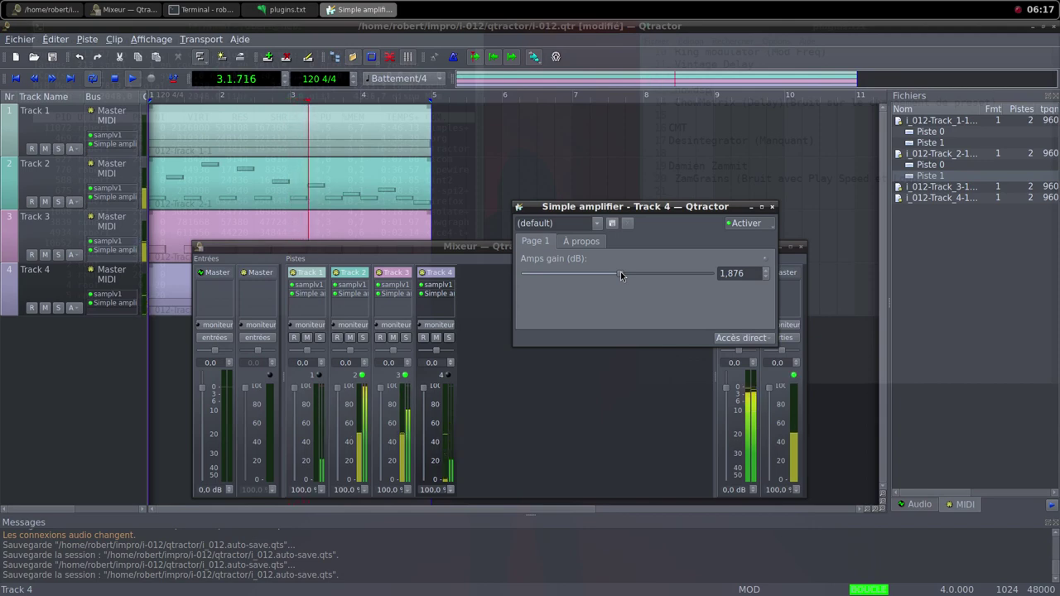
{"action": "left_click", "coordinate": [772, 207]}
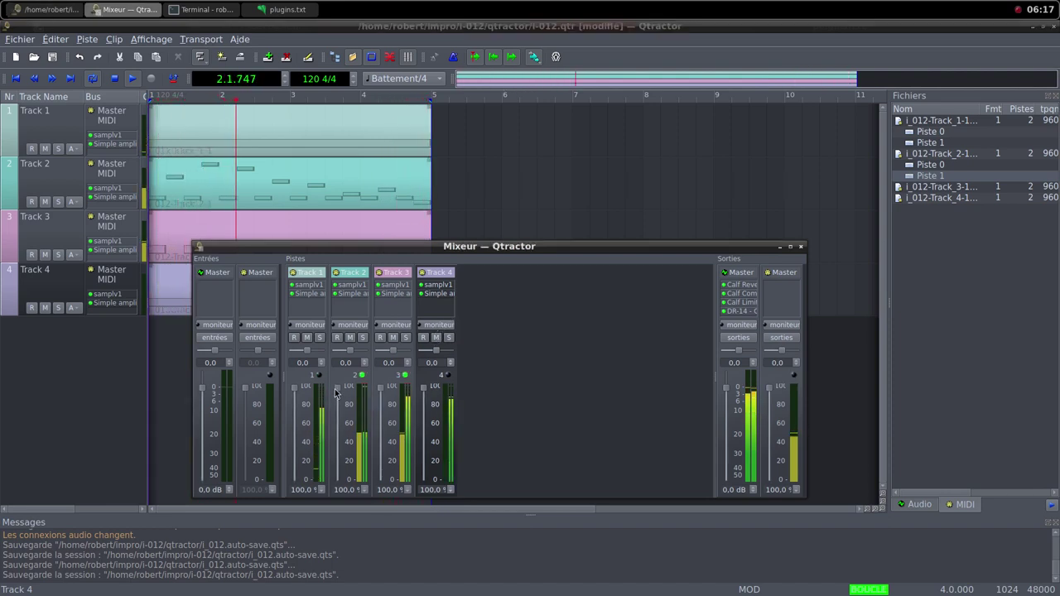
Lower Track 2's mixer volume to 0 %.
{"action": "left_click", "coordinate": [335, 395]}
{"action": "left_click_drag", "start_coordinate": [337, 395], "coordinate": [346, 485]}
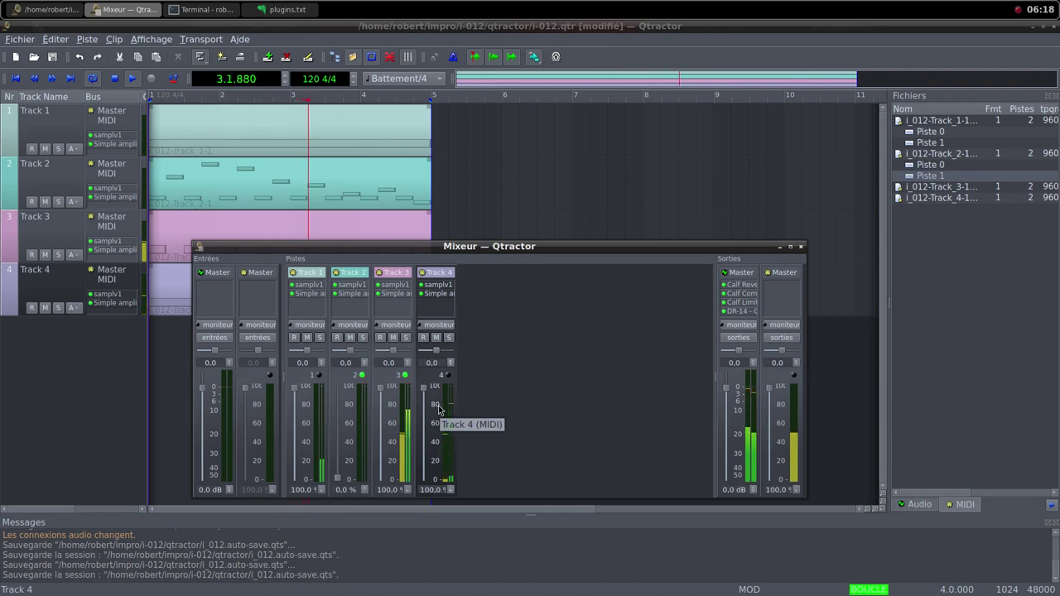
Switch to Firefox, get another random Freesound sound and save it as 439317__vor0nwe__3-oclock.m4a in the i-012 samples folder.
{"action": "middle_click", "coordinate": [606, 2]}
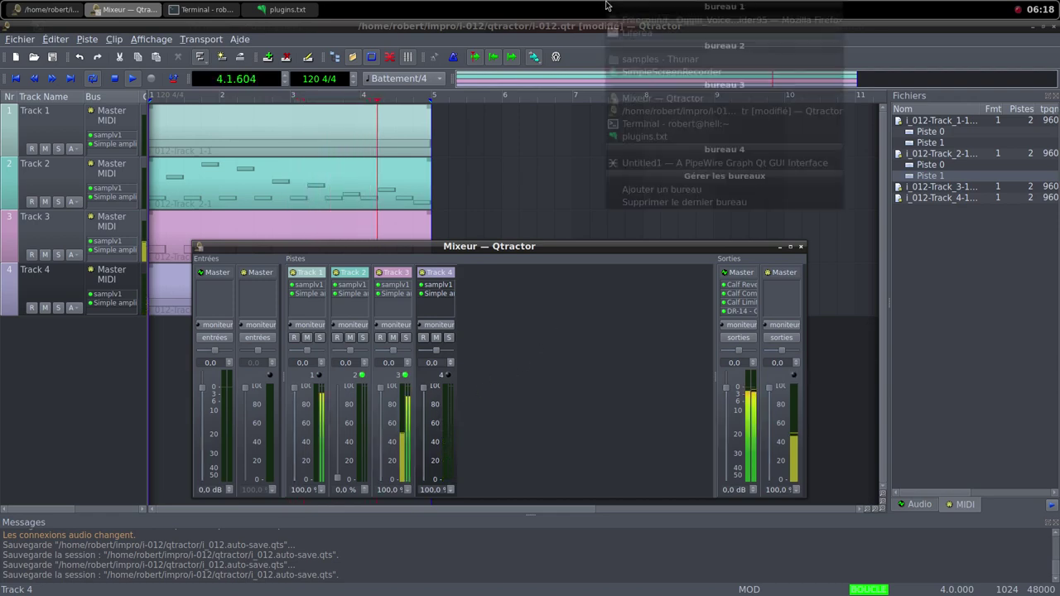
{"action": "left_click", "coordinate": [633, 19]}
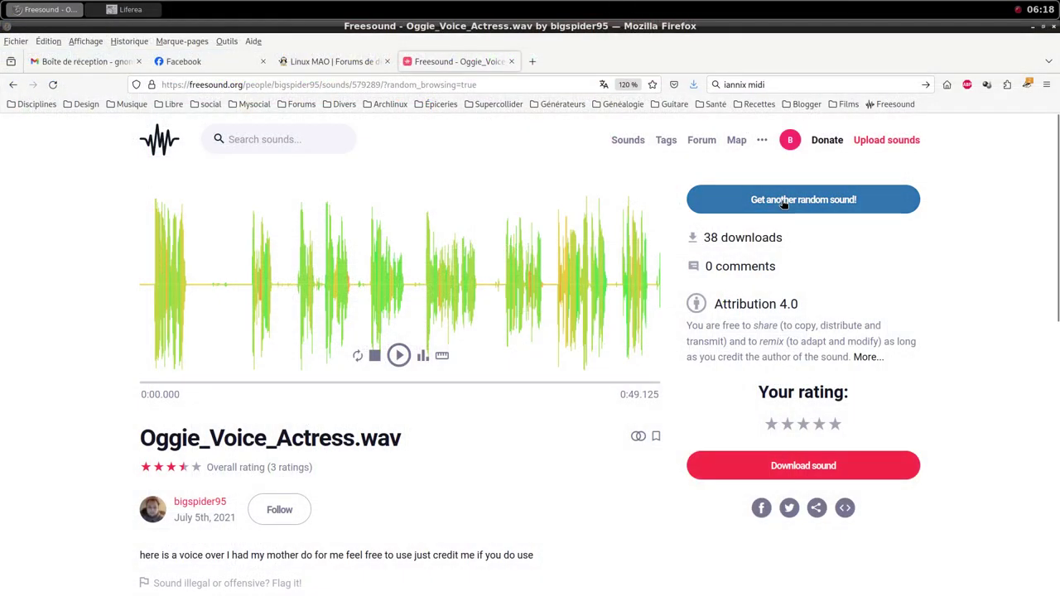
{"action": "left_click", "coordinate": [779, 209]}
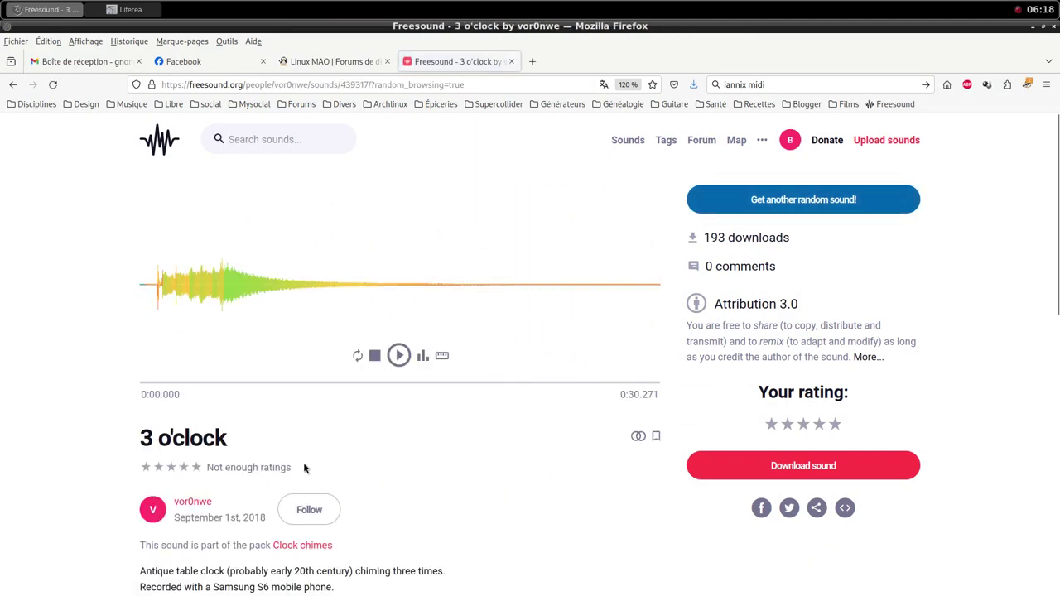
{"action": "scroll", "coordinate": [303, 468], "scroll_direction": "down", "scroll_amount": 2}
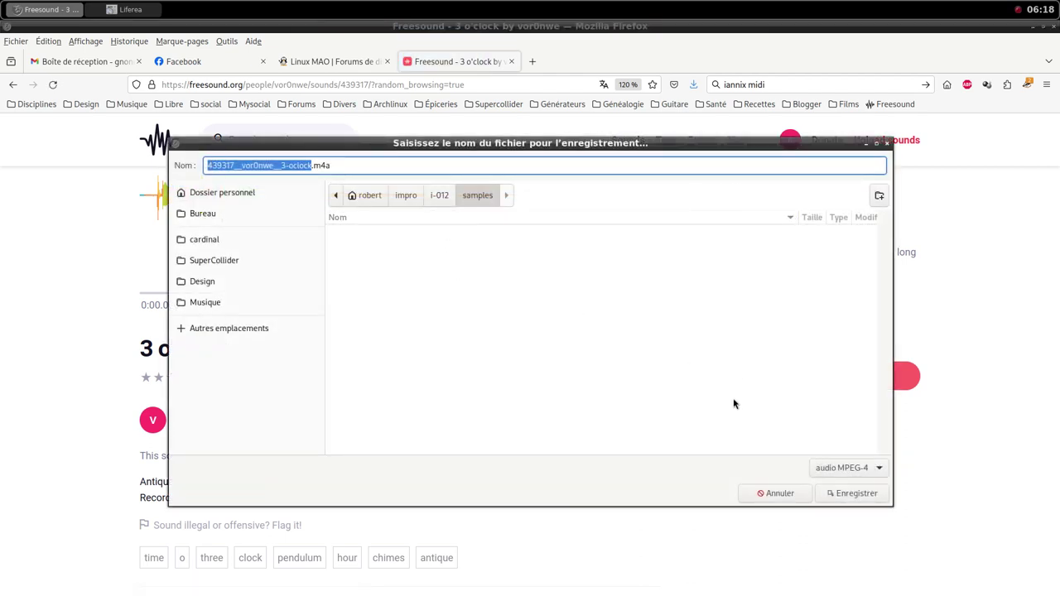
{"action": "left_click", "coordinate": [854, 493]}
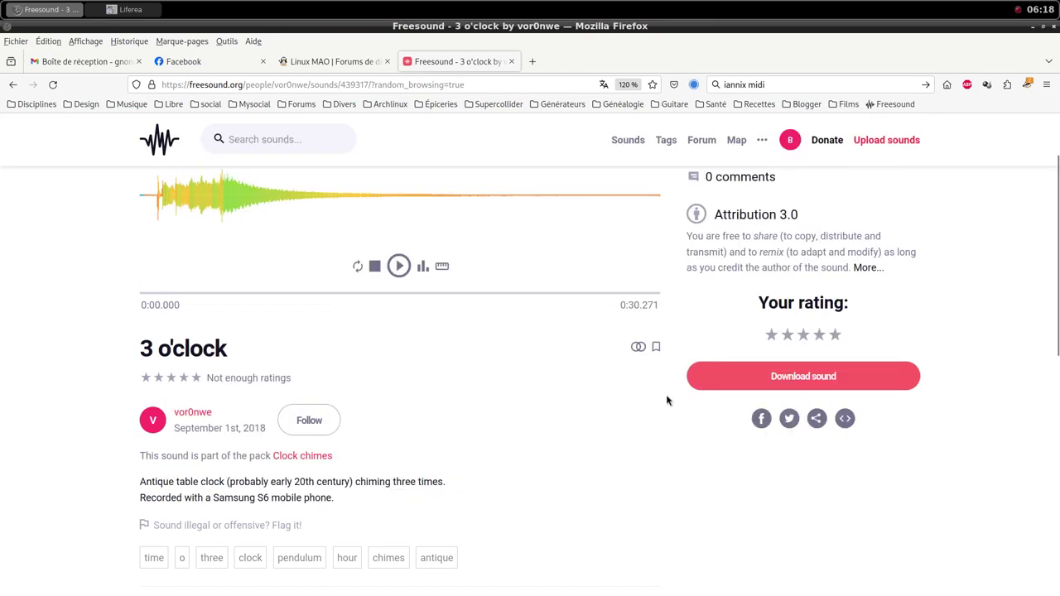
Switch to the Thunar window, open a terminal in the samples folder and list its files with ls.
{"action": "middle_click", "coordinate": [469, 6]}
{"action": "left_click", "coordinate": [475, 56]}
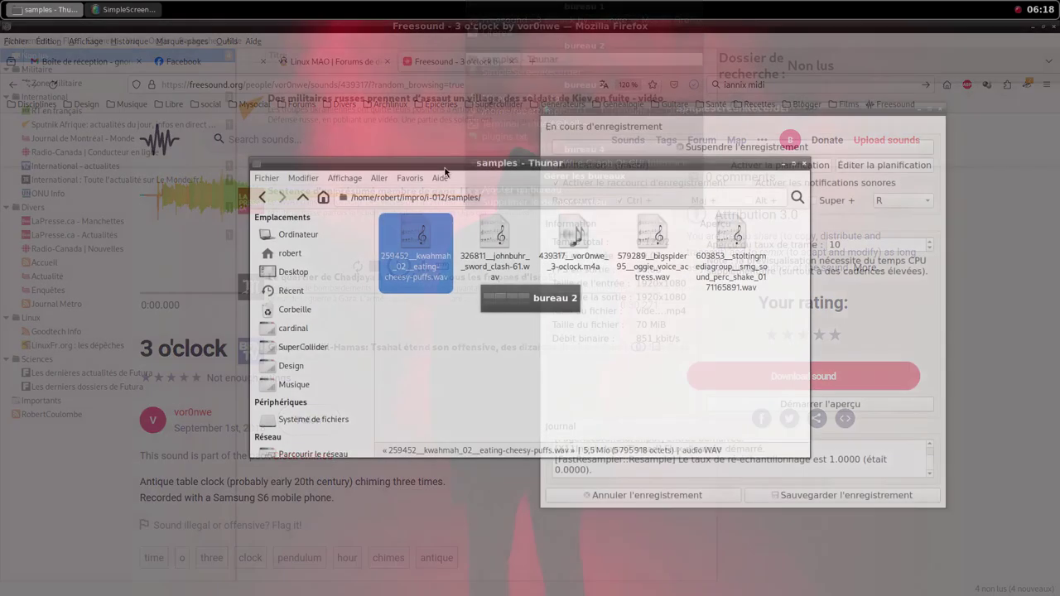
{"action": "right_click", "coordinate": [476, 317]}
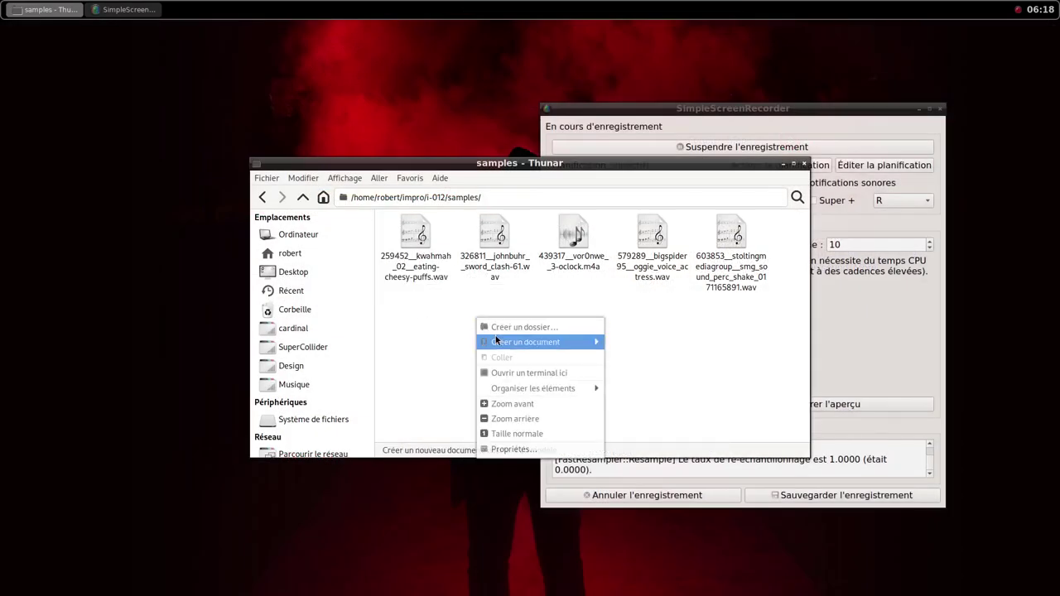
{"action": "left_click", "coordinate": [508, 370]}
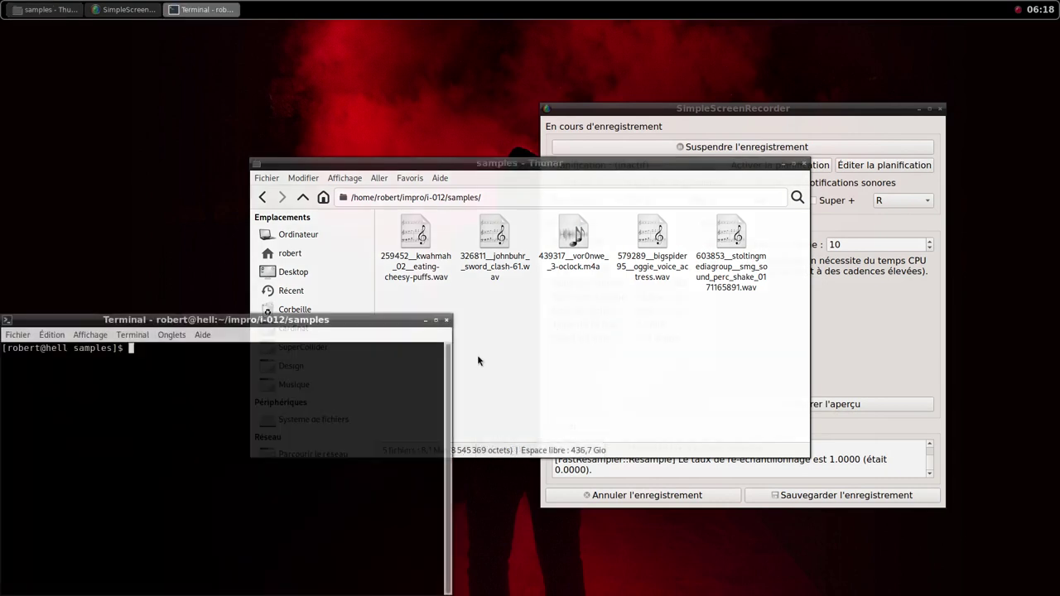
{"action": "type", "text": "ls"}
{"action": "key", "text": "Return"}
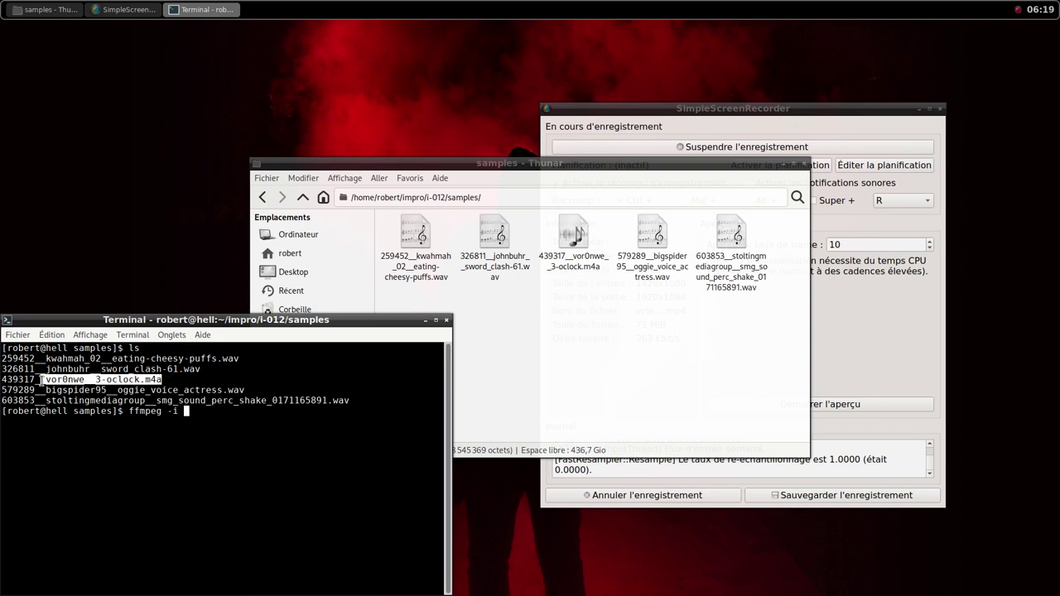
Write an ffmpeg -i command that converts 439317__vor0nwe__3-oclock.m4a to a WAV file with the same base name.
{"action": "middle_click", "coordinate": [15, 378]}
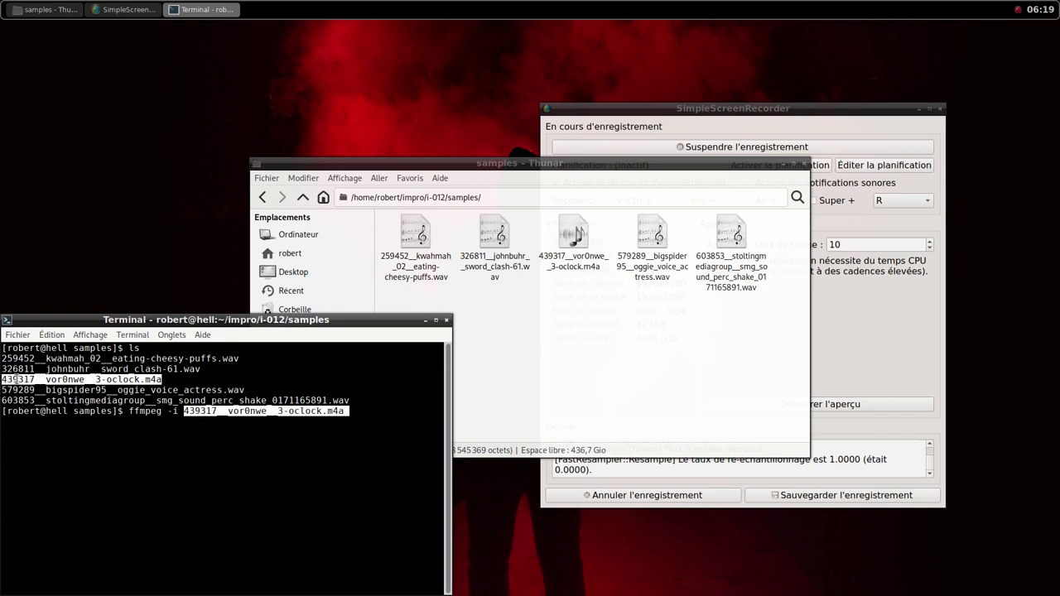
{"action": "key", "text": "End"}
{"action": "middle_click", "coordinate": [17, 379]}
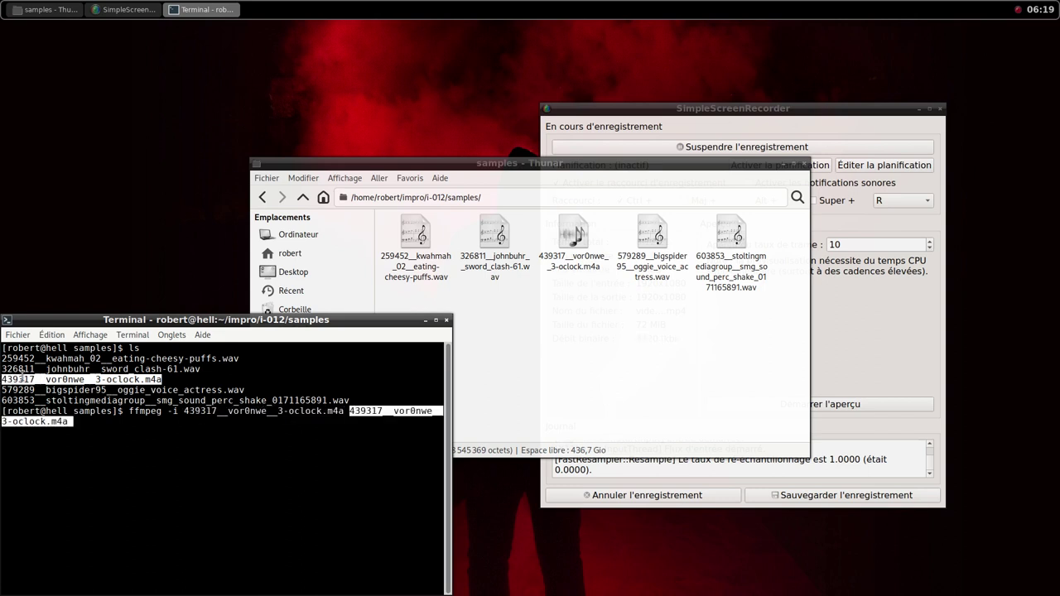
{"action": "key", "text": "End"}
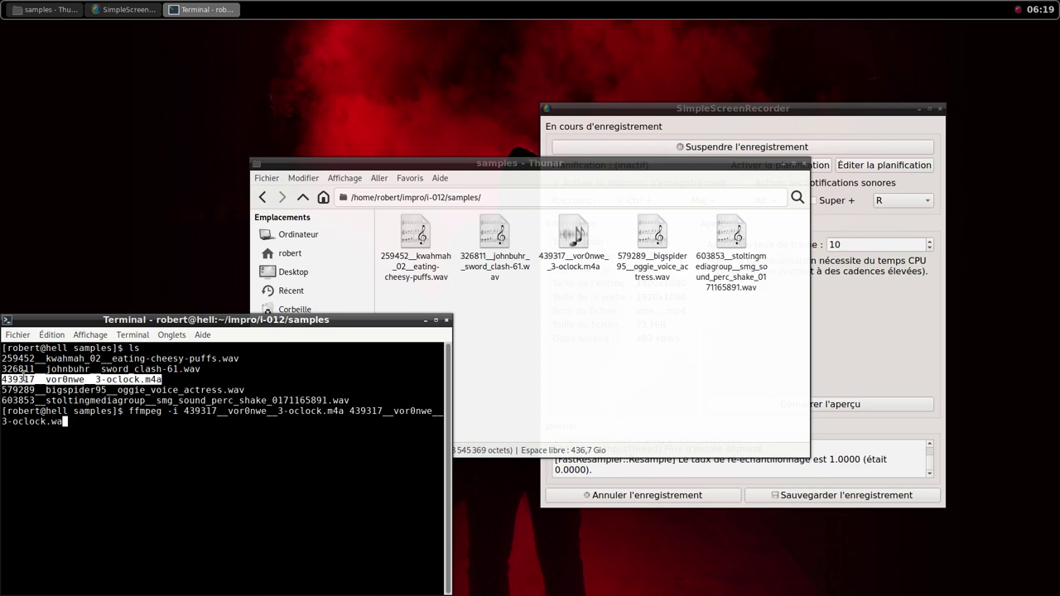
Convert 439317__vor0nwe__3-oclock.m4a to WAV with ffmpeg and delete the original M4A file from the samples folder.
{"action": "key", "text": "Return"}
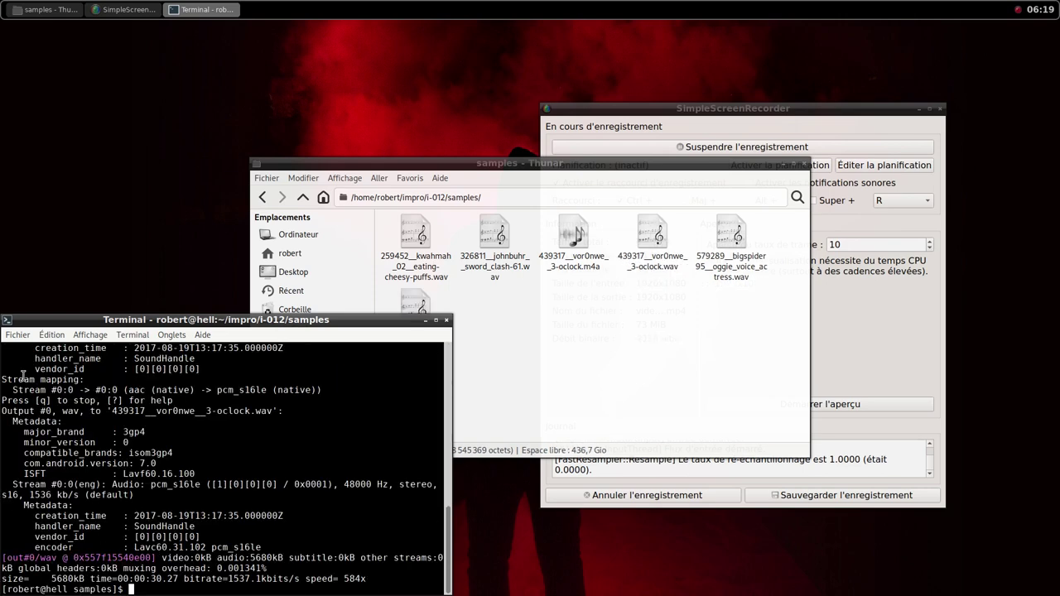
{"action": "left_click", "coordinate": [446, 321]}
{"action": "left_click", "coordinate": [574, 234]}
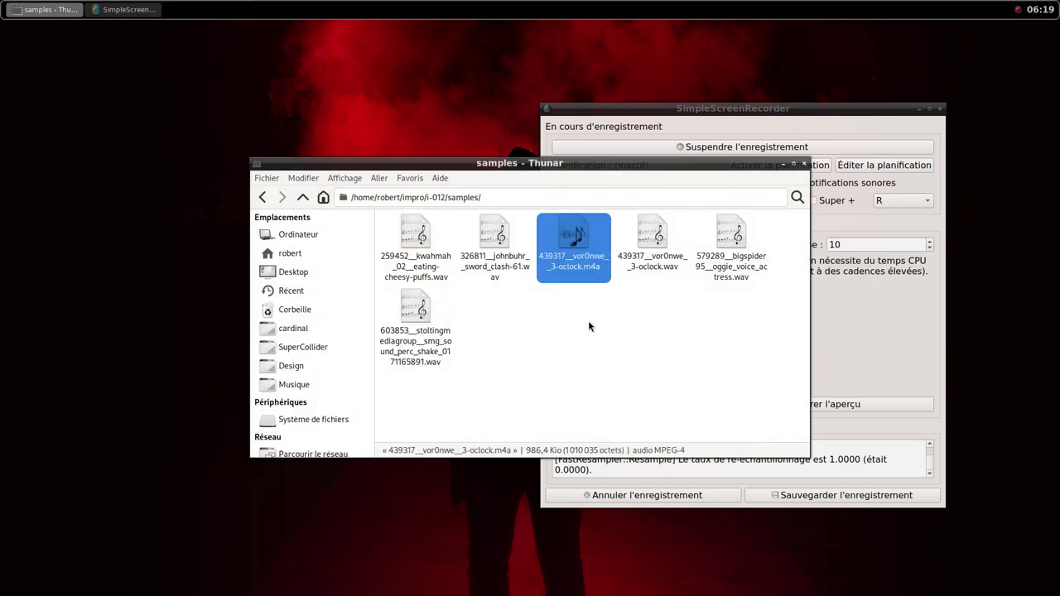
{"action": "key", "text": "Delete"}
Check the 3 o'clock sound's Freesound page in Firefox, and switch to the Qtractor mixer on desktop 3.
{"action": "middle_click", "coordinate": [409, 7]}
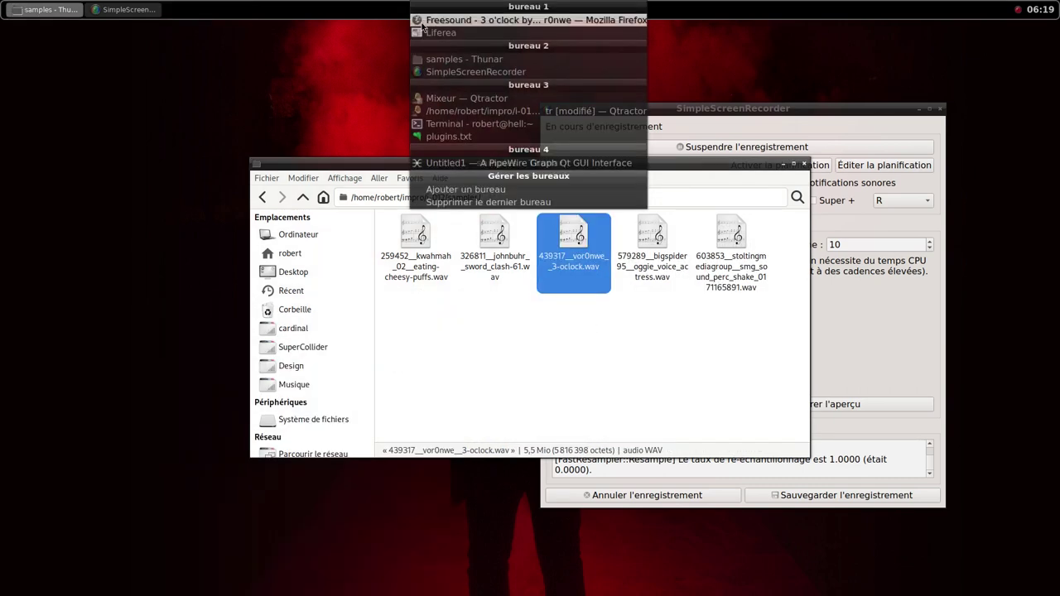
{"action": "left_click", "coordinate": [422, 20]}
{"action": "middle_click", "coordinate": [419, 6]}
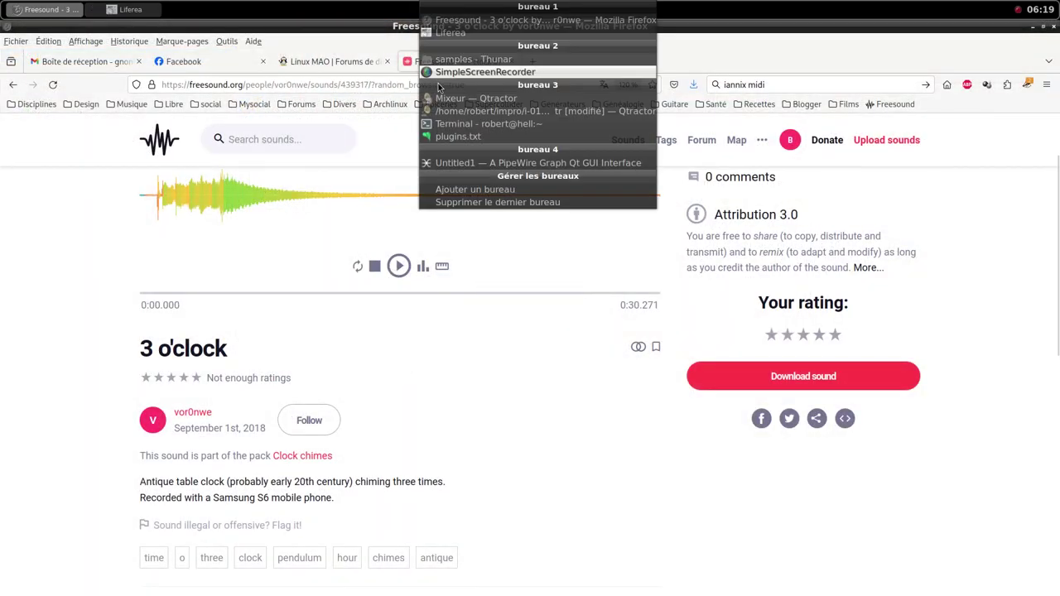
{"action": "left_click", "coordinate": [447, 100]}
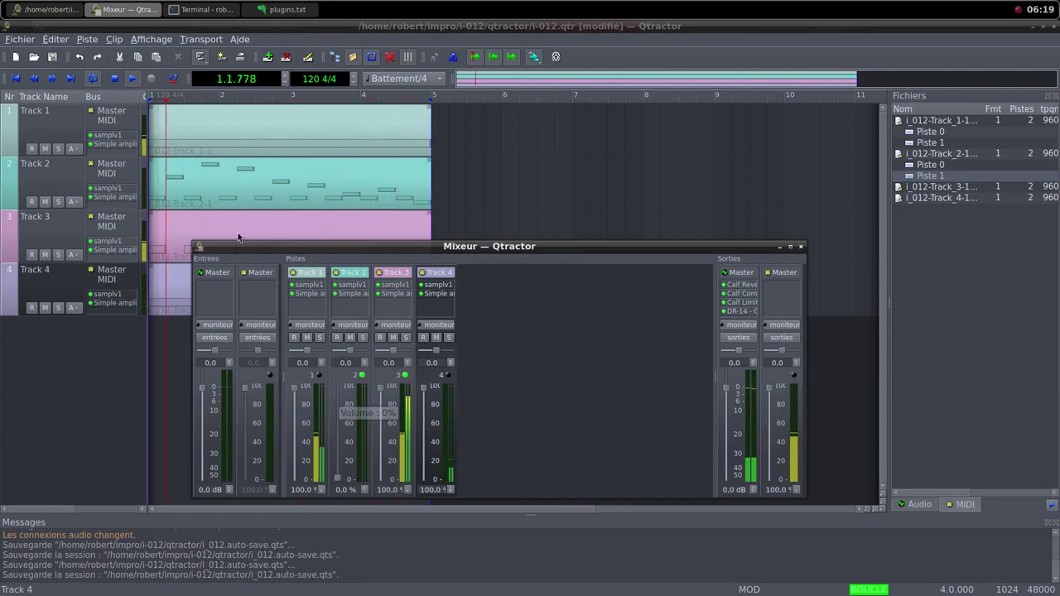
Transpose all notes of Track 2's MIDI clip down one octave, so the repeated C4 notes move to C3.
{"action": "double_click", "coordinate": [256, 179]}
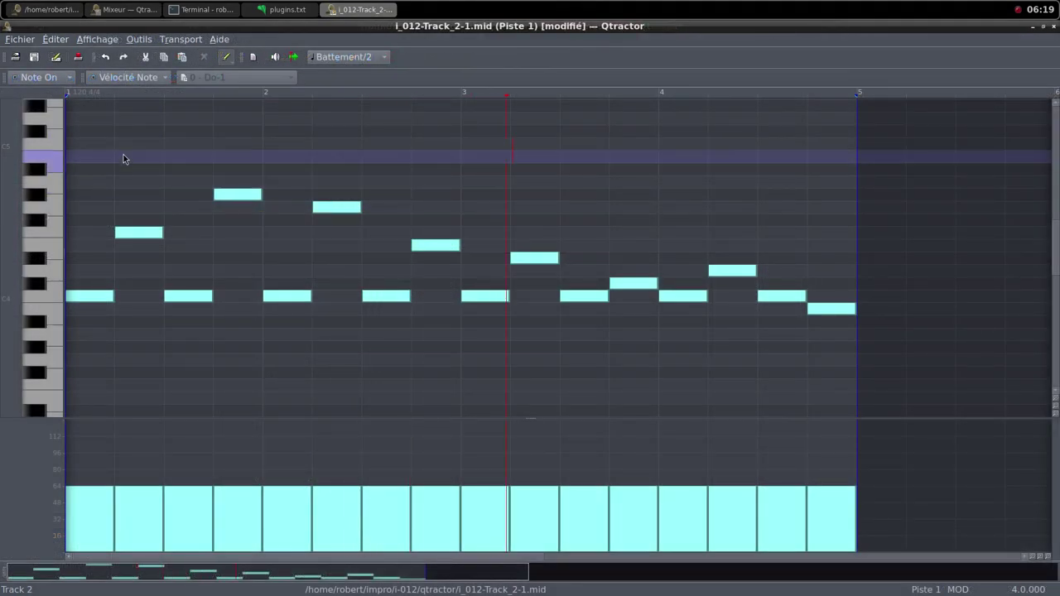
{"action": "left_click", "coordinate": [226, 59]}
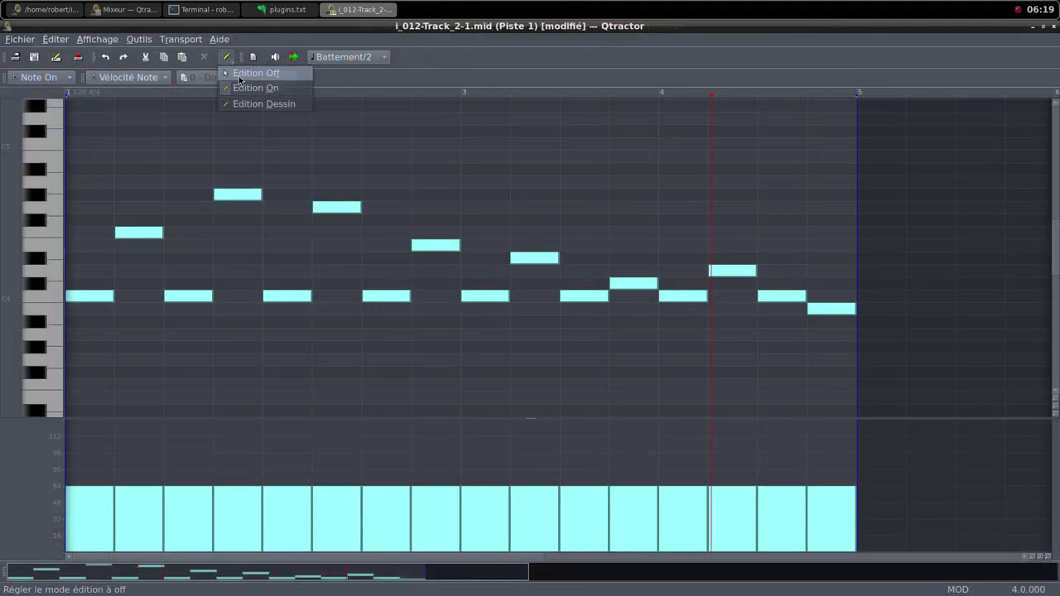
{"action": "left_click", "coordinate": [240, 71]}
{"action": "left_click_drag", "start_coordinate": [76, 148], "coordinate": [820, 351]}
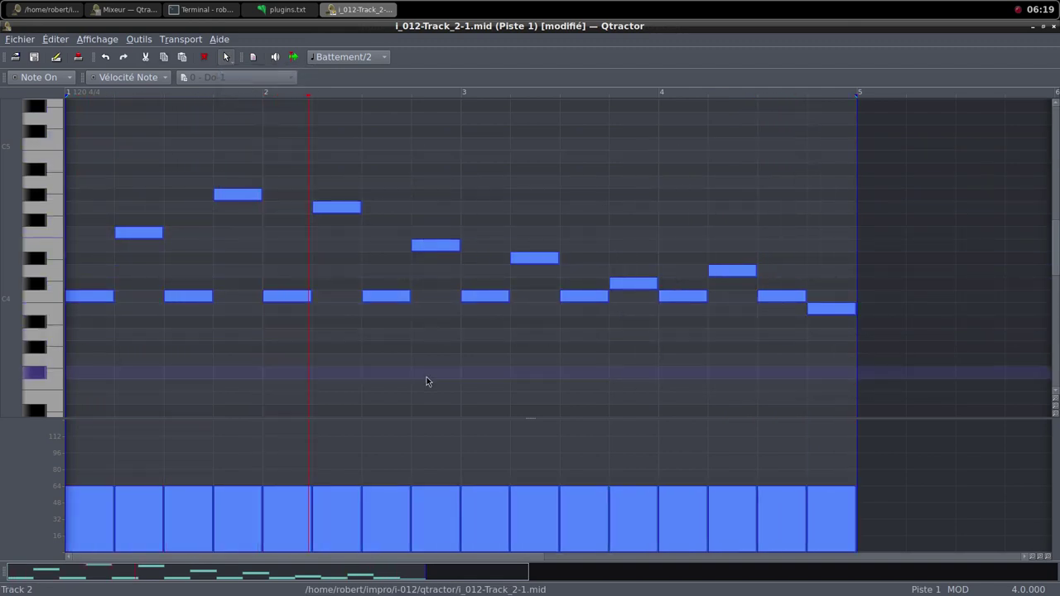
{"action": "scroll", "coordinate": [427, 379], "scroll_direction": "down", "scroll_amount": 2}
{"action": "scroll", "coordinate": [426, 382], "scroll_direction": "down", "scroll_amount": 2}
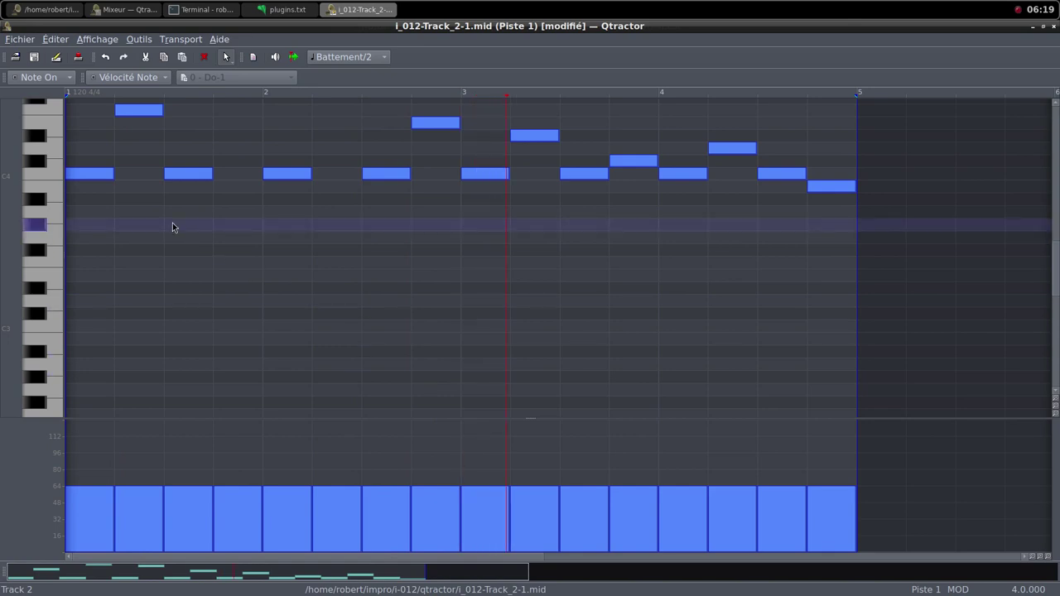
{"action": "left_click_drag", "start_coordinate": [95, 181], "coordinate": [80, 333]}
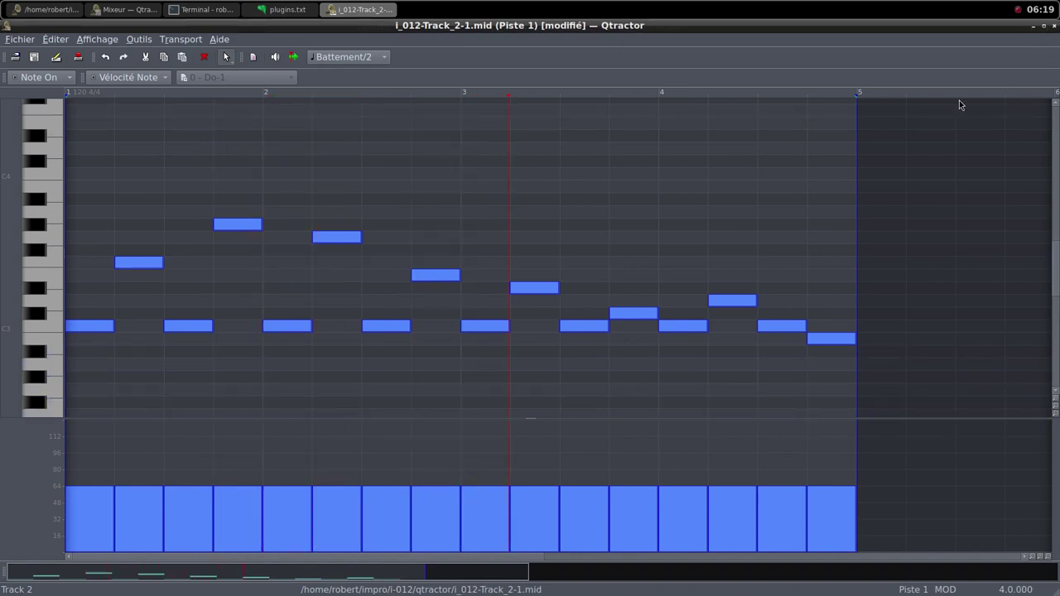
{"action": "left_click", "coordinate": [1052, 27]}
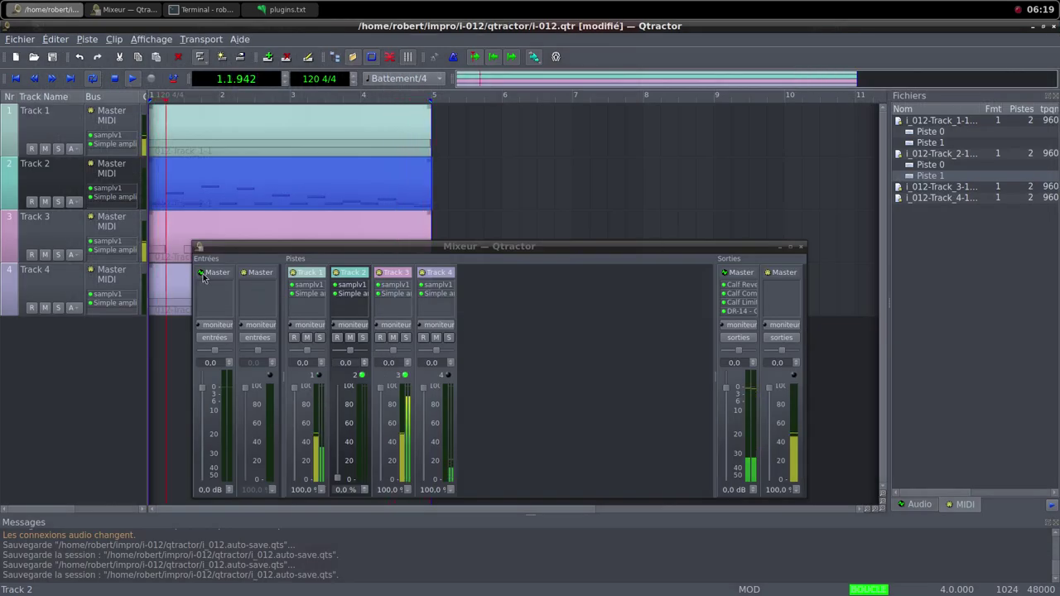
Set Track 2's mixer volume to 100% and Track 4's volume to 0%.
{"action": "left_click_drag", "start_coordinate": [338, 479], "coordinate": [345, 387]}
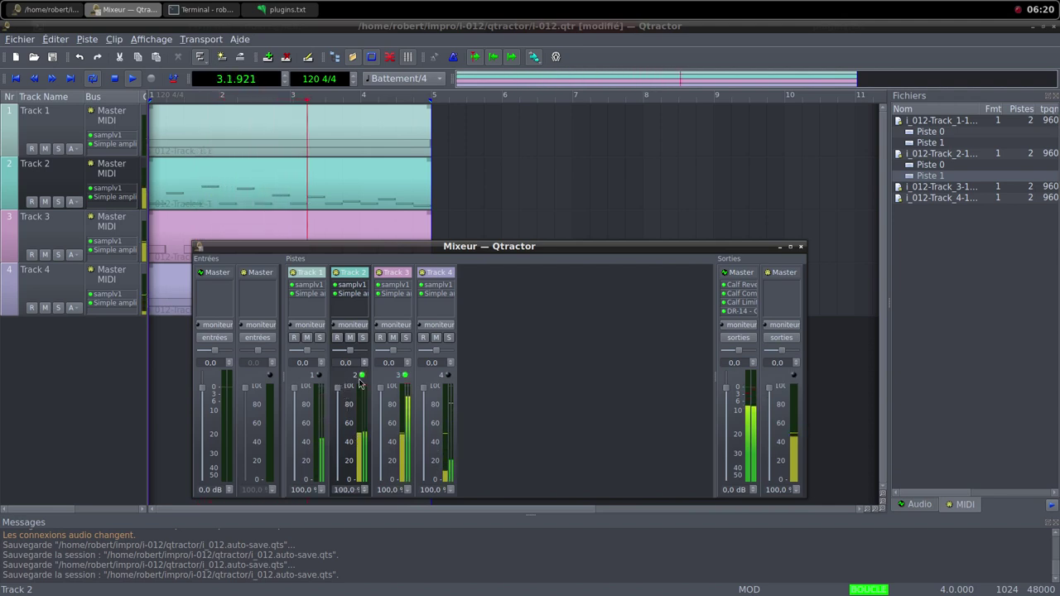
{"action": "left_click_drag", "start_coordinate": [424, 389], "coordinate": [428, 468]}
{"action": "left_click_drag", "start_coordinate": [427, 471], "coordinate": [429, 477]}
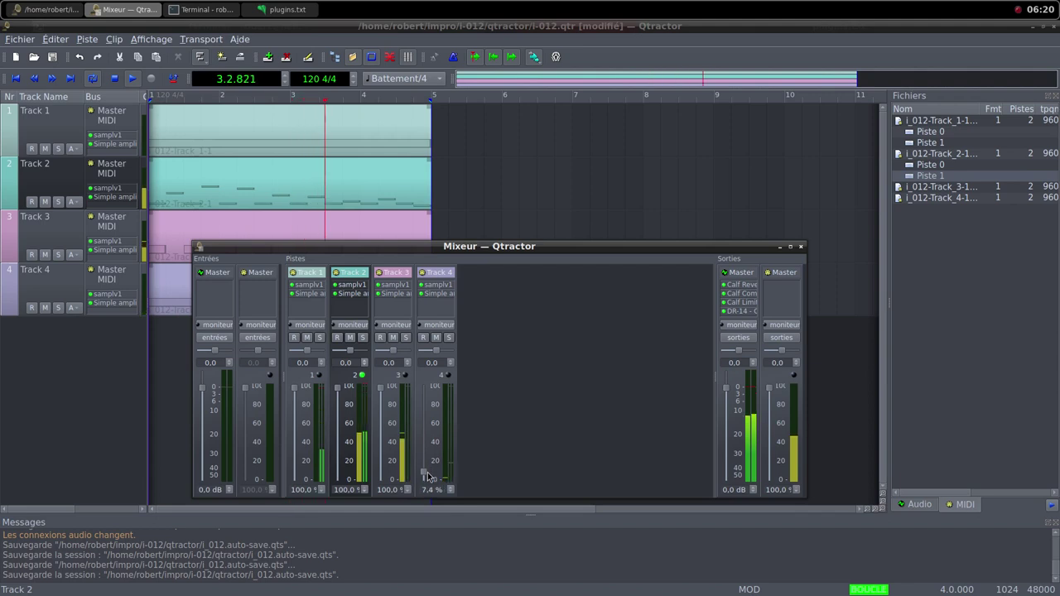
Insert the LV2 plugin AM pitchshifter on Track 4 and set the track's volume to 100%.
{"action": "right_click", "coordinate": [432, 297]}
{"action": "left_click", "coordinate": [479, 310]}
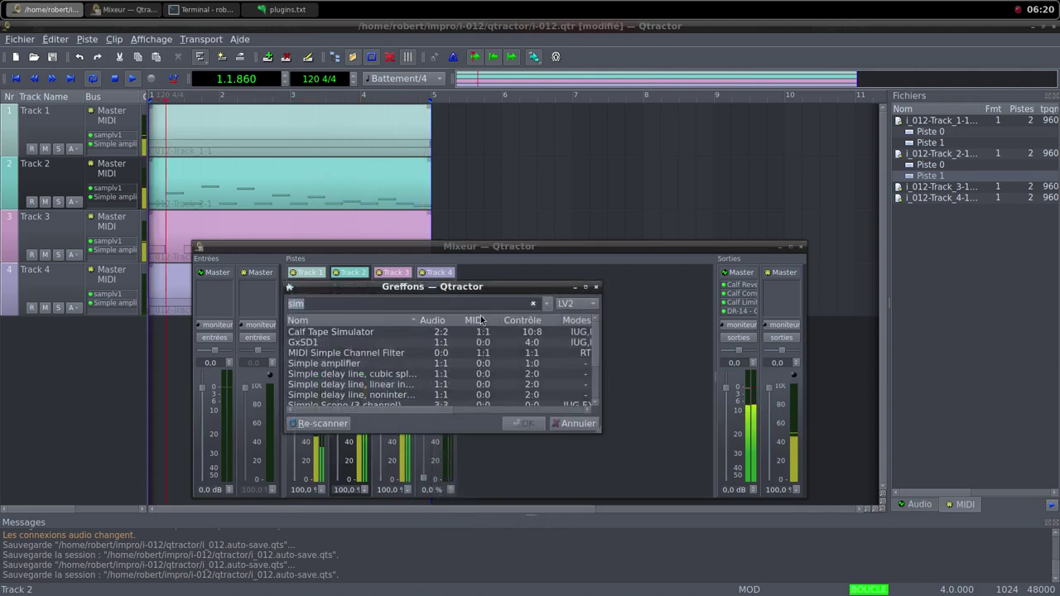
{"action": "type", "text": "pit"}
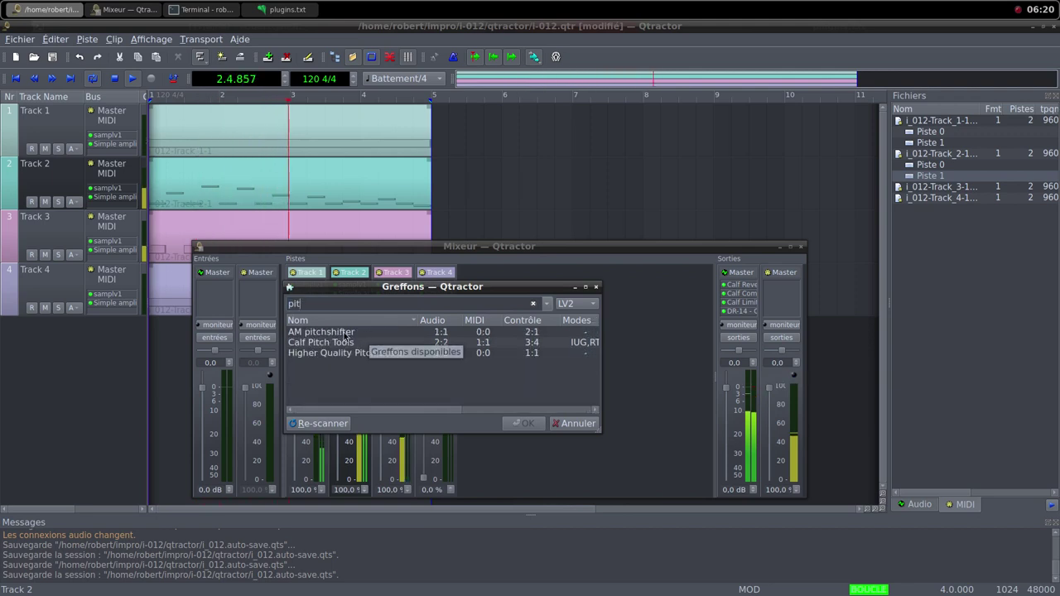
{"action": "double_click", "coordinate": [369, 332]}
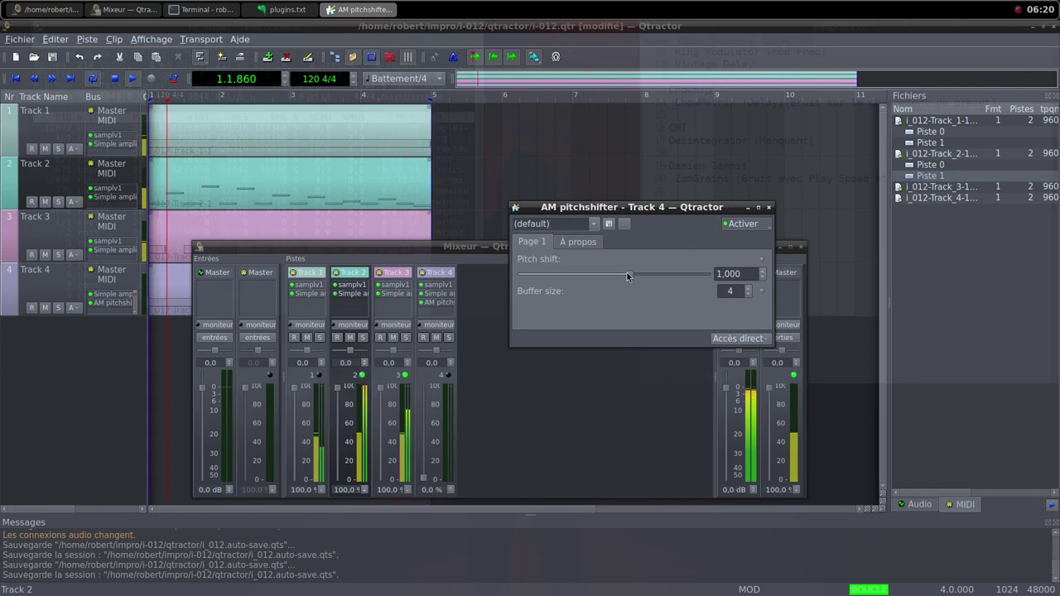
{"action": "left_click_drag", "start_coordinate": [427, 483], "coordinate": [429, 383]}
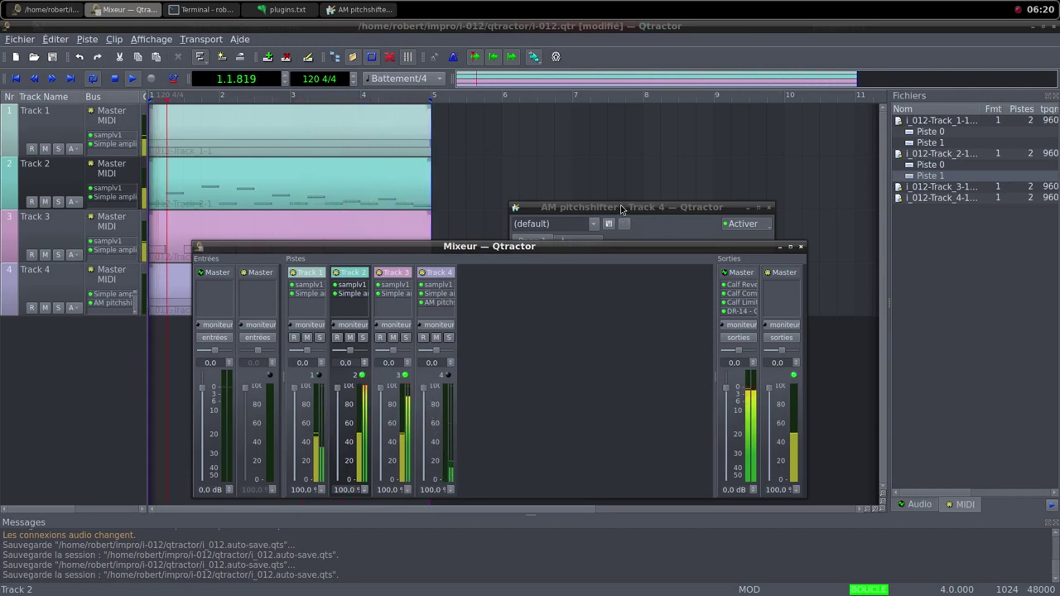
Set the pitch shift of Track 4's AM pitchshifter to about 0.345 and close the plugin window.
{"action": "left_click", "coordinate": [621, 209]}
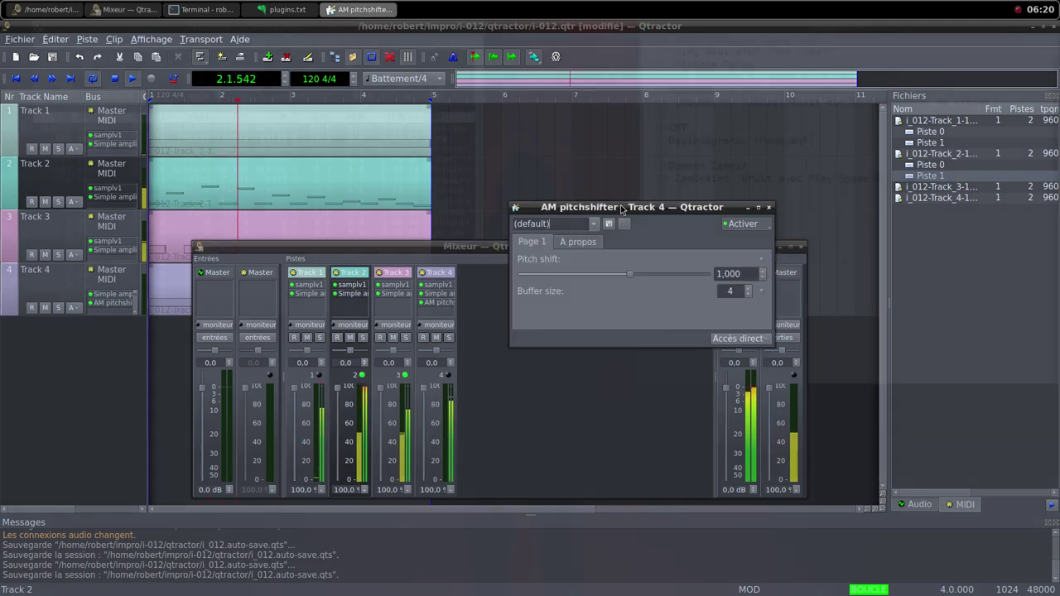
{"action": "left_click_drag", "start_coordinate": [632, 274], "coordinate": [609, 278]}
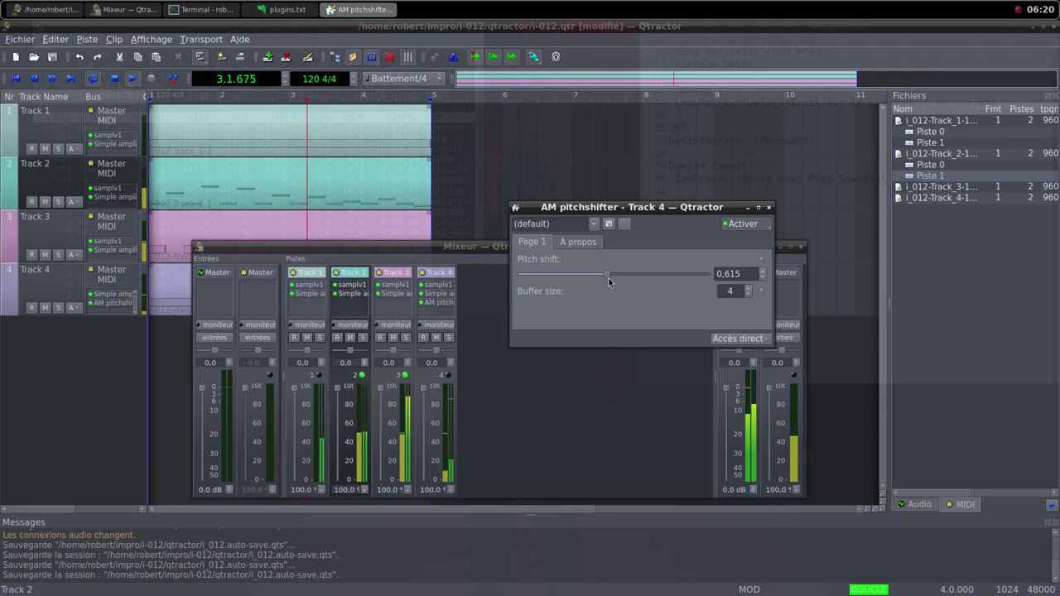
{"action": "left_click_drag", "start_coordinate": [608, 279], "coordinate": [596, 277]}
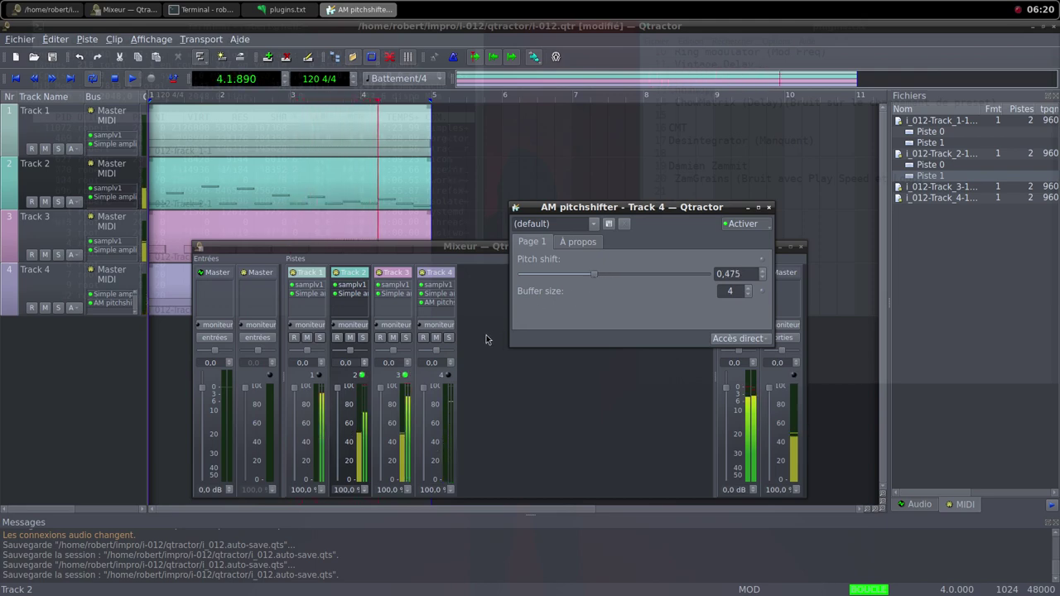
{"action": "left_click", "coordinate": [448, 299]}
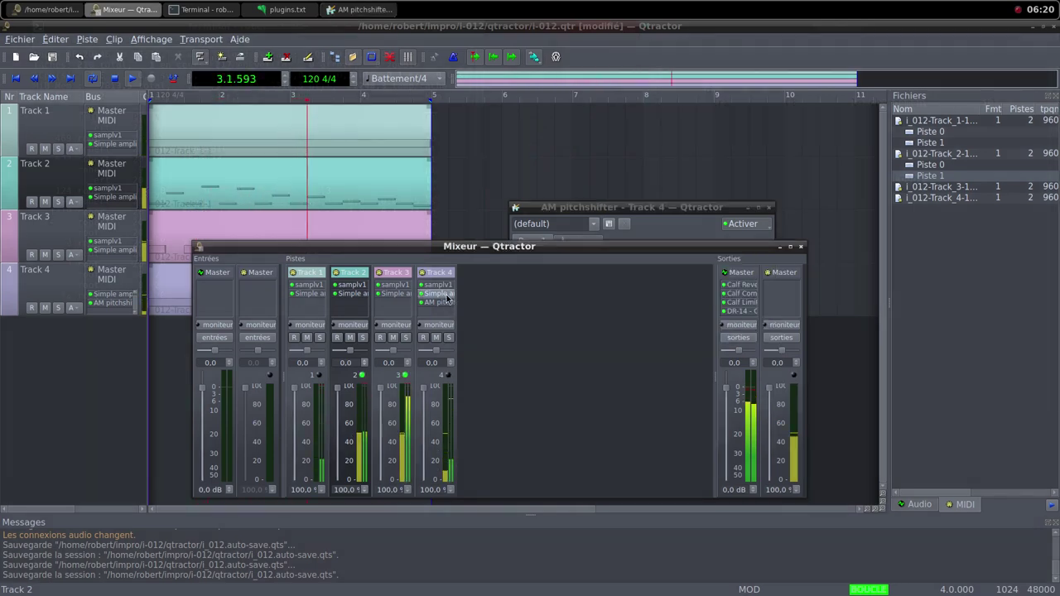
{"action": "left_click", "coordinate": [608, 210]}
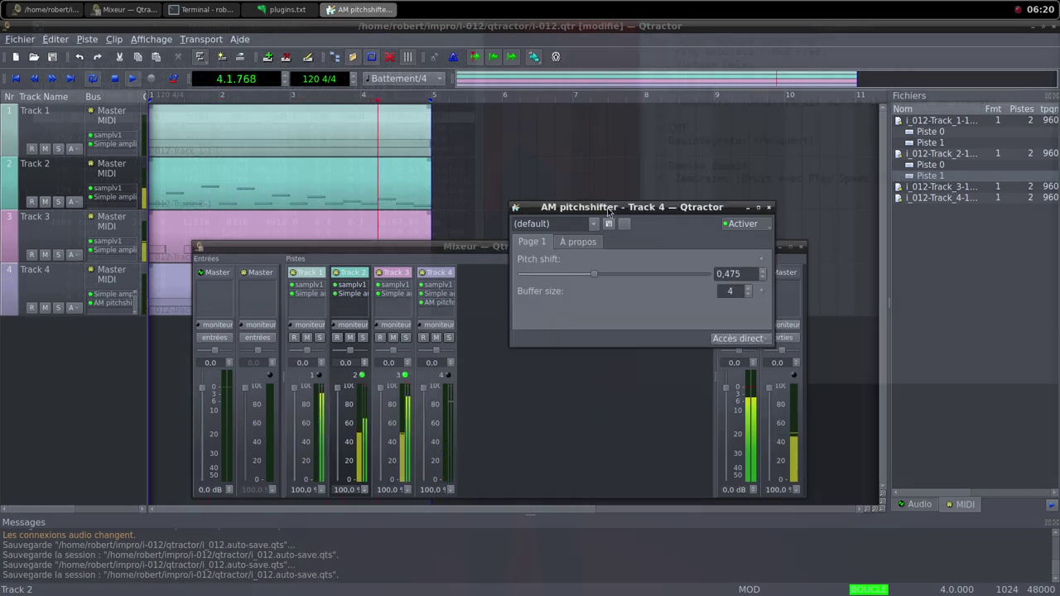
{"action": "left_click_drag", "start_coordinate": [596, 275], "coordinate": [573, 280]}
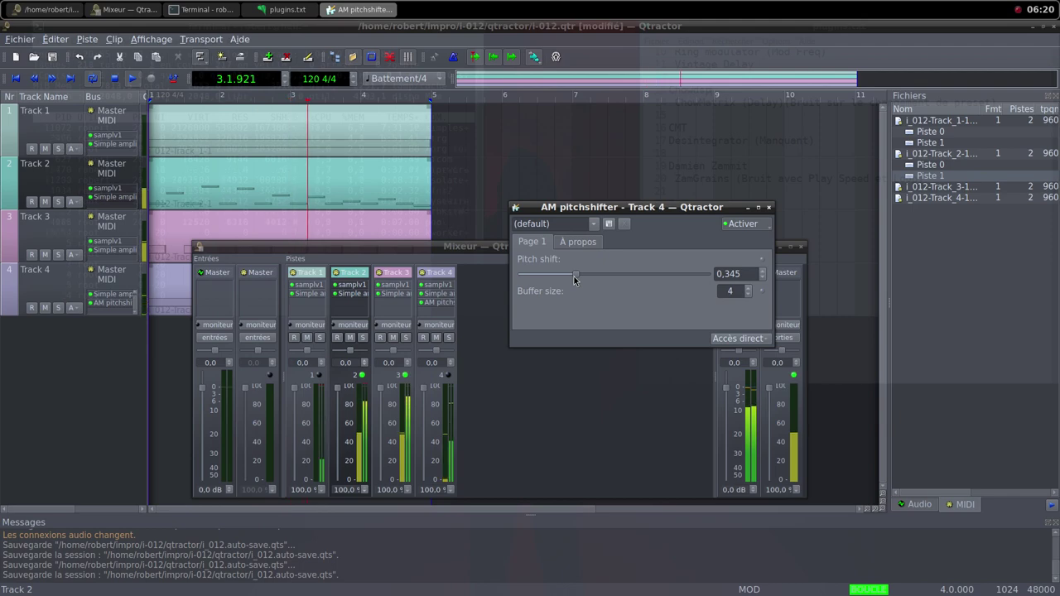
{"action": "left_click", "coordinate": [769, 208]}
Set the gain of Track 4's Simple amplifier to about 4.774 dB and close the plugin window.
{"action": "double_click", "coordinate": [448, 293]}
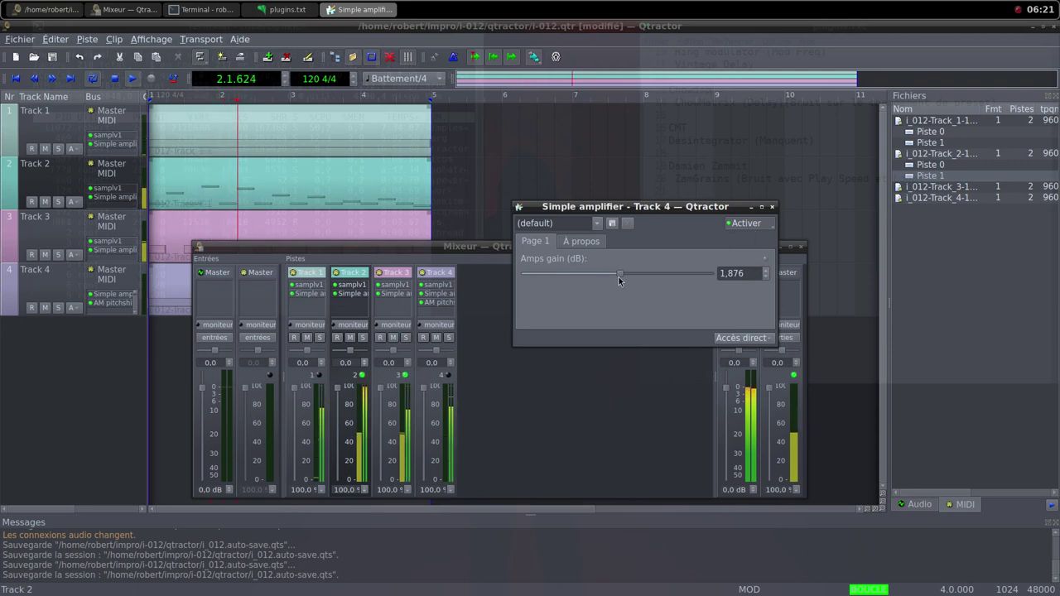
{"action": "left_click_drag", "start_coordinate": [620, 273], "coordinate": [625, 274]}
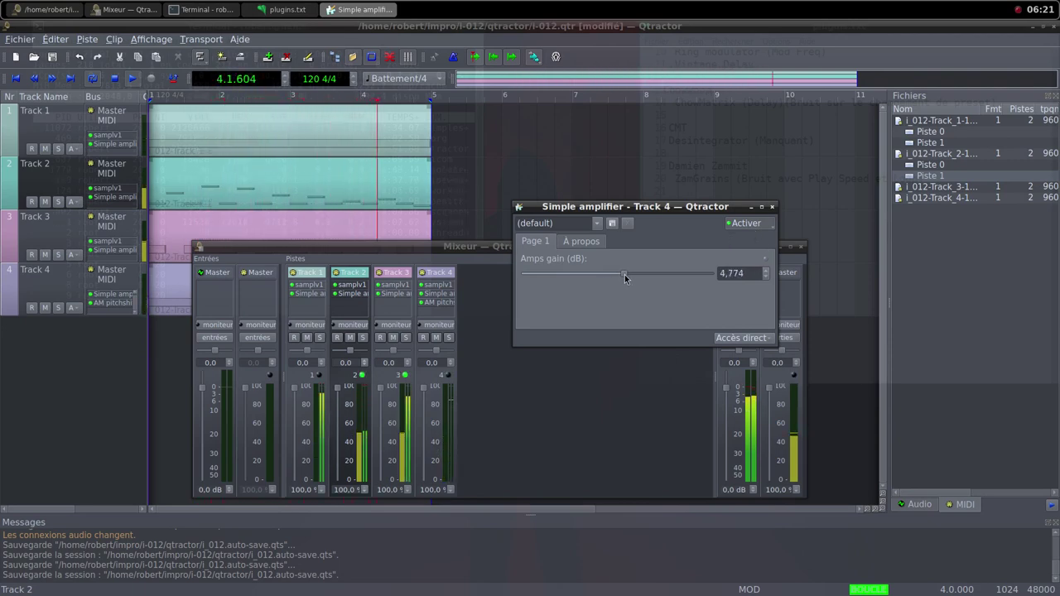
{"action": "left_click_drag", "start_coordinate": [625, 274], "coordinate": [627, 274]}
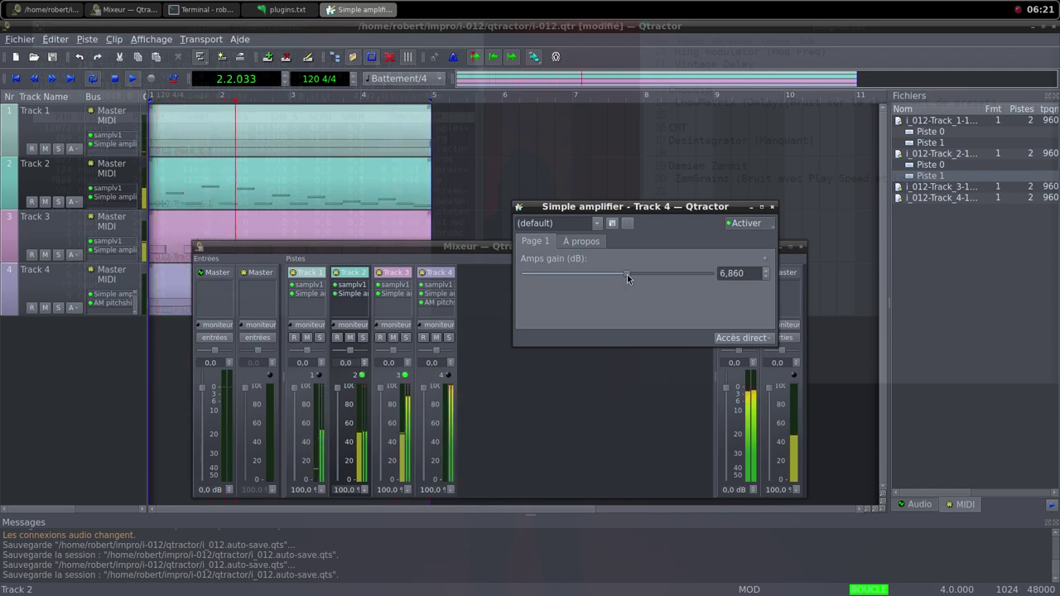
{"action": "left_click_drag", "start_coordinate": [627, 274], "coordinate": [625, 277]}
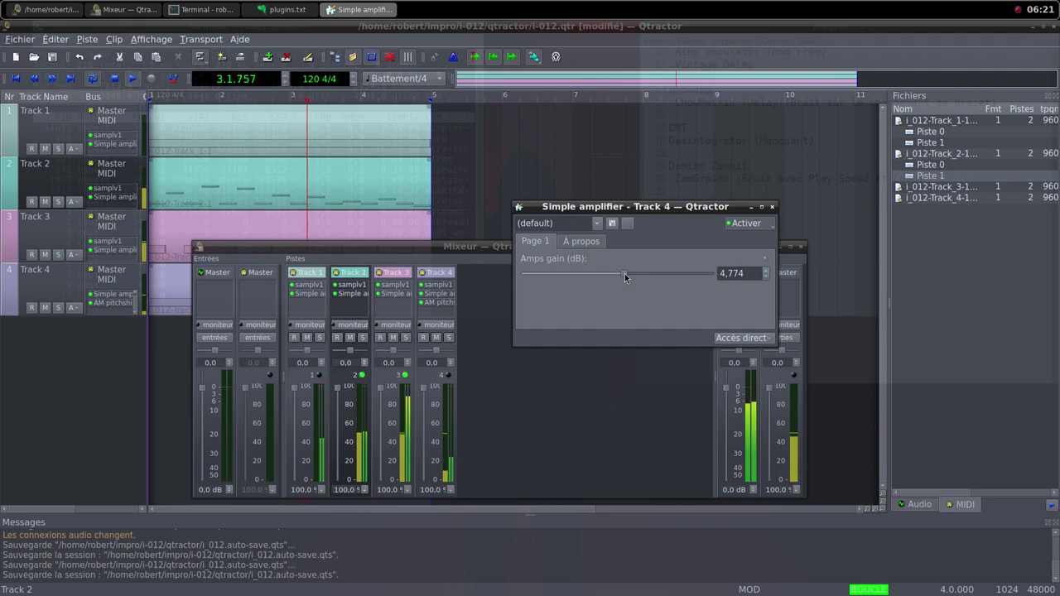
{"action": "left_click", "coordinate": [772, 206]}
Start adding a new track, Track 5, and give it the samplv1 sampler plugin.
{"action": "right_click", "coordinate": [540, 333]}
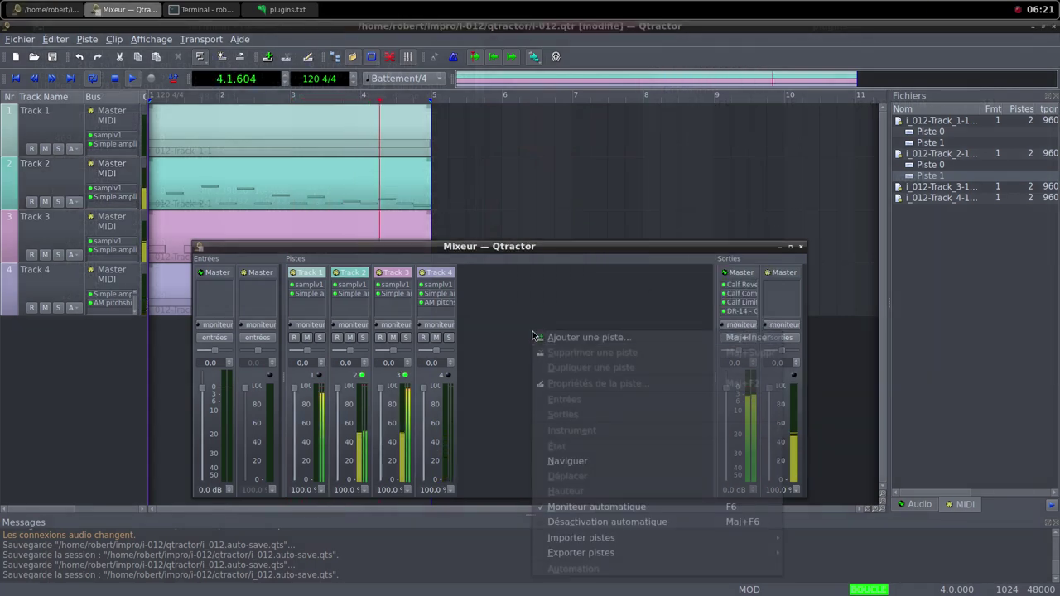
{"action": "left_click", "coordinate": [546, 339]}
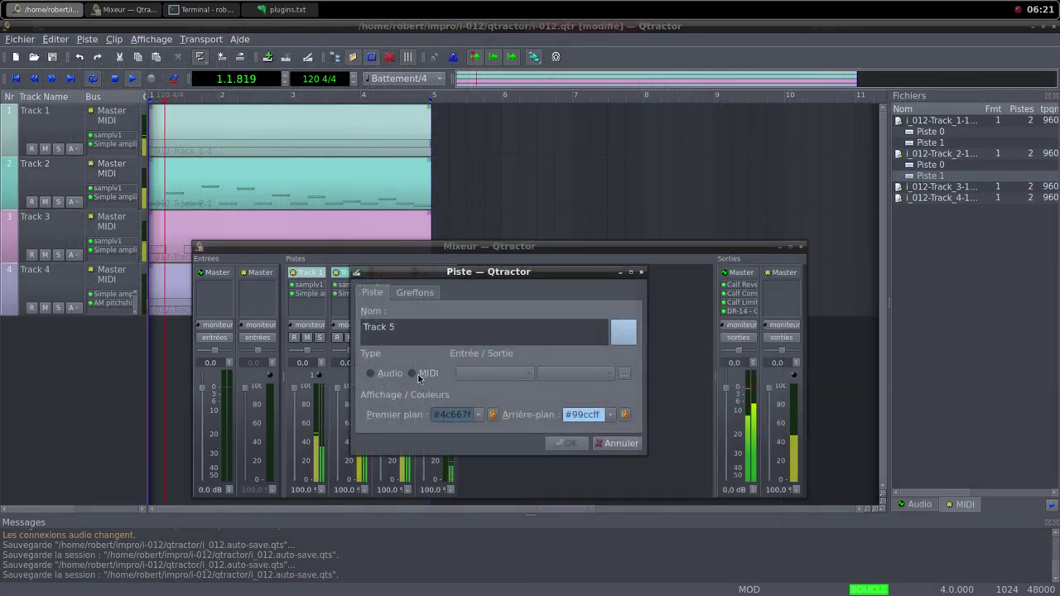
{"action": "left_click", "coordinate": [414, 292]}
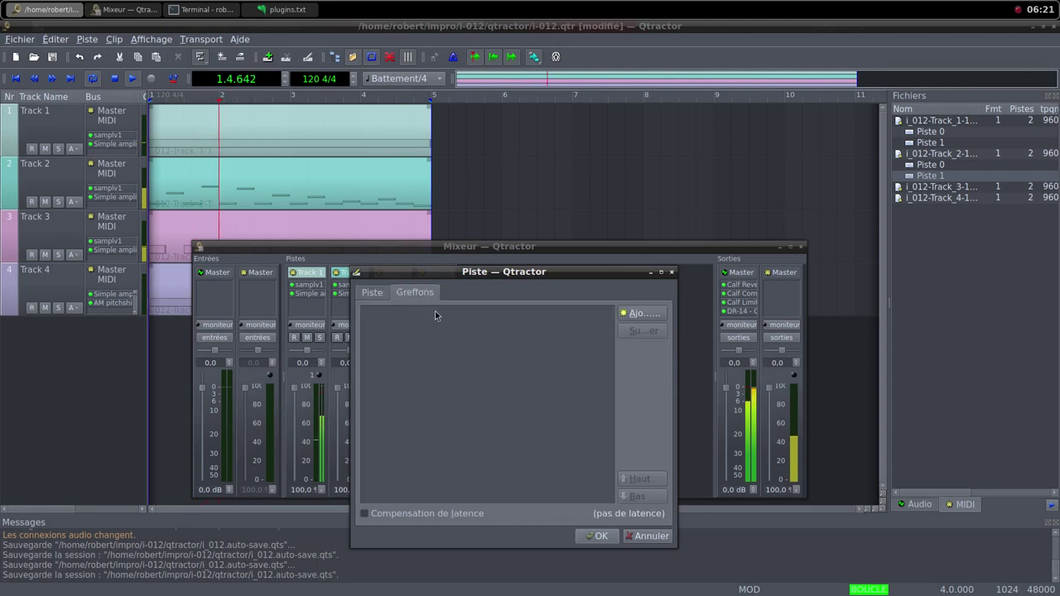
{"action": "left_click", "coordinate": [635, 315]}
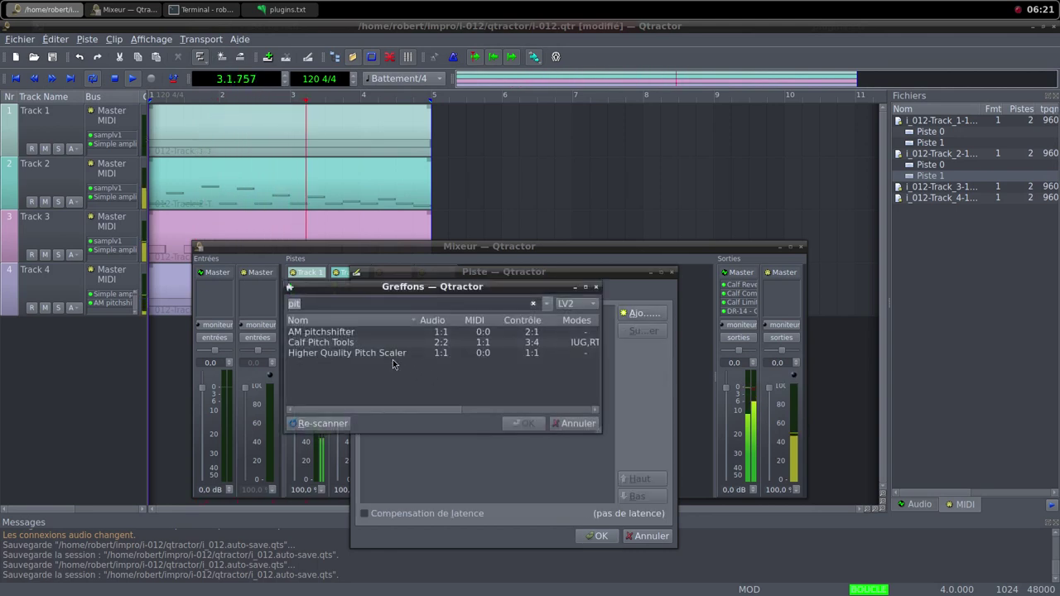
{"action": "type", "text": "sam"}
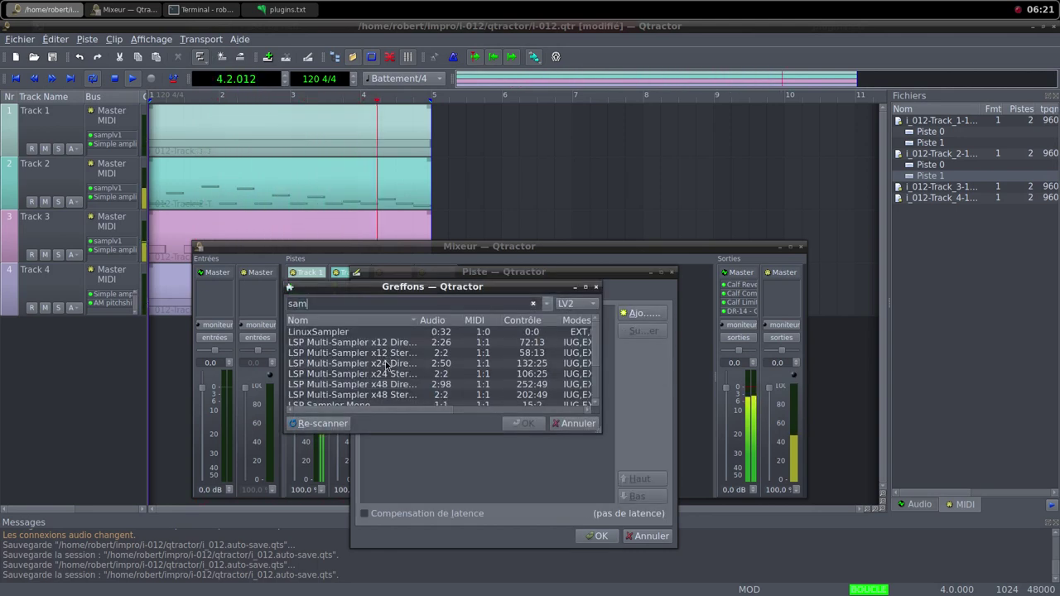
{"action": "scroll", "coordinate": [385, 366], "scroll_direction": "down", "scroll_amount": 2}
{"action": "double_click", "coordinate": [372, 396]}
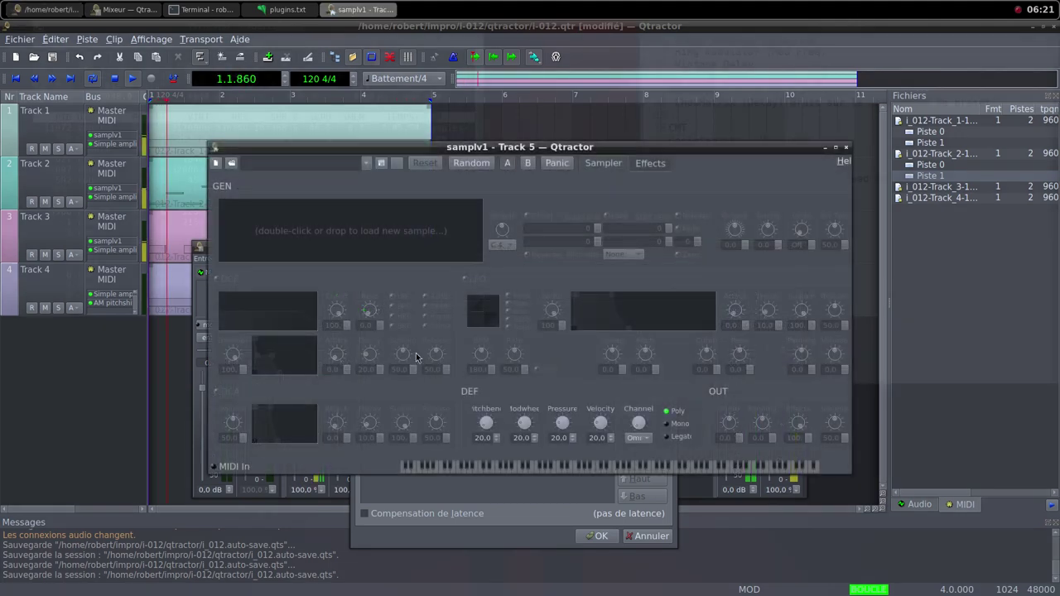
Load the sample 439317__vor0nwe__3-oclock.wav from the i-012 samples folder into Track 5's samplv1.
{"action": "double_click", "coordinate": [361, 241]}
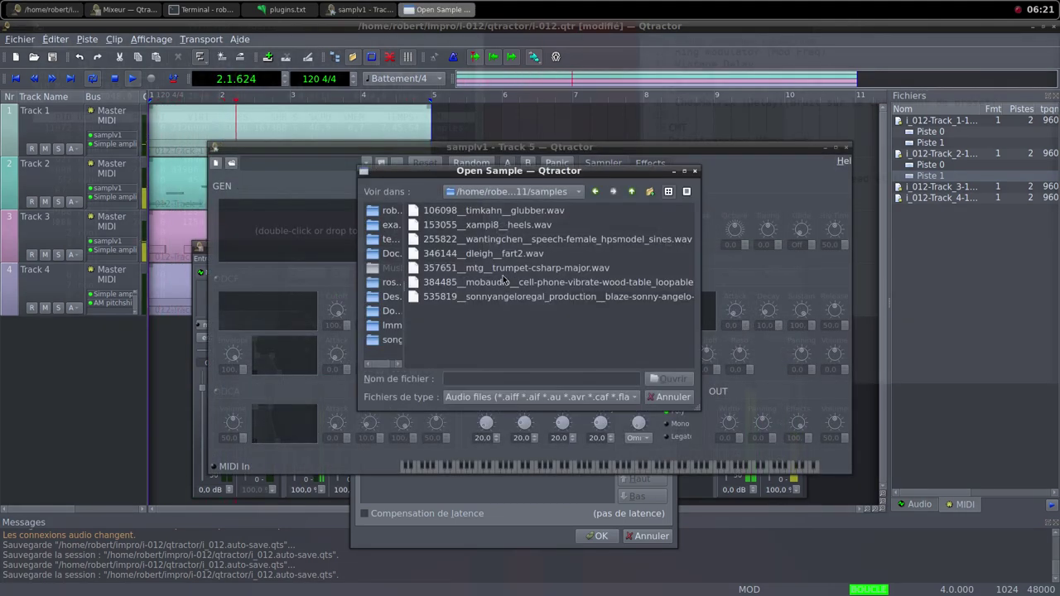
{"action": "left_click", "coordinate": [630, 192]}
{"action": "left_click", "coordinate": [630, 192]}
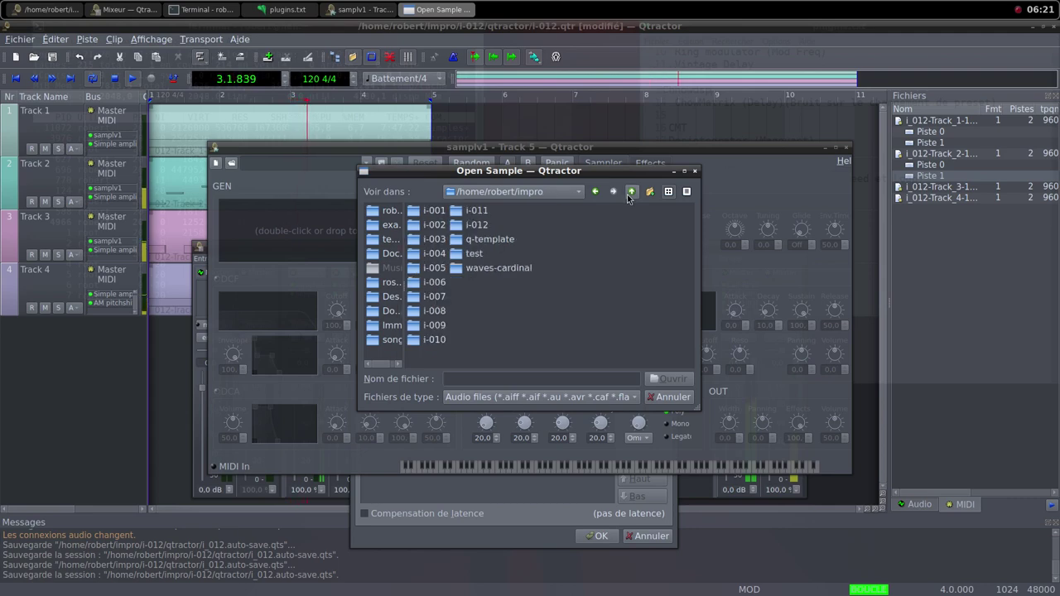
{"action": "double_click", "coordinate": [491, 229]}
{"action": "double_click", "coordinate": [455, 227]}
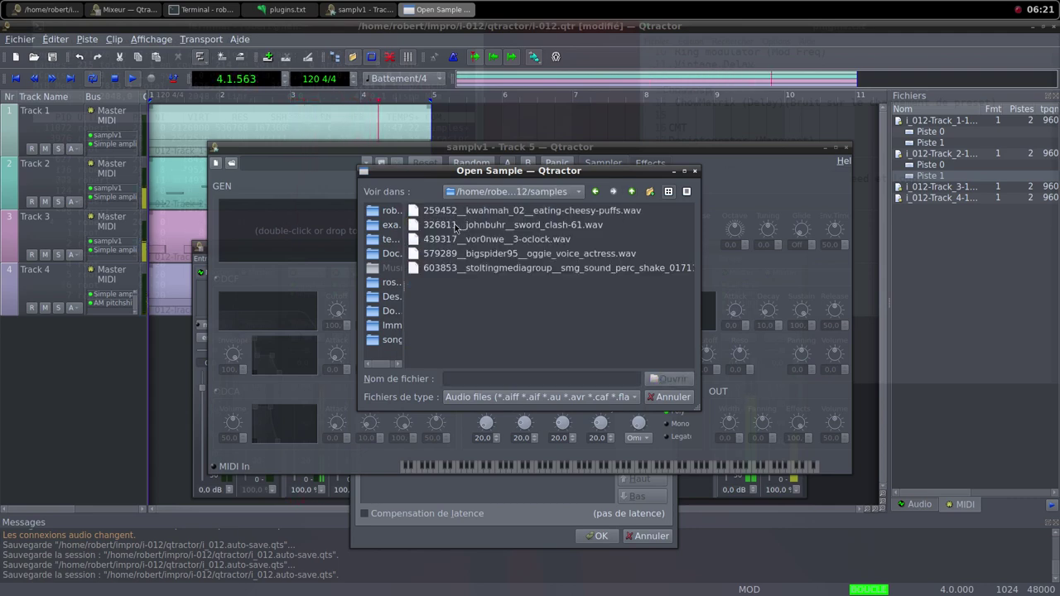
{"action": "left_click", "coordinate": [560, 238]}
{"action": "left_click", "coordinate": [660, 379]}
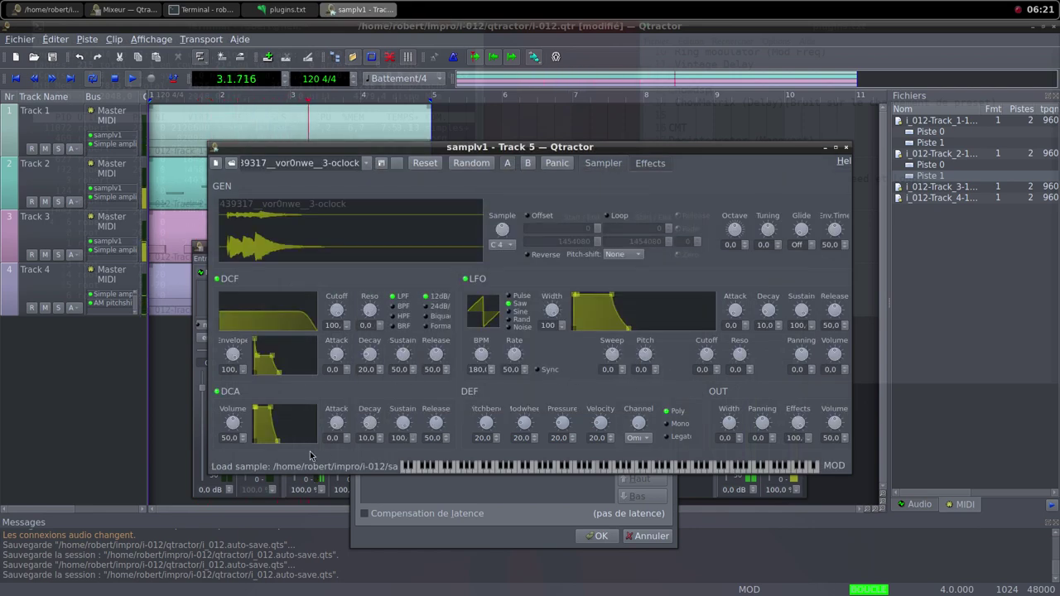
Set samplv1's DCA volume and output volume to 100 and close the plugin window.
{"action": "left_click_drag", "start_coordinate": [242, 429], "coordinate": [242, 449]}
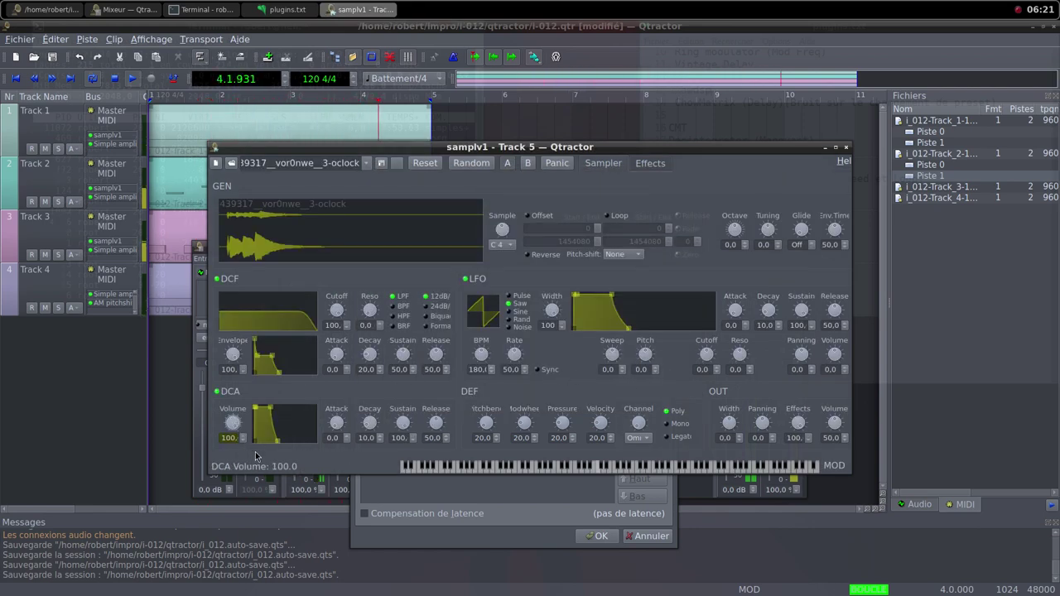
{"action": "left_click_drag", "start_coordinate": [838, 425], "coordinate": [840, 390]}
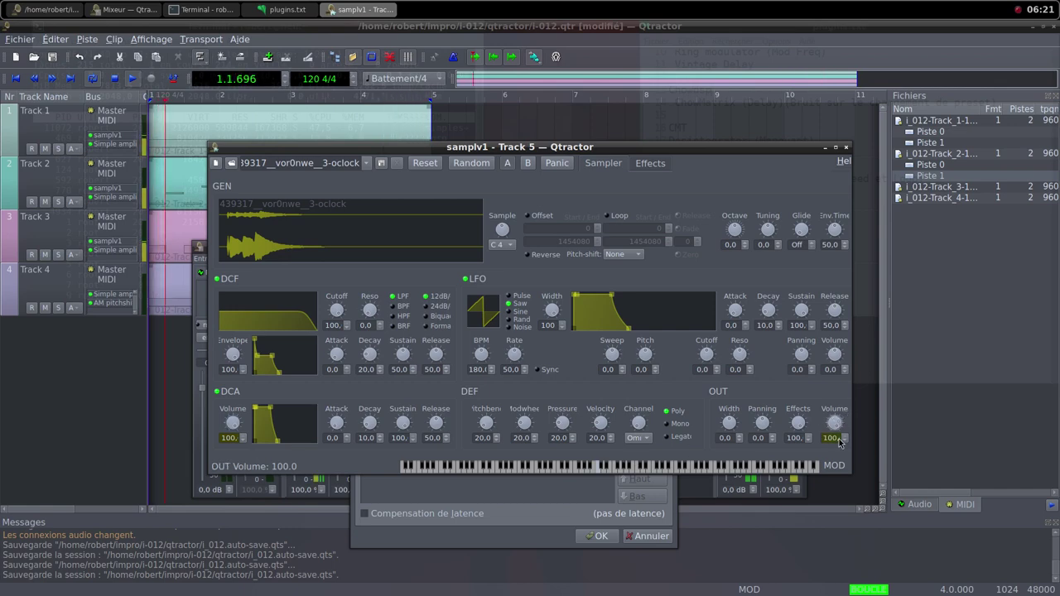
{"action": "left_click", "coordinate": [845, 148]}
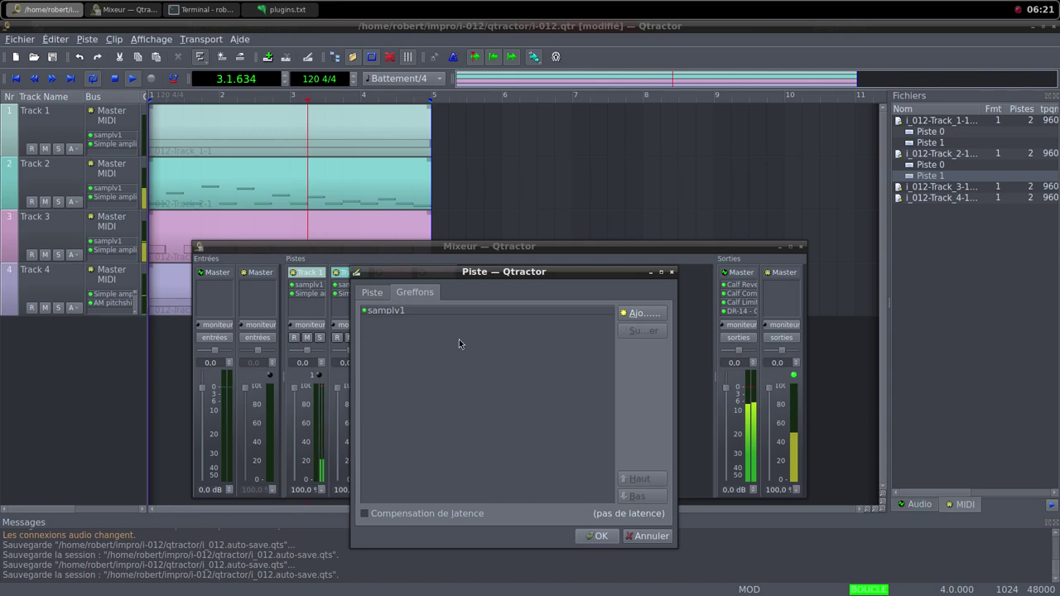
Add the LV2 Simple amplifier to Track 5's plugins after samplv1, close its window and confirm the new track.
{"action": "left_click", "coordinate": [640, 313]}
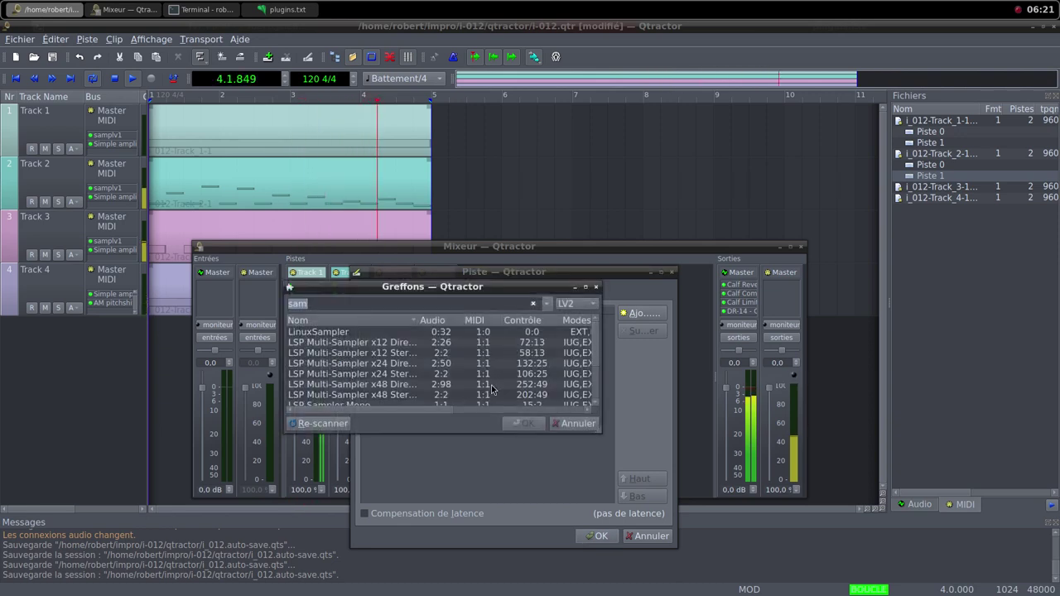
{"action": "type", "text": "sim"}
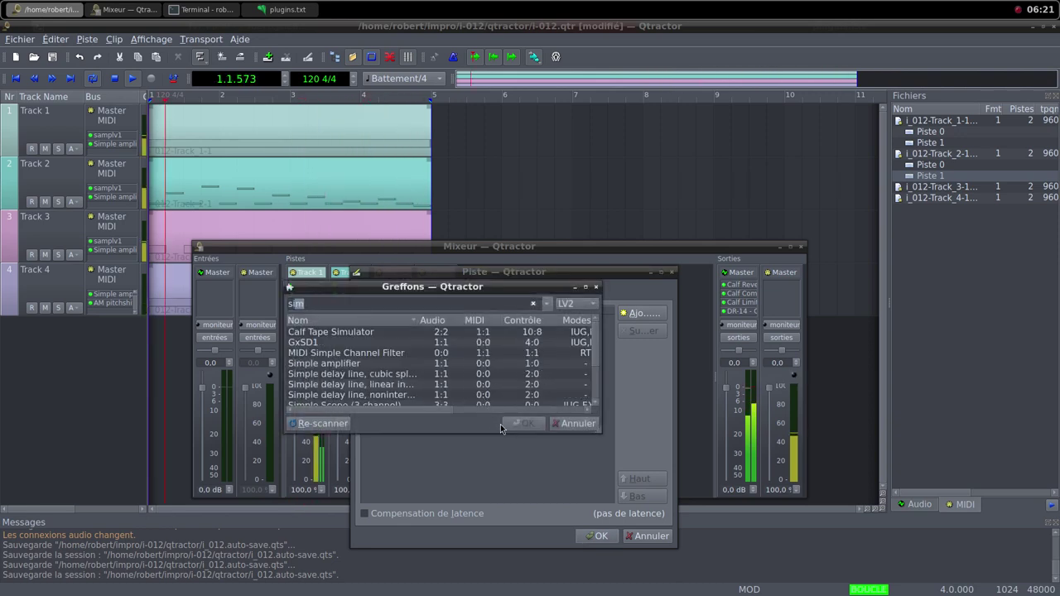
{"action": "double_click", "coordinate": [366, 365]}
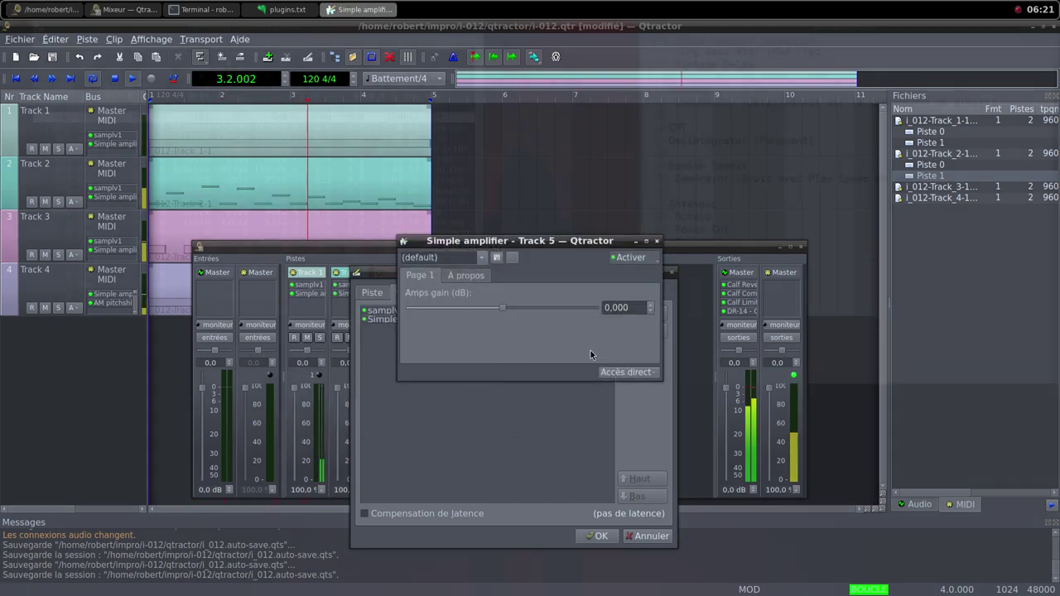
{"action": "left_click", "coordinate": [658, 242]}
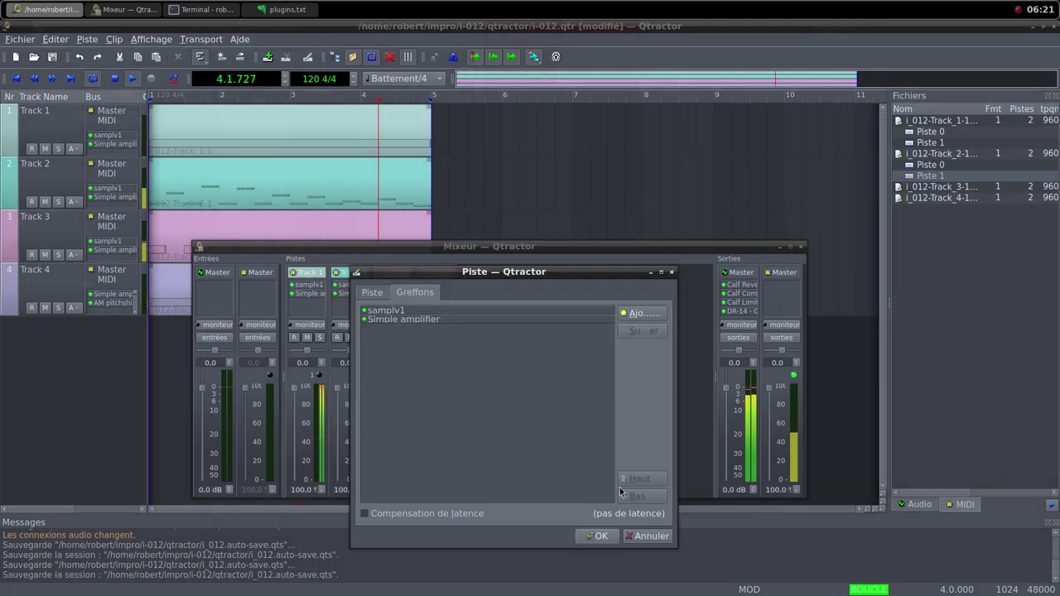
{"action": "left_click", "coordinate": [597, 537]}
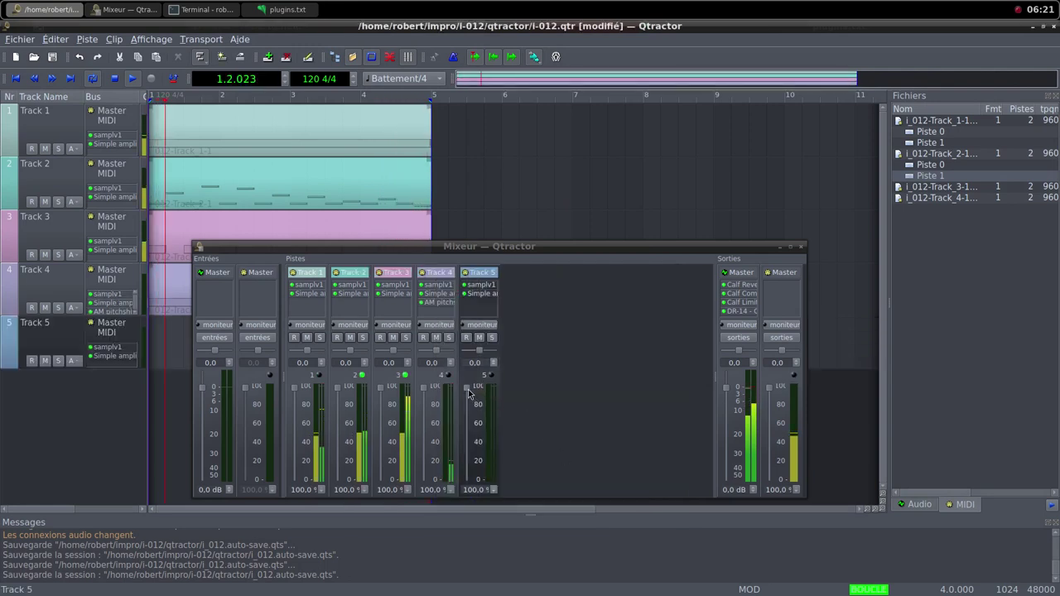
Lower the mixer volumes of Track 5 and Track 2 to 0%.
{"action": "left_click_drag", "start_coordinate": [465, 431], "coordinate": [465, 489]}
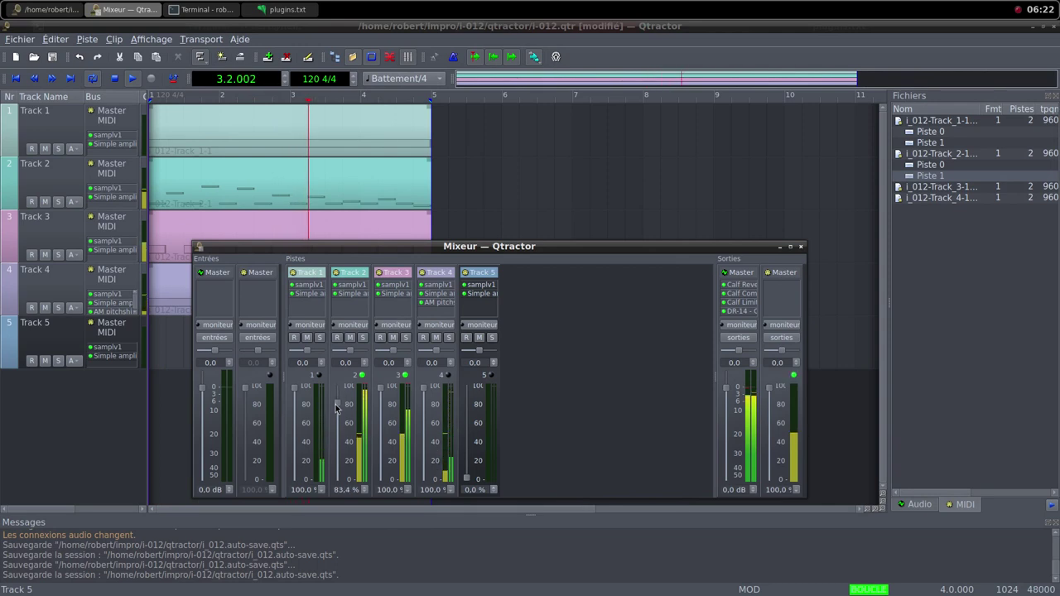
{"action": "left_click_drag", "start_coordinate": [337, 387], "coordinate": [347, 483]}
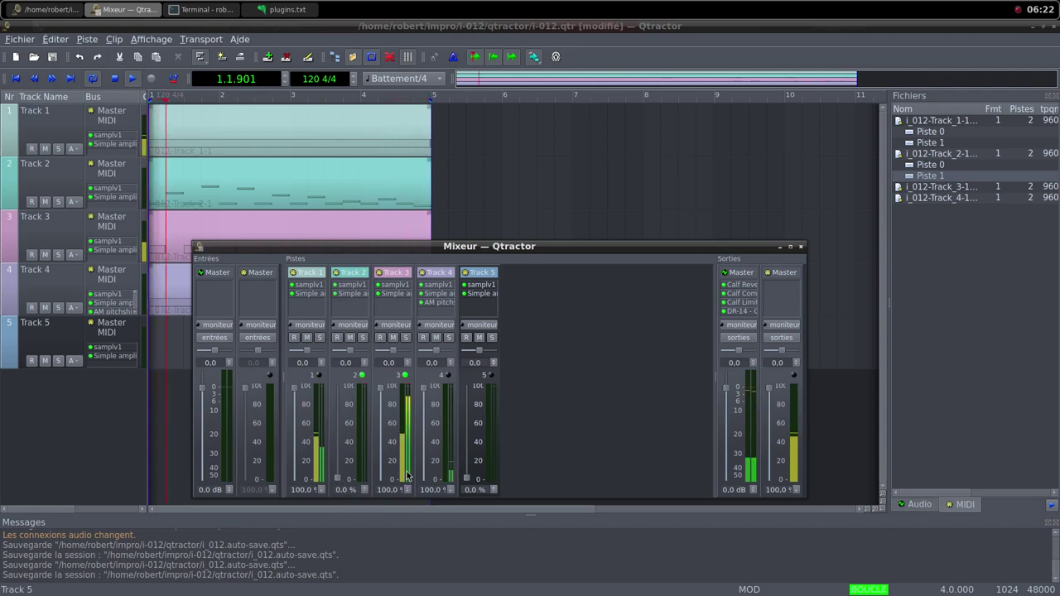
Insert the LV2 plugin "the infamous octolo" on Track 2 and close its window.
{"action": "right_click", "coordinate": [350, 303]}
{"action": "left_click", "coordinate": [364, 308]}
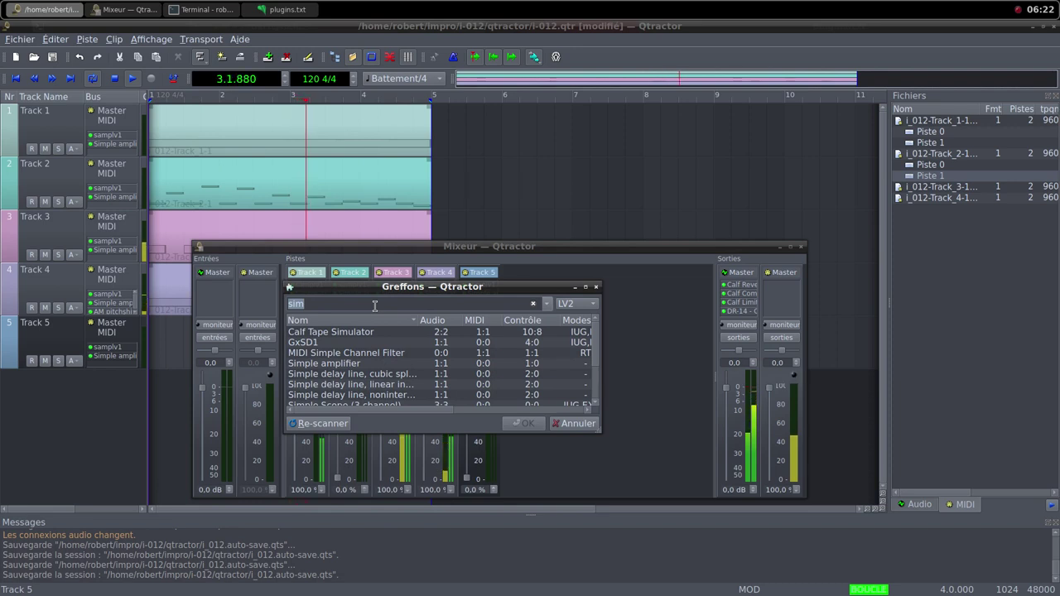
{"action": "type", "text": "octo"}
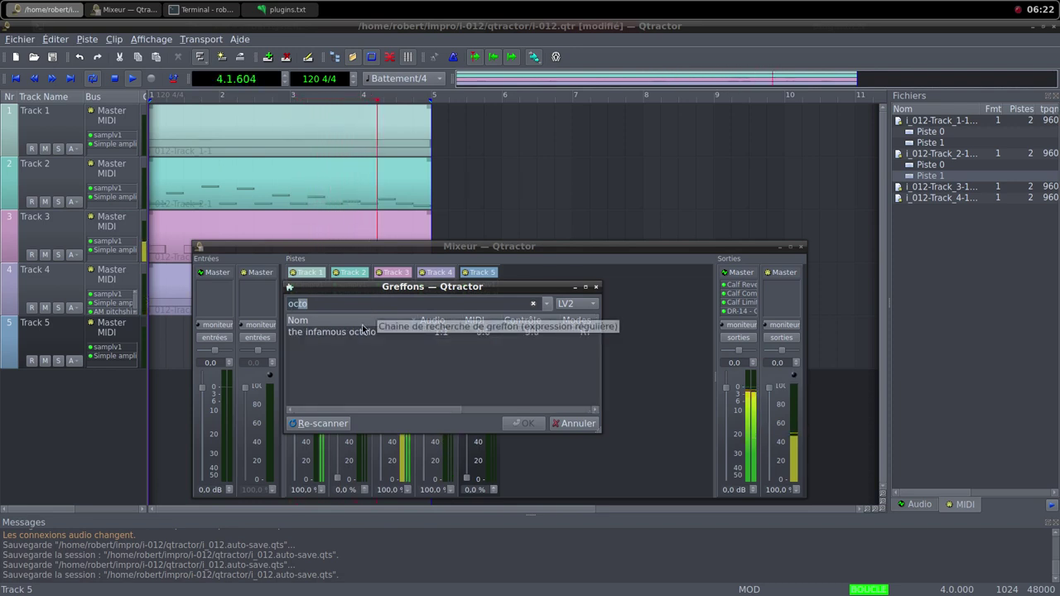
{"action": "left_click", "coordinate": [357, 335]}
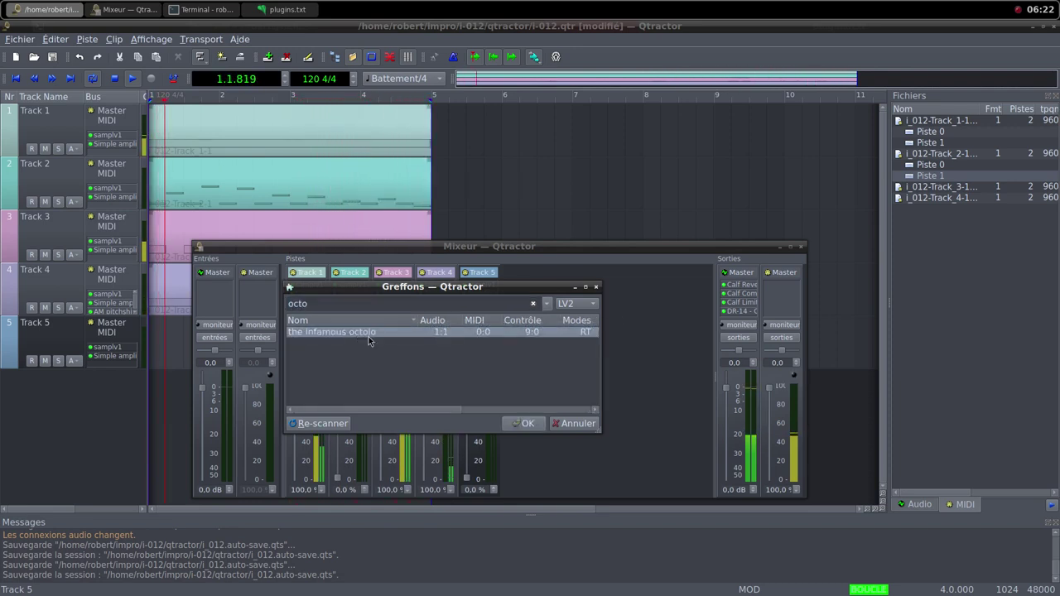
{"action": "left_click", "coordinate": [522, 423]}
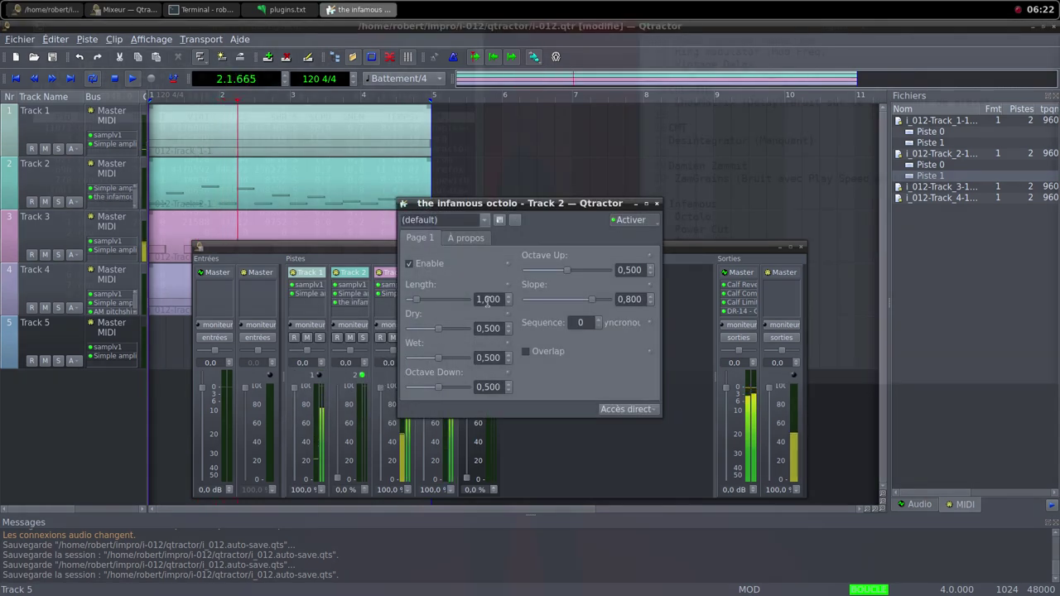
{"action": "left_click", "coordinate": [657, 203]}
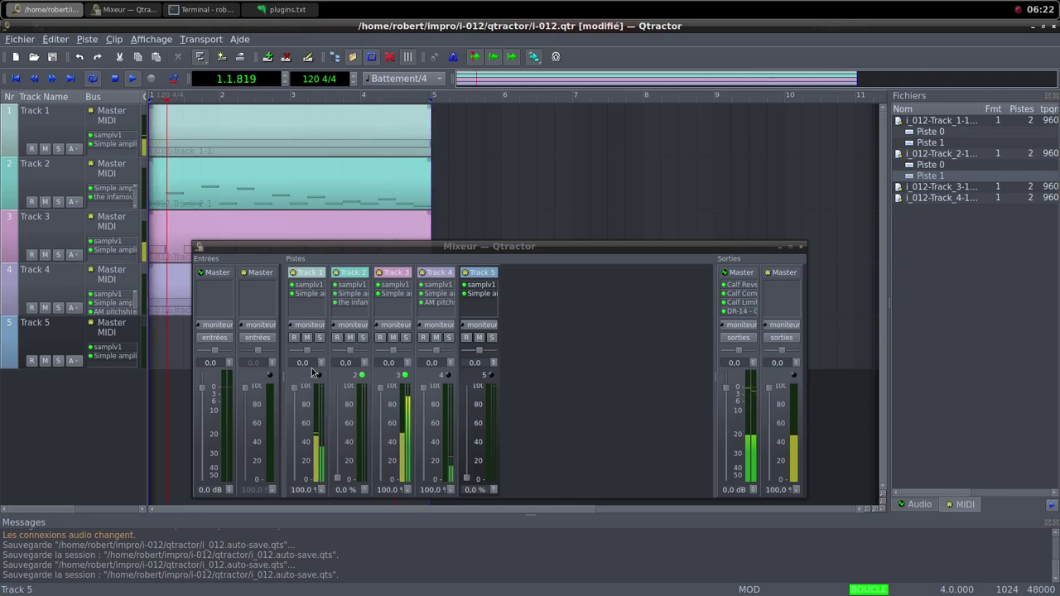
Create a new MIDI clip at the start of Track 5 and open it in the MIDI editor.
{"action": "right_click", "coordinate": [178, 339]}
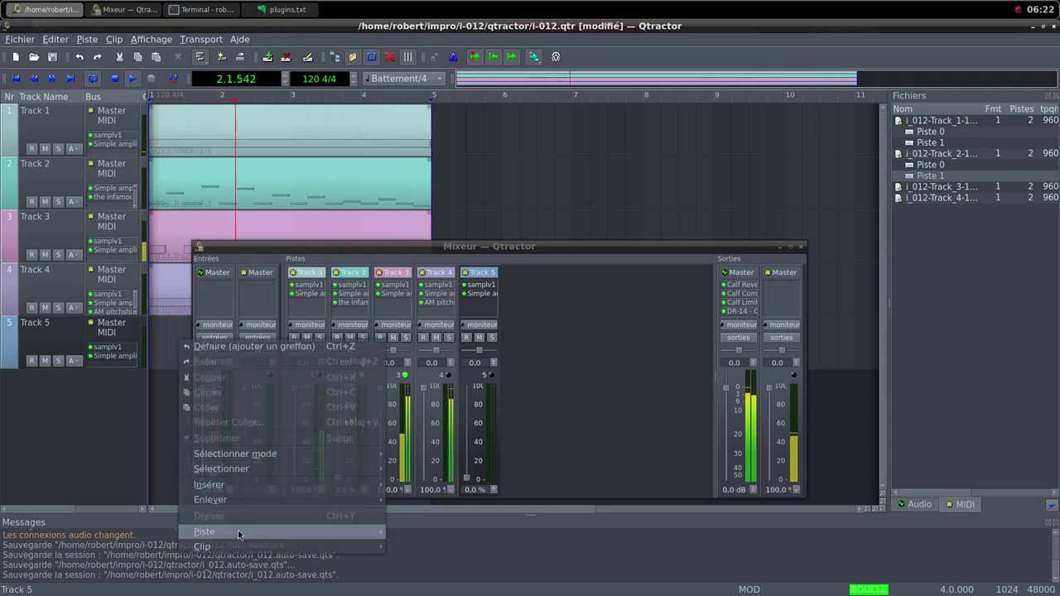
{"action": "mouse_move", "coordinate": [307, 549]}
{"action": "left_click", "coordinate": [463, 375]}
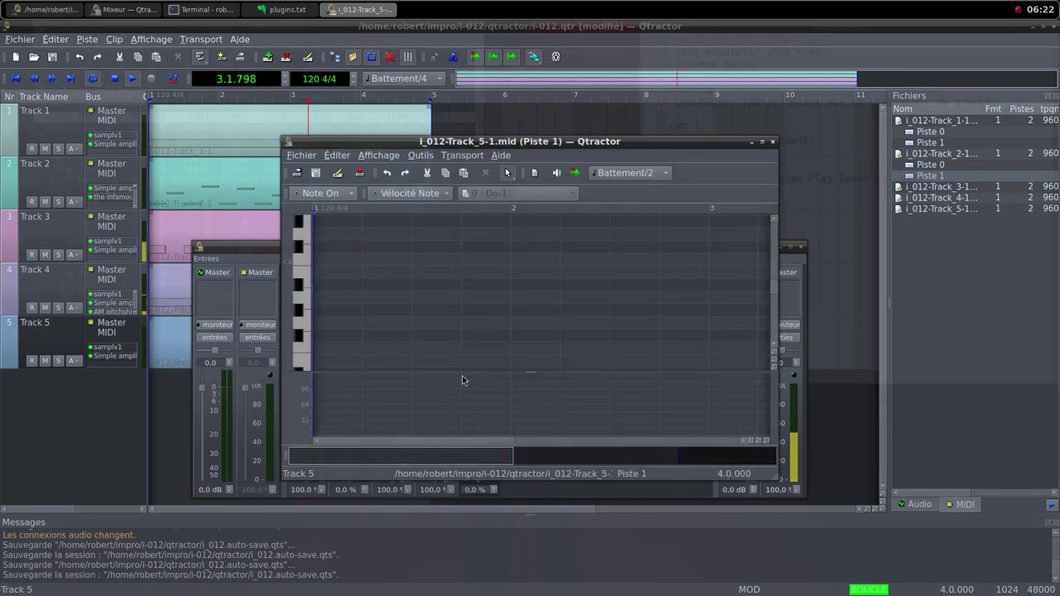
Check the duration of the 3 o'clock sound on its Freesound page in Firefox and return to Track 5's MIDI editor in Qtractor.
{"action": "middle_click", "coordinate": [578, 5]}
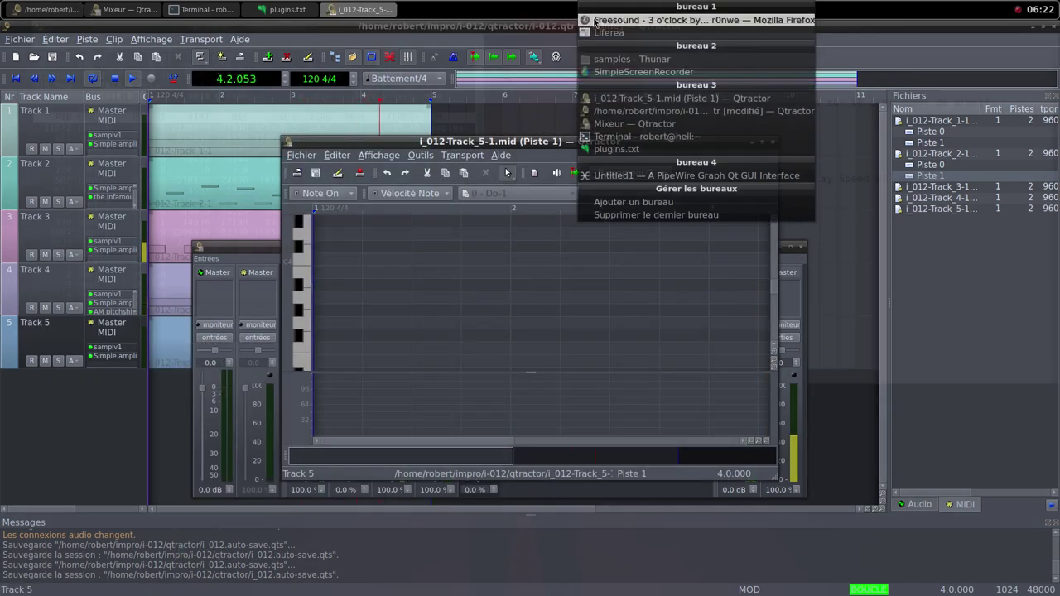
{"action": "left_click", "coordinate": [596, 24]}
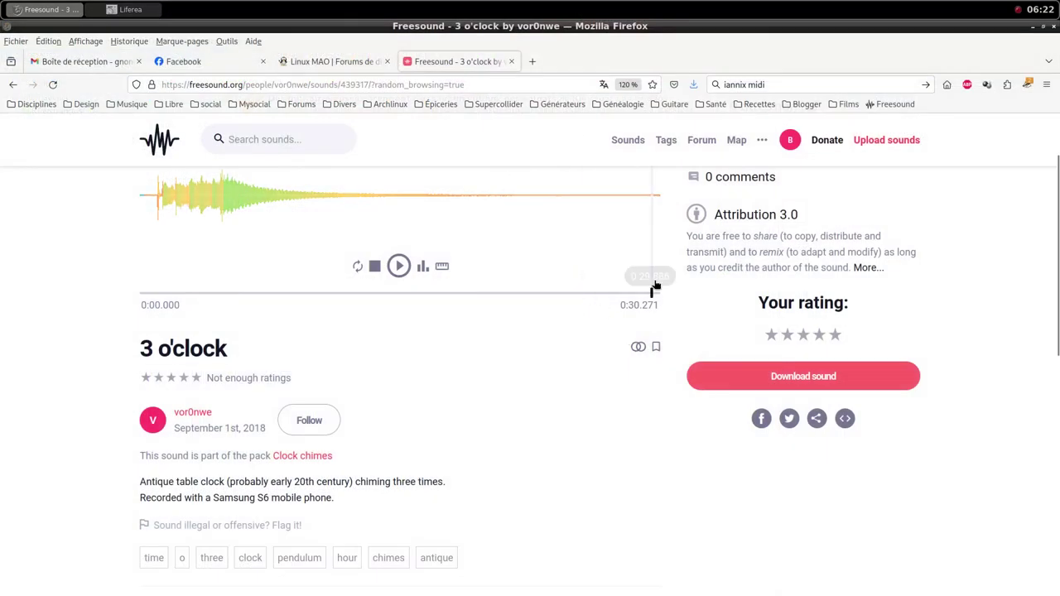
{"action": "middle_click", "coordinate": [450, 6]}
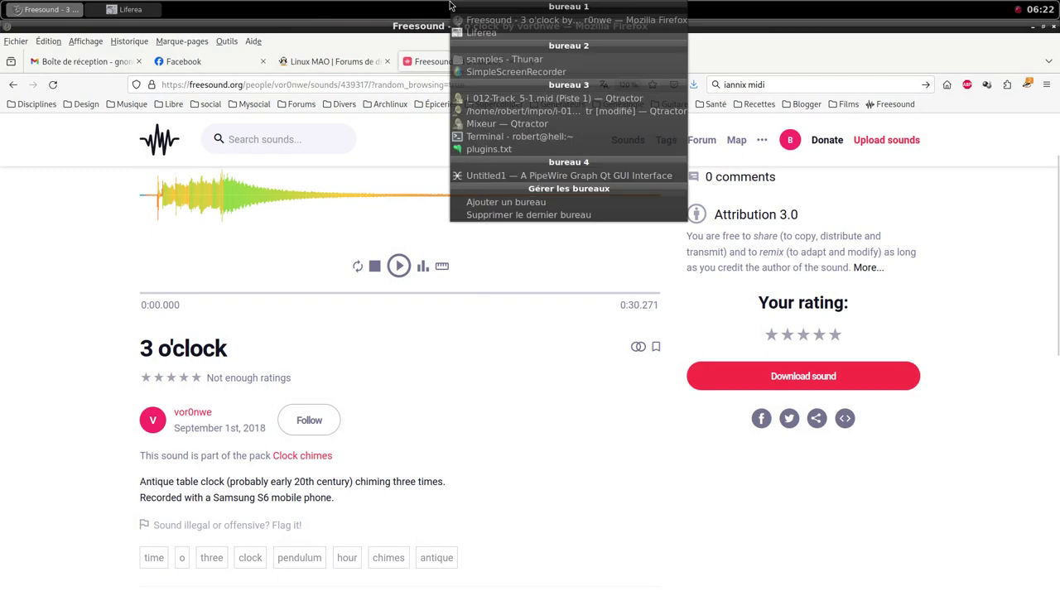
{"action": "left_click", "coordinate": [481, 101]}
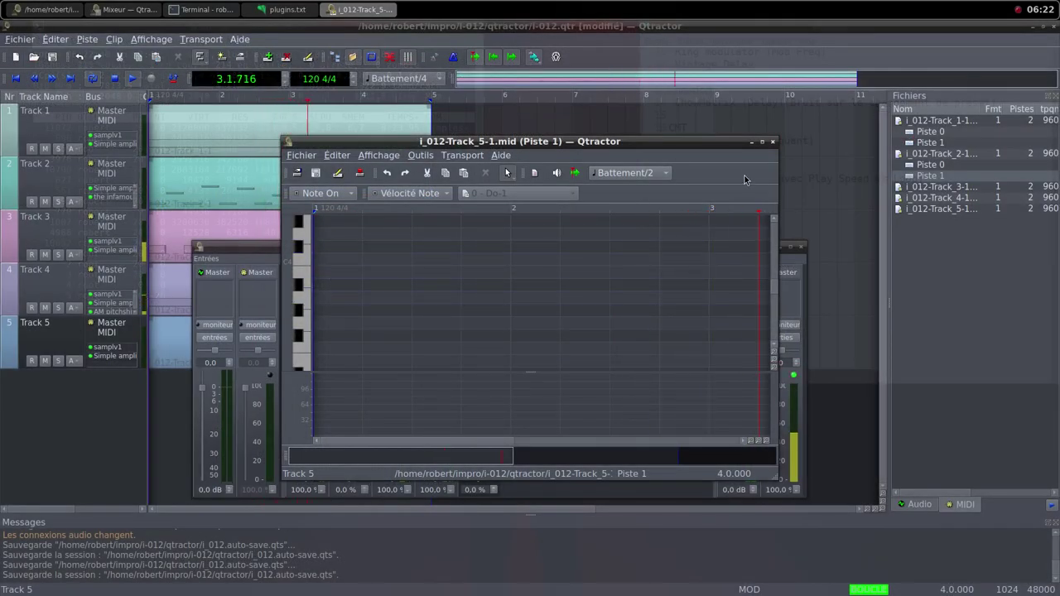
Turn on note editing, draw one C4 note spanning bars 1 to 4 in Track 5's clip, and close the MIDI editor.
{"action": "left_click", "coordinate": [764, 142]}
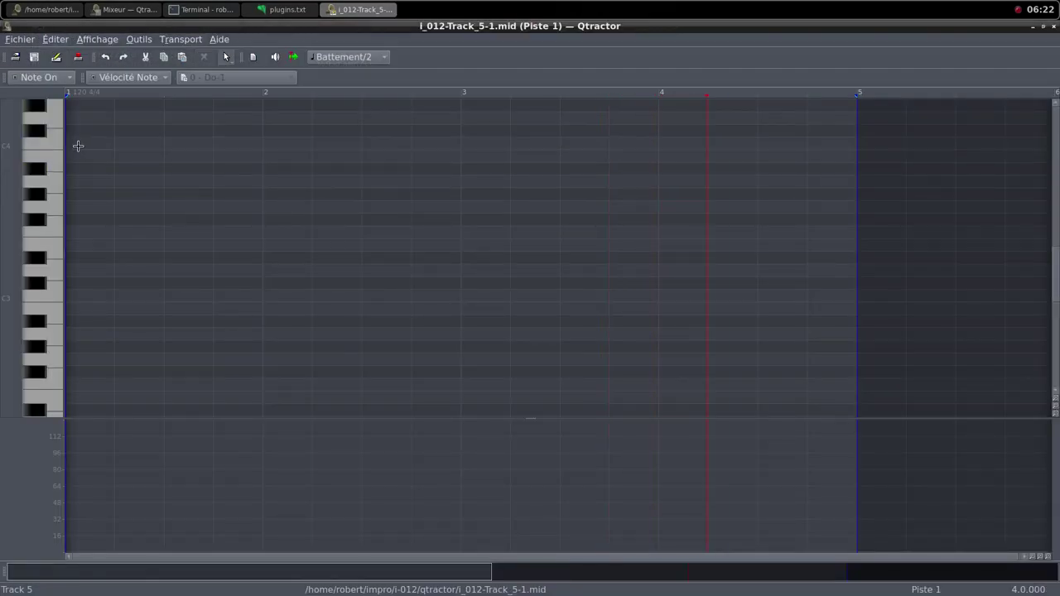
{"action": "left_click_drag", "start_coordinate": [77, 147], "coordinate": [346, 149]}
{"action": "left_click", "coordinate": [226, 56]}
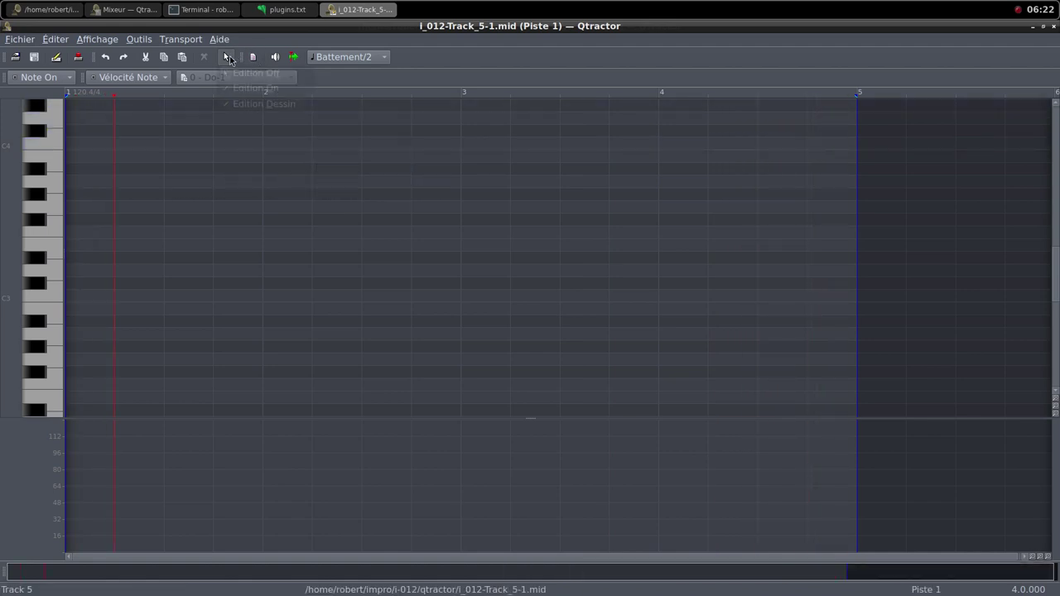
{"action": "left_click", "coordinate": [234, 73]}
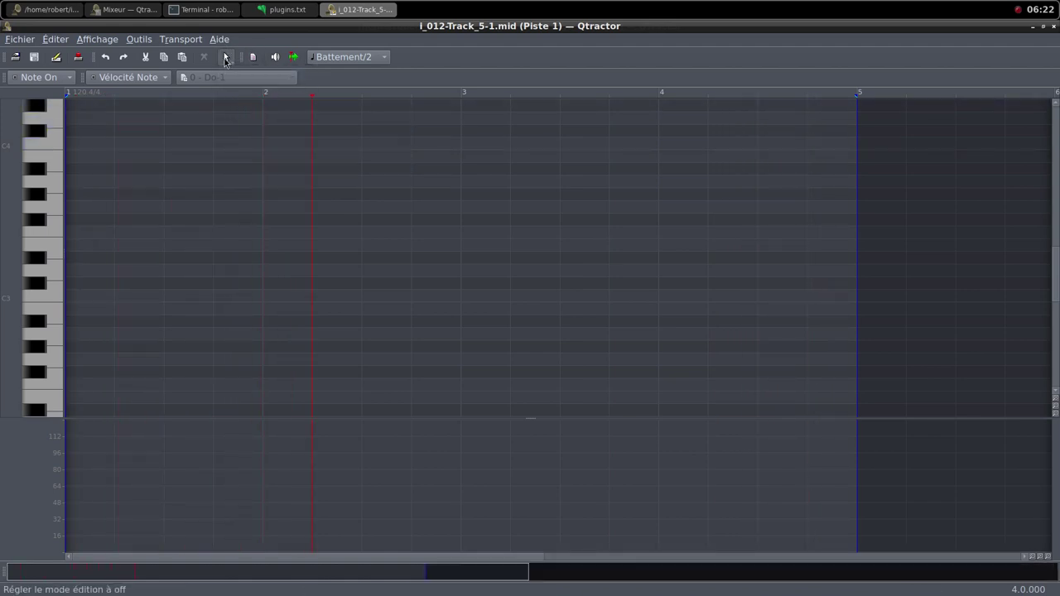
{"action": "left_click", "coordinate": [226, 56]}
{"action": "left_click", "coordinate": [240, 88]}
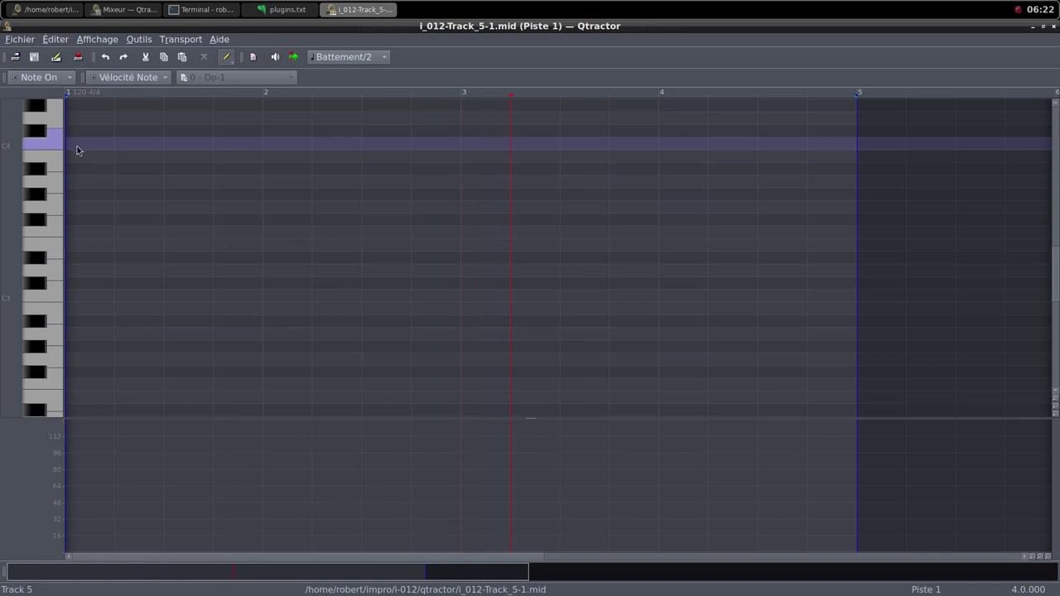
{"action": "left_click_drag", "start_coordinate": [77, 147], "coordinate": [861, 142]}
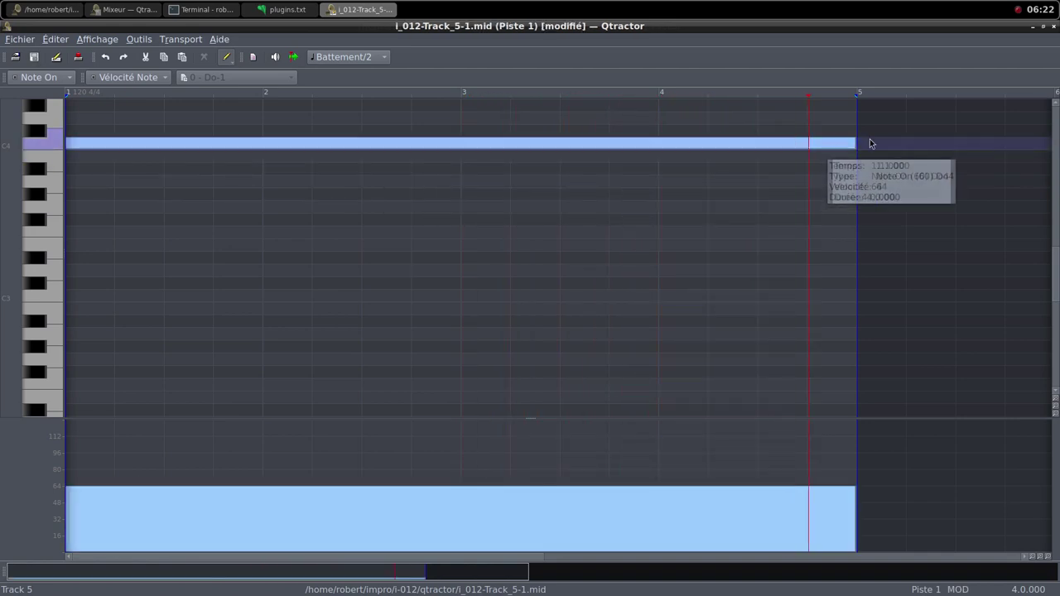
{"action": "left_click", "coordinate": [1044, 26]}
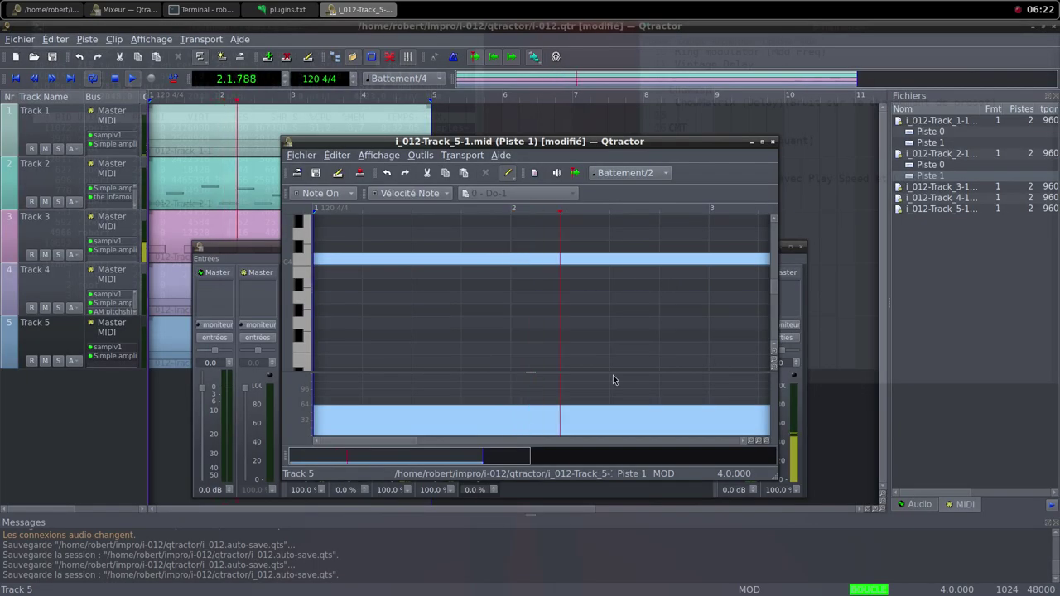
{"action": "left_click", "coordinate": [773, 142]}
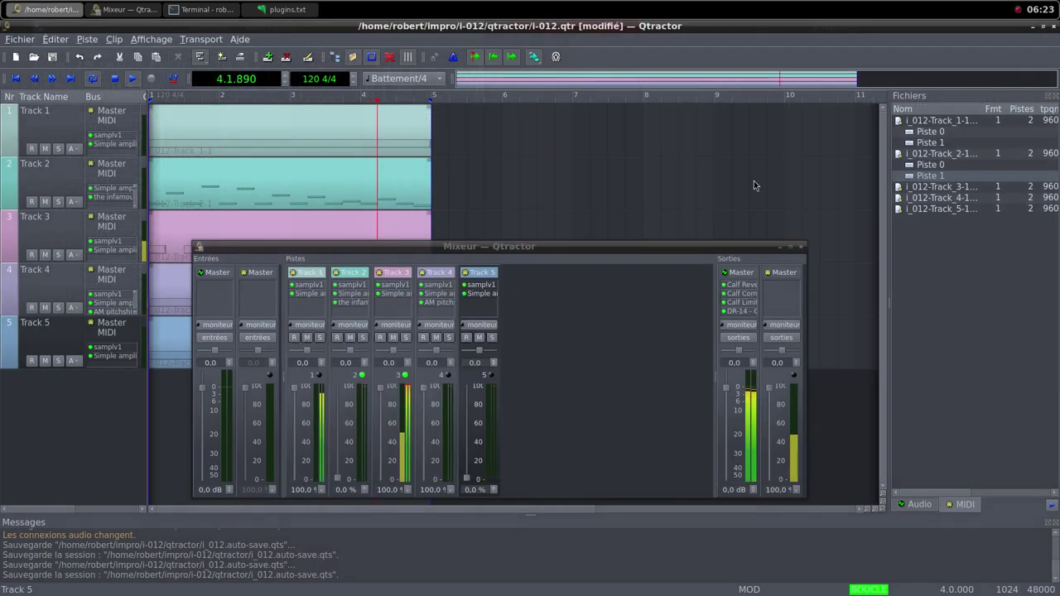
Raise Track 5's mixer volume to 100% and set its Simple amplifier gain to about 10.178 dB.
{"action": "left_click_drag", "start_coordinate": [468, 480], "coordinate": [487, 315]}
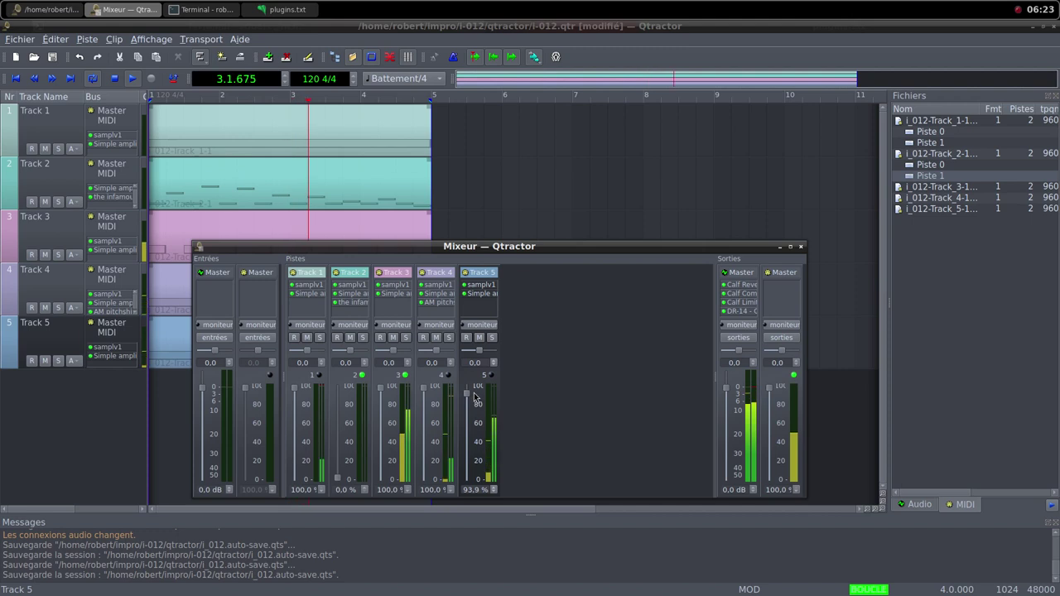
{"action": "double_click", "coordinate": [484, 294]}
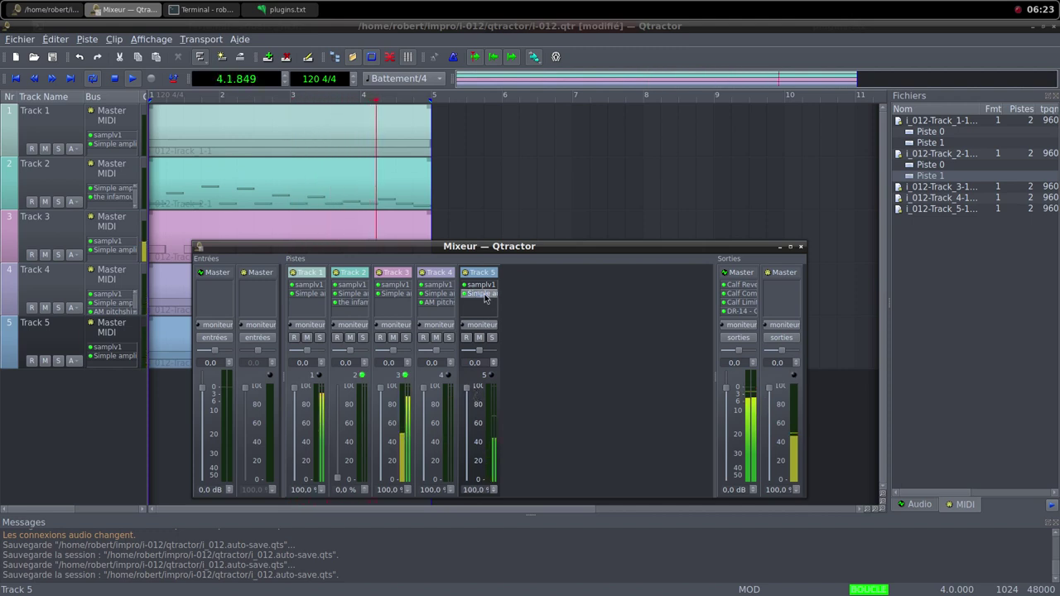
{"action": "left_click_drag", "start_coordinate": [504, 307], "coordinate": [510, 308]}
{"action": "left_click_drag", "start_coordinate": [528, 245], "coordinate": [605, 199]}
{"action": "left_click_drag", "start_coordinate": [587, 261], "coordinate": [593, 262]}
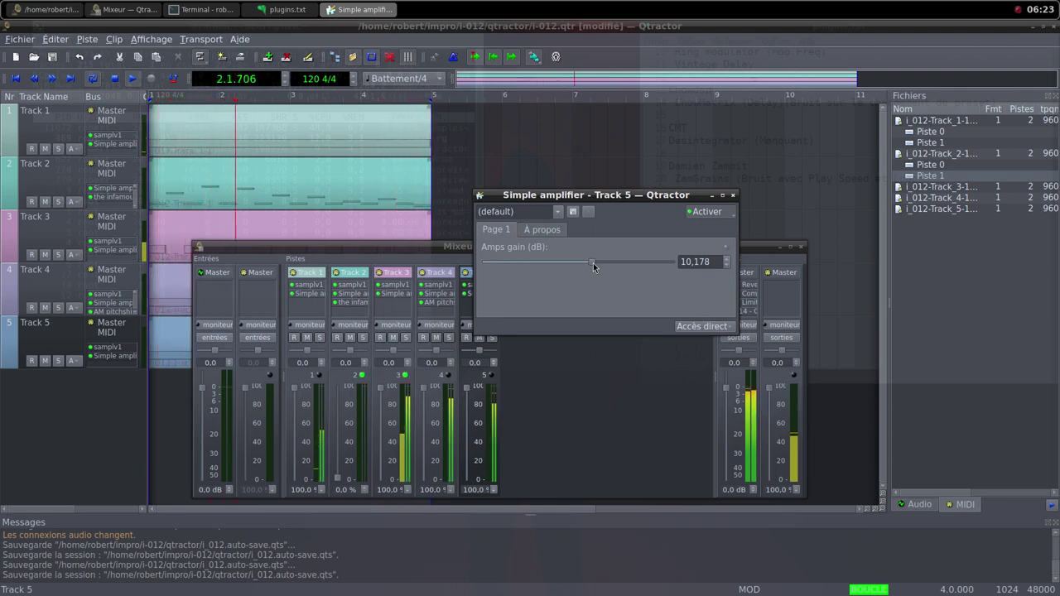
Fine-tune Track 5's Simple amplifier gain and close its window.
{"action": "left_click_drag", "start_coordinate": [593, 262], "coordinate": [596, 264]}
{"action": "left_click", "coordinate": [732, 197]}
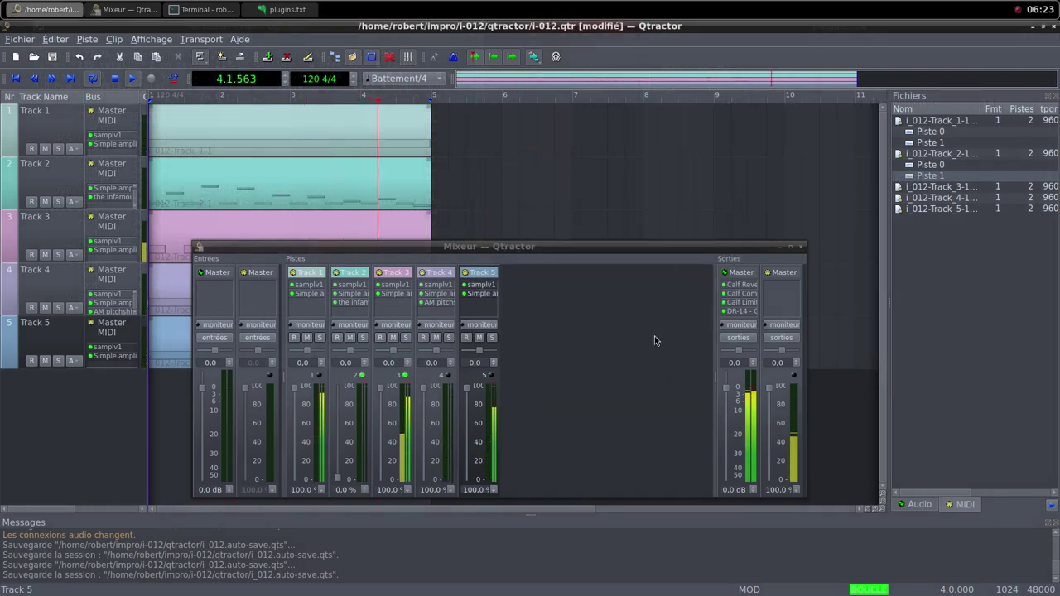
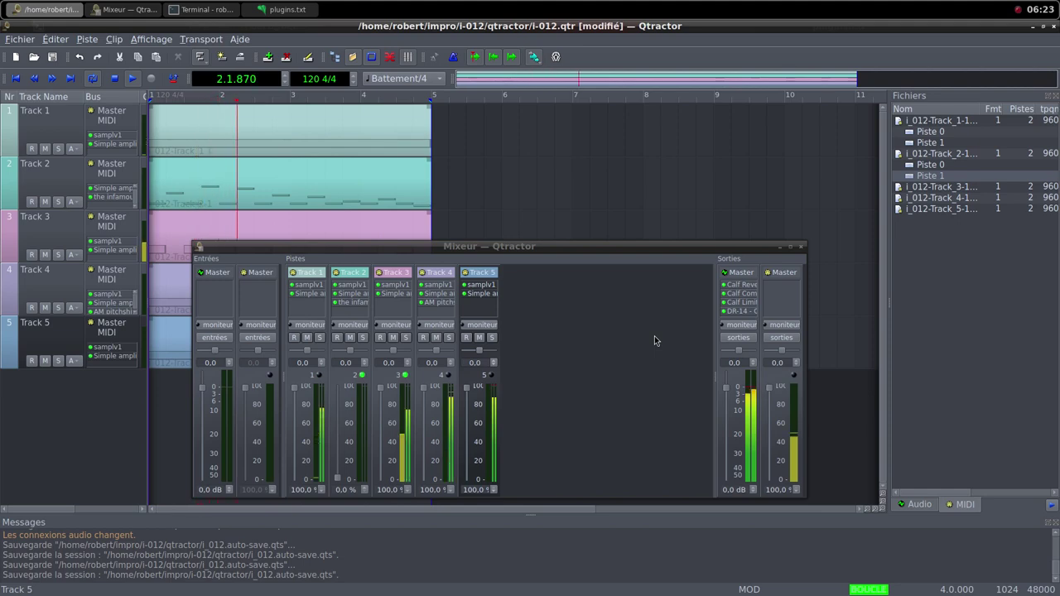
Switch to Firefox, get another random Freesound sound and download Short glitch 3 into the i-012 samples folder.
{"action": "middle_click", "coordinate": [678, 5]}
{"action": "left_click", "coordinate": [694, 19]}
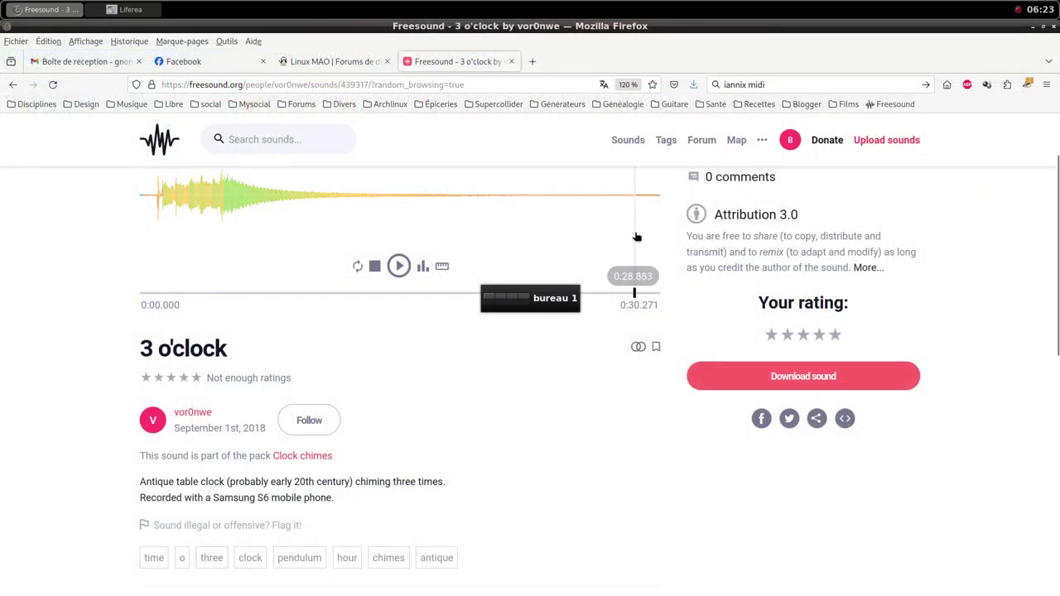
{"action": "left_click", "coordinate": [813, 206]}
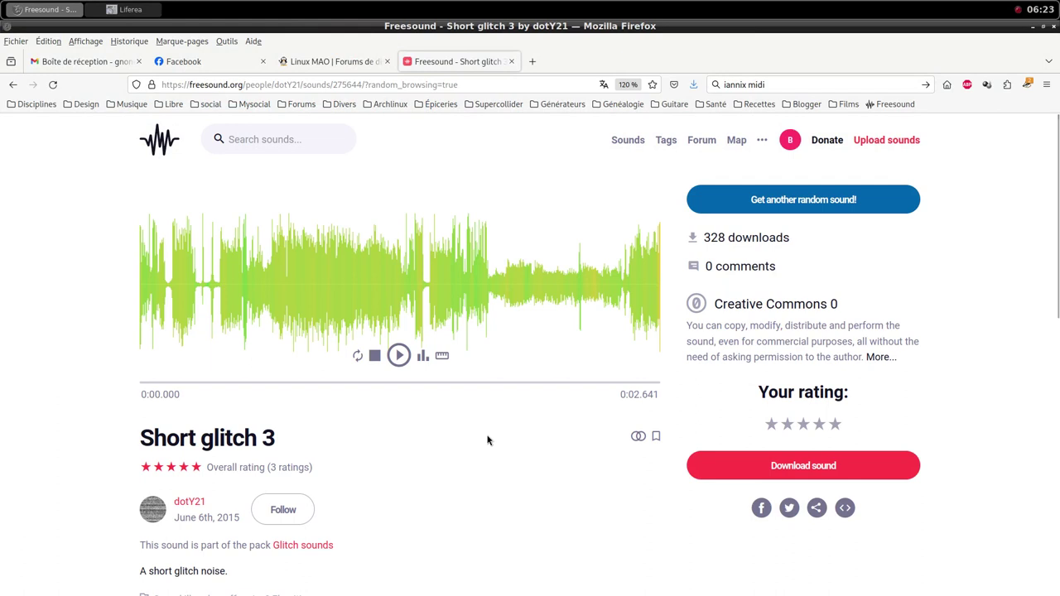
{"action": "scroll", "coordinate": [488, 440], "scroll_direction": "down", "scroll_amount": 4}
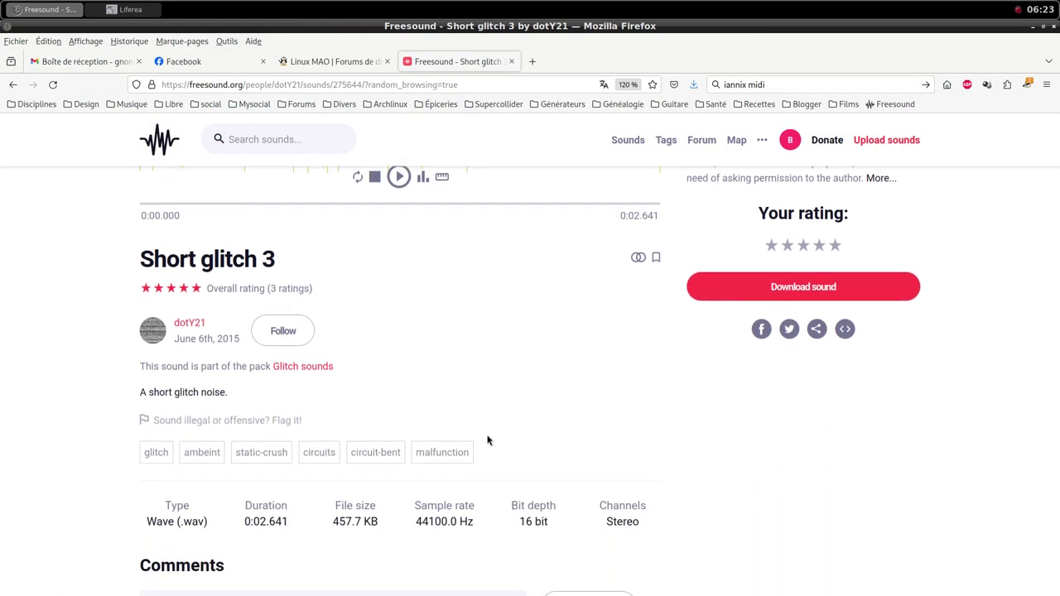
{"action": "scroll", "coordinate": [811, 400], "scroll_direction": "up", "scroll_amount": 4}
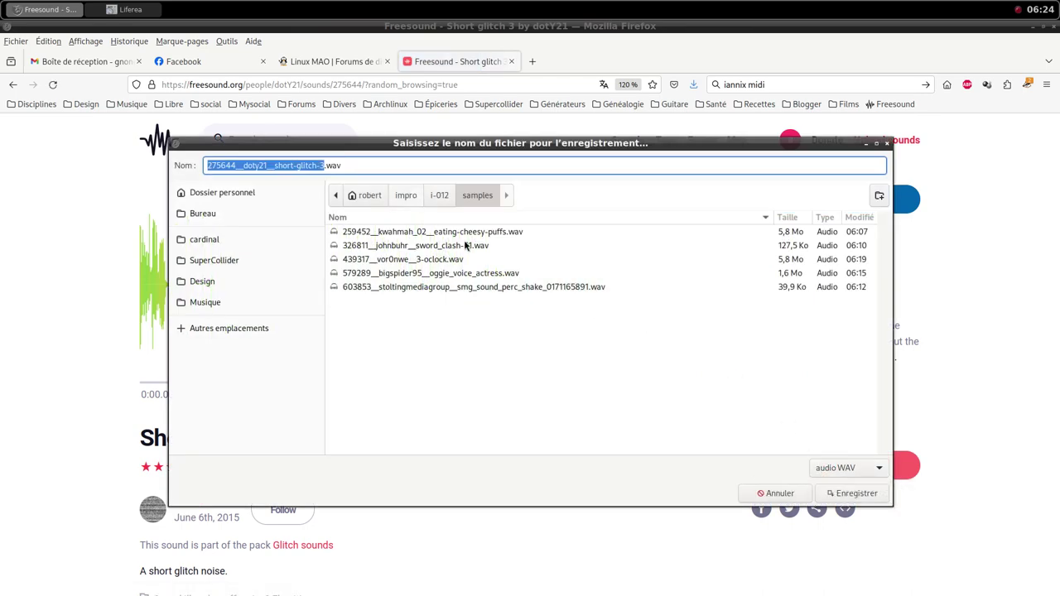
{"action": "left_click", "coordinate": [857, 494]}
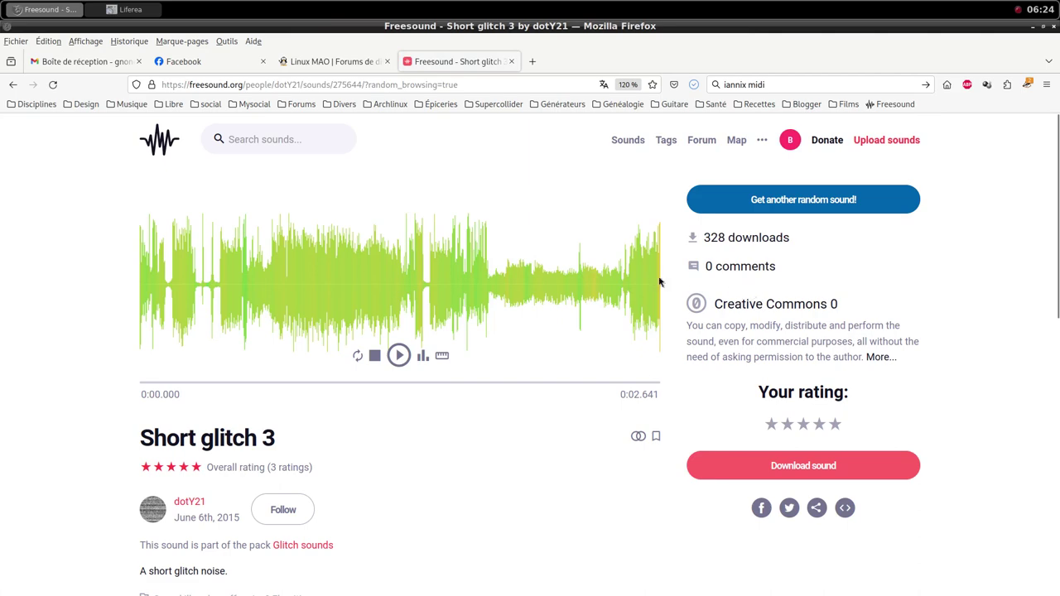
Return to Qtractor and start a new MIDI track named Track 6 with the samplv1 LV2 plugin.
{"action": "middle_click", "coordinate": [561, 5]}
{"action": "left_click", "coordinate": [579, 102]}
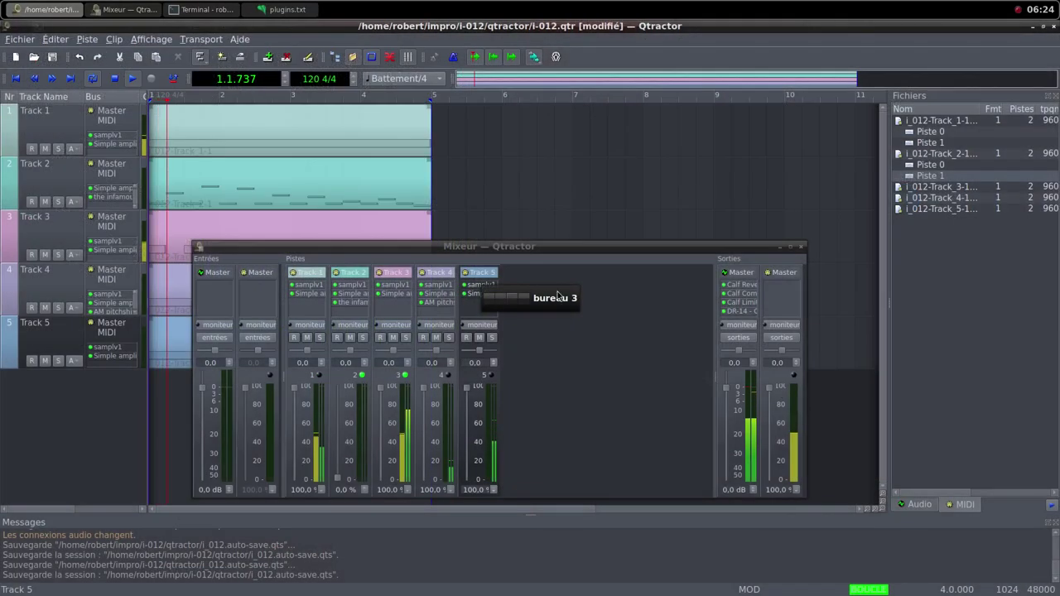
{"action": "right_click", "coordinate": [554, 324]}
{"action": "left_click", "coordinate": [597, 332]}
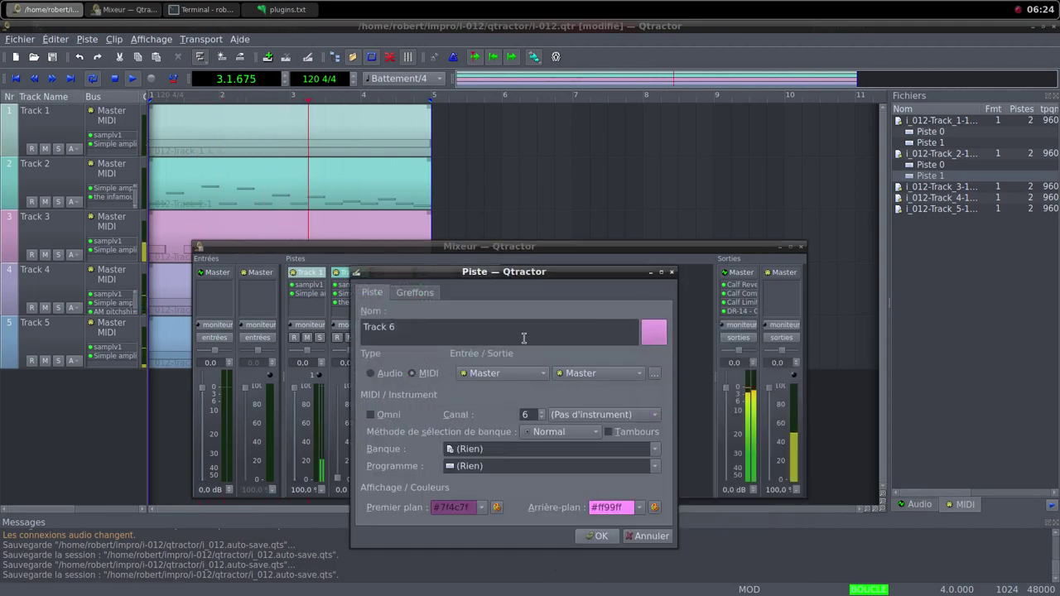
{"action": "left_click", "coordinate": [415, 293]}
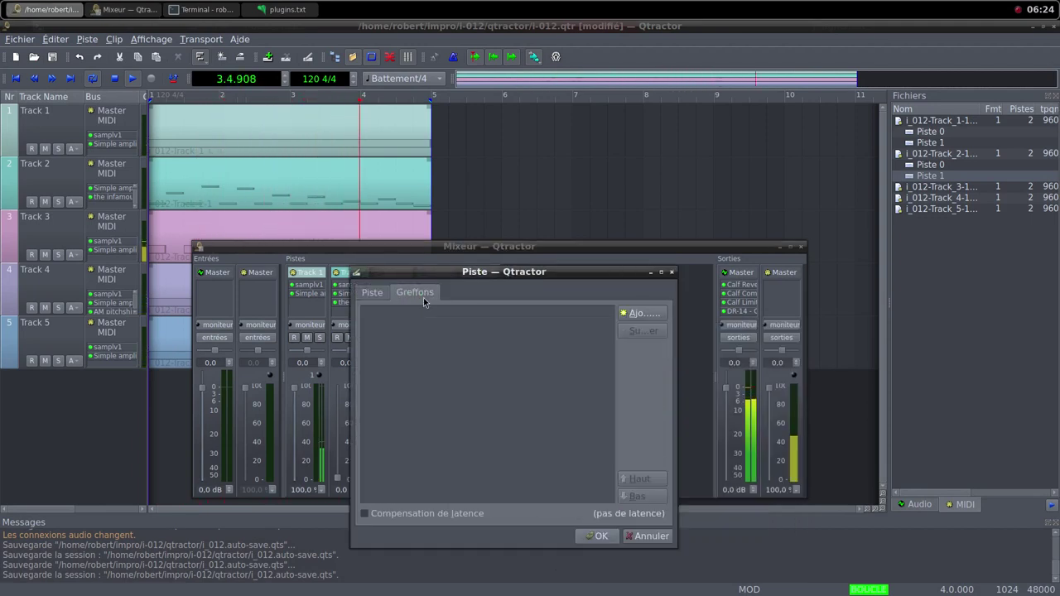
{"action": "left_click", "coordinate": [653, 313]}
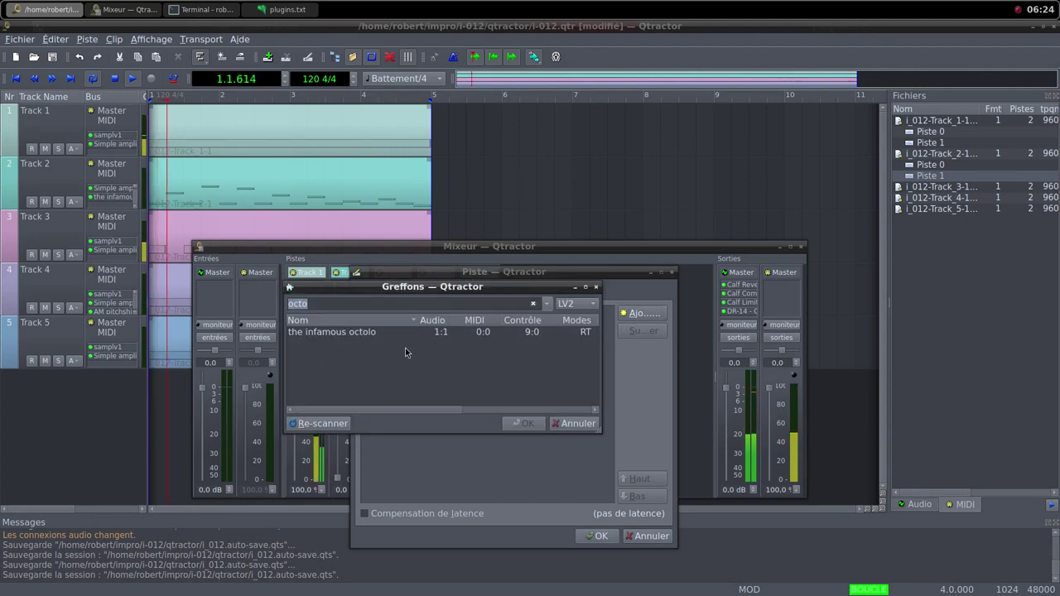
{"action": "type", "text": "simsam"}
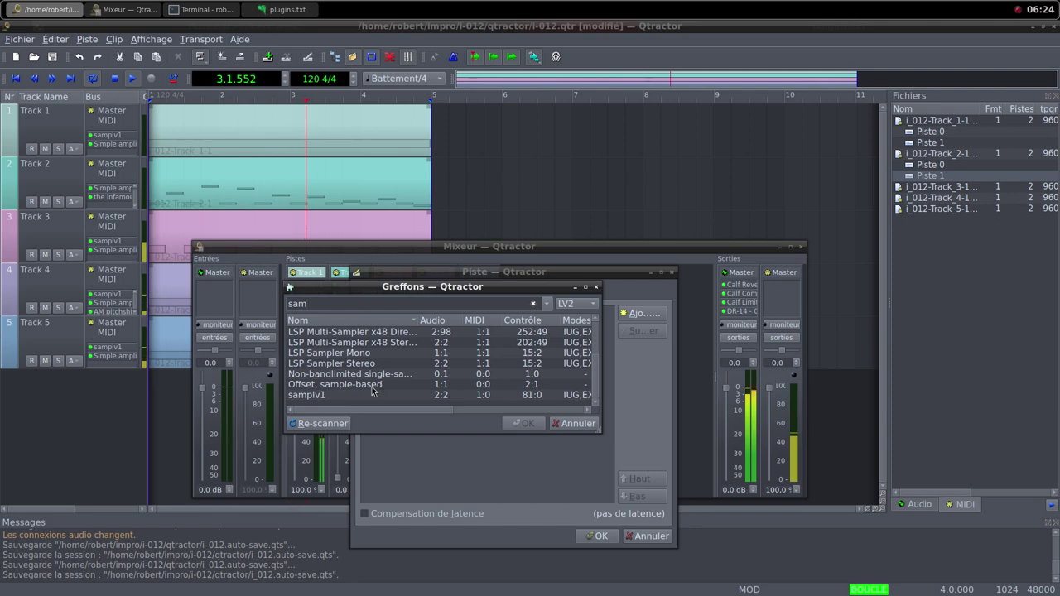
{"action": "double_click", "coordinate": [367, 395]}
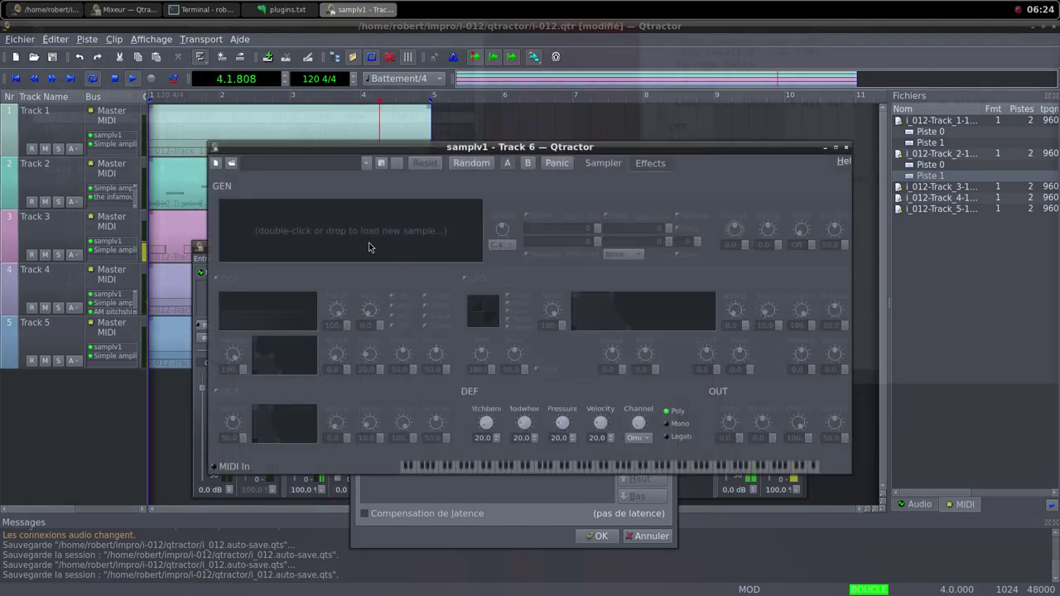
Load 275644__doty21__short-glitch-3.wav from the i-012 samples folder into Track 6's samplv1.
{"action": "double_click", "coordinate": [368, 240]}
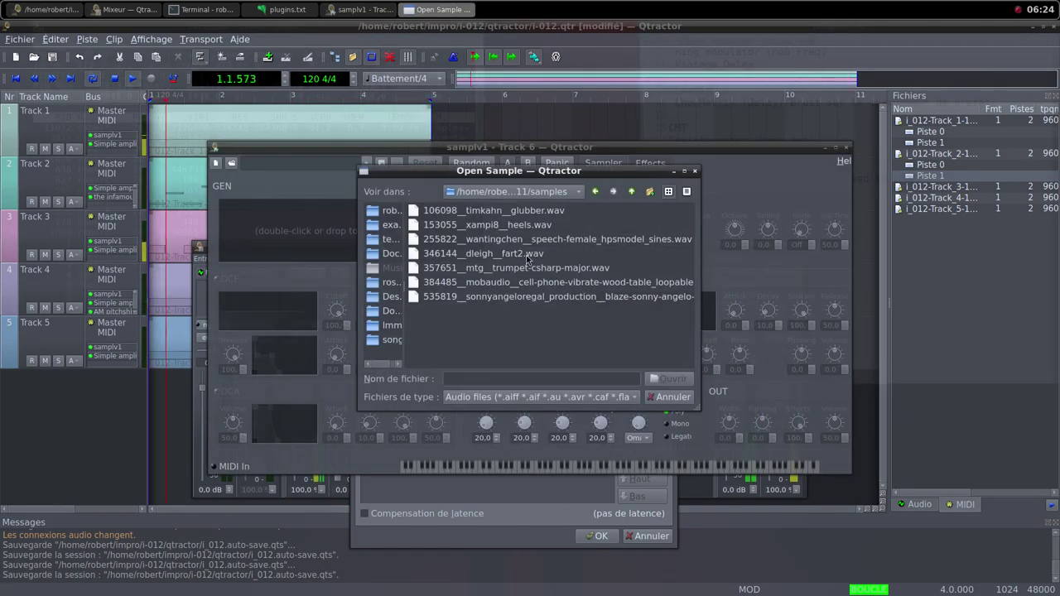
{"action": "left_click", "coordinate": [631, 191]}
{"action": "left_click", "coordinate": [632, 192]}
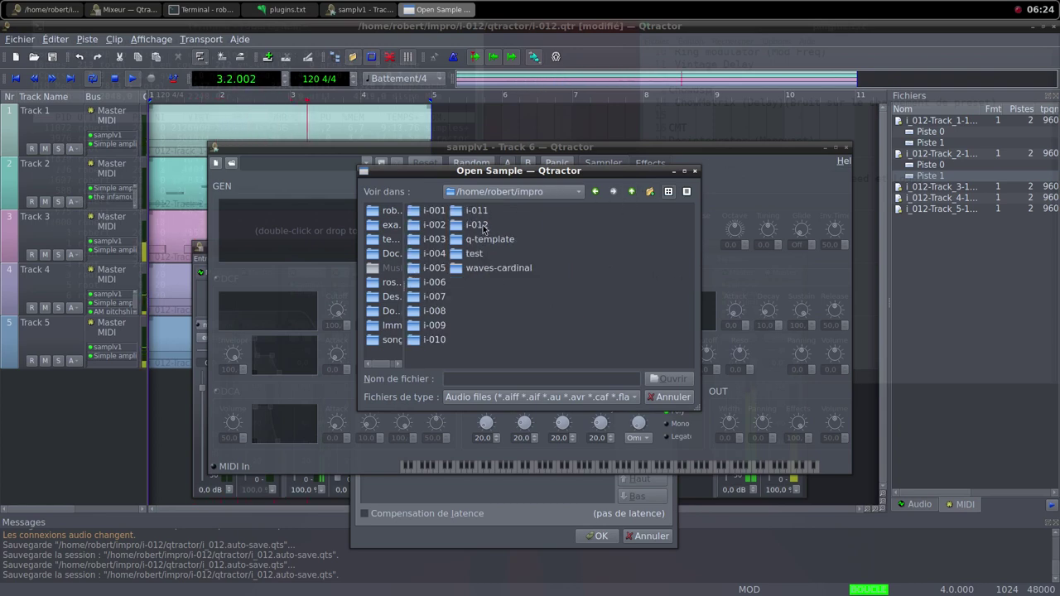
{"action": "double_click", "coordinate": [478, 224]}
{"action": "double_click", "coordinate": [441, 225]}
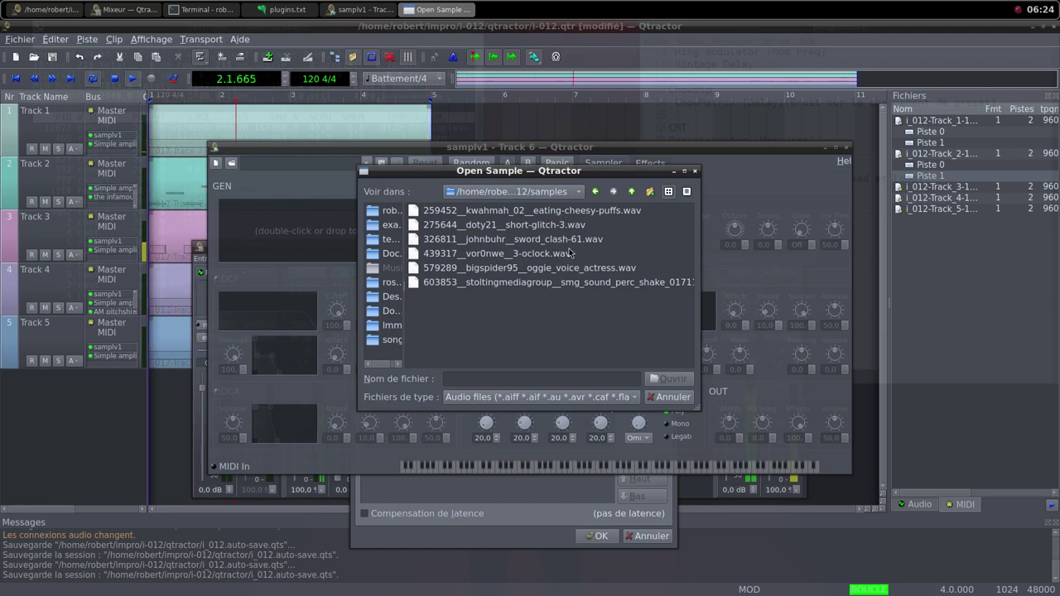
{"action": "left_click", "coordinate": [626, 282]}
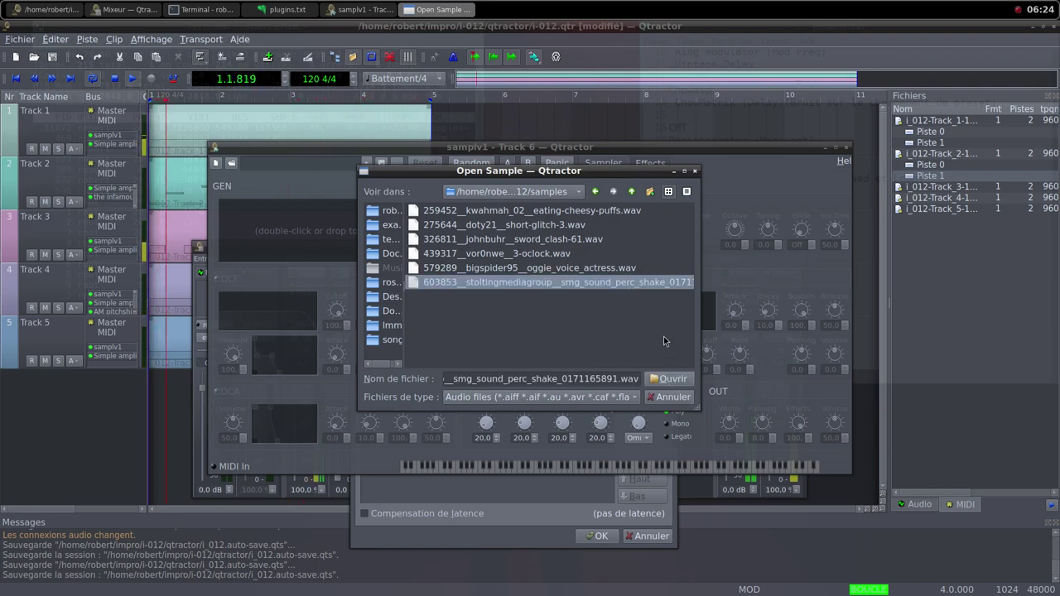
{"action": "left_click", "coordinate": [576, 225]}
{"action": "left_click", "coordinate": [671, 378]}
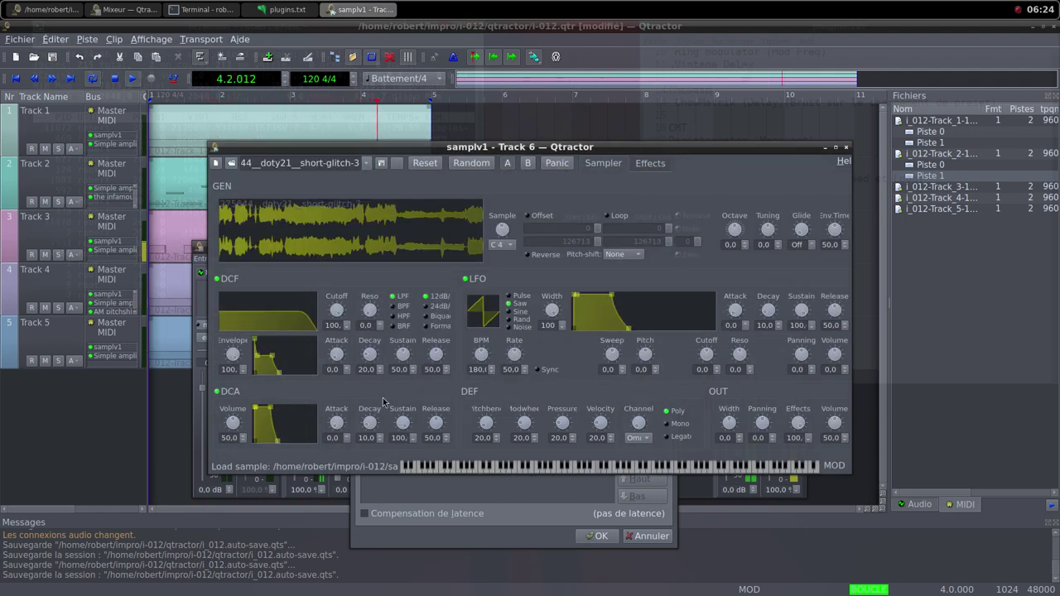
Set samplv1's DCA volume and OUT volume to 100 on Track 6 and close the plugin window.
{"action": "scroll", "coordinate": [236, 424], "scroll_direction": "up", "scroll_amount": 3}
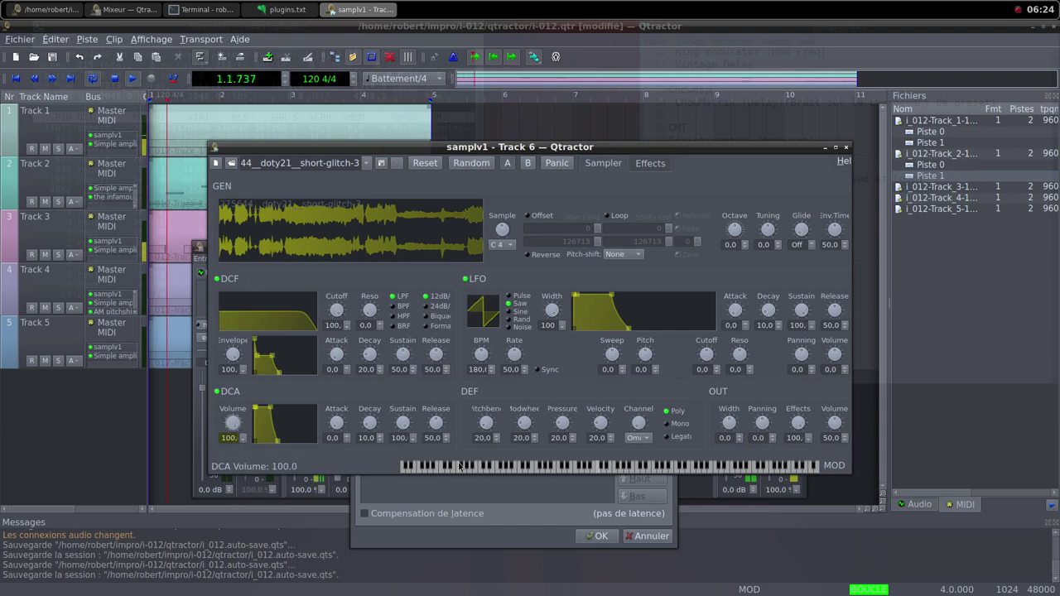
{"action": "scroll", "coordinate": [834, 424], "scroll_direction": "up", "scroll_amount": 15}
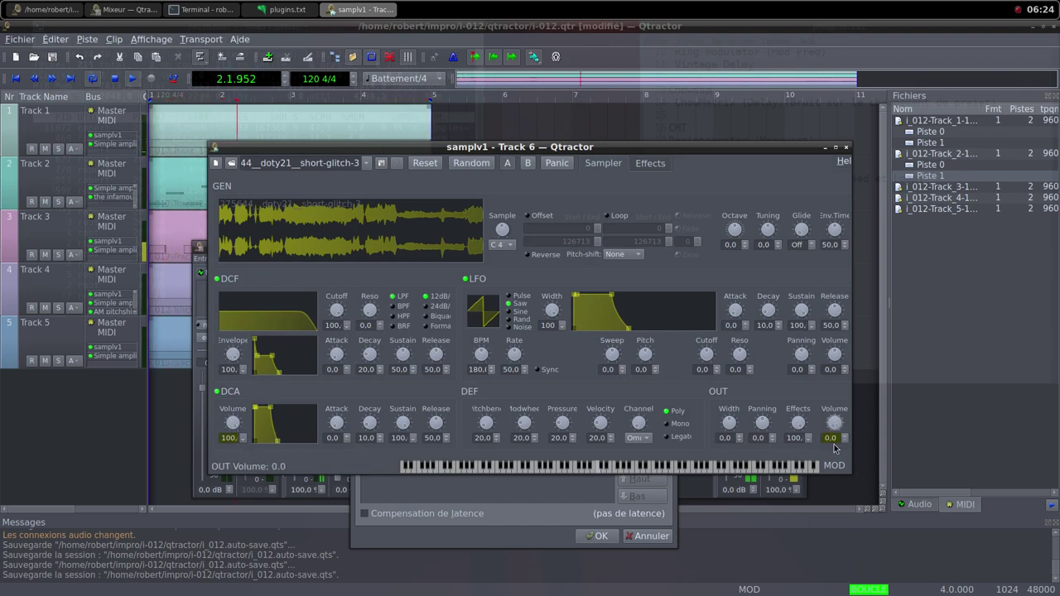
{"action": "left_click_drag", "start_coordinate": [837, 424], "coordinate": [843, 445]}
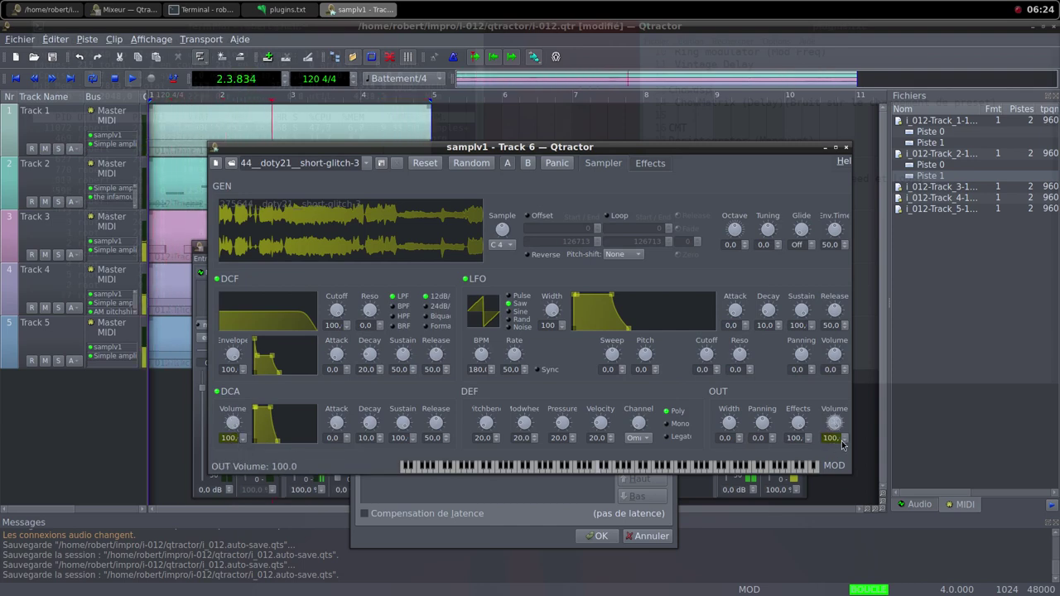
{"action": "left_click", "coordinate": [845, 148]}
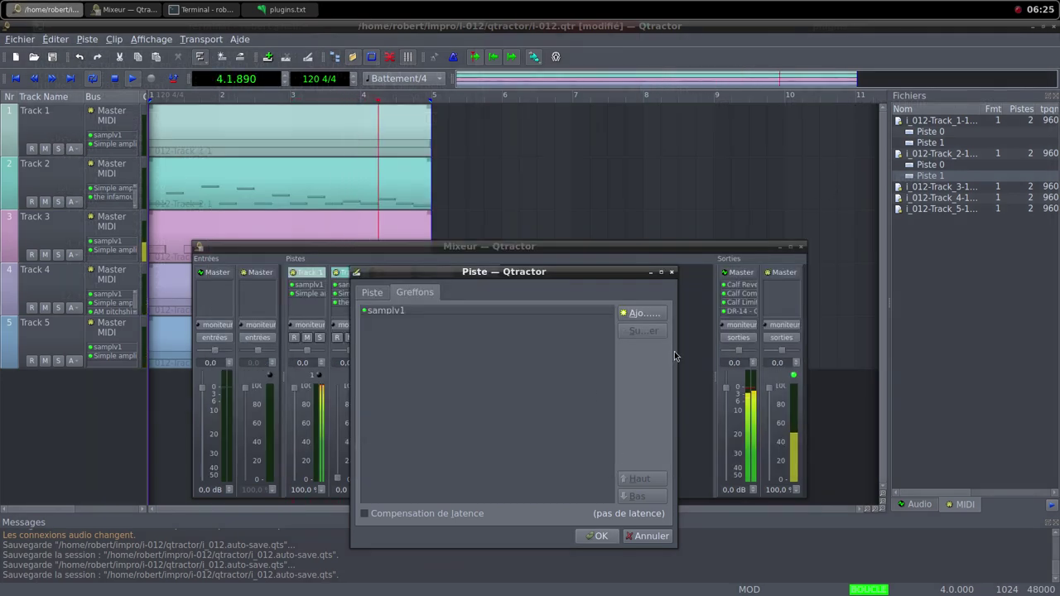
Add the Simple amplifier plugin to Track 6 after samplv1 and confirm the new track.
{"action": "left_click", "coordinate": [642, 313]}
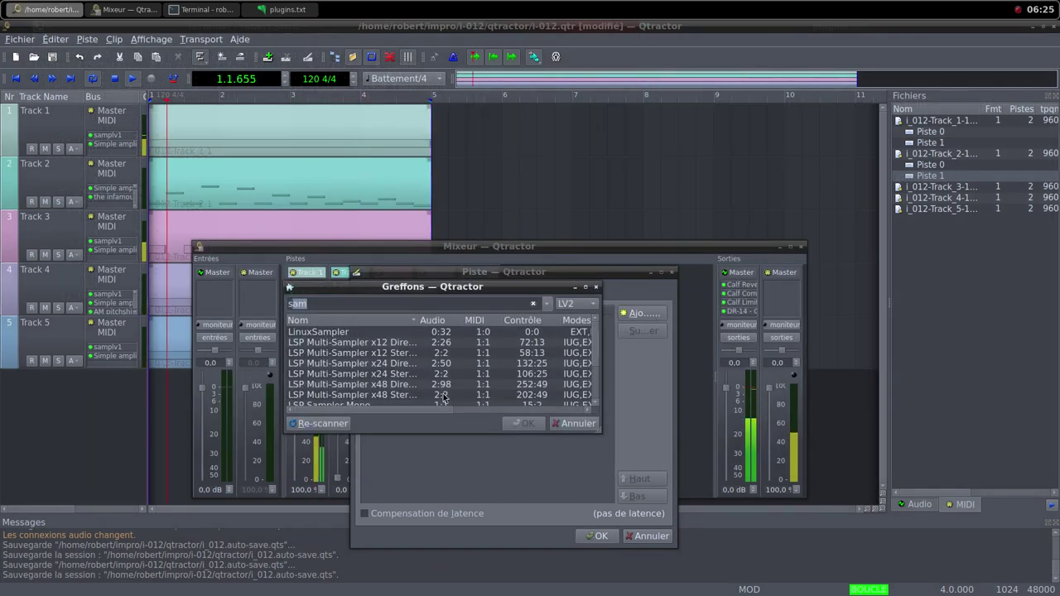
{"action": "type", "text": "s"}
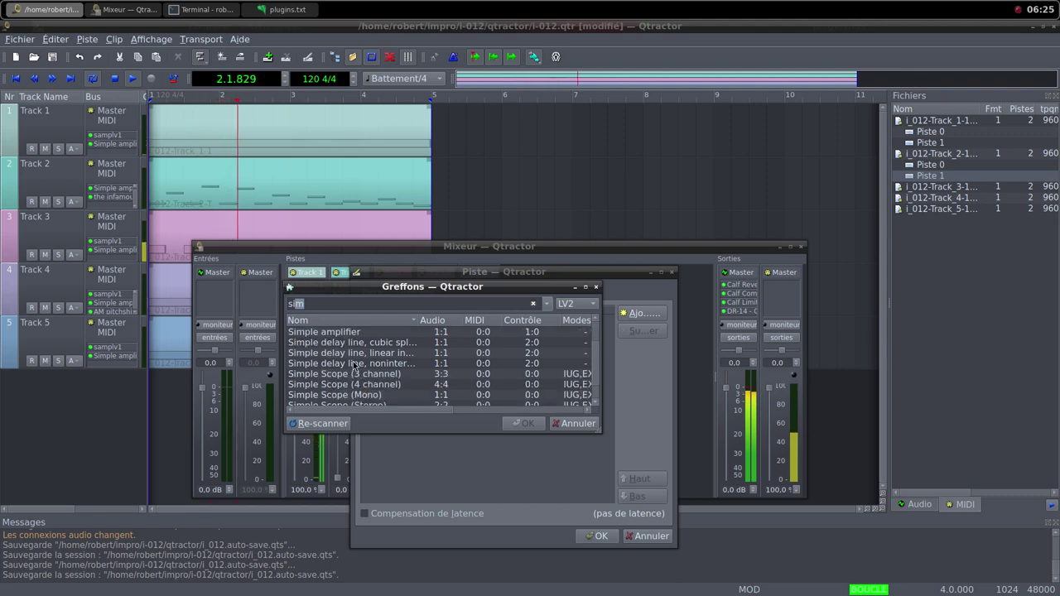
{"action": "double_click", "coordinate": [354, 365]}
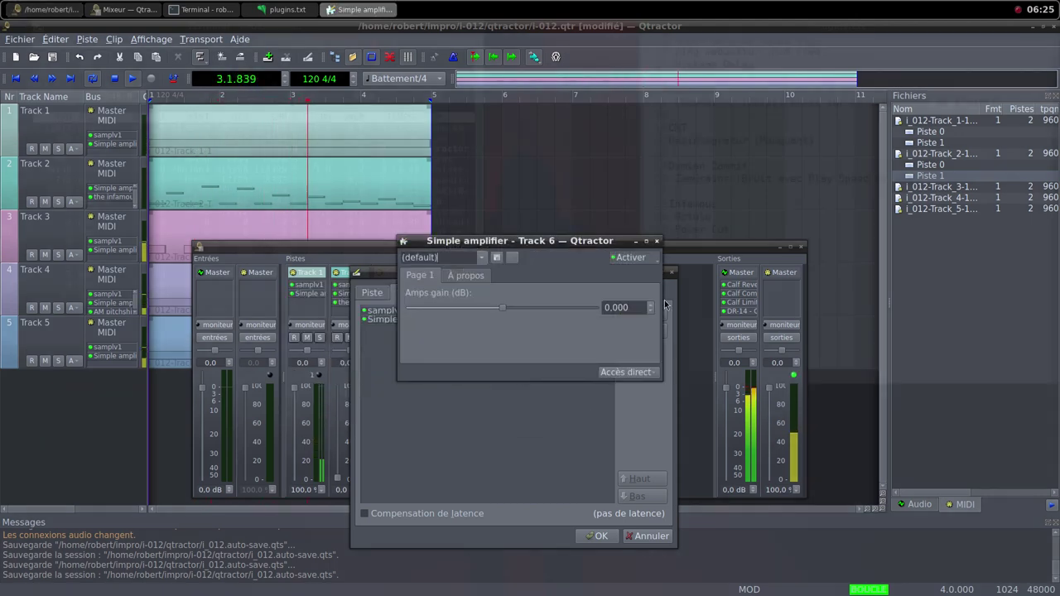
{"action": "key", "text": "Escape"}
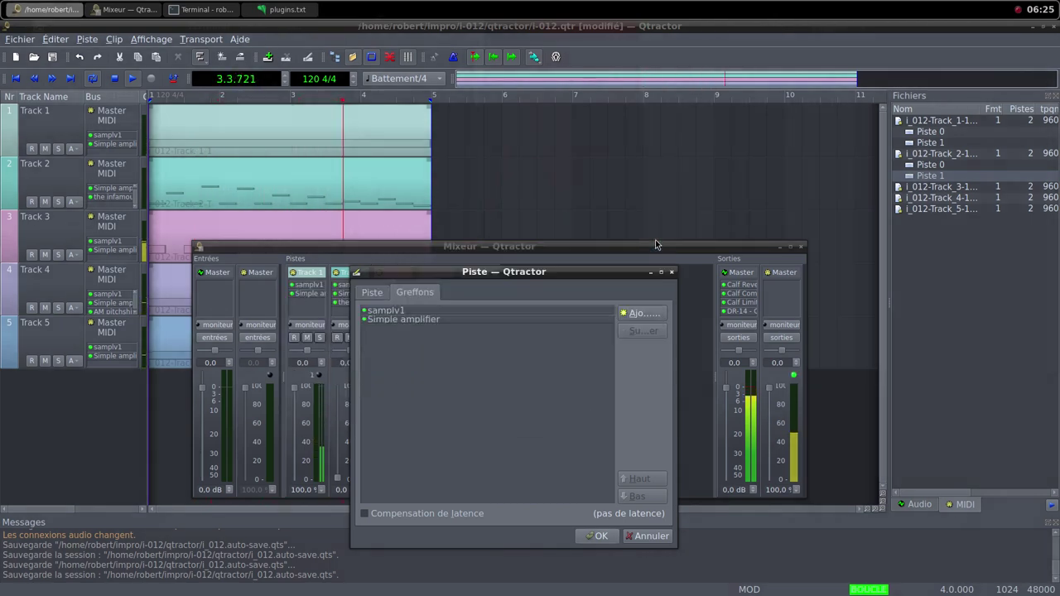
{"action": "left_click", "coordinate": [599, 537]}
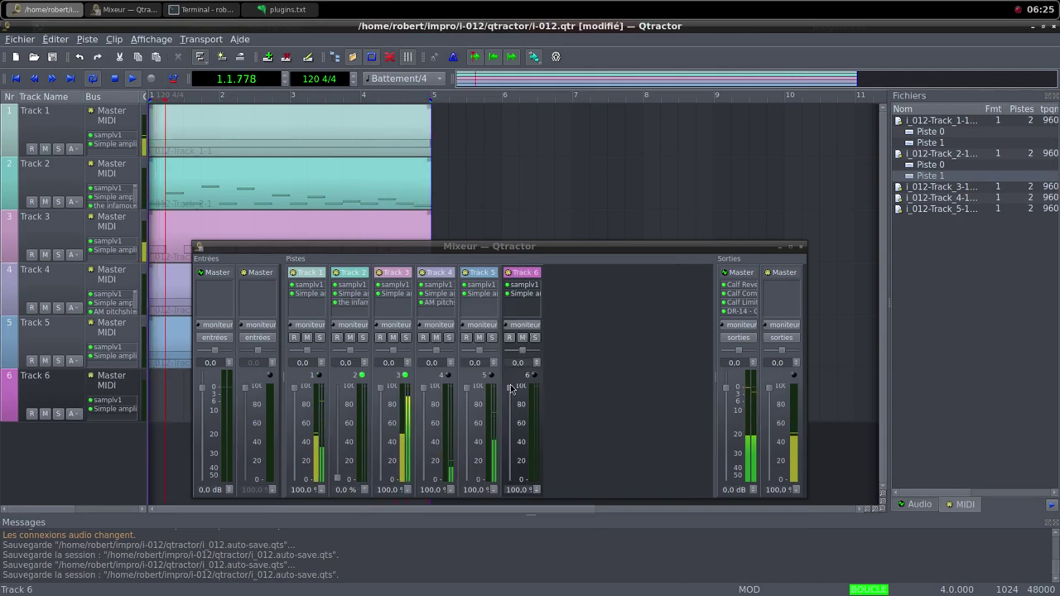
Lower Track 6's mixer volume to 0% and create a new MIDI clip at the start of the track.
{"action": "left_click_drag", "start_coordinate": [509, 387], "coordinate": [509, 479]}
{"action": "right_click", "coordinate": [173, 393]}
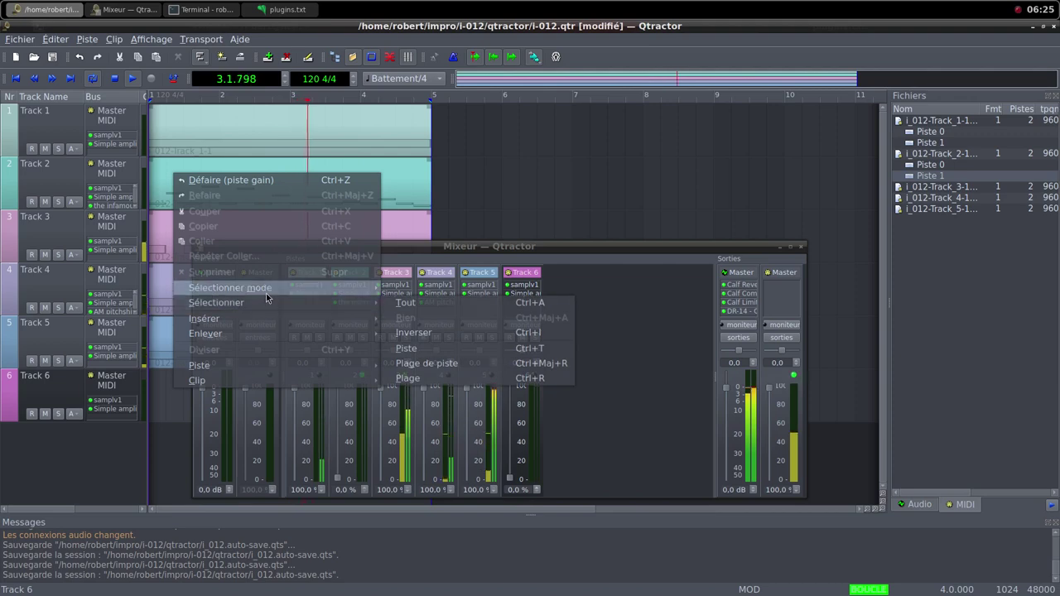
{"action": "mouse_move", "coordinate": [281, 380]}
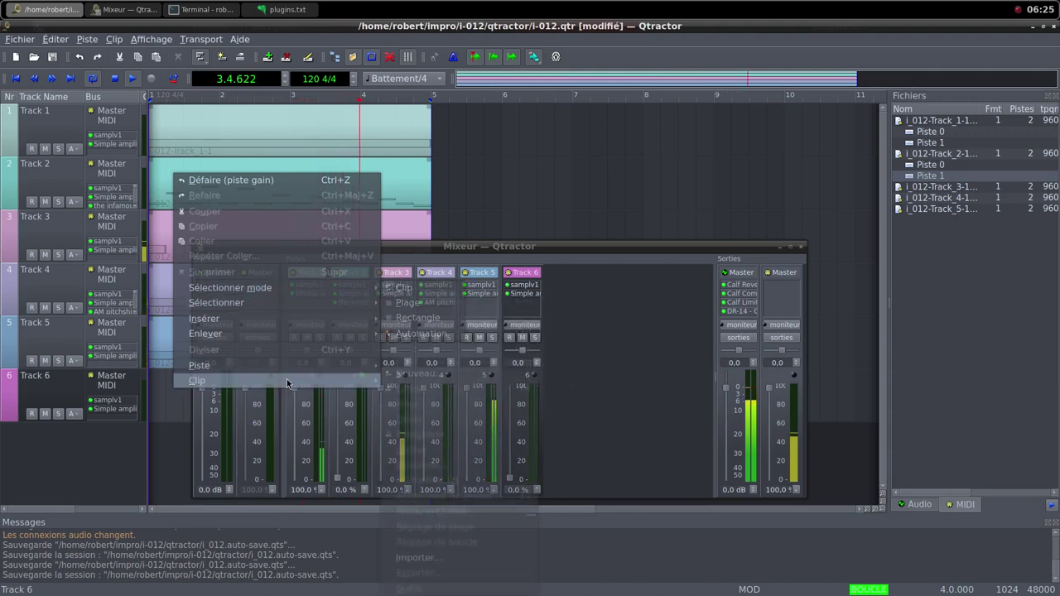
{"action": "left_click", "coordinate": [400, 376]}
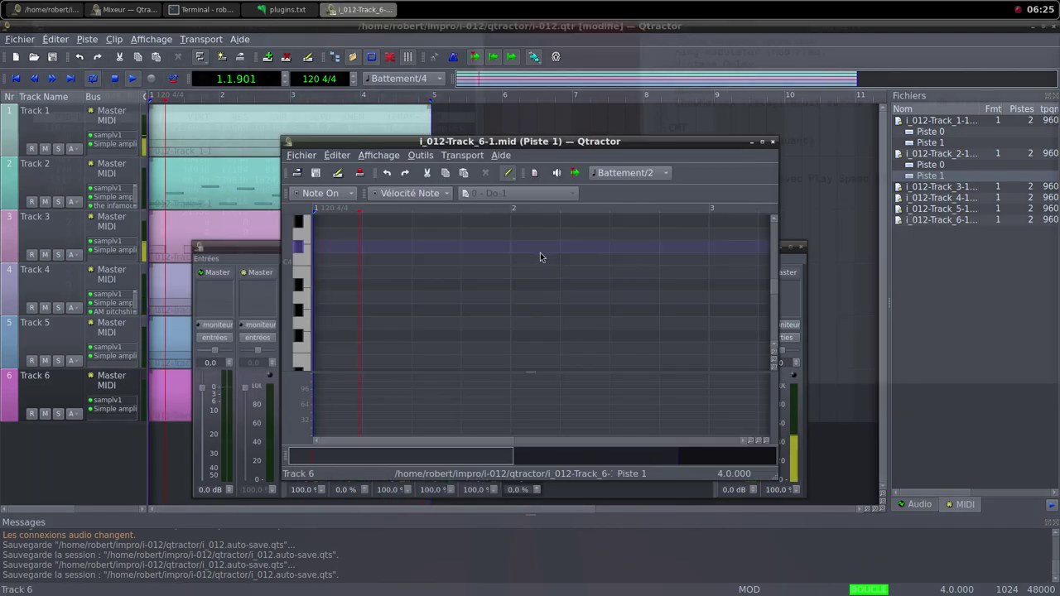
Draw consecutive one-bar C4 notes filling bars 1 to 4 in Track 6's clip and close the MIDI editor.
{"action": "left_click", "coordinate": [762, 143]}
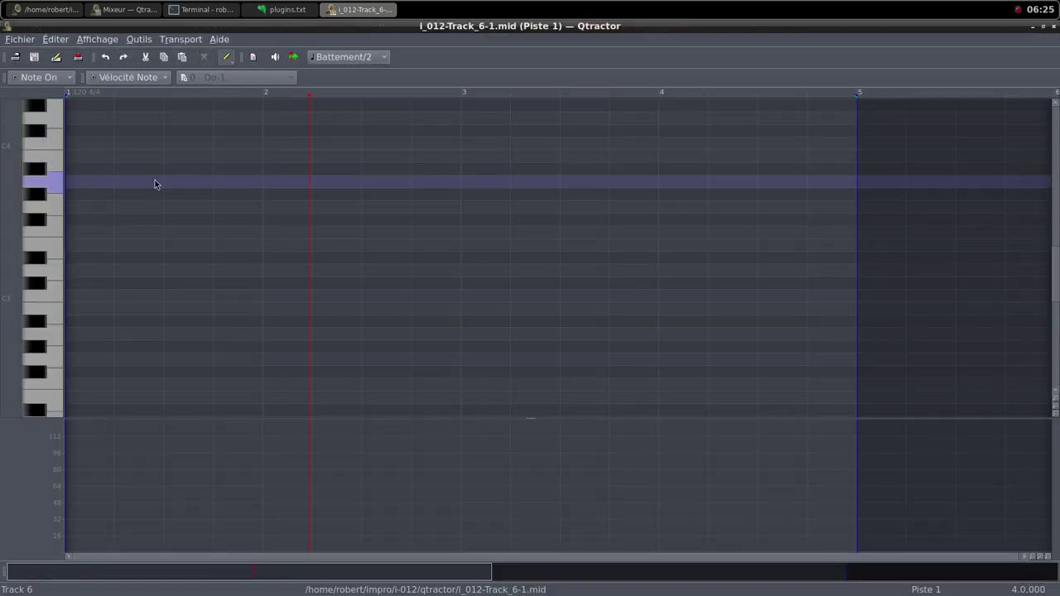
{"action": "left_click_drag", "start_coordinate": [76, 147], "coordinate": [262, 145]}
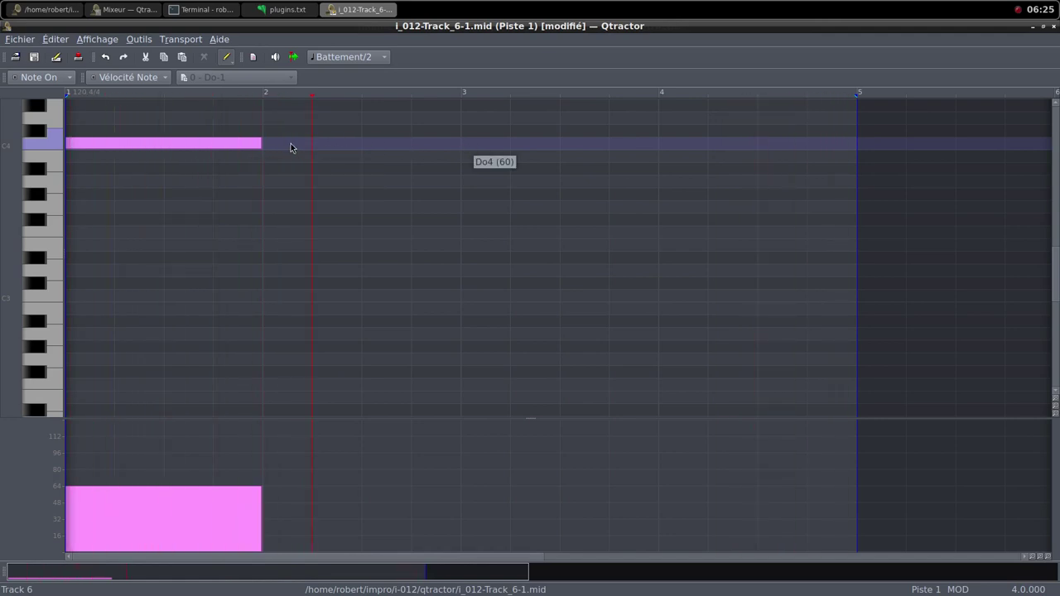
{"action": "mouse_move", "coordinate": [274, 145]}
{"action": "left_mouse_down"}
{"action": "mouse_move", "coordinate": [660, 152]}
{"action": "mouse_move", "coordinate": [839, 138]}
{"action": "left_mouse_up"}
{"action": "key", "text": "alt+F10"}
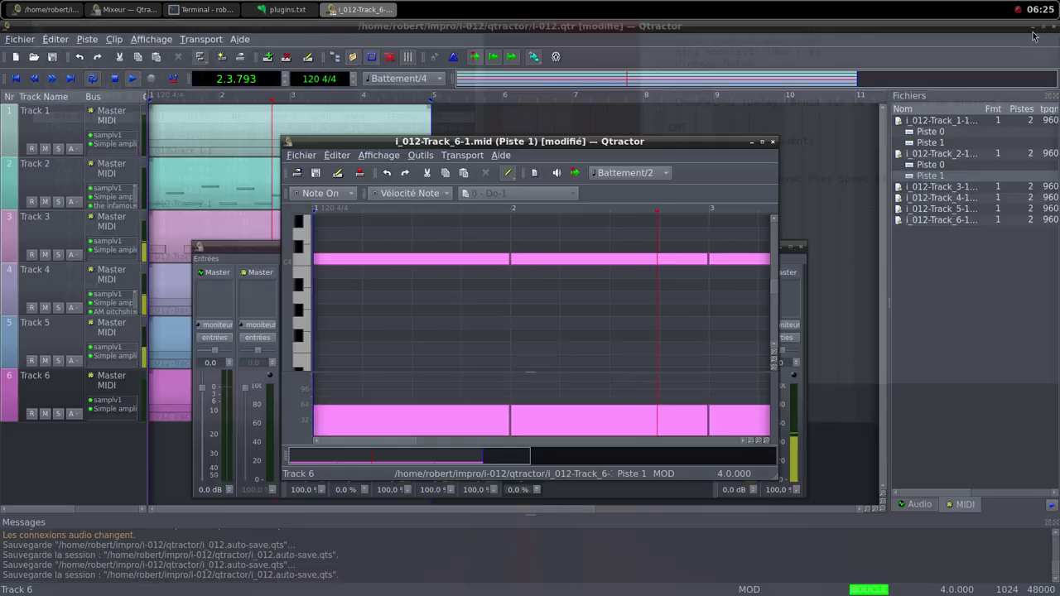
{"action": "left_click", "coordinate": [772, 141]}
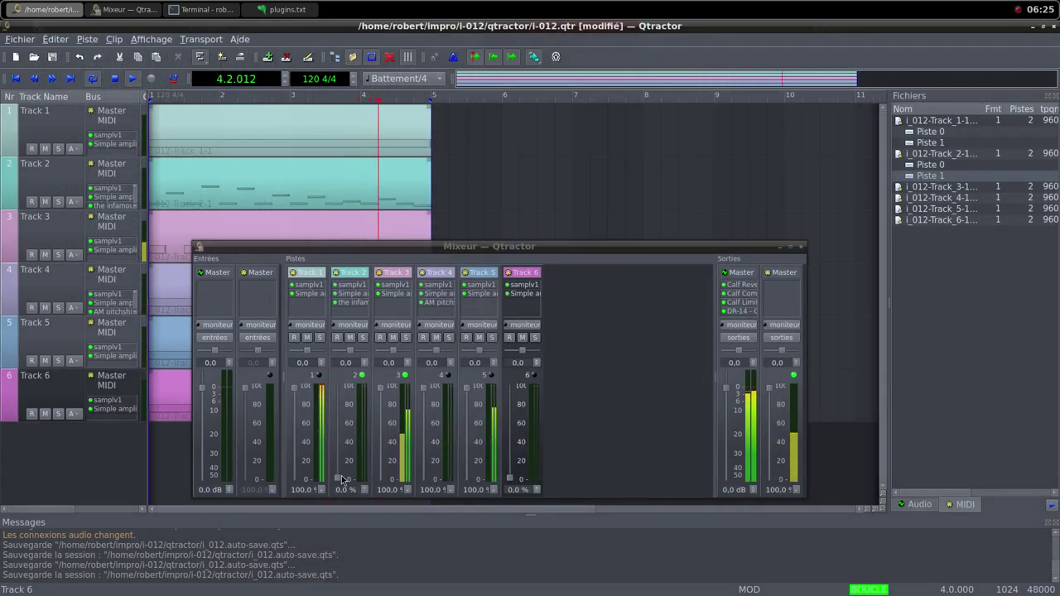
Raise Track 2's mixer volume to 100%.
{"action": "left_click_drag", "start_coordinate": [342, 480], "coordinate": [340, 392]}
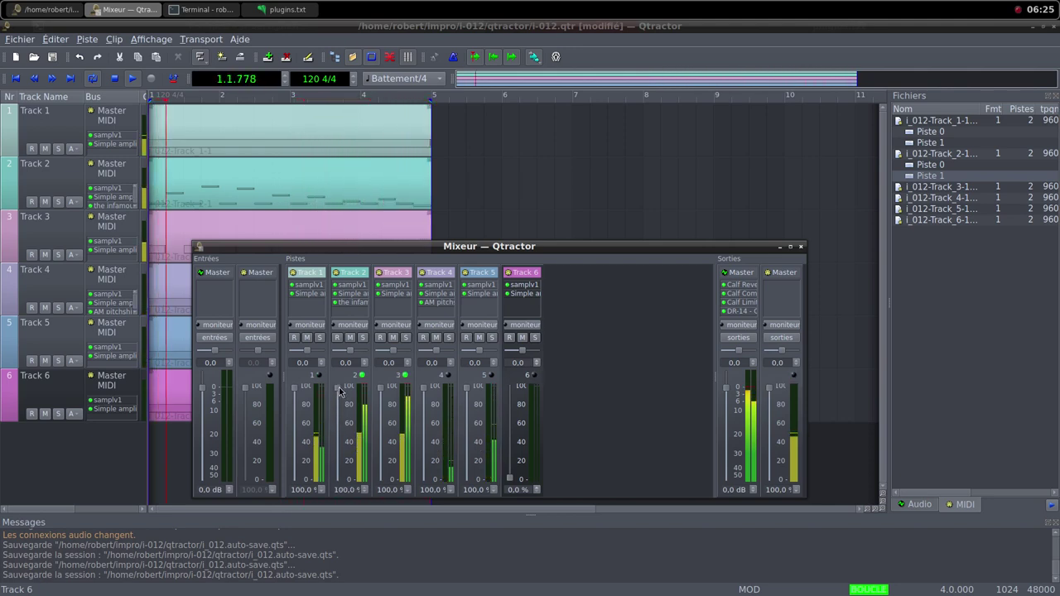
Set the Simple amplifier gain on Track 2 to 2.702 dB and close the plugin window.
{"action": "double_click", "coordinate": [355, 294]}
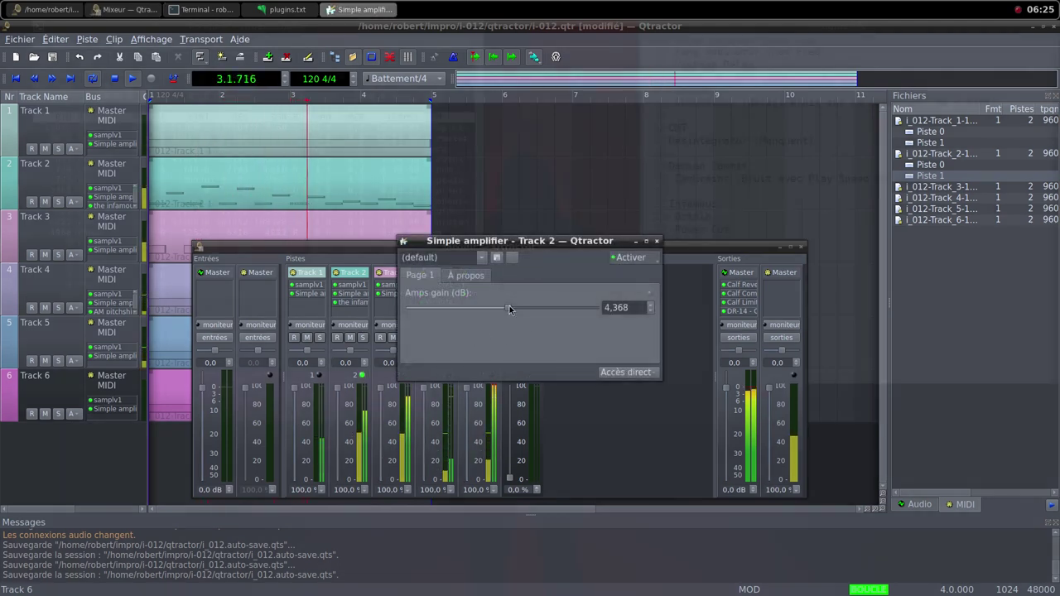
{"action": "left_click_drag", "start_coordinate": [509, 308], "coordinate": [507, 310]}
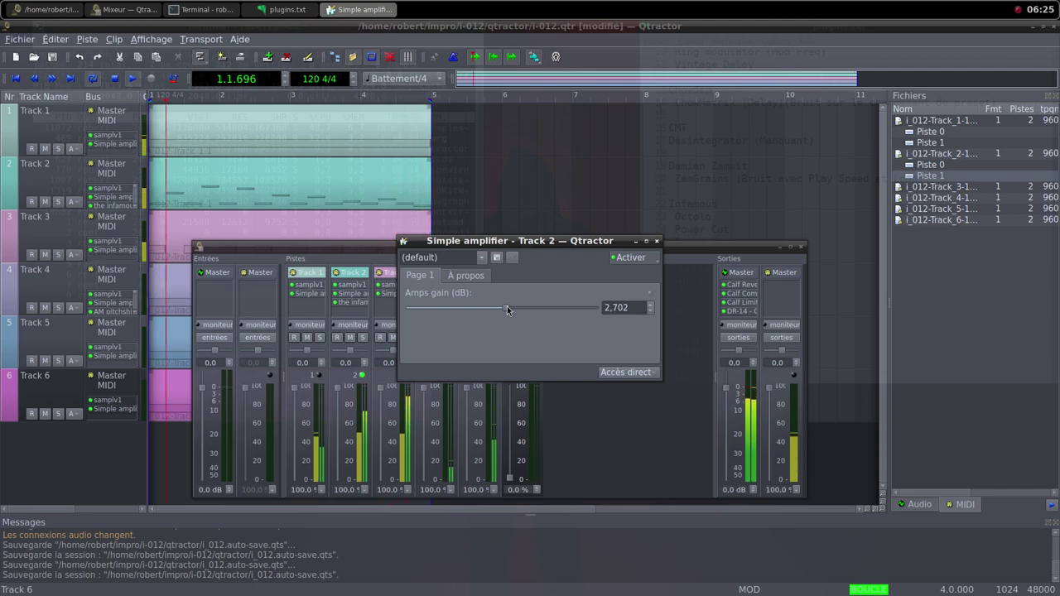
{"action": "left_click", "coordinate": [657, 241]}
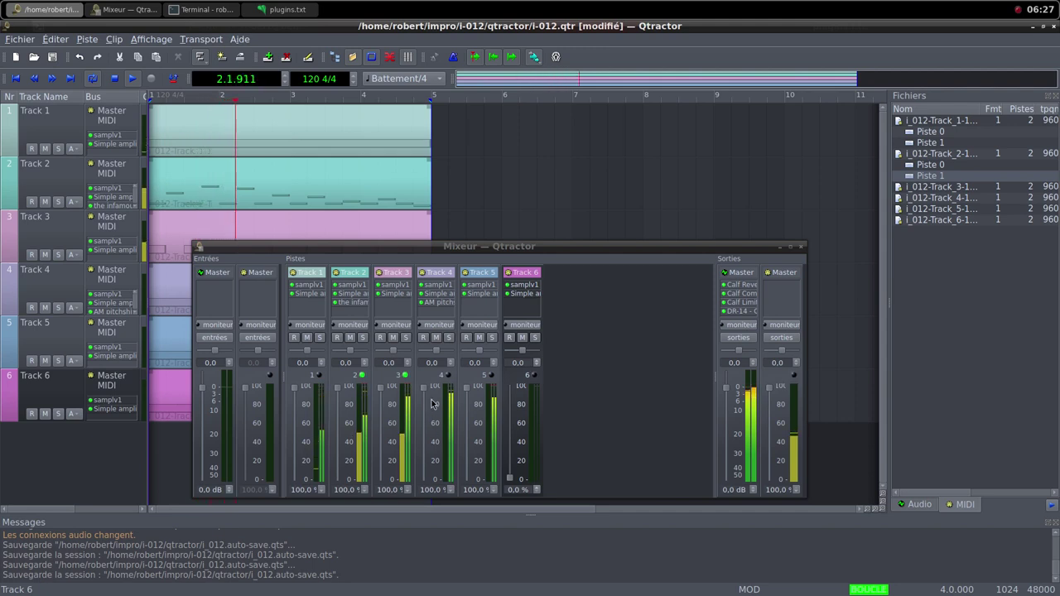
Lower the mixer volumes of Tracks 4, 5 and 2 to 0%.
{"action": "left_click_drag", "start_coordinate": [424, 388], "coordinate": [424, 485]}
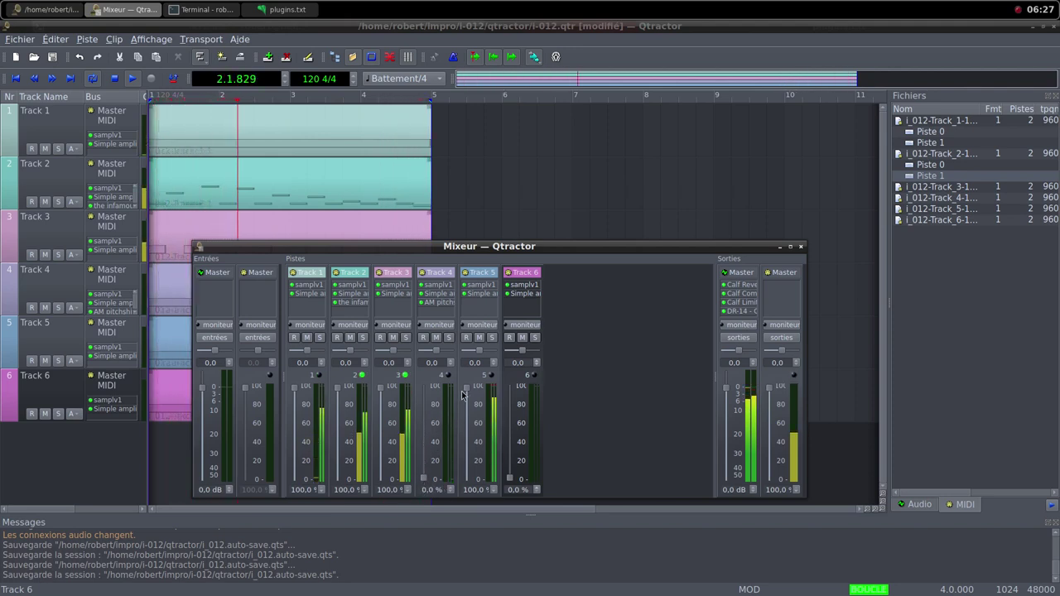
{"action": "left_click_drag", "start_coordinate": [465, 388], "coordinate": [464, 491]}
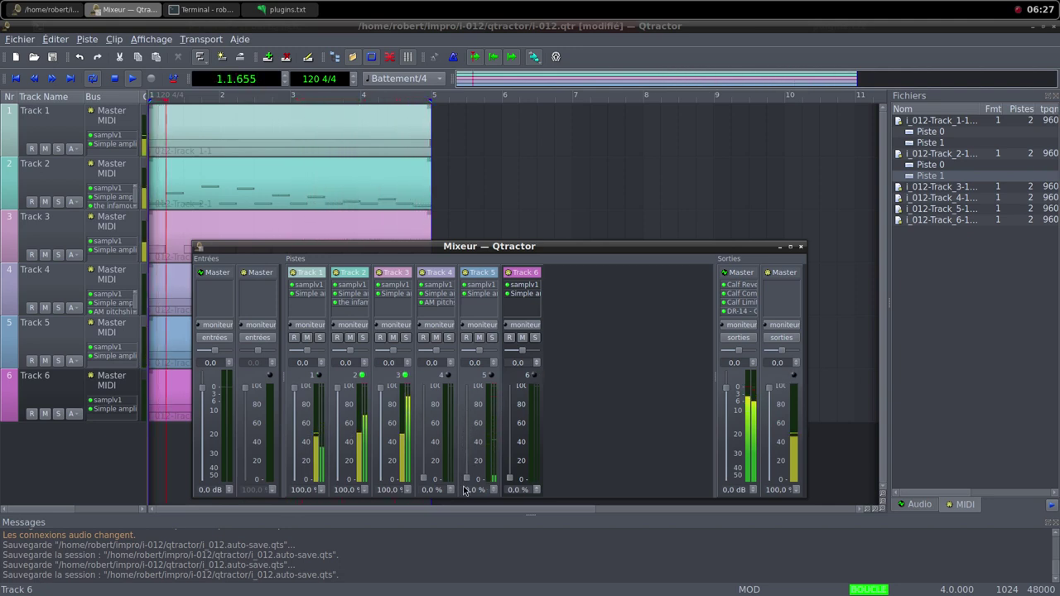
{"action": "left_click_drag", "start_coordinate": [338, 389], "coordinate": [344, 483]}
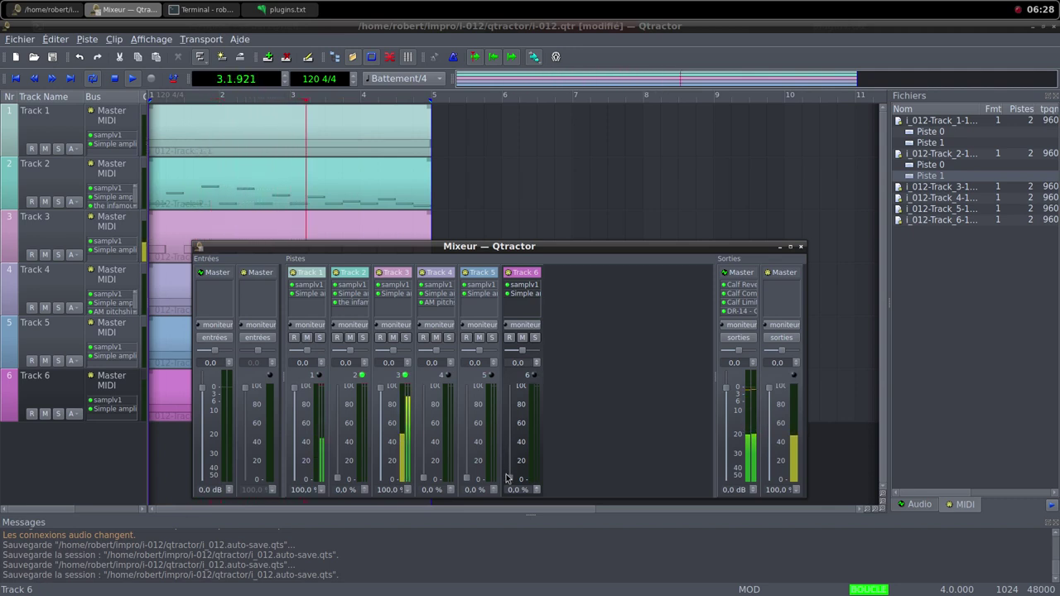
Raise Track 6's mixer volume to 100% and set its Simple amplifier gain to 5.194 dB.
{"action": "left_click_drag", "start_coordinate": [507, 479], "coordinate": [508, 382]}
{"action": "left_click", "coordinate": [518, 295]}
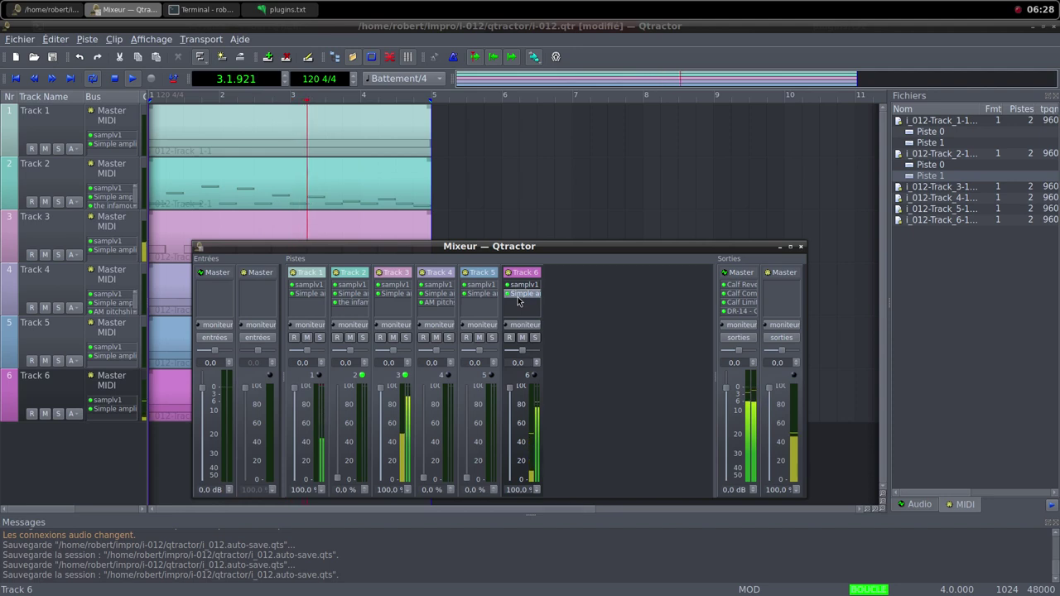
{"action": "double_click", "coordinate": [518, 295]}
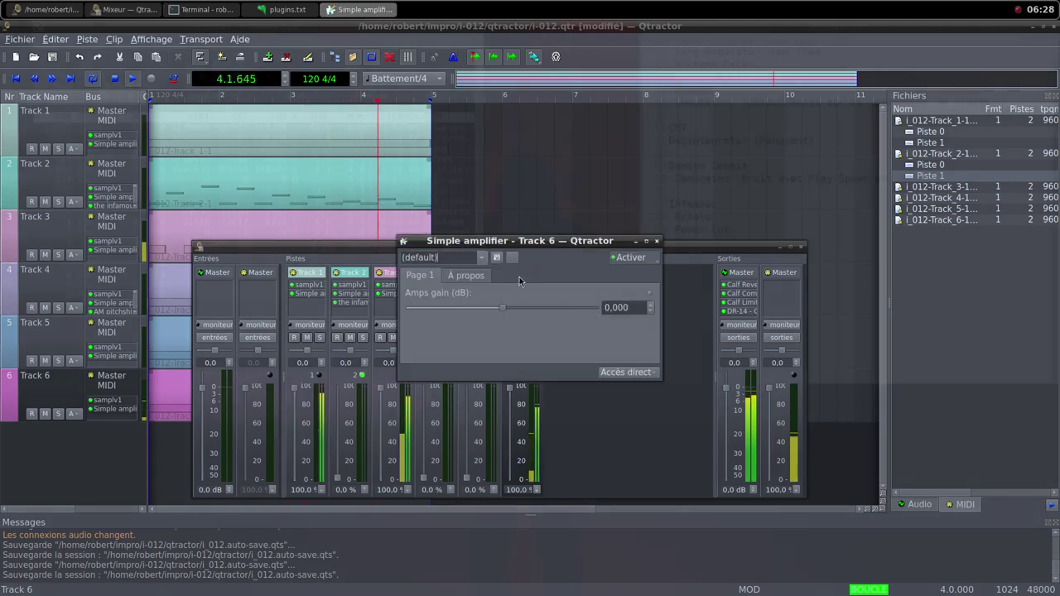
{"action": "left_click_drag", "start_coordinate": [520, 255], "coordinate": [534, 222]}
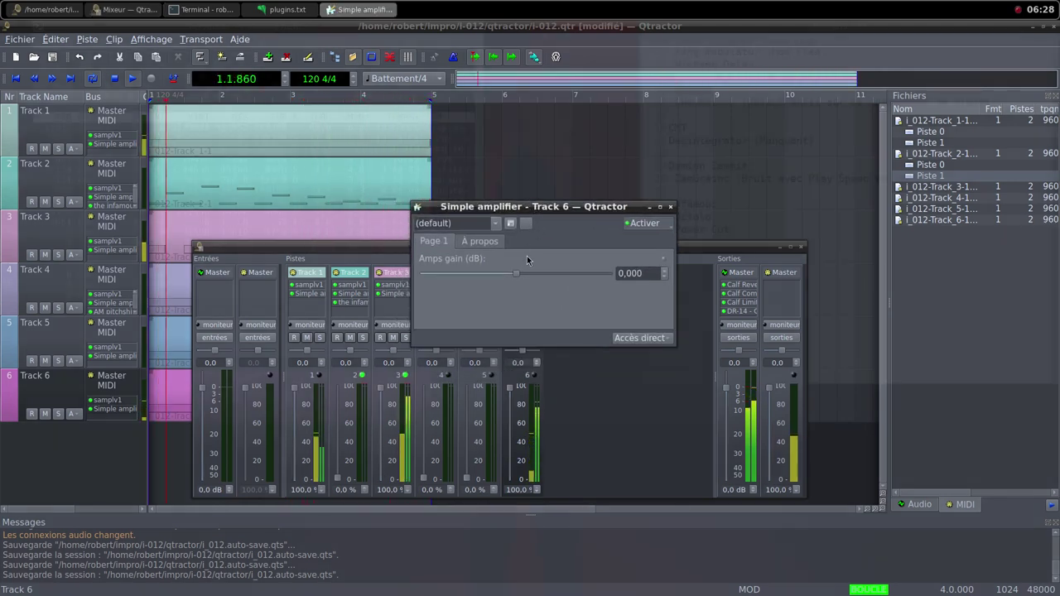
{"action": "left_click_drag", "start_coordinate": [514, 277], "coordinate": [521, 280]}
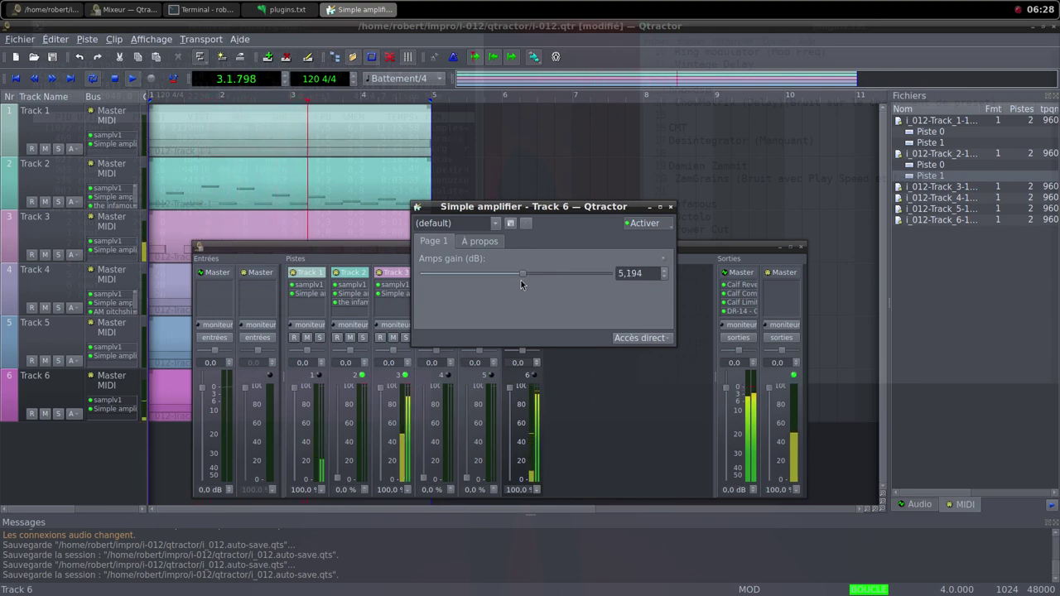
{"action": "left_click", "coordinate": [670, 207]}
Open the DR-14 meter of the Master audio output, move it over the mixer's output strips and change its window layer.
{"action": "double_click", "coordinate": [739, 311]}
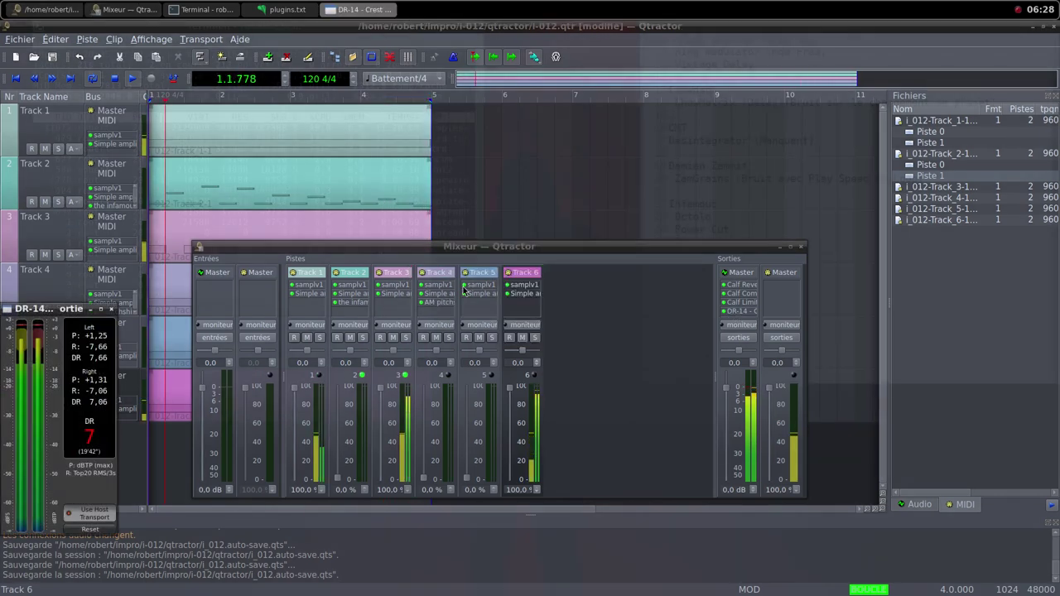
{"action": "left_click_drag", "start_coordinate": [31, 309], "coordinate": [745, 266]}
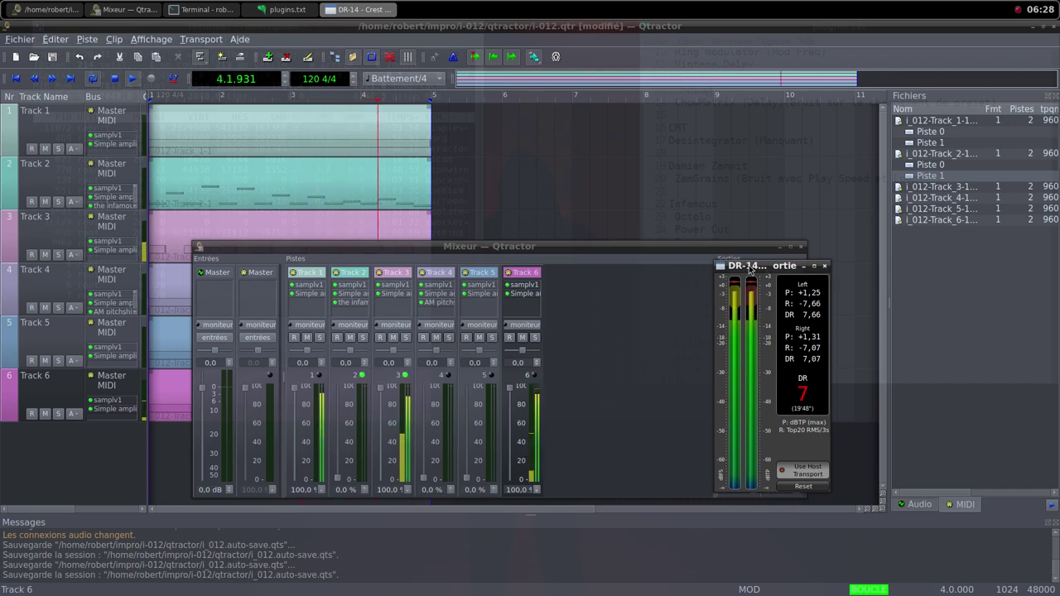
{"action": "right_click", "coordinate": [756, 267]}
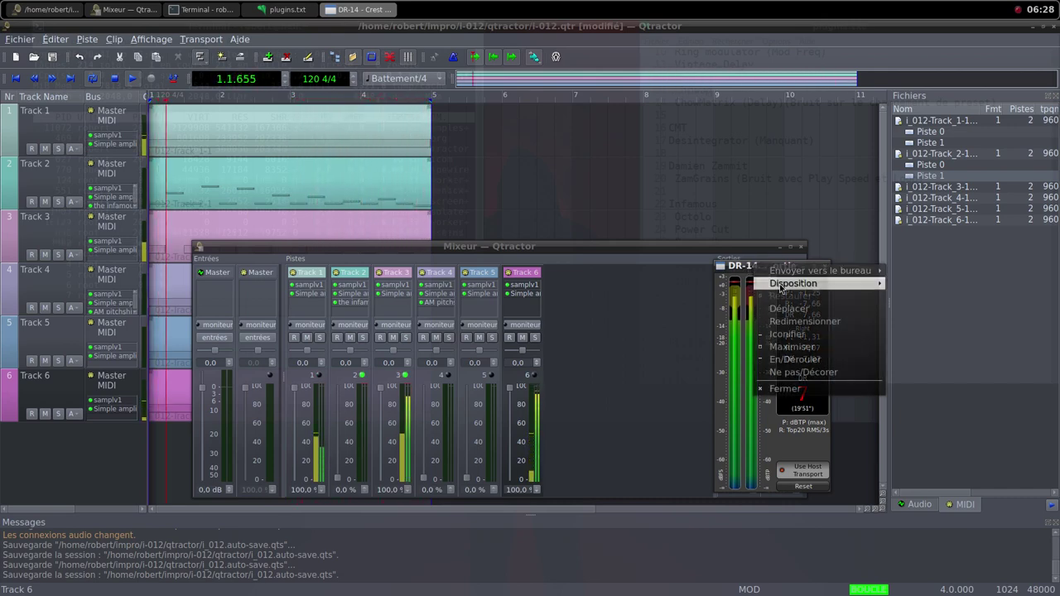
{"action": "mouse_move", "coordinate": [810, 286]}
{"action": "left_click", "coordinate": [903, 296]}
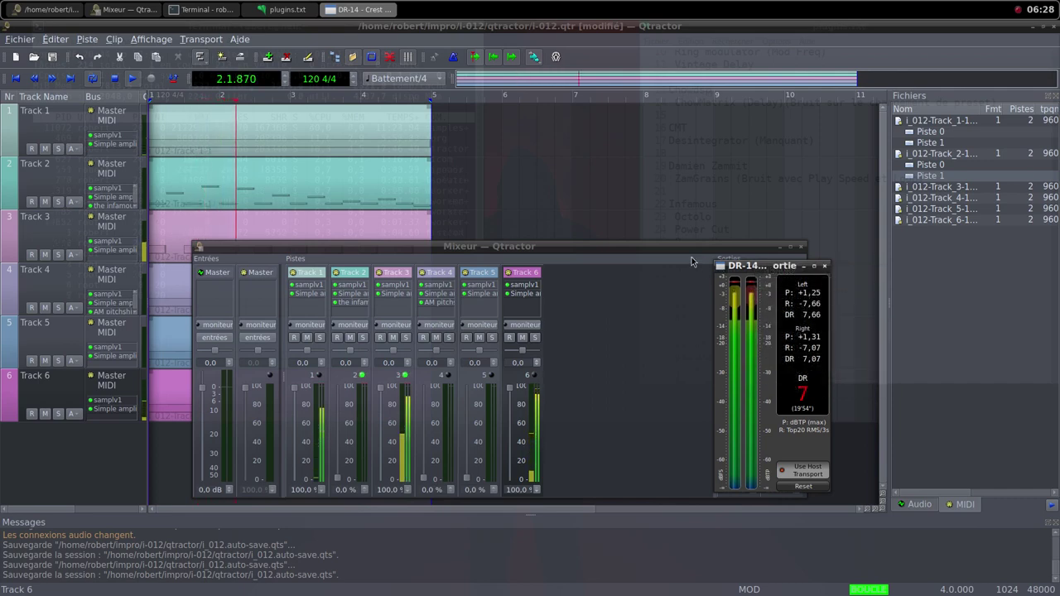
Bring the mixer to the front and raise Track 5's volume to 100%.
{"action": "left_click", "coordinate": [655, 248]}
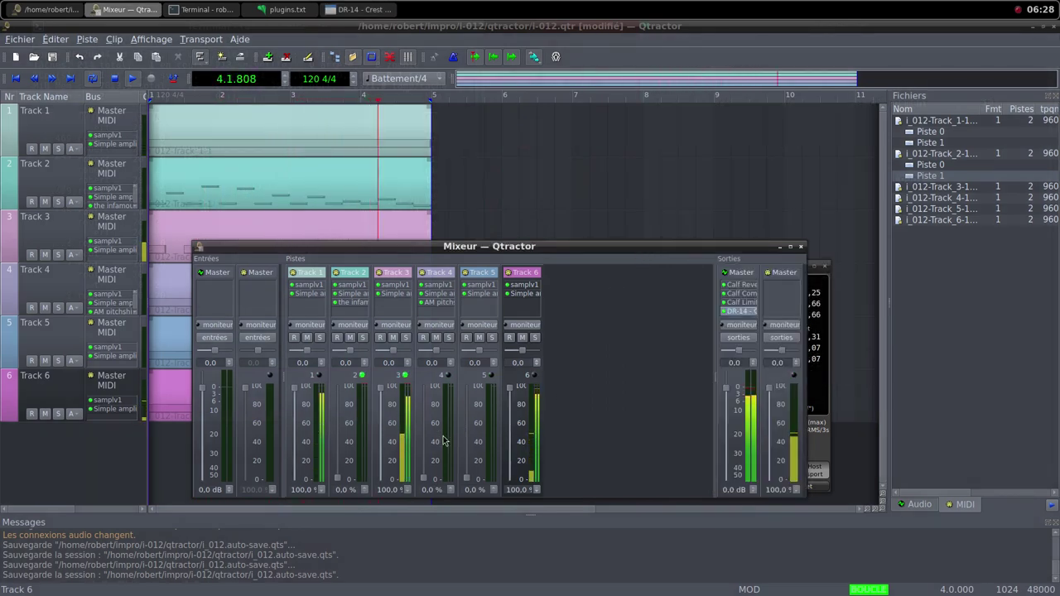
{"action": "left_click_drag", "start_coordinate": [466, 480], "coordinate": [478, 394]}
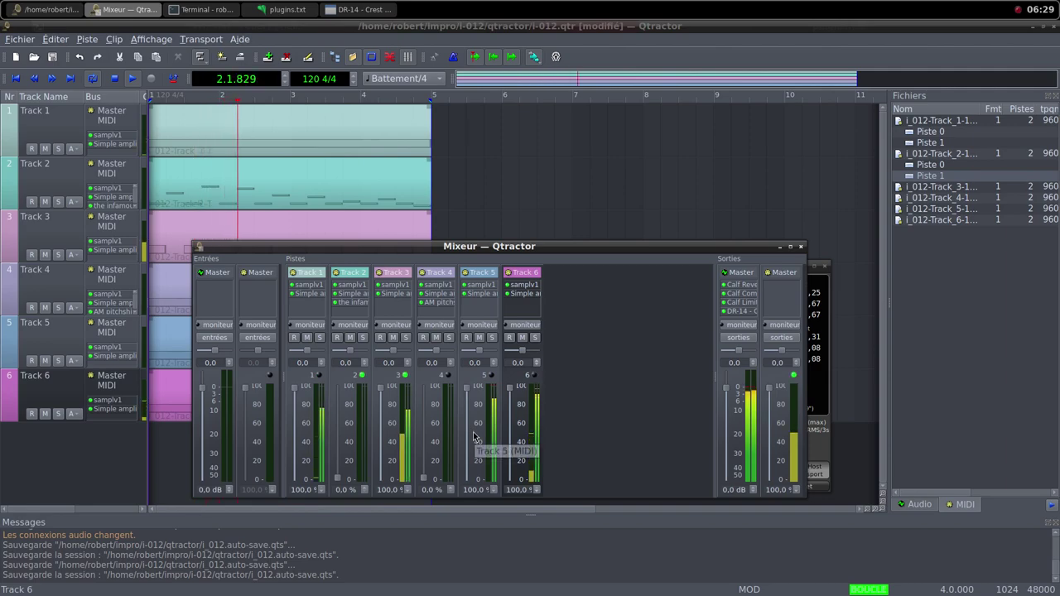
Switch to Firefox and save Freesound's "Fender Chroma Polaris - Touch Pad - F3" sample in the i-012/samples folder.
{"action": "middle_click", "coordinate": [591, 7]}
{"action": "left_click", "coordinate": [621, 27]}
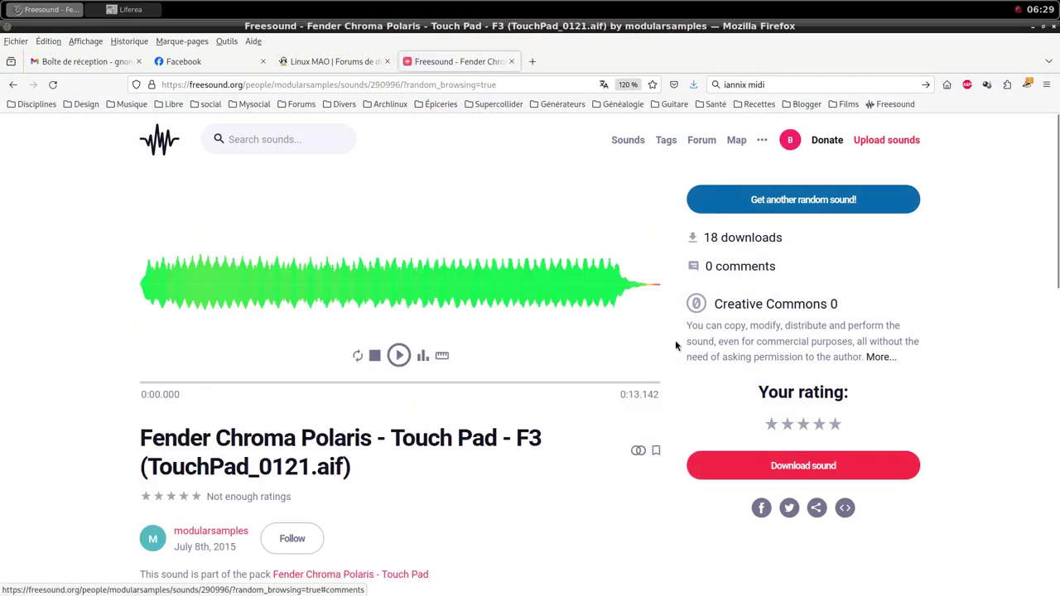
{"action": "scroll", "coordinate": [543, 487], "scroll_direction": "down", "scroll_amount": 2}
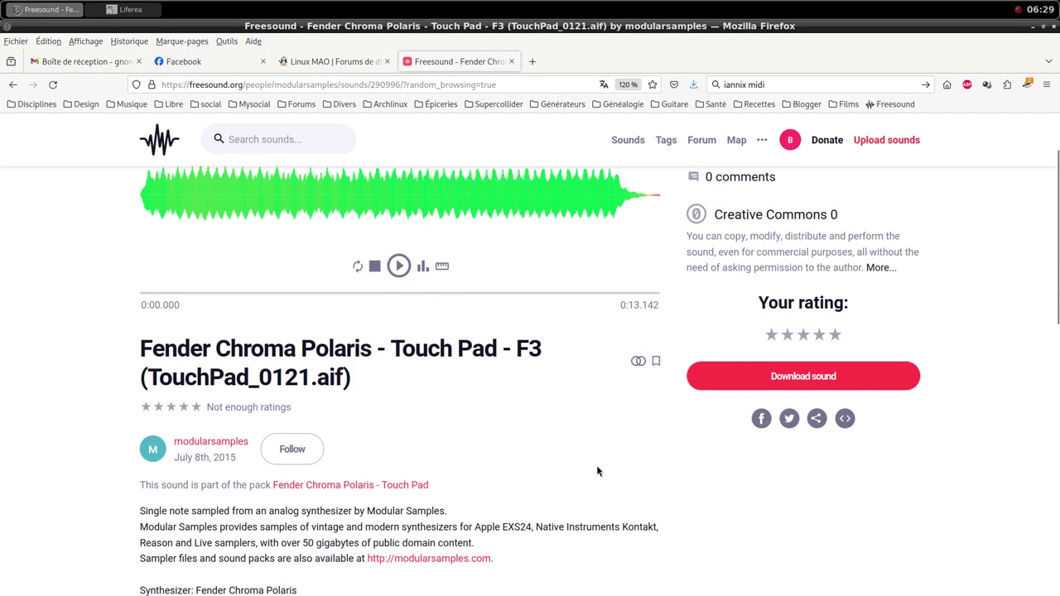
{"action": "scroll", "coordinate": [511, 484], "scroll_direction": "down", "scroll_amount": 2}
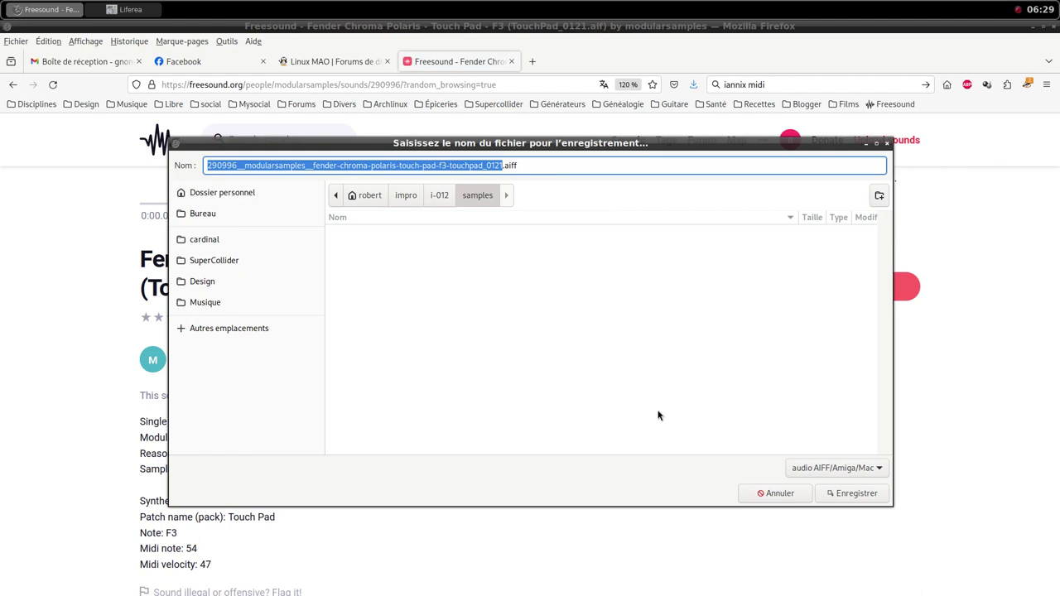
{"action": "left_click", "coordinate": [849, 496]}
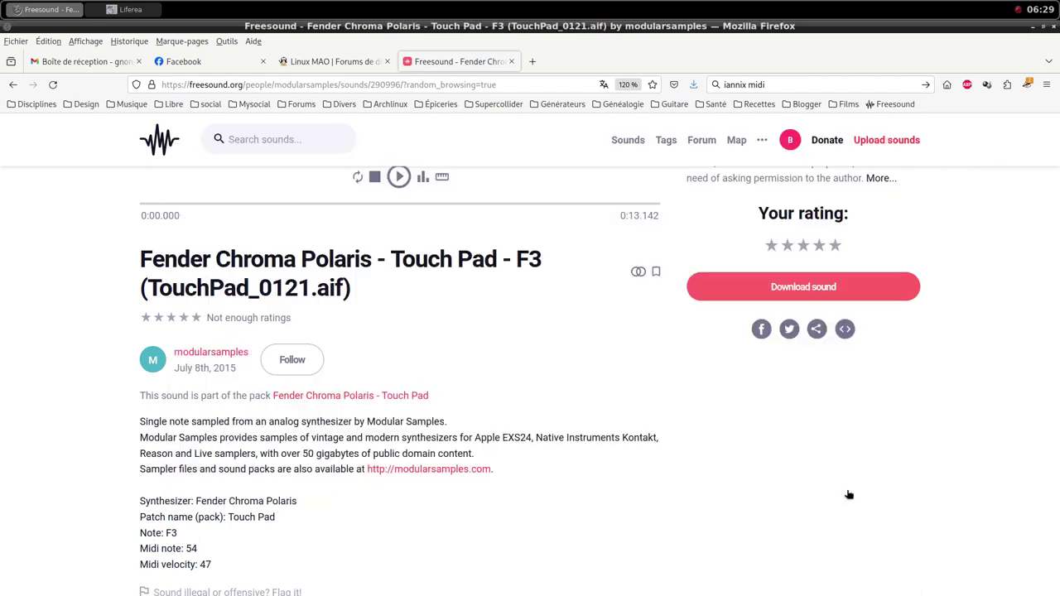
Return to the Qtractor mixer and start a new track, Track 7, with the MIDI type.
{"action": "middle_click", "coordinate": [602, 4]}
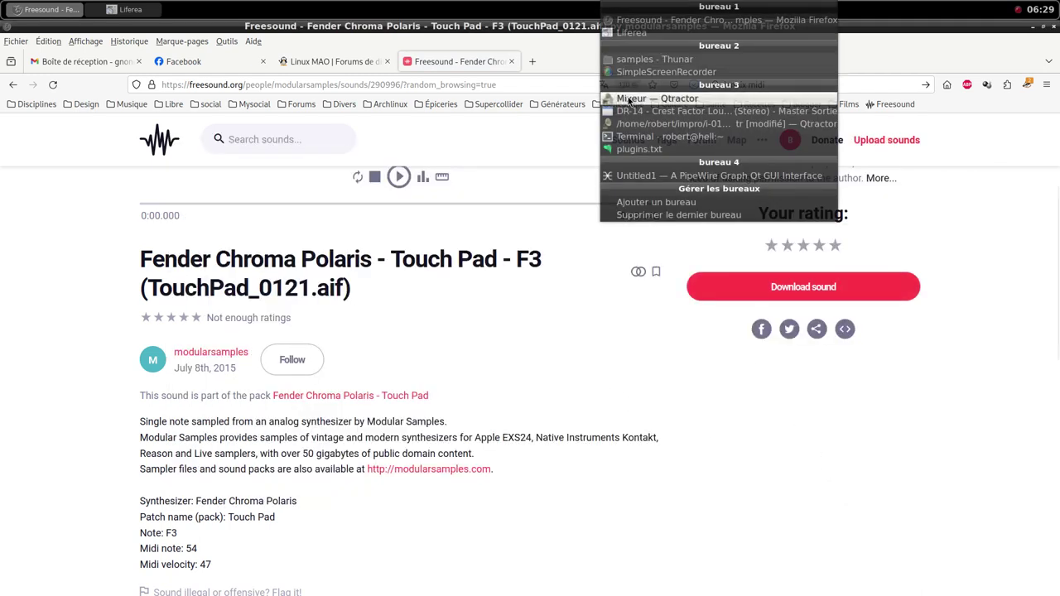
{"action": "left_click", "coordinate": [631, 101]}
{"action": "right_click", "coordinate": [582, 340]}
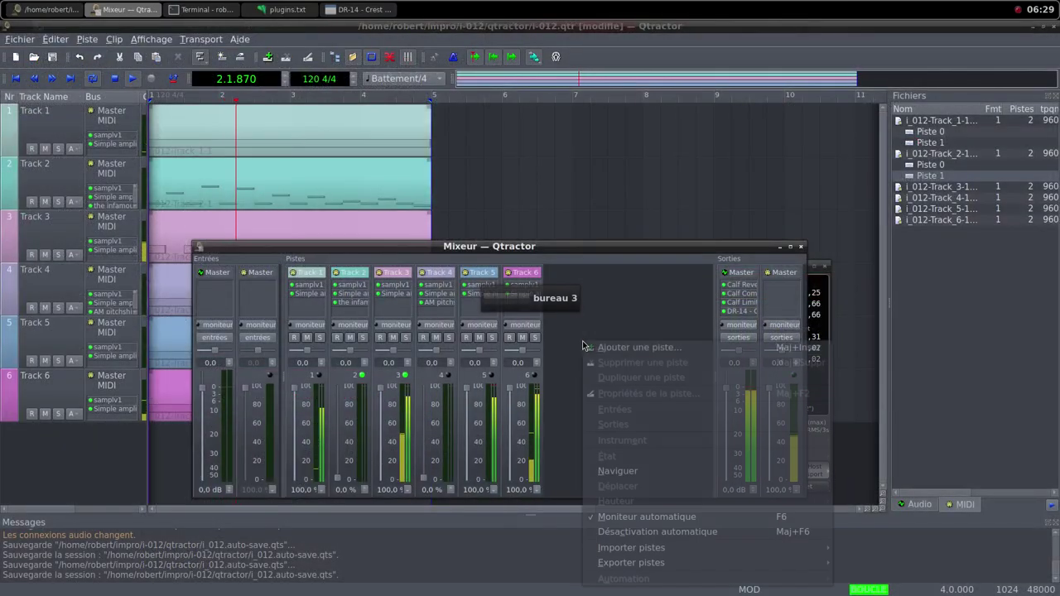
{"action": "left_click", "coordinate": [596, 348]}
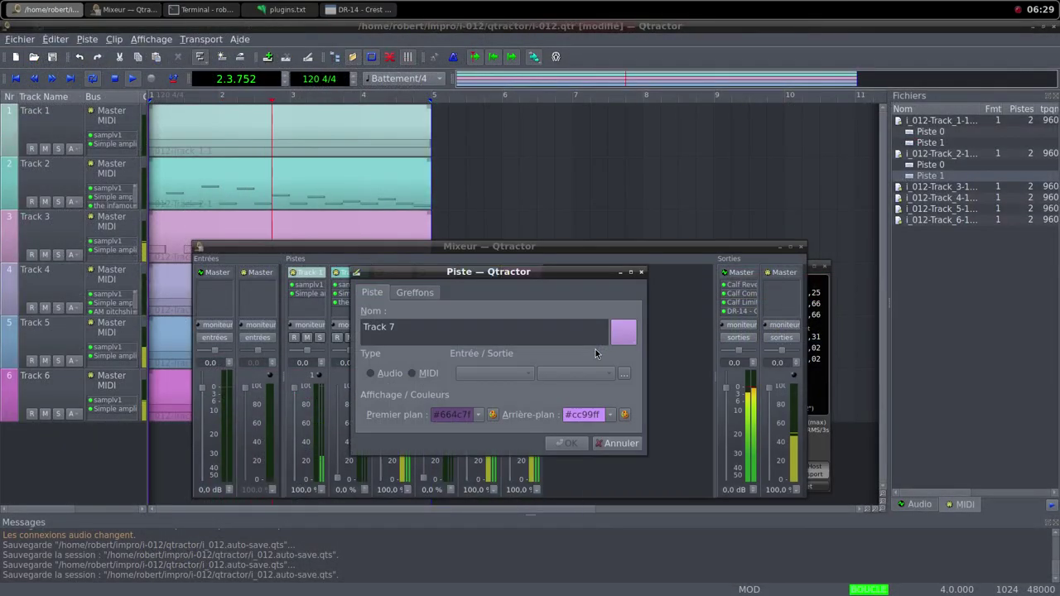
{"action": "left_click", "coordinate": [413, 374]}
Find the samplv1 plugin with the search text "sam" and add it to Track 7.
{"action": "left_click", "coordinate": [411, 293]}
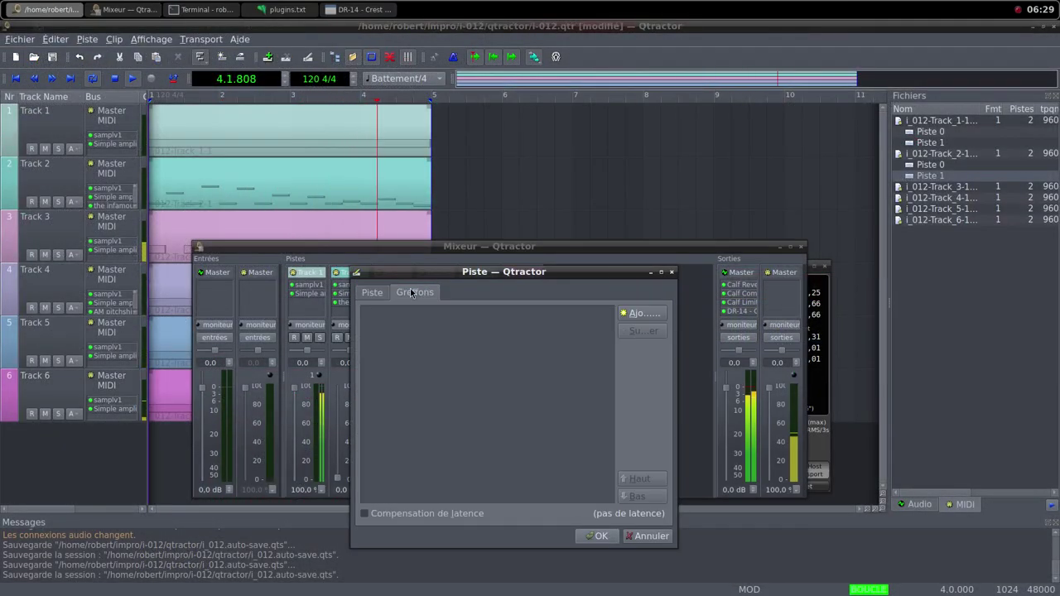
{"action": "left_click", "coordinate": [641, 313]}
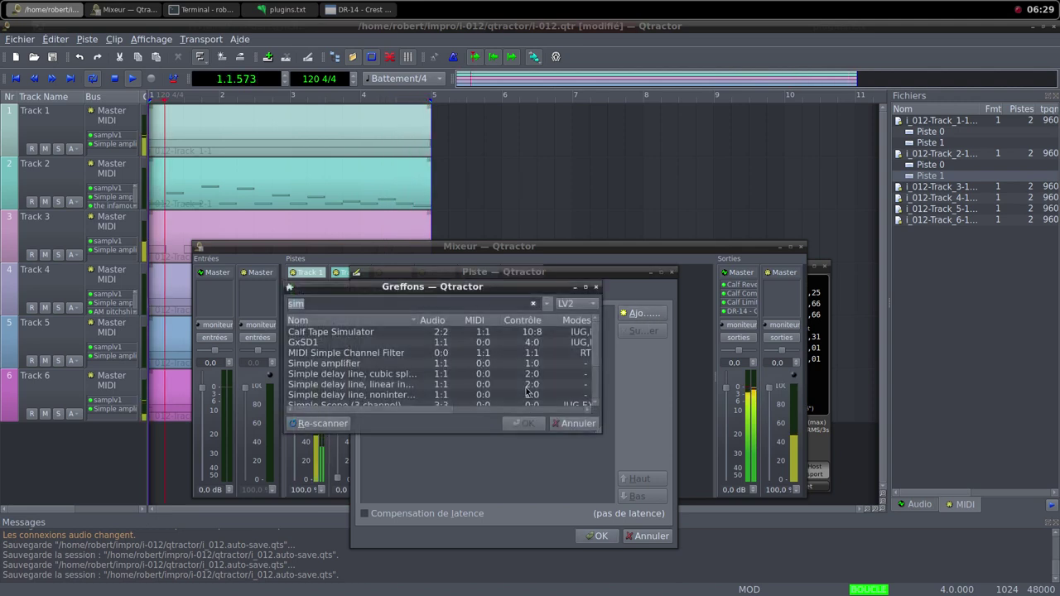
{"action": "type", "text": "sam"}
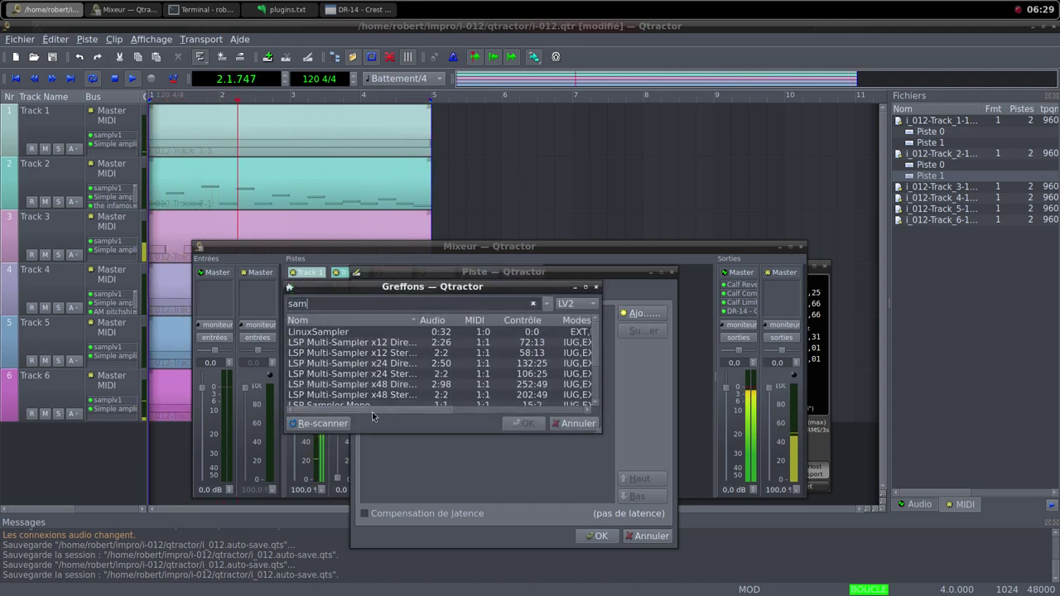
{"action": "double_click", "coordinate": [358, 394]}
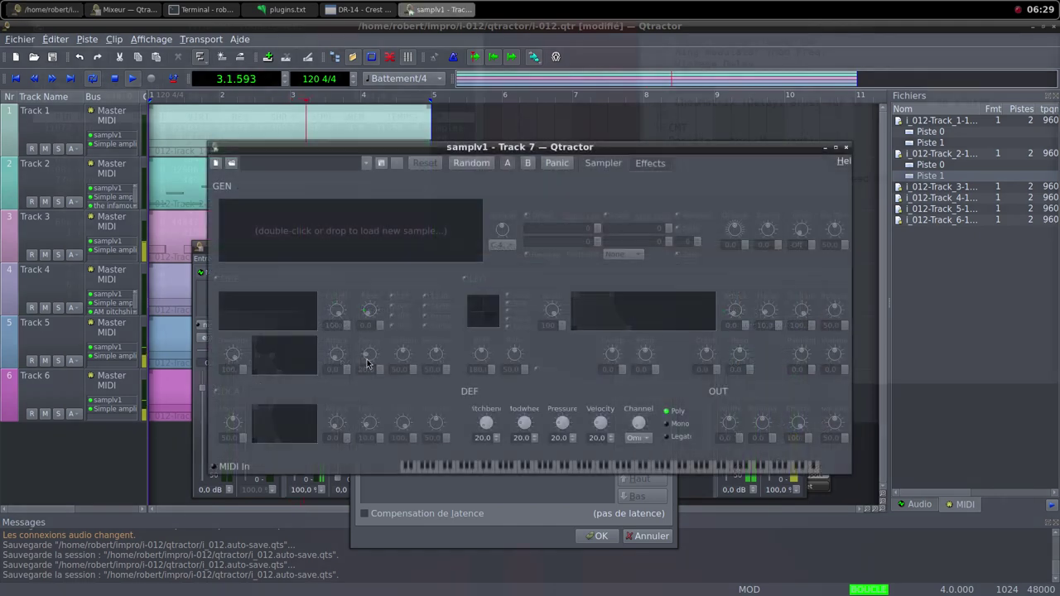
Load the 290996 fender-chroma-polaris-touch-pad sample from the i-012/samples folder into Track 7's samplv1.
{"action": "double_click", "coordinate": [361, 237]}
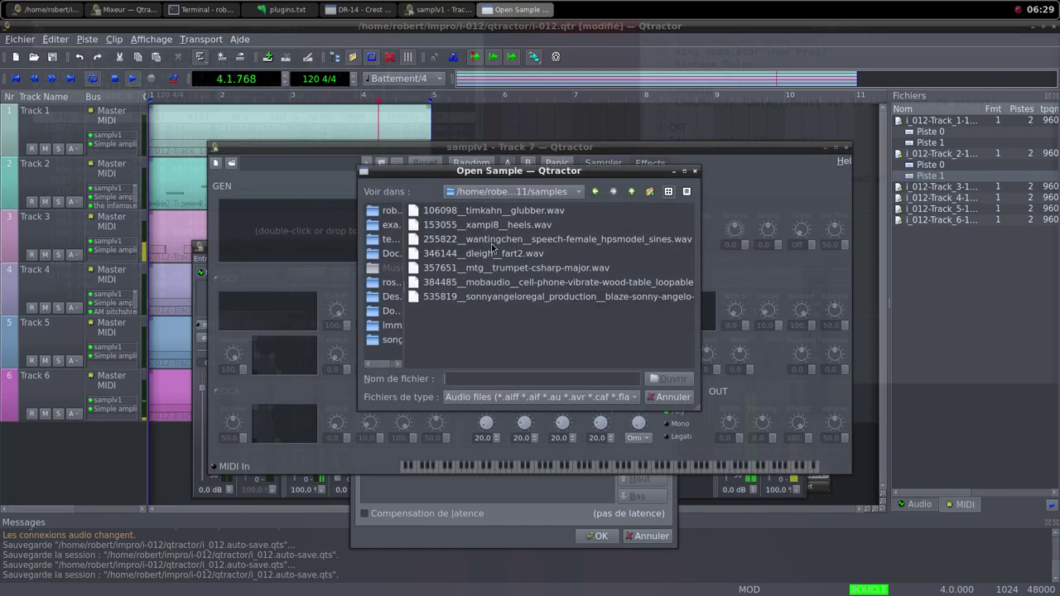
{"action": "left_click", "coordinate": [629, 296]}
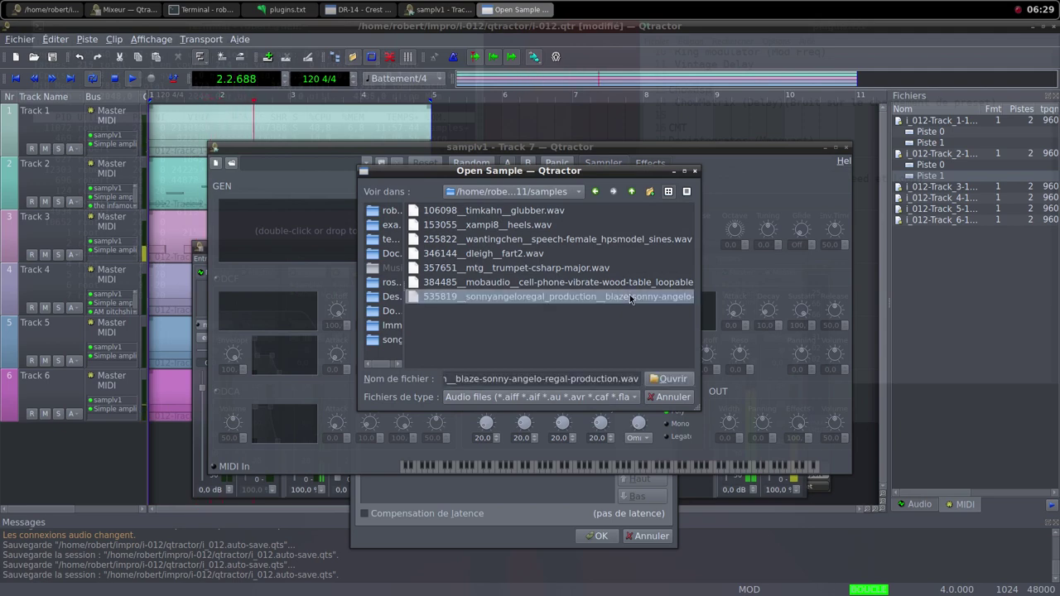
{"action": "left_click", "coordinate": [631, 192]}
{"action": "left_click", "coordinate": [631, 192]}
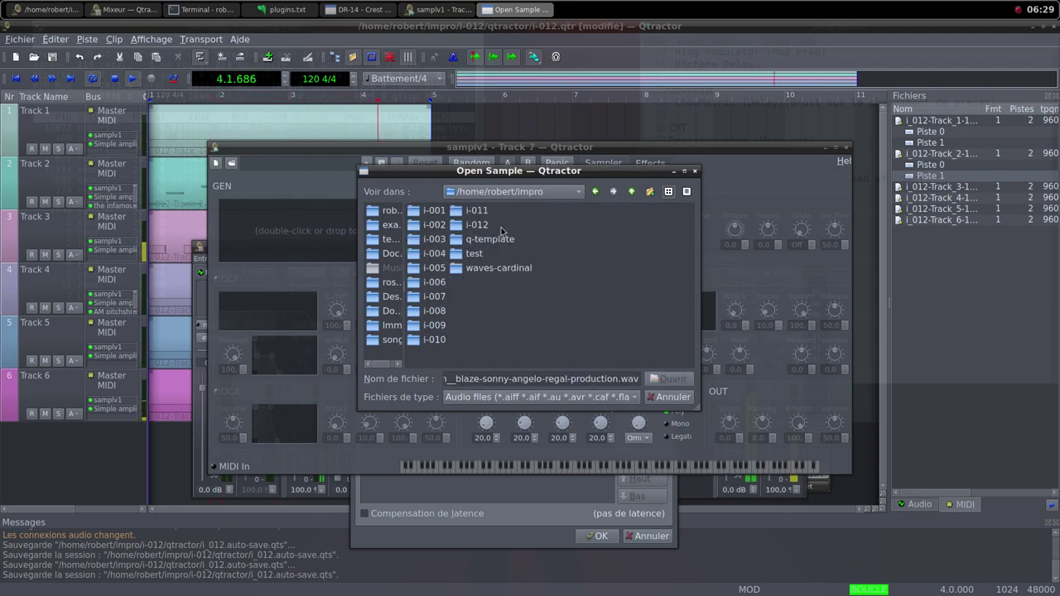
{"action": "double_click", "coordinate": [483, 227]}
{"action": "double_click", "coordinate": [433, 224]}
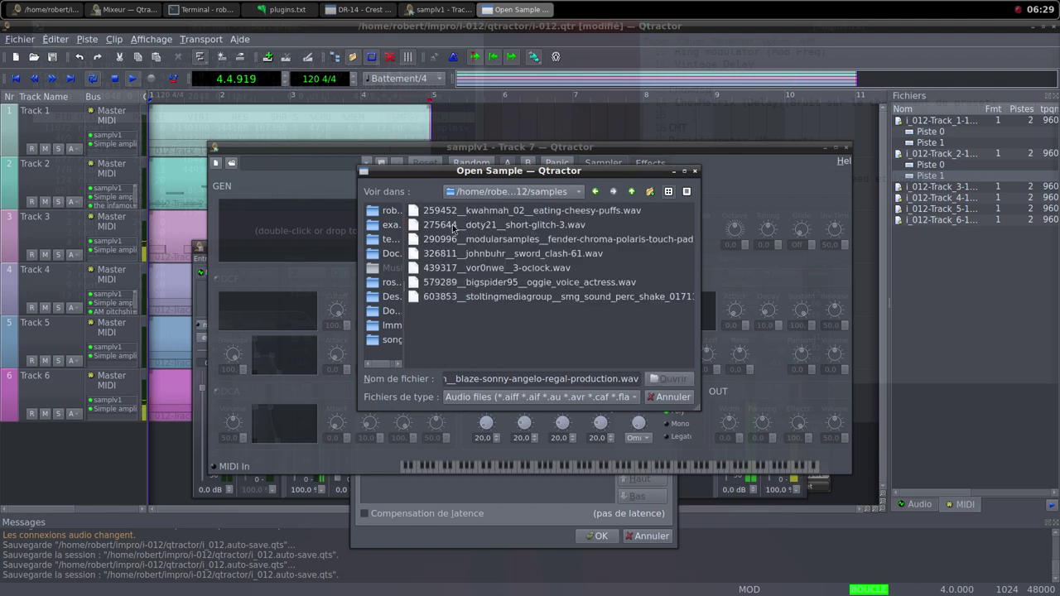
{"action": "left_click", "coordinate": [588, 240]}
{"action": "left_click", "coordinate": [669, 378]}
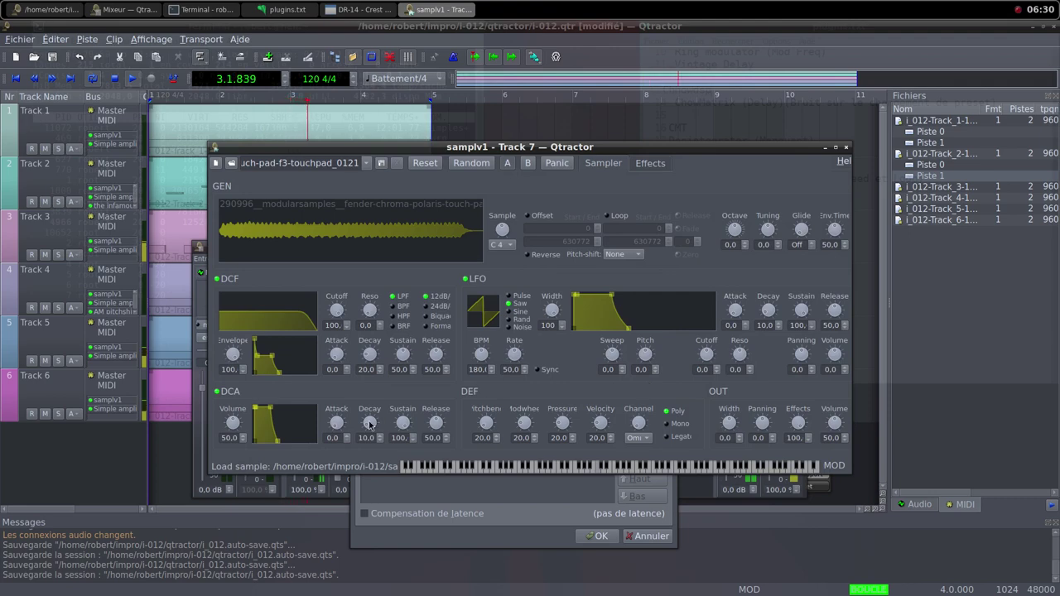
Set samplv1's DCA volume to 100, adjust its output volume and close the plugin window.
{"action": "left_click_drag", "start_coordinate": [240, 428], "coordinate": [240, 445]}
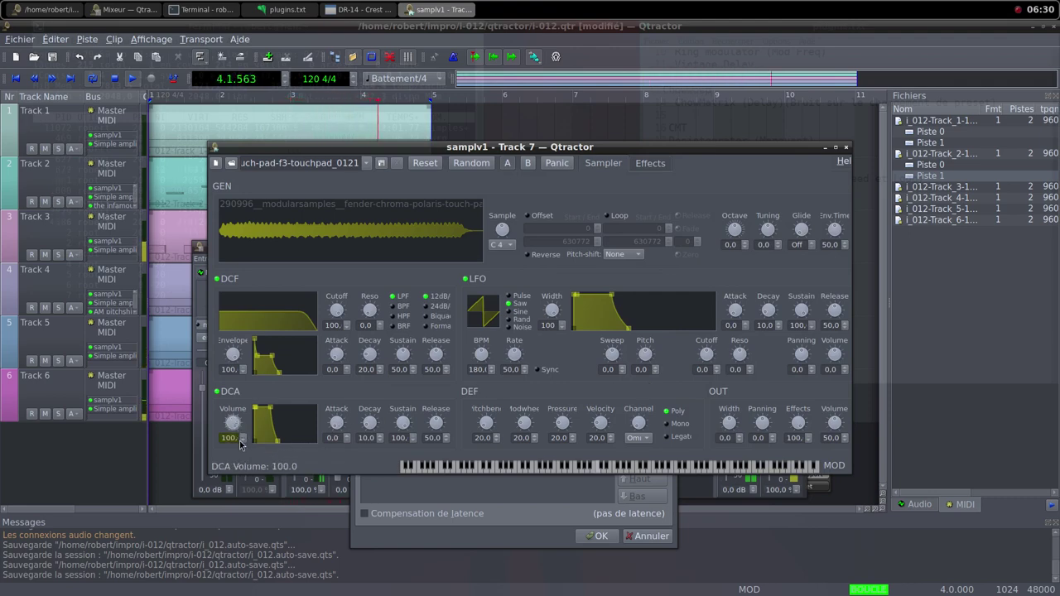
{"action": "left_click_drag", "start_coordinate": [843, 439], "coordinate": [840, 448]}
{"action": "left_click", "coordinate": [845, 147]}
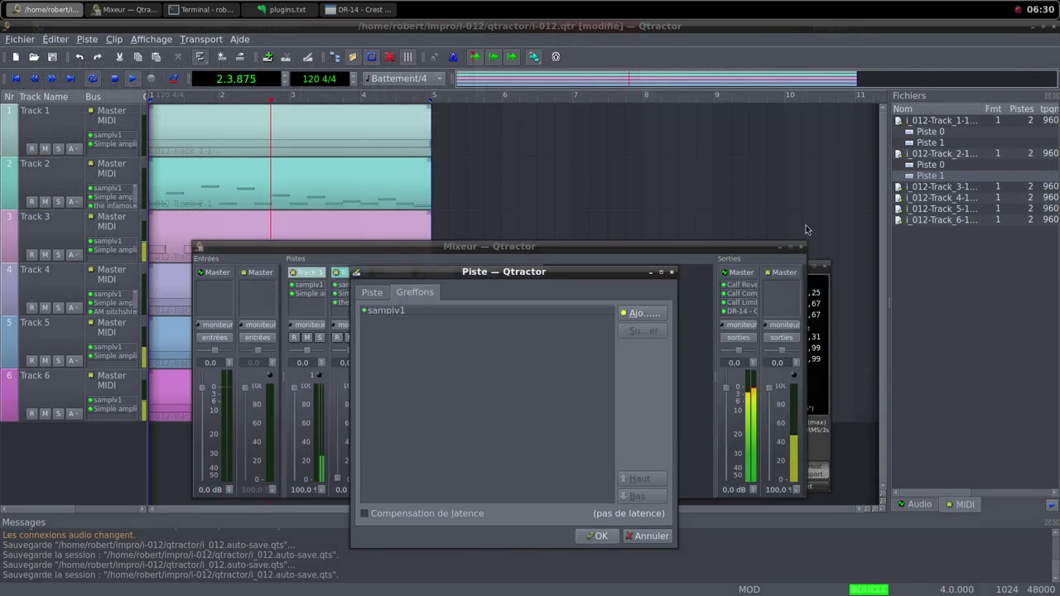
Find the Simple amplifier plugin with the search text "si", add it to Track 7 after samplv1 and confirm the track.
{"action": "left_click", "coordinate": [655, 316]}
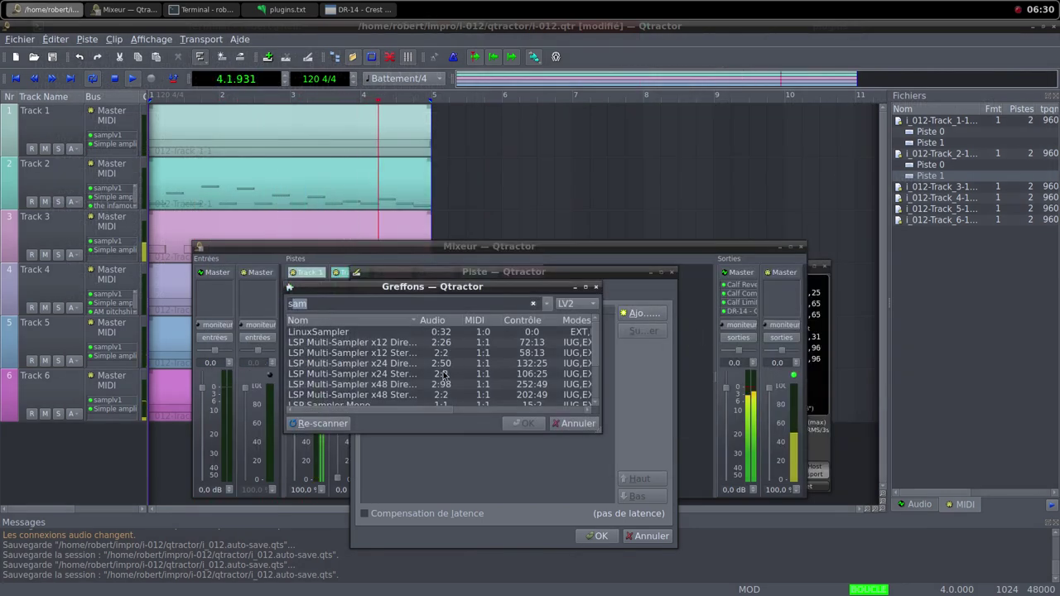
{"action": "type", "text": "si"}
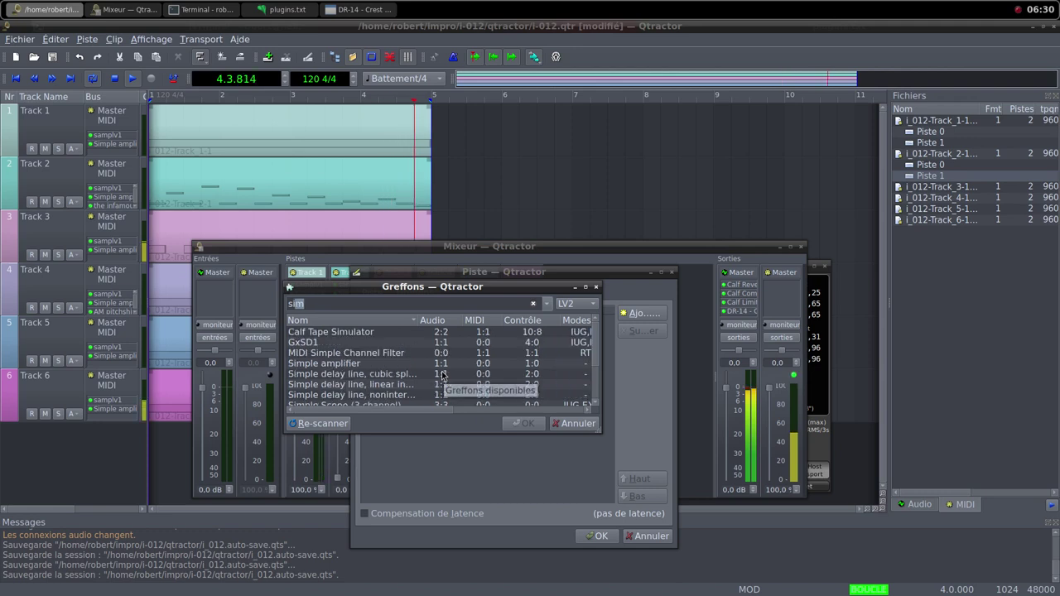
{"action": "double_click", "coordinate": [364, 364]}
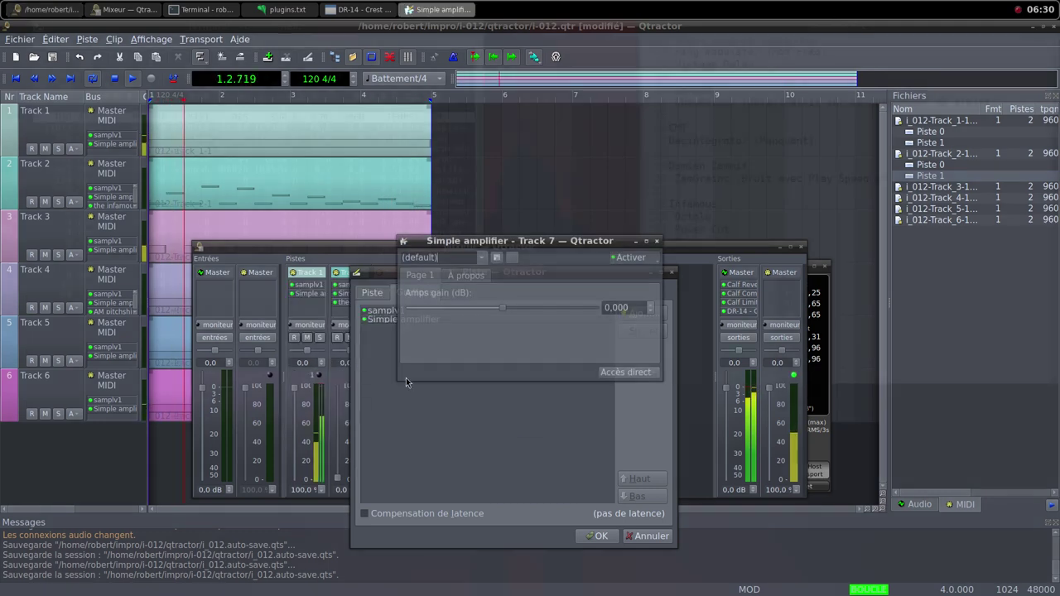
{"action": "left_click", "coordinate": [657, 241]}
{"action": "left_click", "coordinate": [596, 536]}
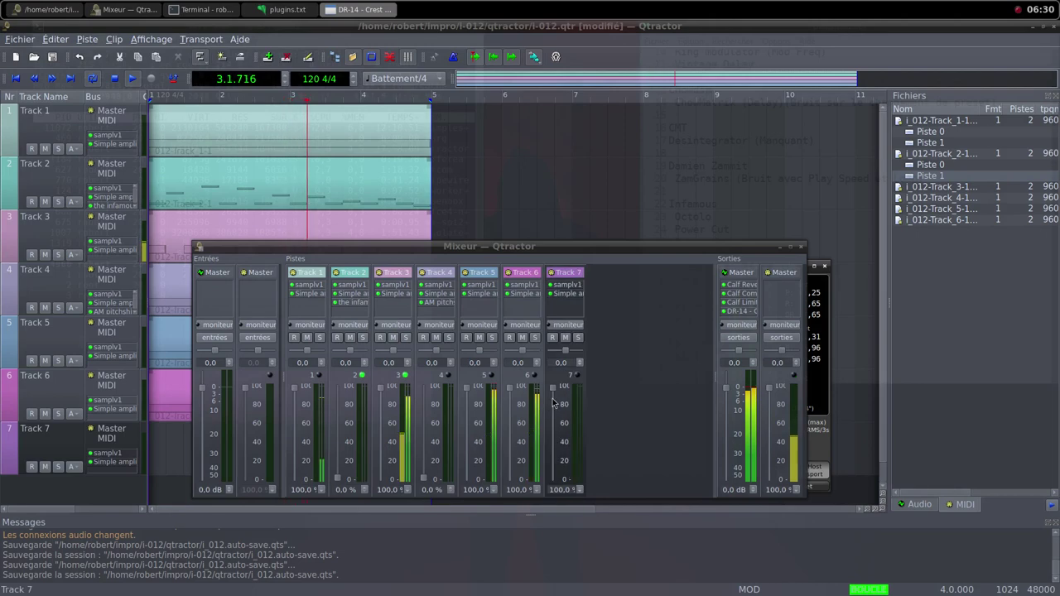
Set the mixer volumes of Track 7 and Track 5 to 0 % and that of Track 2 to 100 %.
{"action": "left_click_drag", "start_coordinate": [553, 387], "coordinate": [553, 479]}
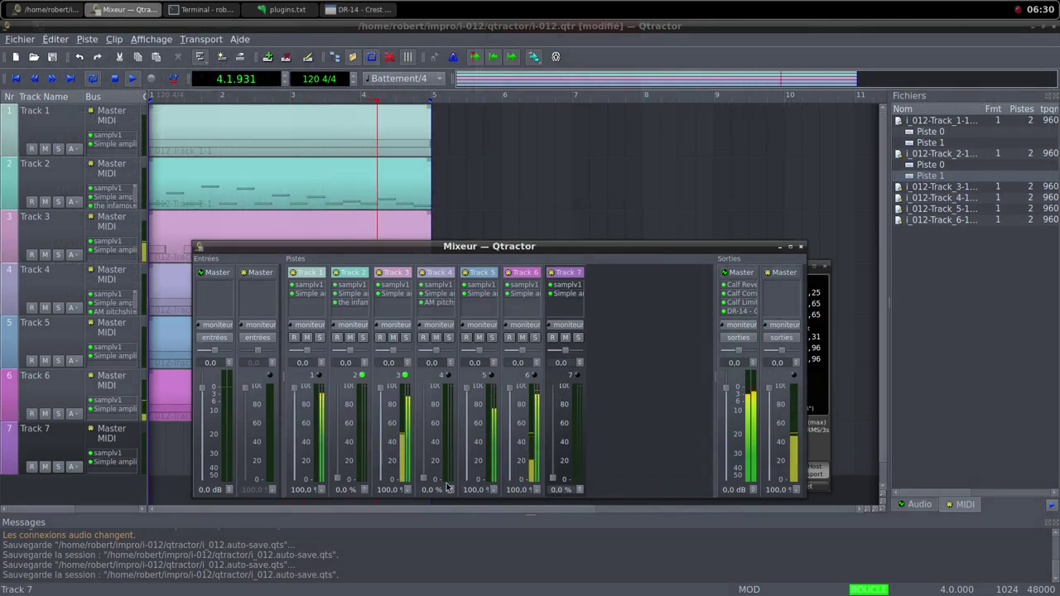
{"action": "left_click_drag", "start_coordinate": [342, 474], "coordinate": [348, 389]}
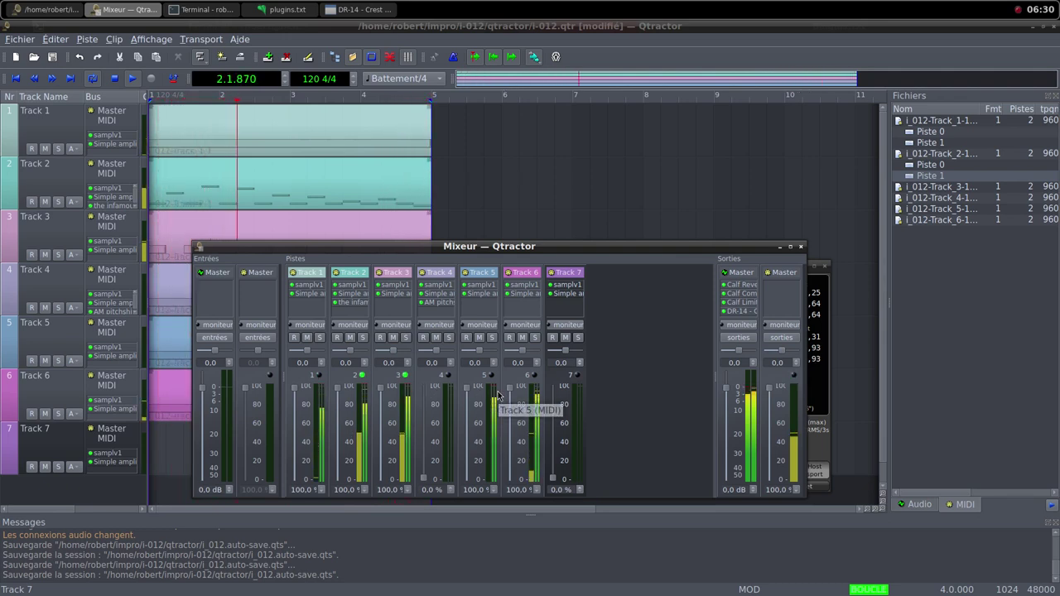
{"action": "left_click_drag", "start_coordinate": [466, 391], "coordinate": [477, 485]}
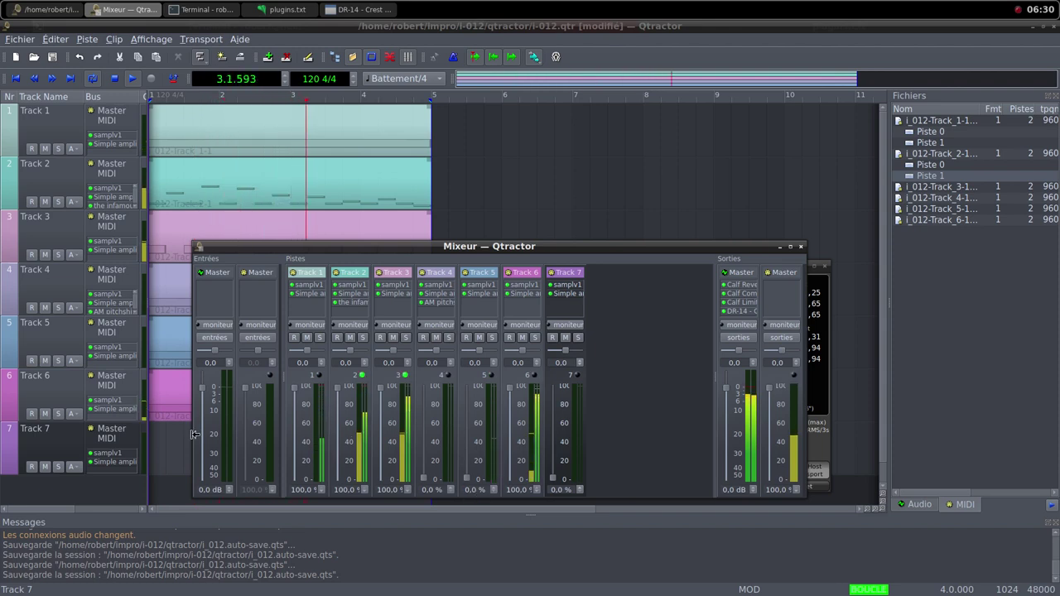
Create a new four-bar MIDI clip at the start of Track 7 and open it in the clip editor.
{"action": "right_click", "coordinate": [171, 448]}
{"action": "mouse_move", "coordinate": [332, 434]}
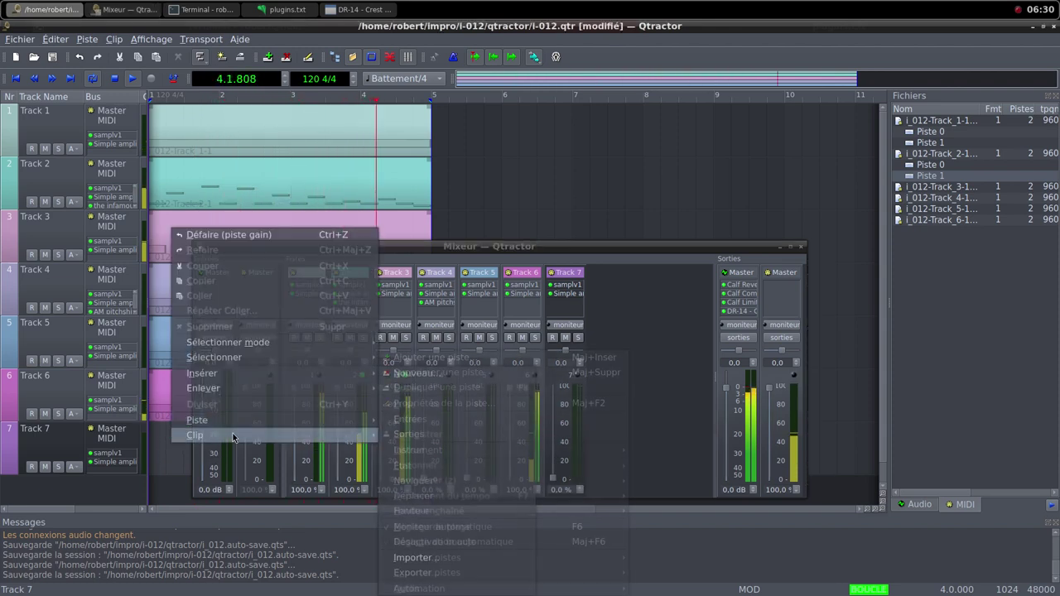
{"action": "left_click", "coordinate": [404, 373]}
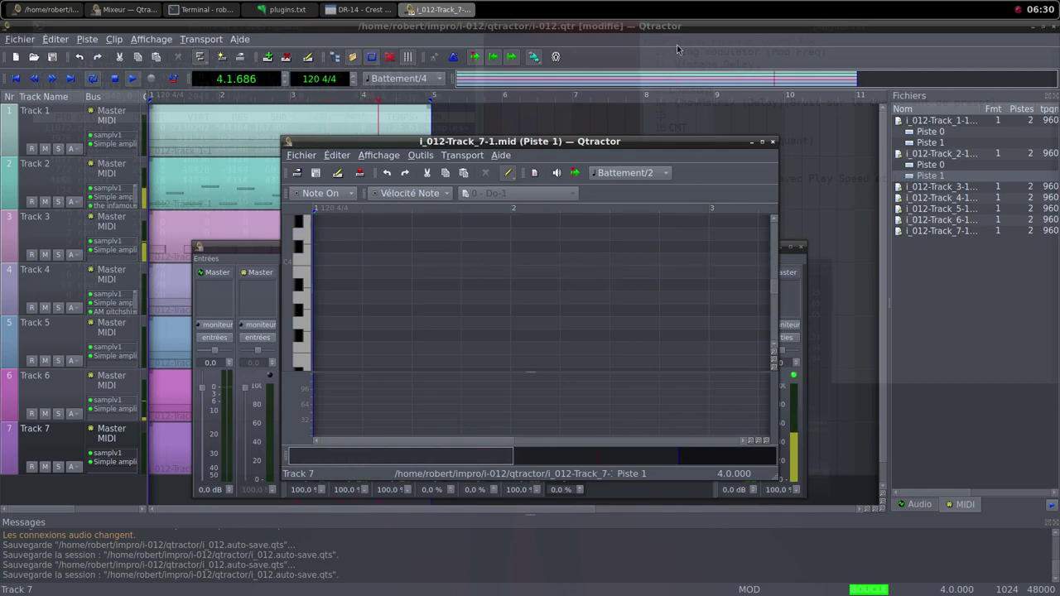
Check the Fender Chroma Polaris sample page on Freesound in Firefox, and return to Qtractor's Track 7 clip editor, maximised.
{"action": "middle_click", "coordinate": [665, 3]}
{"action": "left_click", "coordinate": [687, 21]}
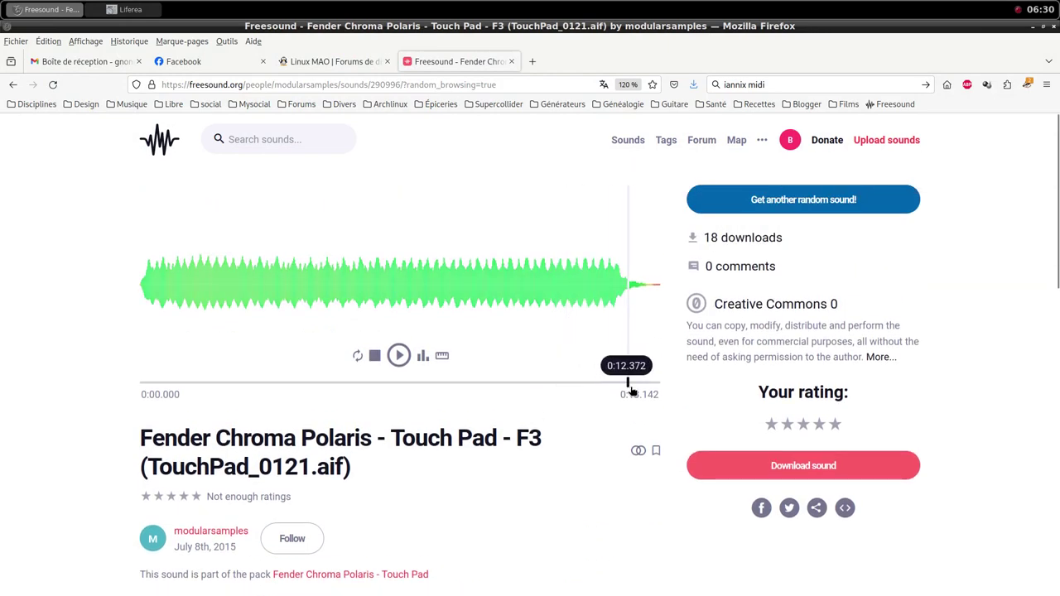
{"action": "middle_click", "coordinate": [566, 6]}
{"action": "left_click", "coordinate": [566, 25]}
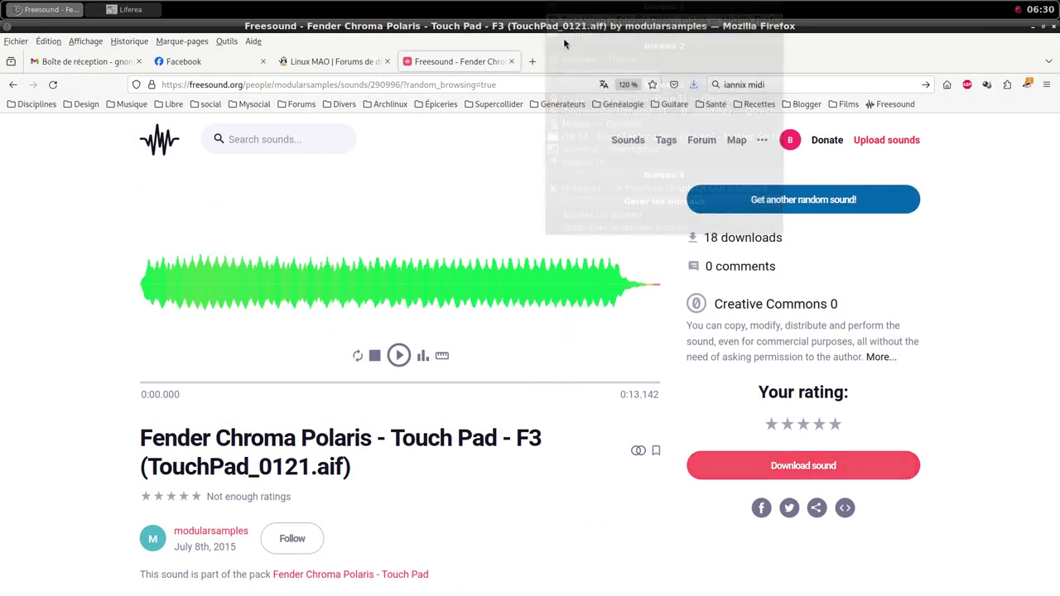
{"action": "middle_click", "coordinate": [520, 7]}
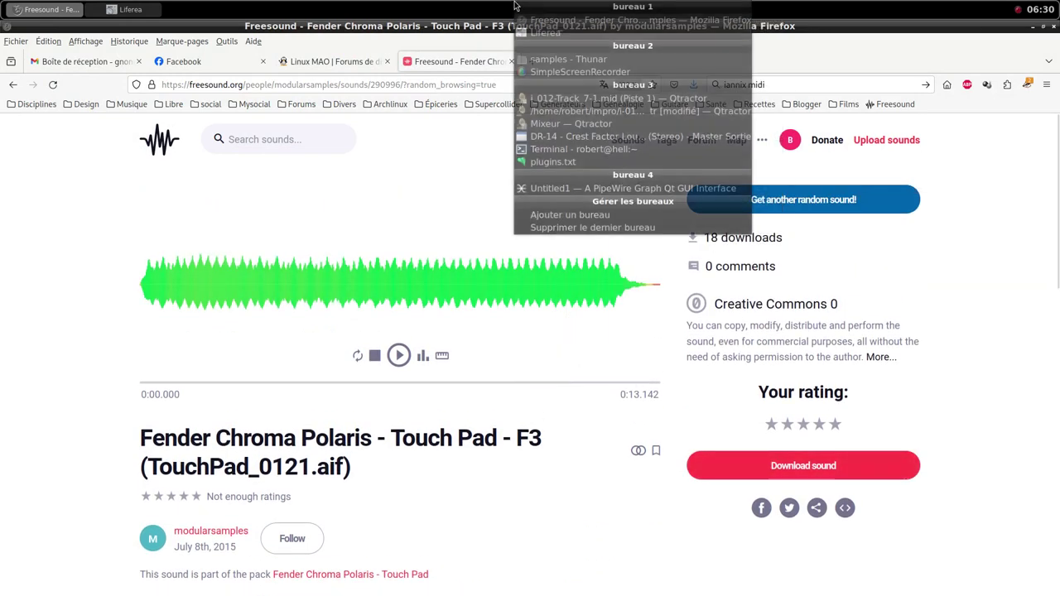
{"action": "left_click", "coordinate": [557, 99]}
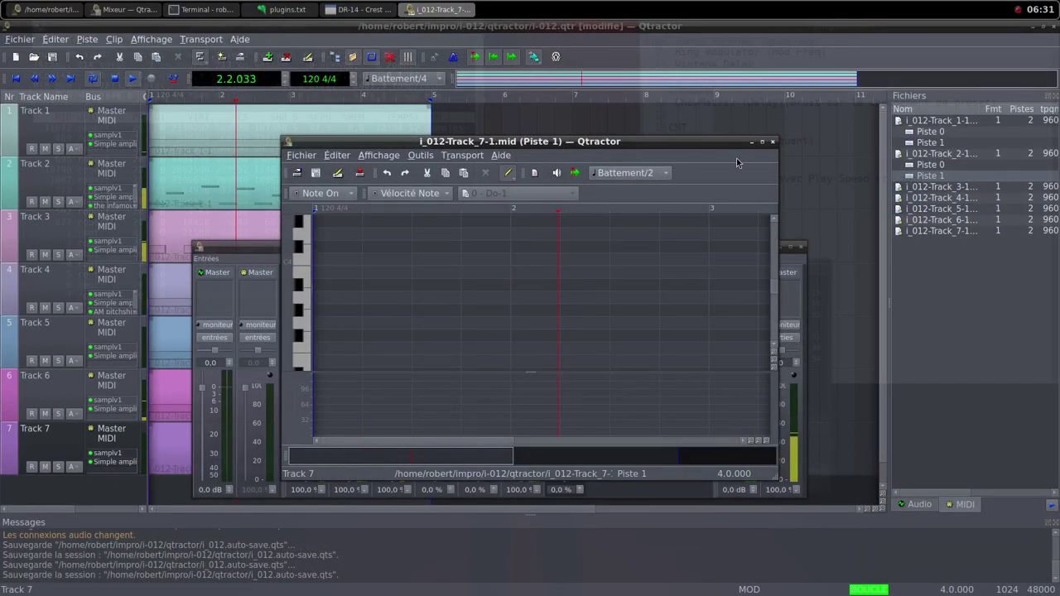
{"action": "left_click", "coordinate": [756, 144]}
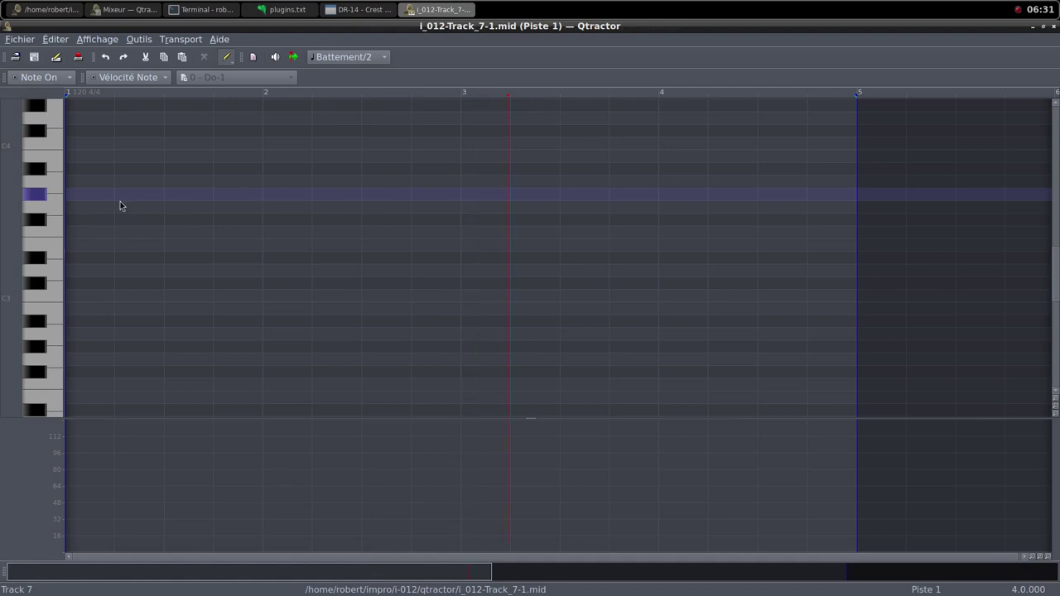
{"action": "scroll", "coordinate": [116, 203], "scroll_direction": "up", "scroll_amount": 2}
{"action": "left_click", "coordinate": [78, 204]}
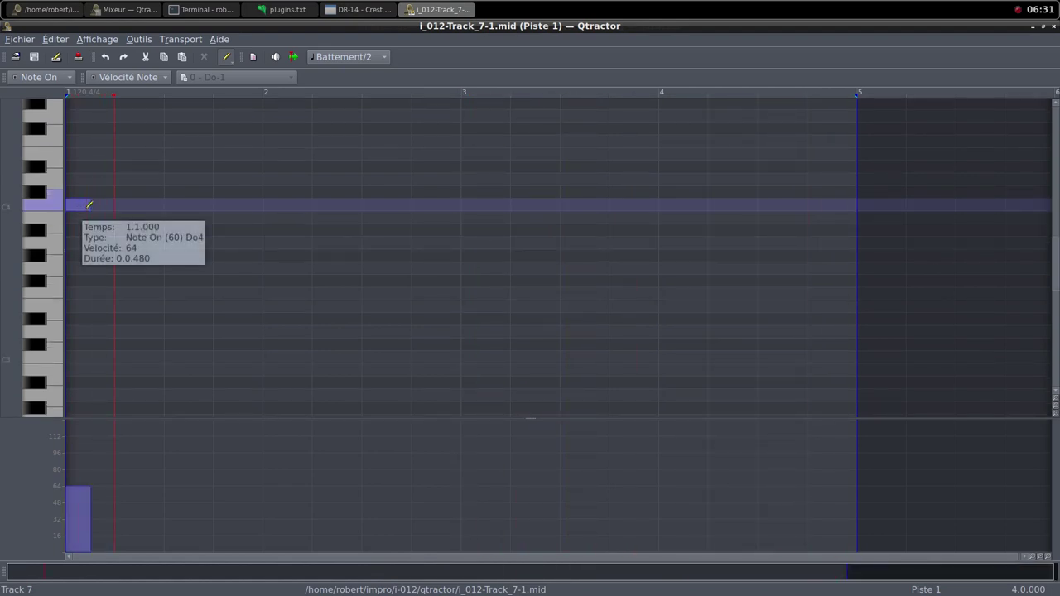
{"action": "left_click_drag", "start_coordinate": [89, 205], "coordinate": [87, 206]}
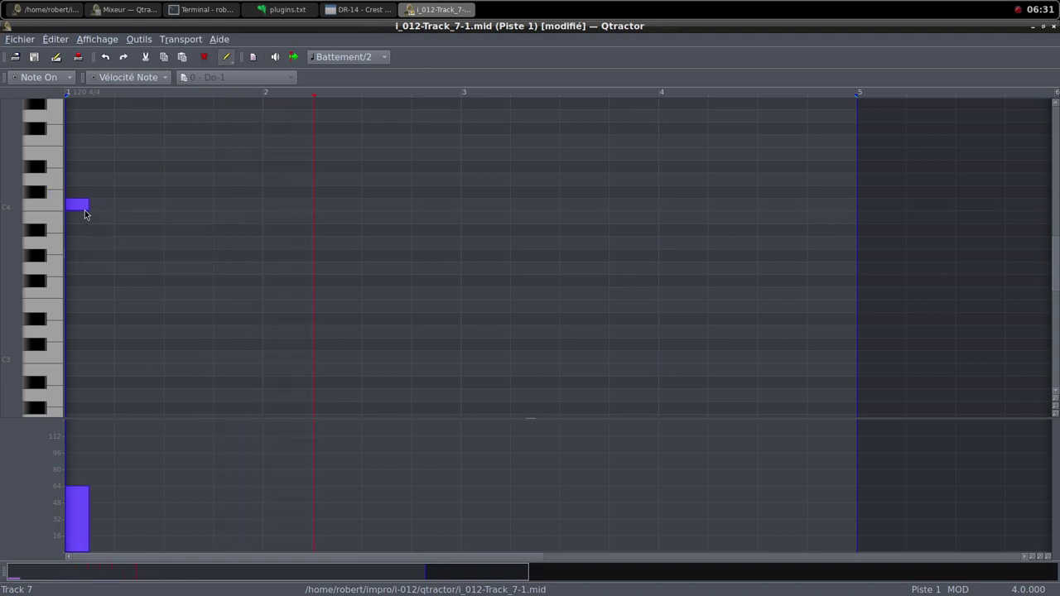
{"action": "key", "text": "Delete"}
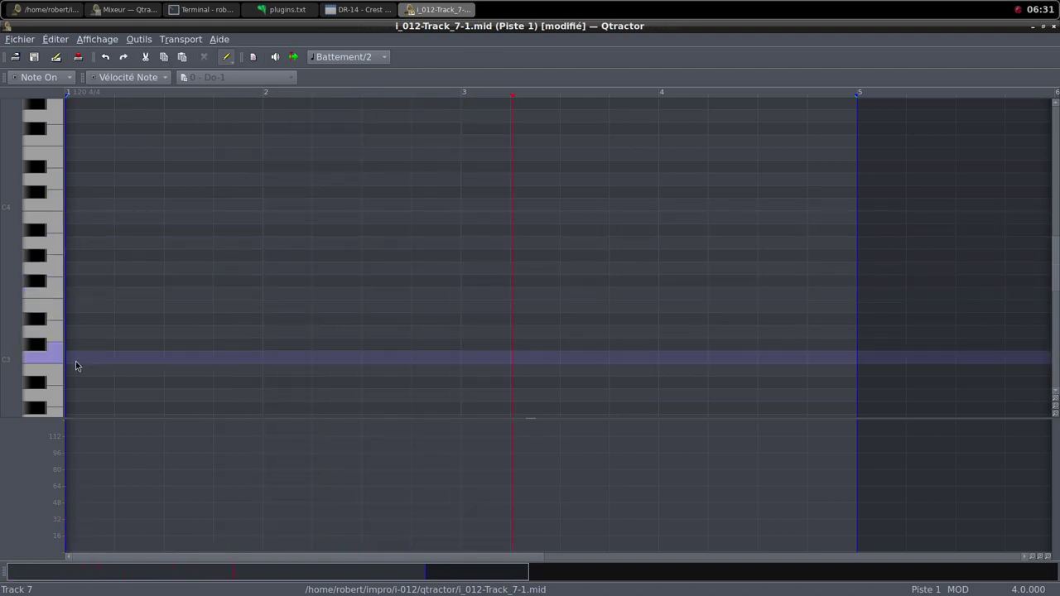
Draw one-beat Do3 notes on beats 1 and 3 of all four bars in the Track 7 clip.
{"action": "left_click_drag", "start_coordinate": [83, 358], "coordinate": [110, 358]}
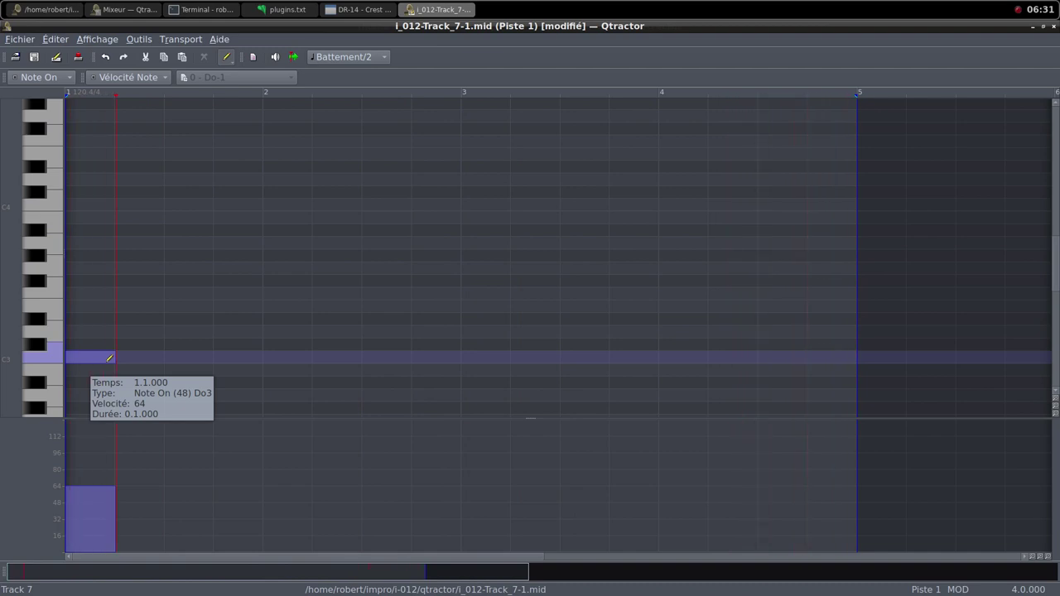
{"action": "left_click_drag", "start_coordinate": [109, 358], "coordinate": [107, 364]}
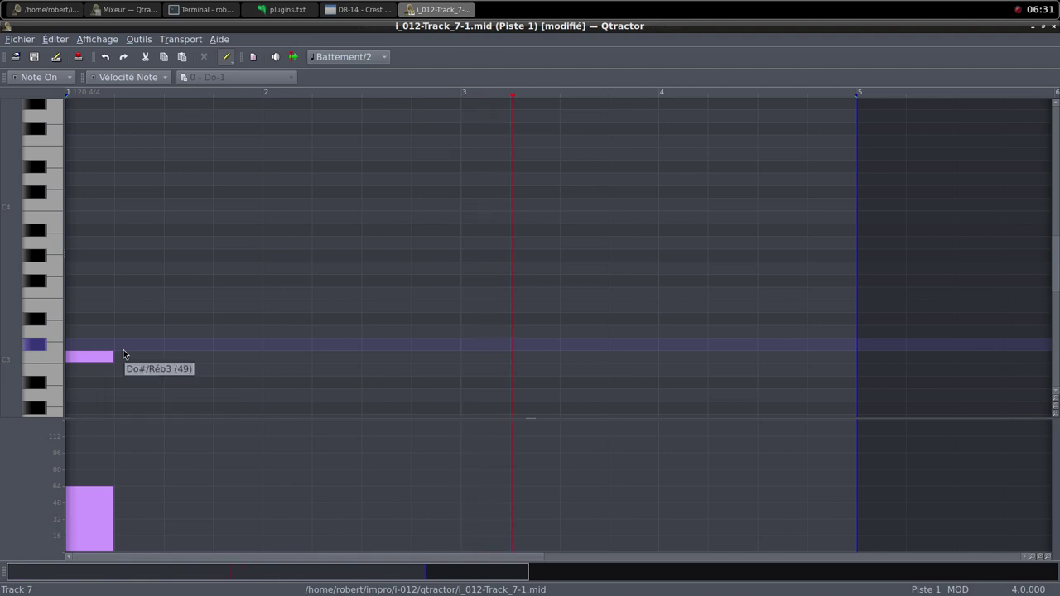
{"action": "left_click", "coordinate": [173, 357]}
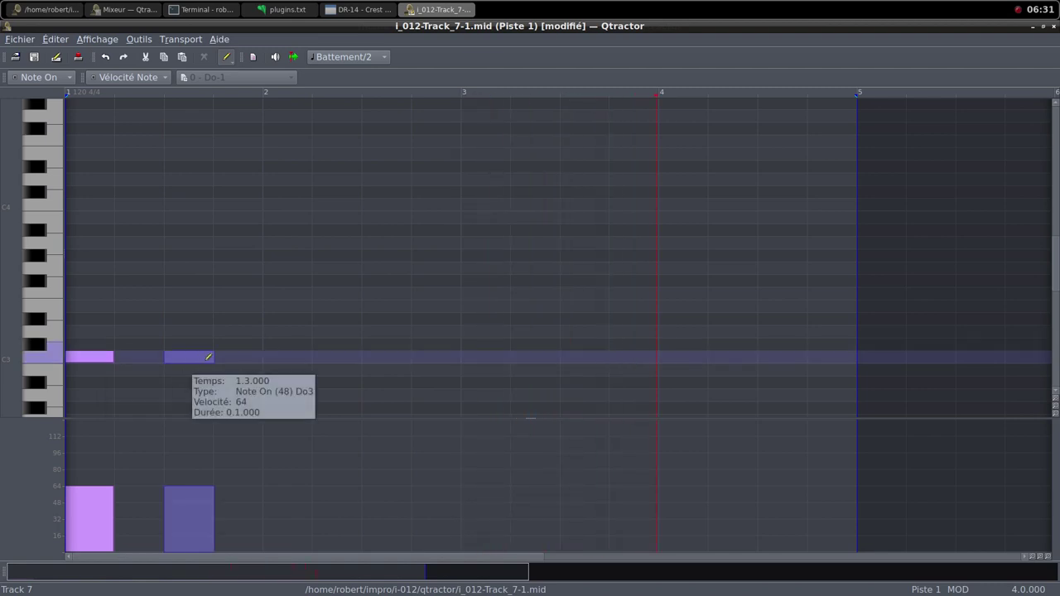
{"action": "left_click", "coordinate": [271, 356]}
{"action": "left_click_drag", "start_coordinate": [271, 353], "coordinate": [290, 358]}
{"action": "left_click", "coordinate": [287, 355]}
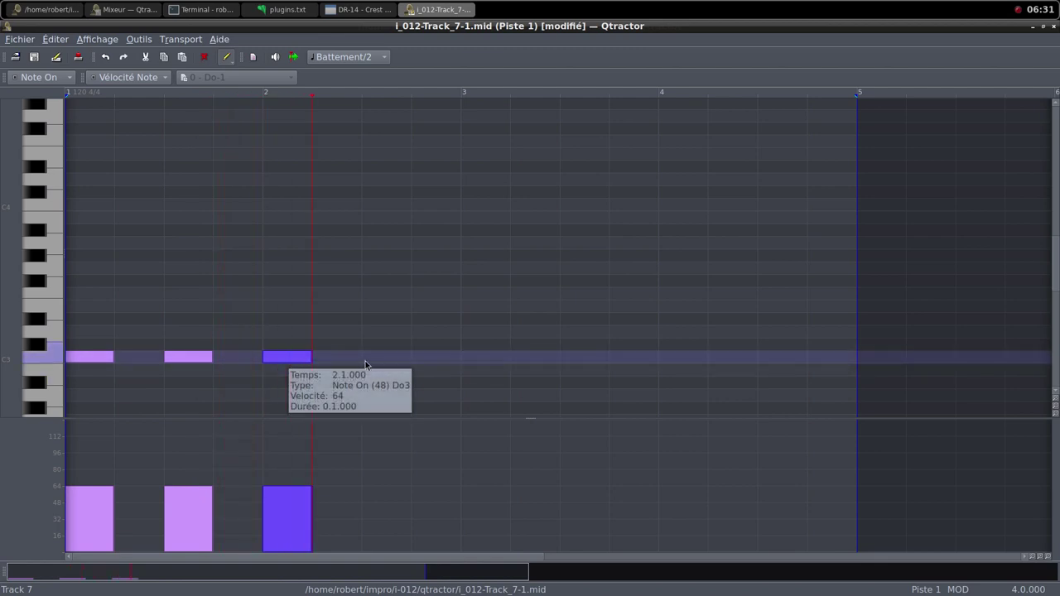
{"action": "left_click_drag", "start_coordinate": [366, 362], "coordinate": [704, 362]}
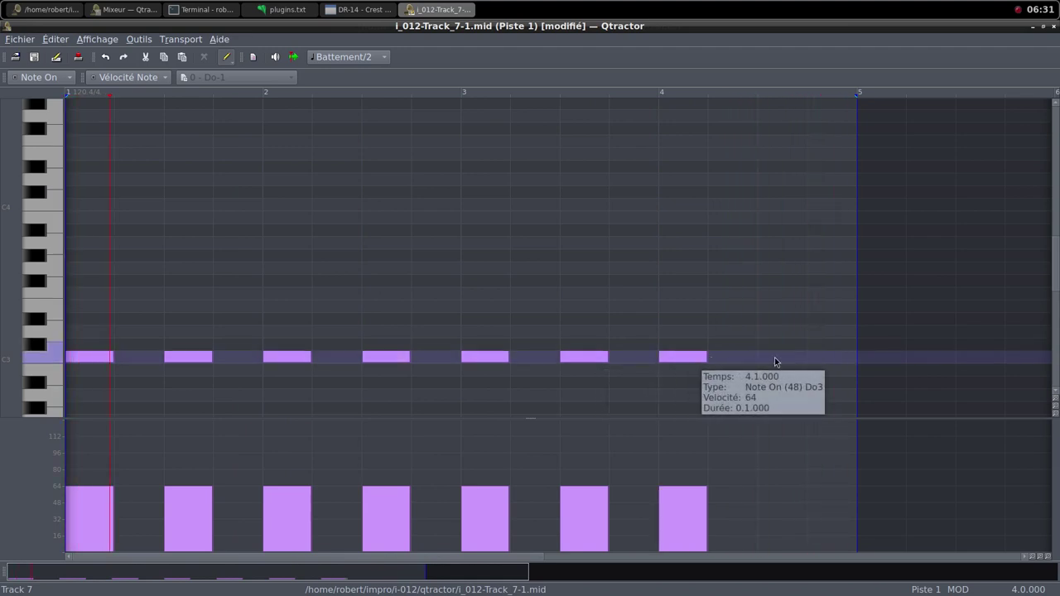
{"action": "left_click_drag", "start_coordinate": [775, 362], "coordinate": [800, 362]}
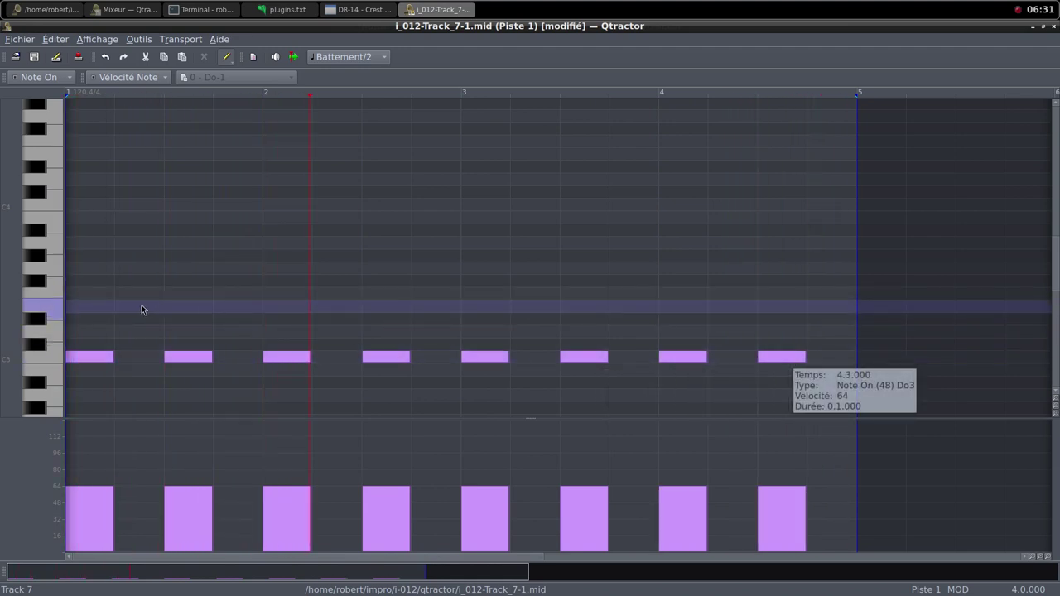
Draw one-beat notes Mi3 at 1.2, Sol#3 at 1.4 and Fa3 at 2.2, and delete the stray Sol3 at 2.1.
{"action": "left_click_drag", "start_coordinate": [122, 312], "coordinate": [161, 310]}
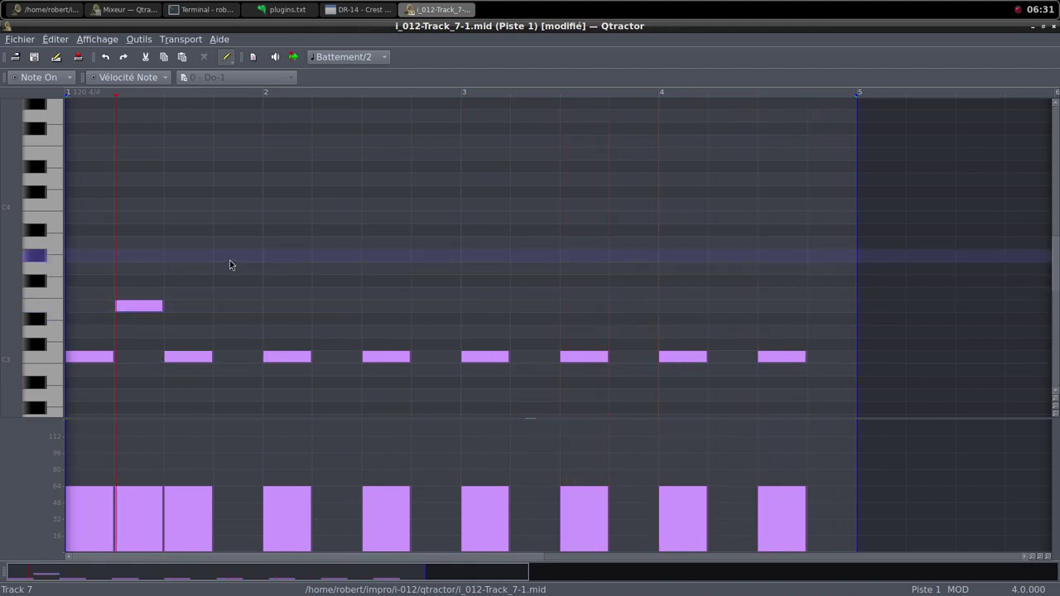
{"action": "left_click_drag", "start_coordinate": [222, 256], "coordinate": [308, 269]}
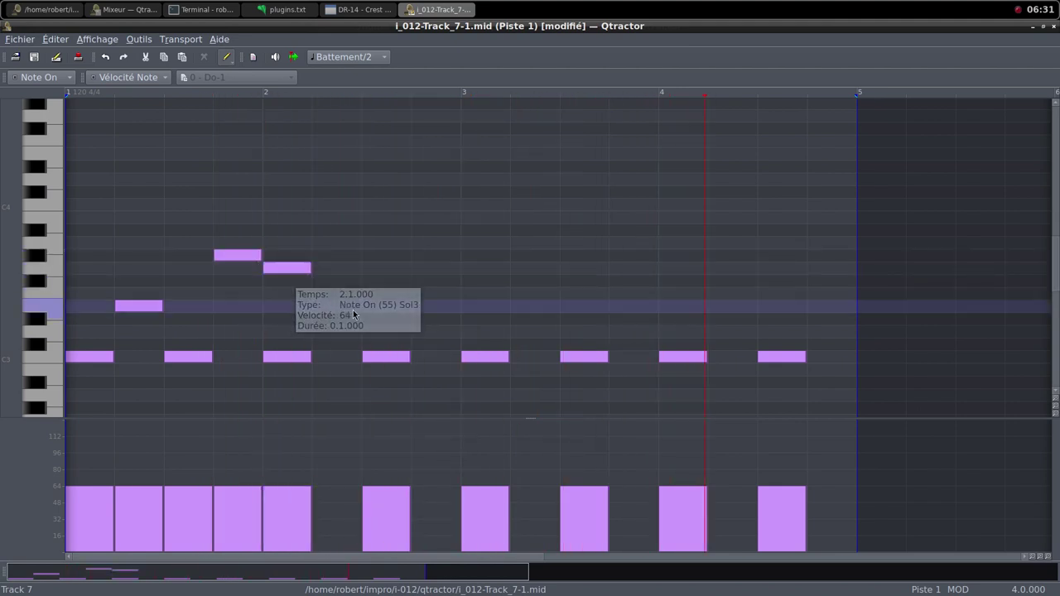
{"action": "left_click_drag", "start_coordinate": [366, 297], "coordinate": [421, 291]}
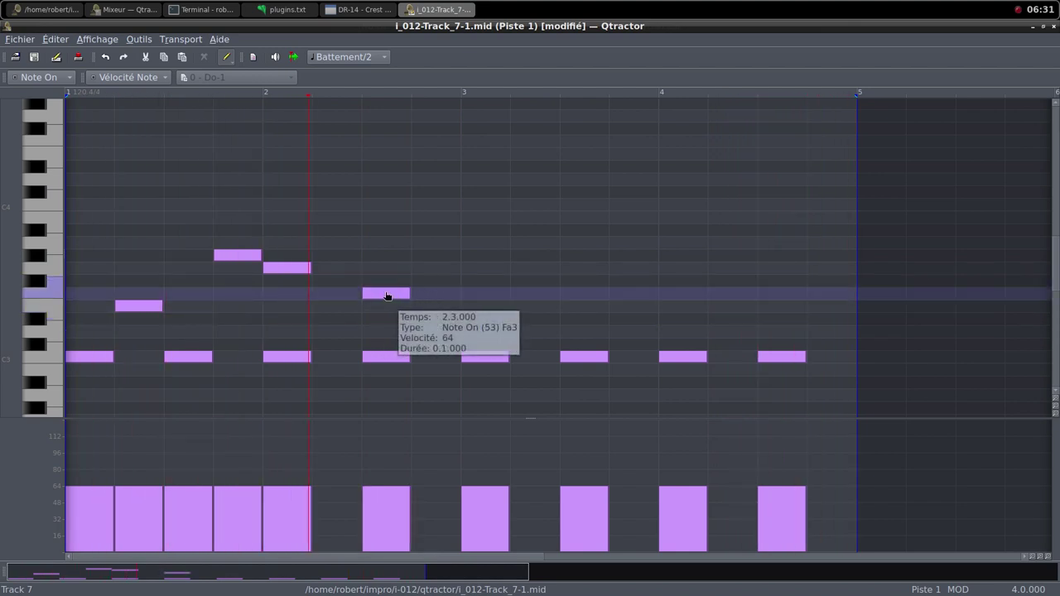
{"action": "left_click", "coordinate": [384, 296]}
{"action": "left_click", "coordinate": [343, 295]}
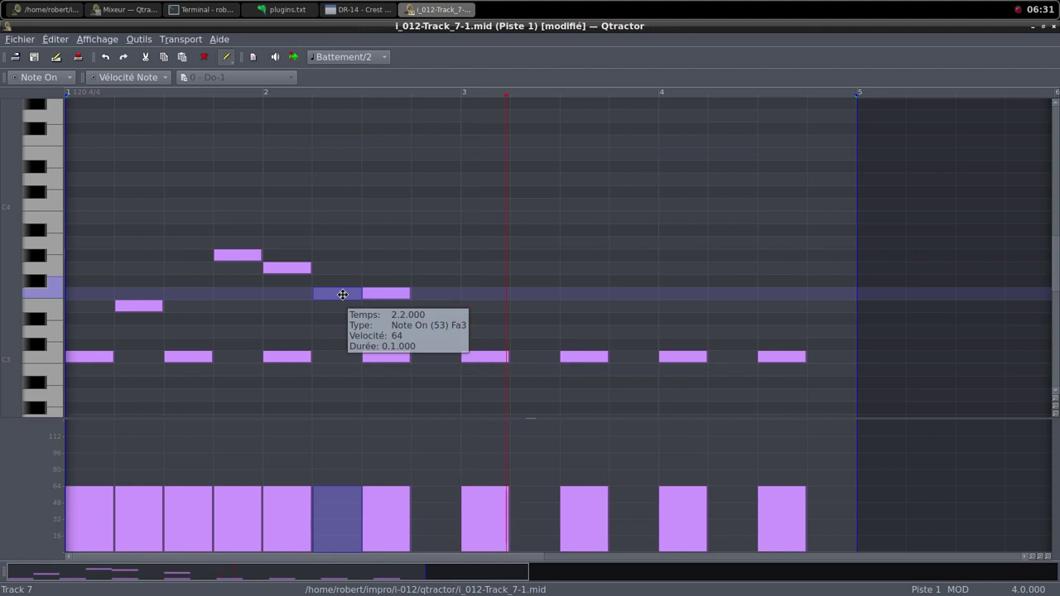
{"action": "left_click_drag", "start_coordinate": [343, 295], "coordinate": [340, 293]}
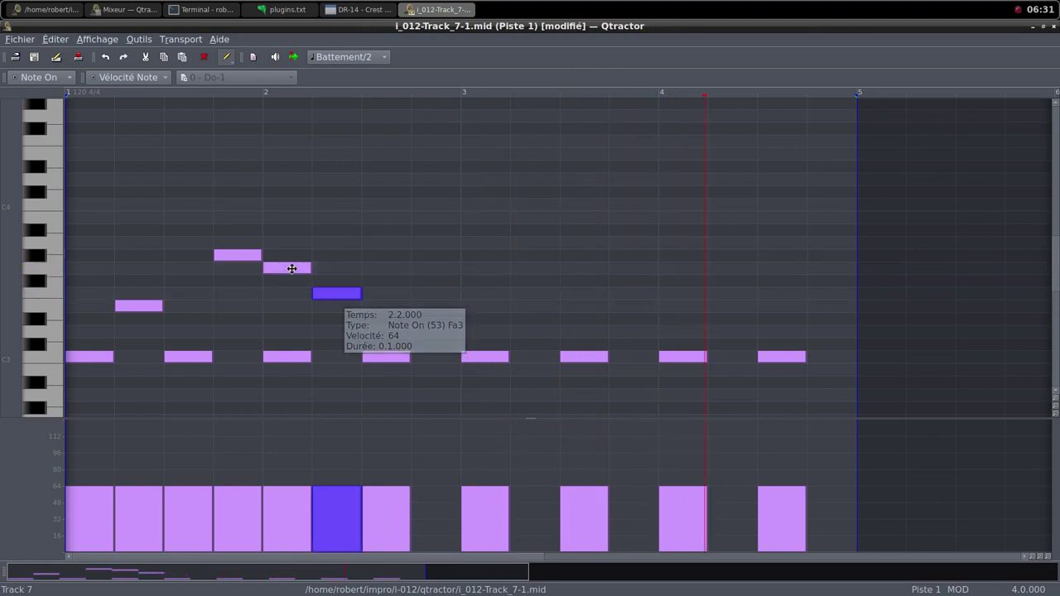
{"action": "left_click", "coordinate": [292, 269]}
{"action": "key", "text": "Delete"}
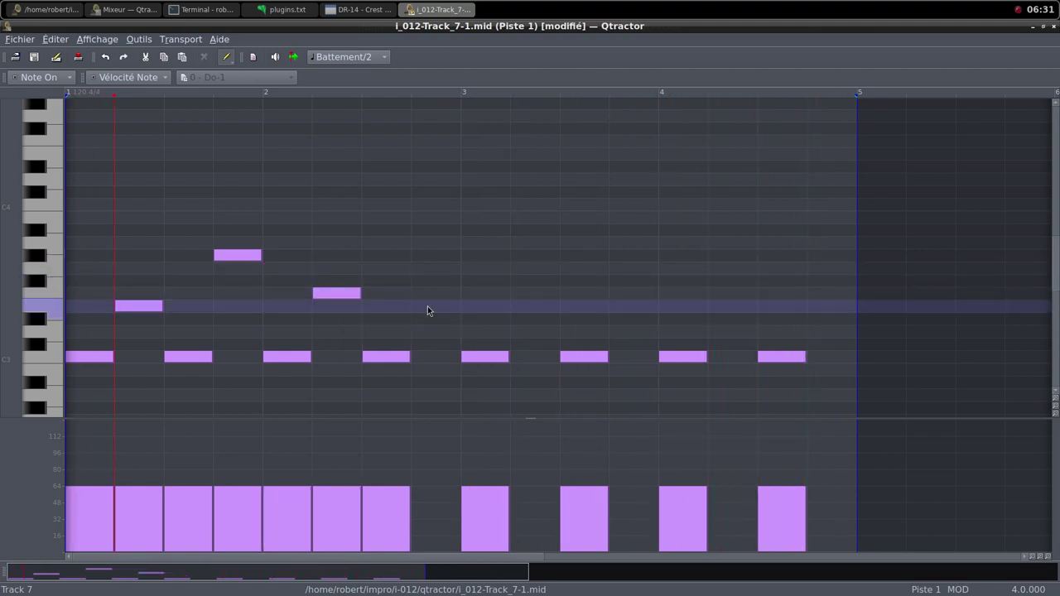
Draw one-beat notes Ré#3 at 2.4, Sol3 at 3.2, Fa#3 at 3.4, Mi3 at 4.2 and Do#3 at 4.4.
{"action": "left_click", "coordinate": [424, 318]}
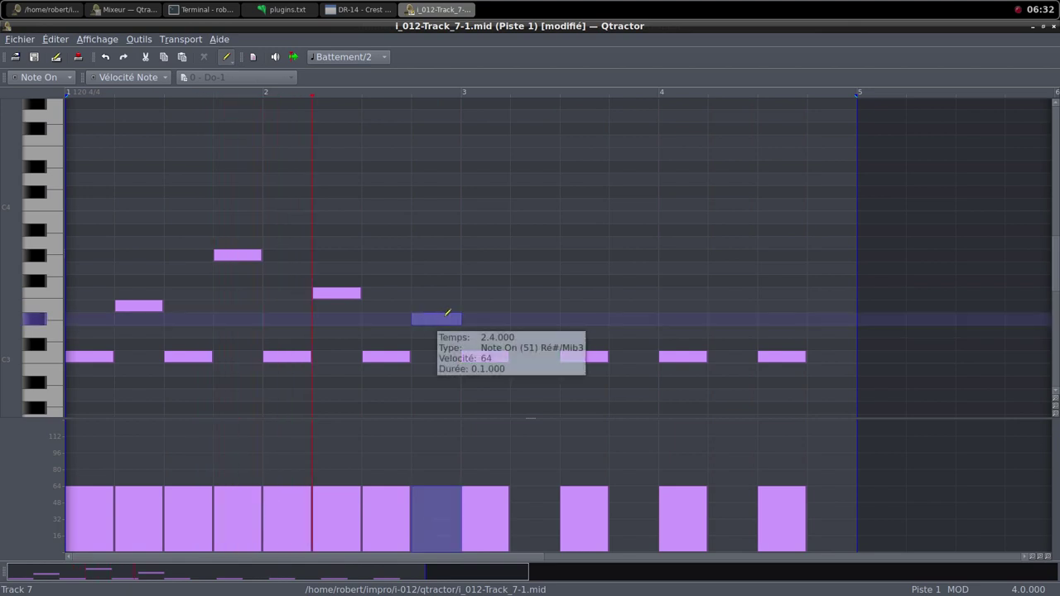
{"action": "left_click", "coordinate": [519, 269]}
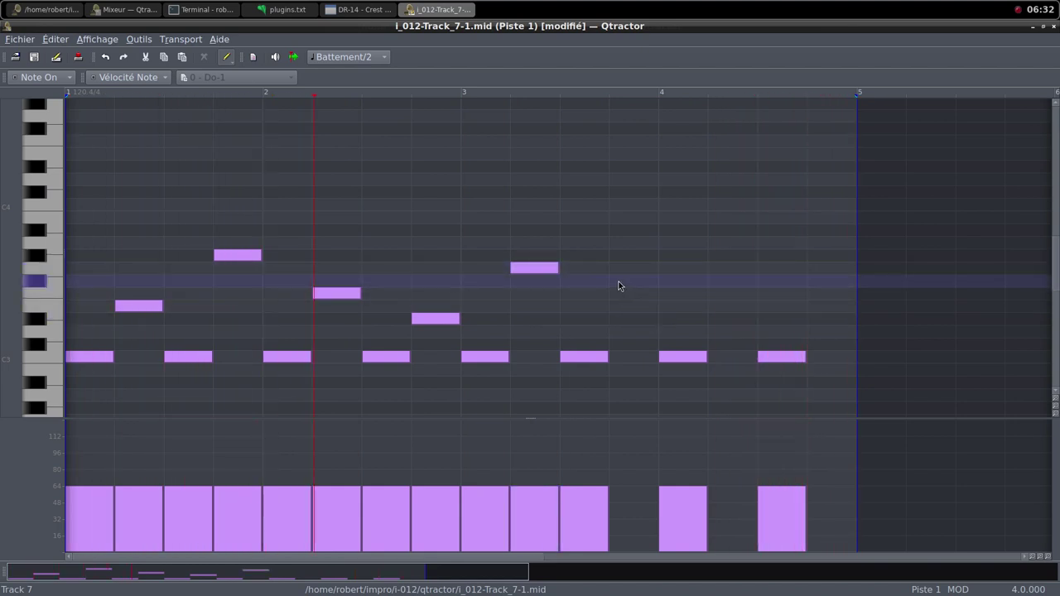
{"action": "left_click_drag", "start_coordinate": [619, 283], "coordinate": [650, 285]}
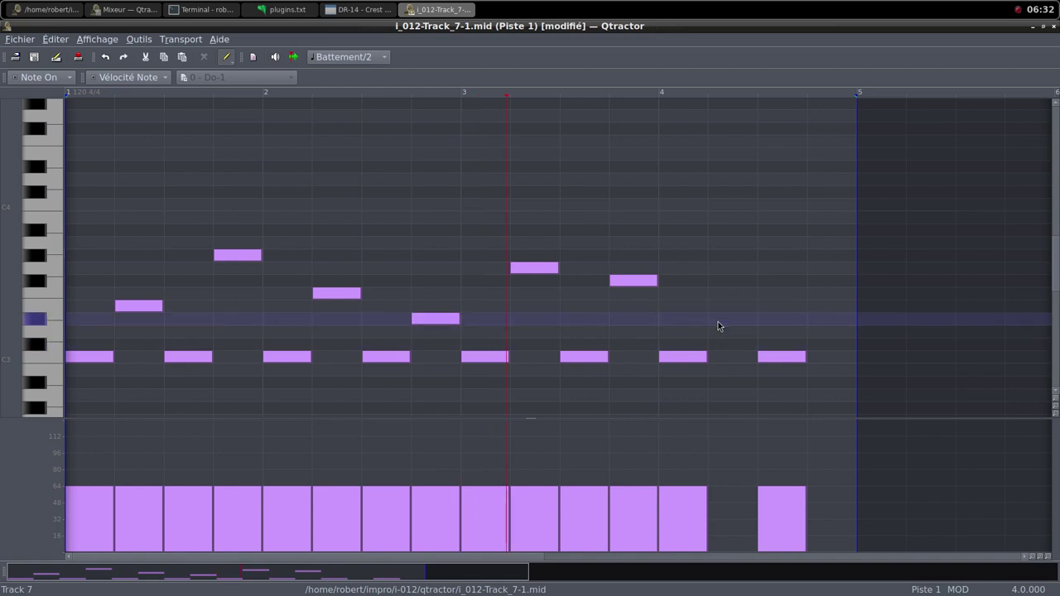
{"action": "left_click", "coordinate": [715, 306]}
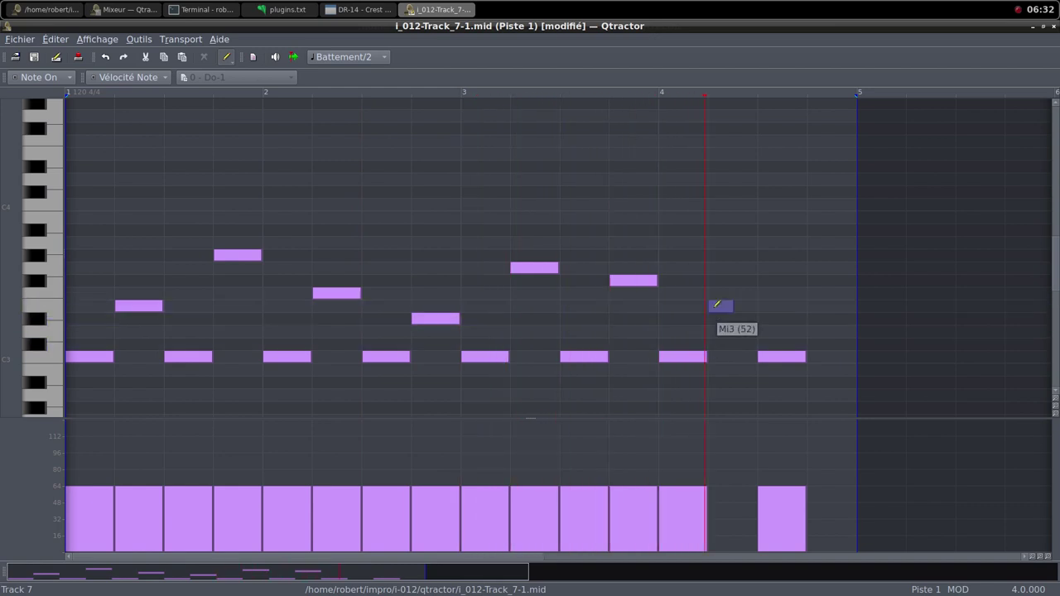
{"action": "left_click_drag", "start_coordinate": [717, 305], "coordinate": [754, 305]}
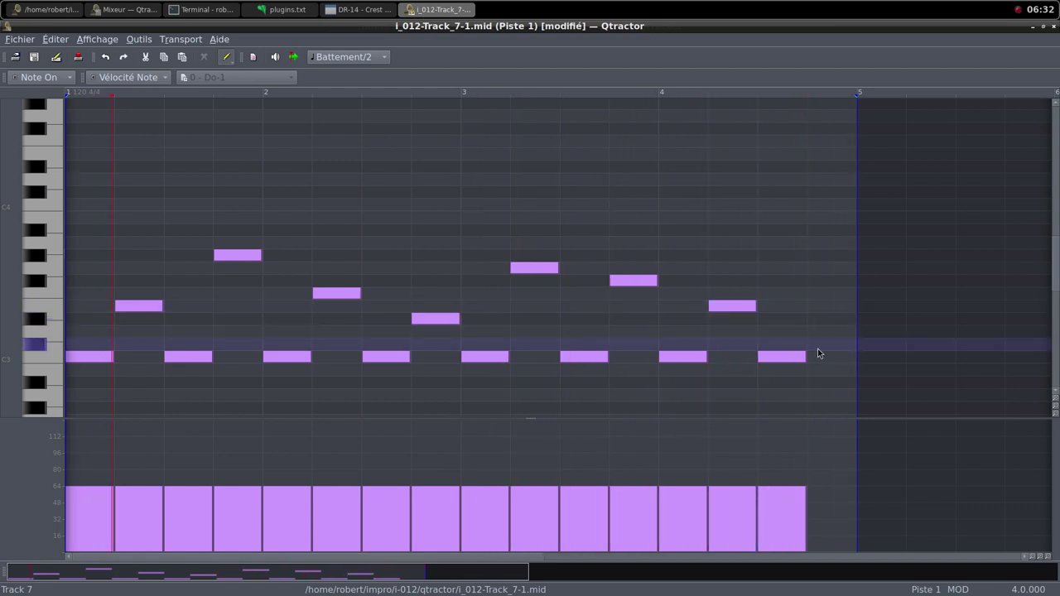
{"action": "left_click", "coordinate": [820, 345]}
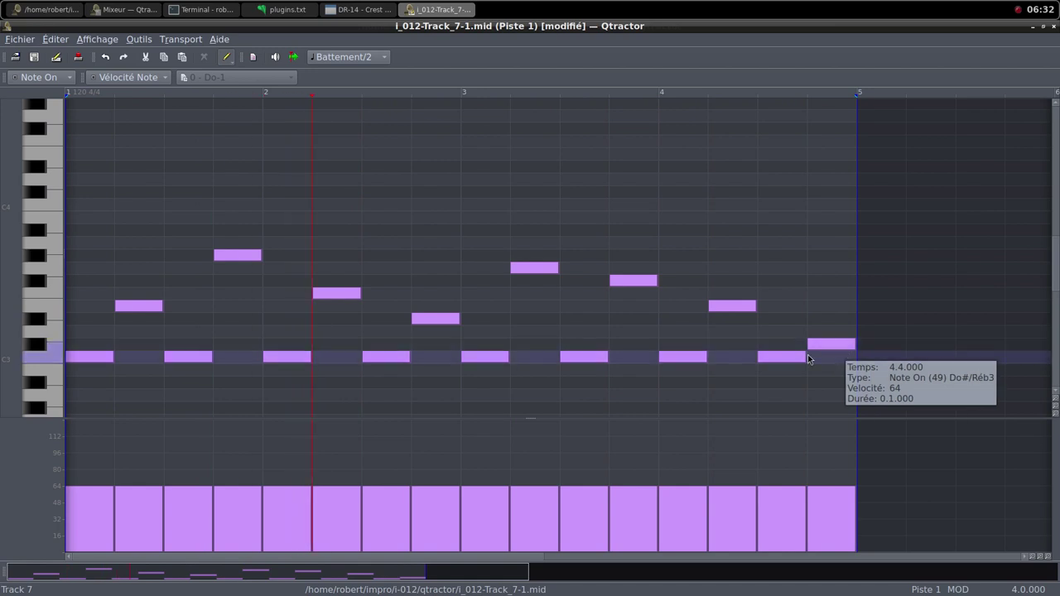
Close the Track 7 clip editor and raise Track 7's mixer volume to 100 %.
{"action": "left_click", "coordinate": [1043, 27]}
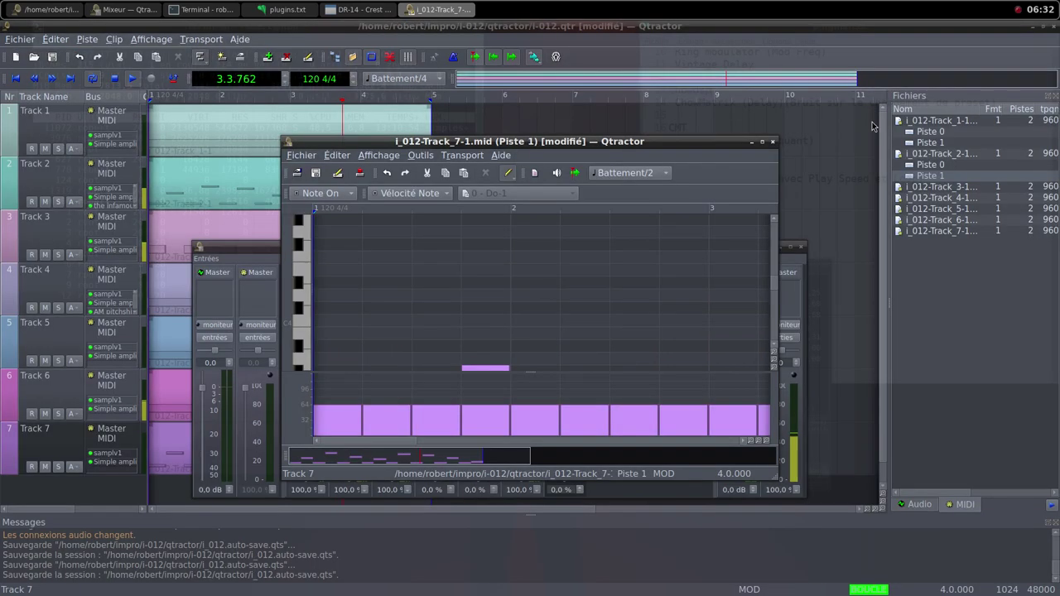
{"action": "left_click", "coordinate": [772, 144]}
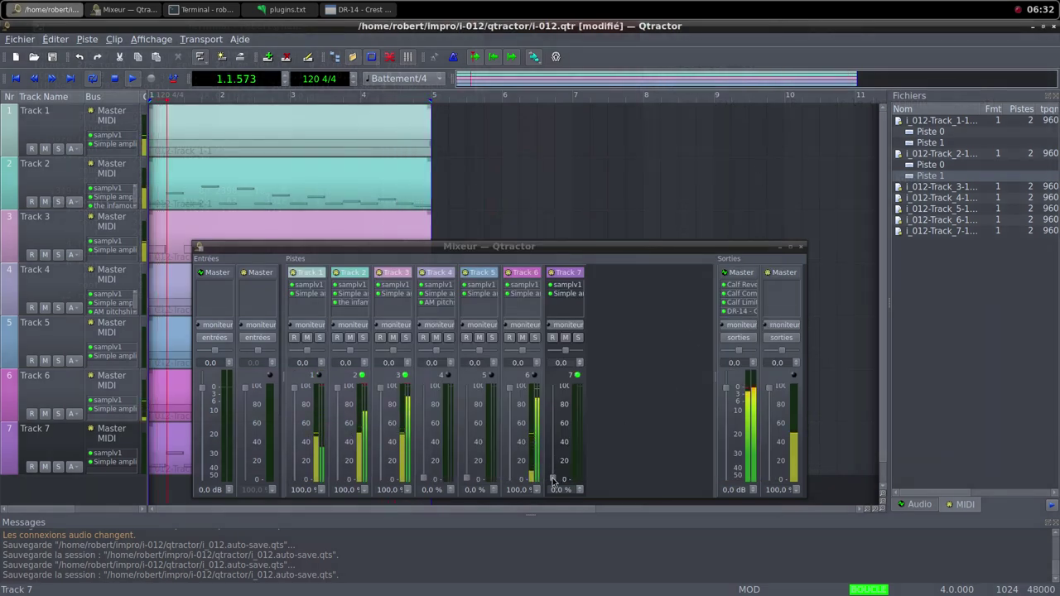
{"action": "left_click_drag", "start_coordinate": [557, 478], "coordinate": [557, 403]}
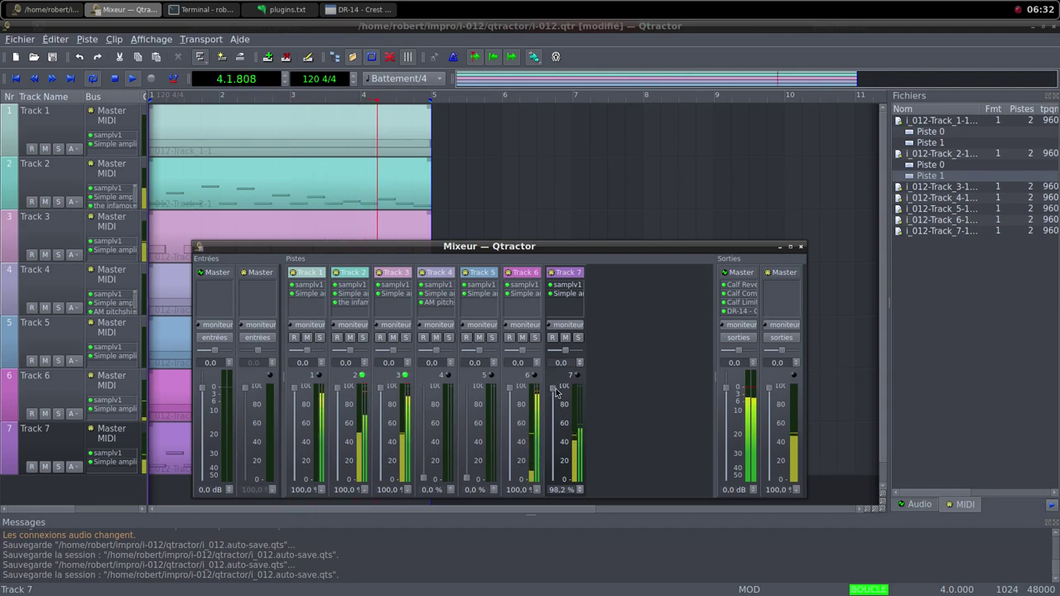
Set the Amps gain of Track 7's Simple amplifier plugin to 13.090 dB and close the plugin window.
{"action": "double_click", "coordinate": [559, 295]}
{"action": "left_click_drag", "start_coordinate": [503, 309], "coordinate": [516, 309]}
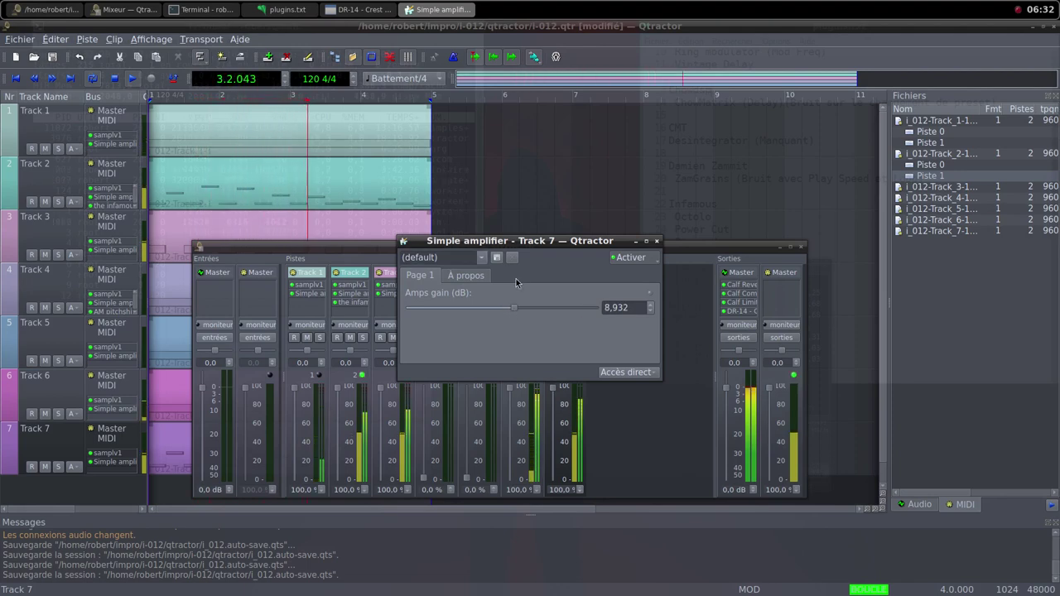
{"action": "left_click_drag", "start_coordinate": [520, 244], "coordinate": [546, 196]}
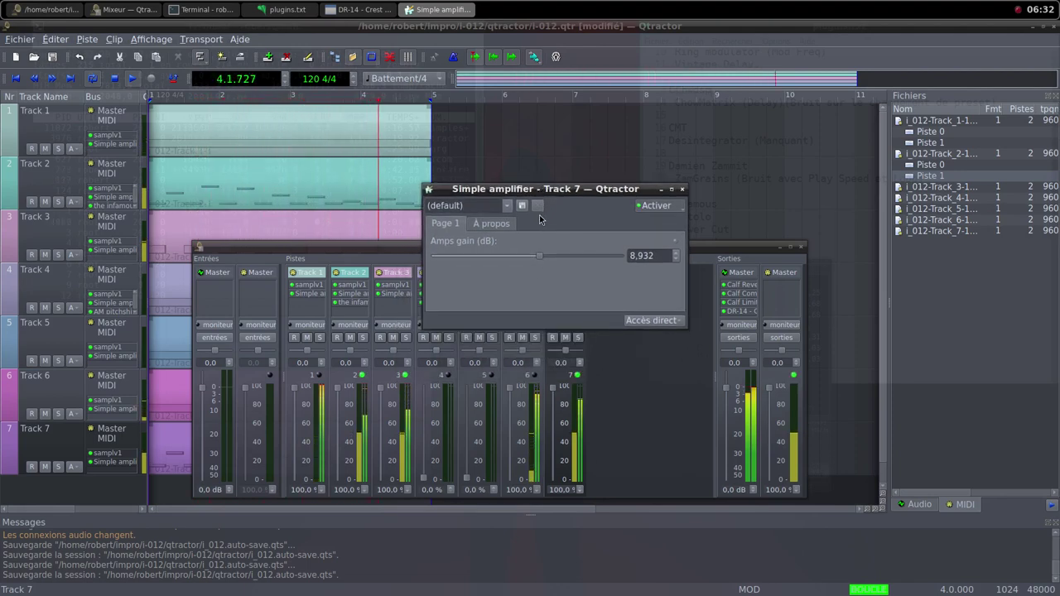
{"action": "left_click_drag", "start_coordinate": [541, 256], "coordinate": [547, 258]}
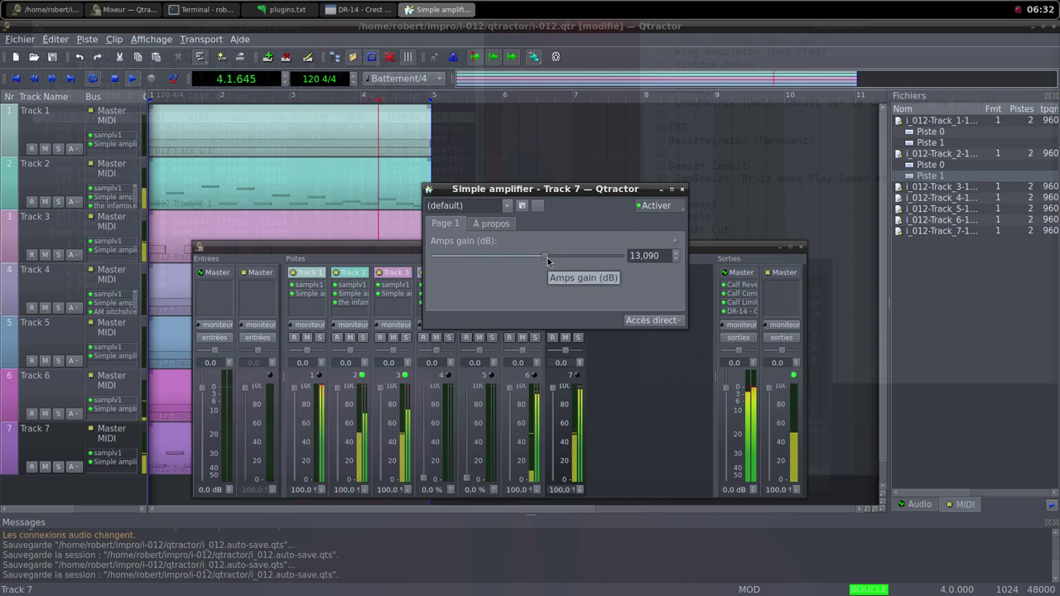
{"action": "left_click", "coordinate": [682, 188]}
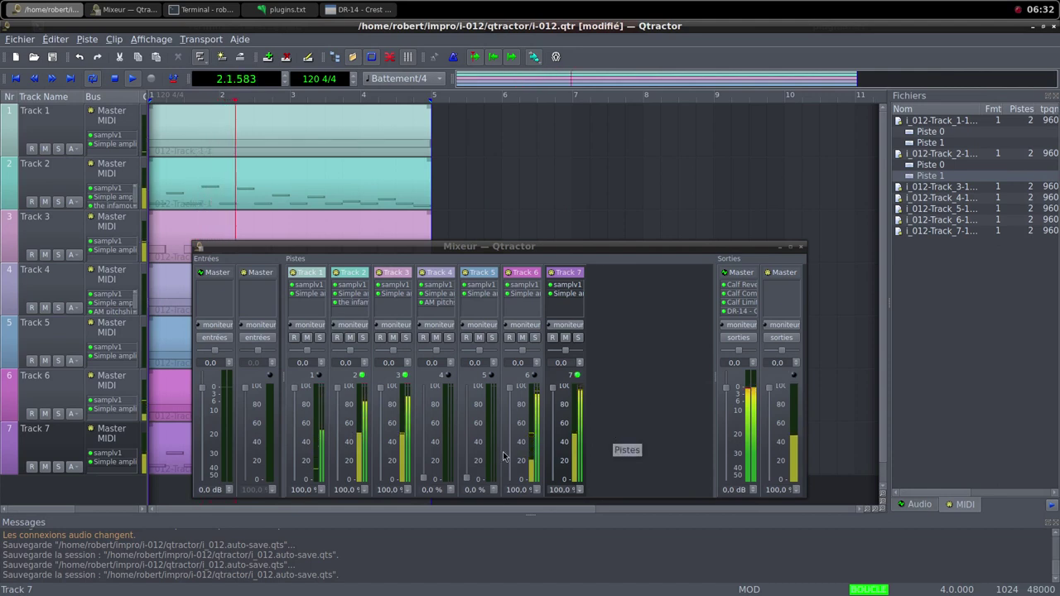
Fade the mixer volumes of Tracks 2, 6, 3 and 1 down to 0 %, one after another.
{"action": "left_click_drag", "start_coordinate": [337, 388], "coordinate": [346, 490]}
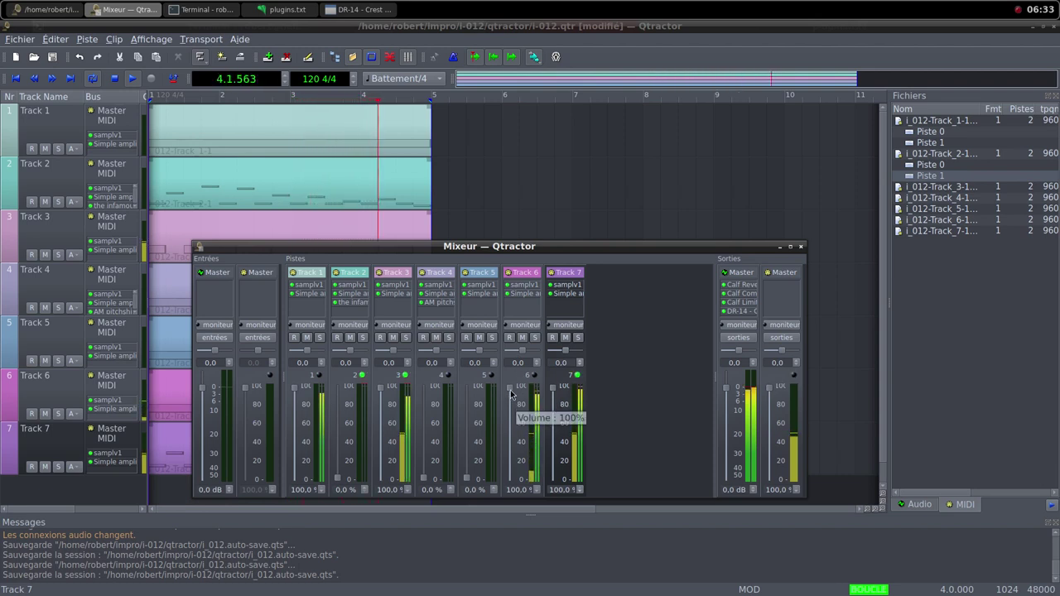
{"action": "left_click_drag", "start_coordinate": [511, 395], "coordinate": [509, 485]}
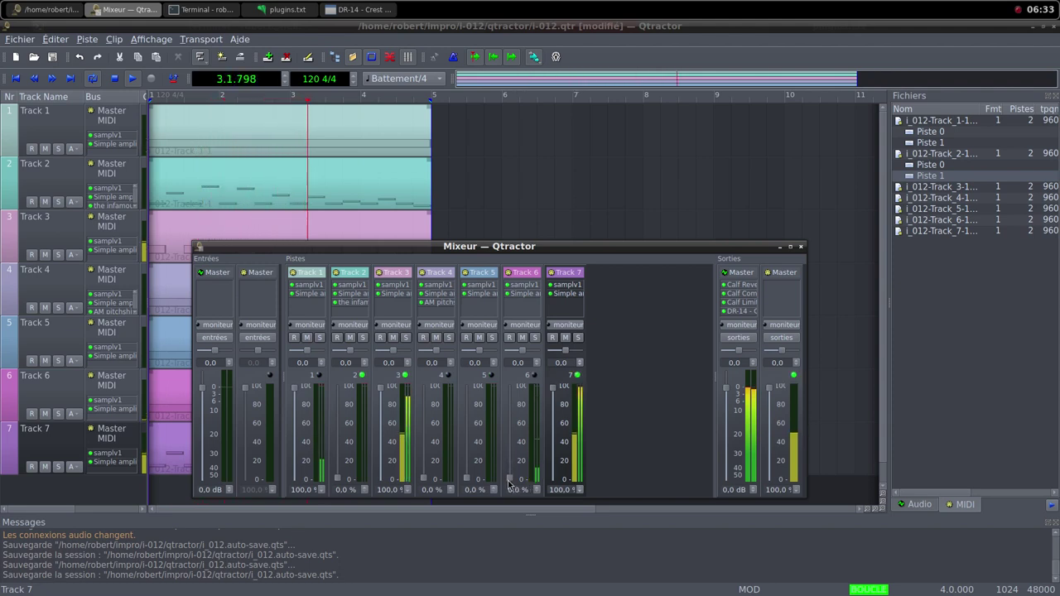
{"action": "left_click_drag", "start_coordinate": [382, 395], "coordinate": [385, 484]}
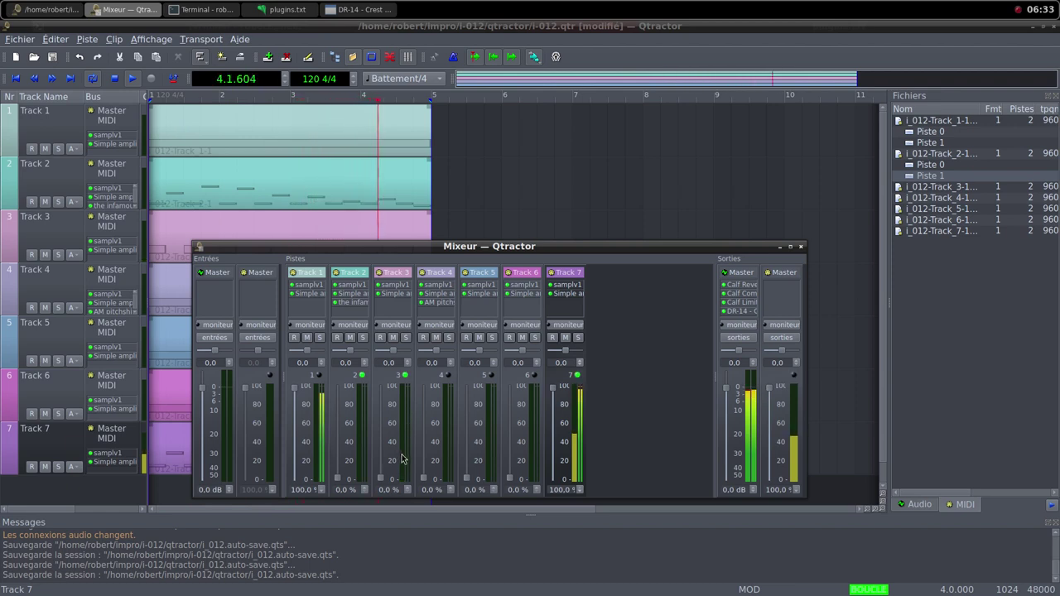
{"action": "left_click", "coordinate": [296, 424]}
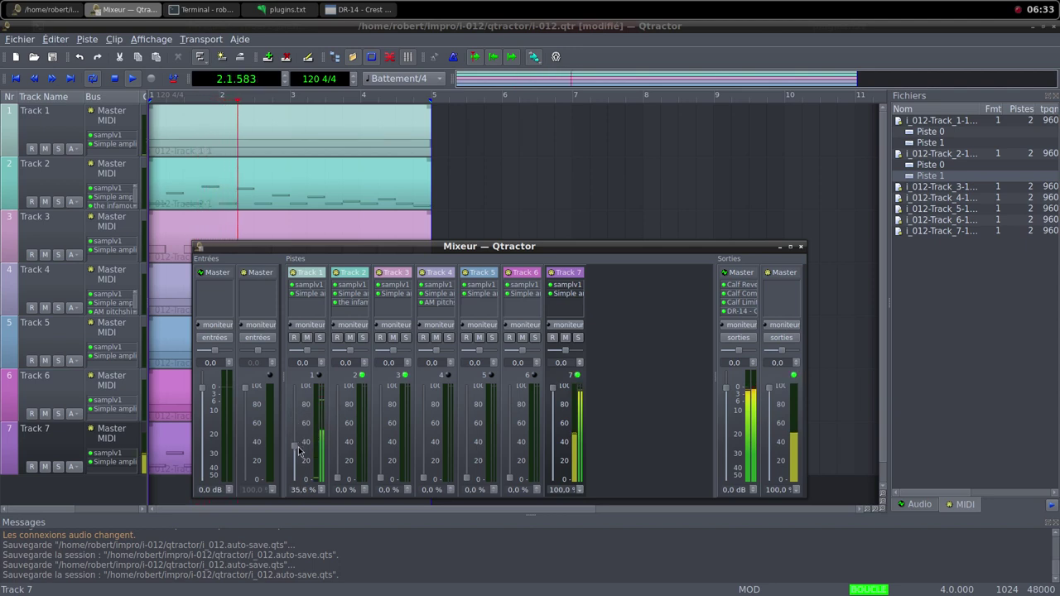
{"action": "left_click_drag", "start_coordinate": [296, 463], "coordinate": [297, 481]}
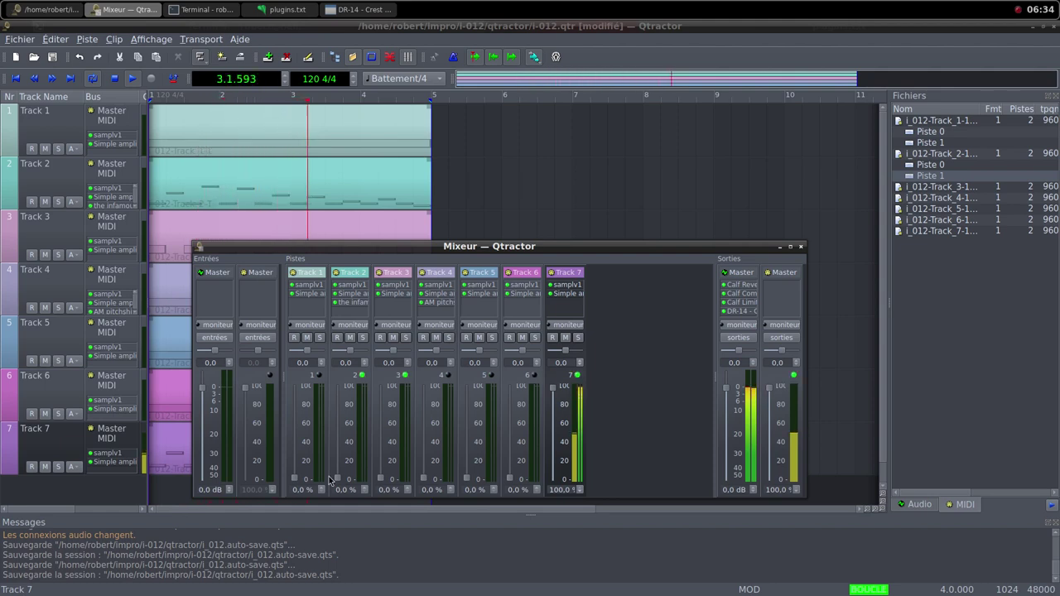
Fade Tracks 2, 3 and 1 back up to 100 % volume in the mixer, one after another.
{"action": "left_click_drag", "start_coordinate": [338, 481], "coordinate": [335, 393]}
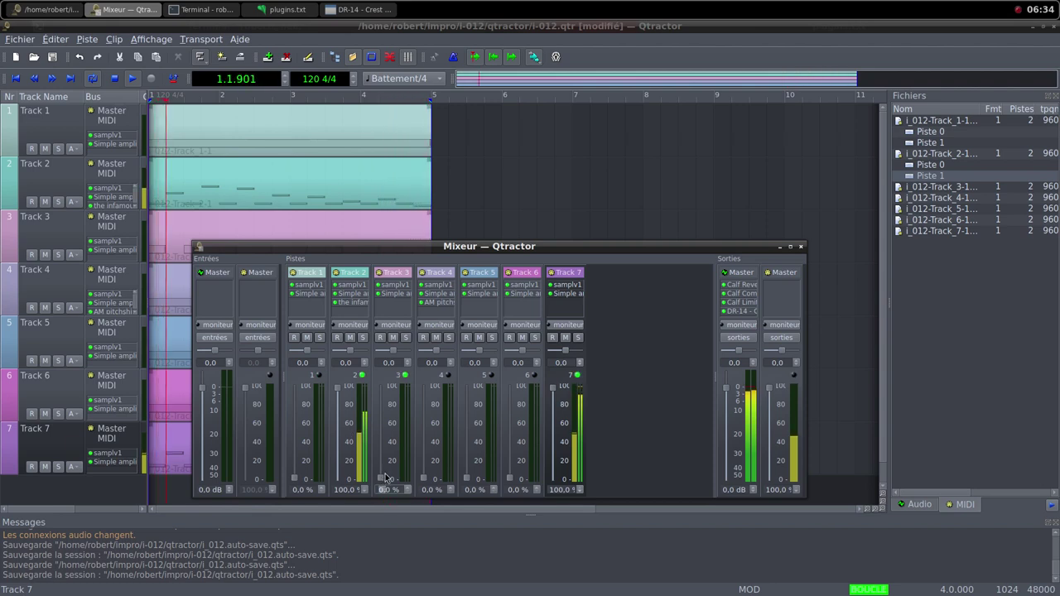
{"action": "left_click_drag", "start_coordinate": [381, 472], "coordinate": [373, 390]}
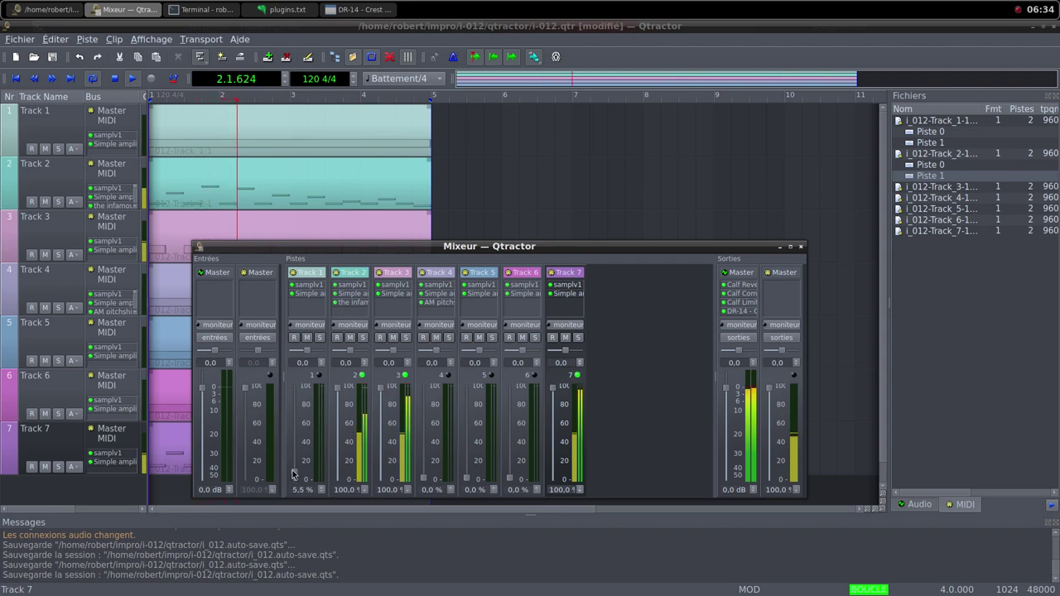
{"action": "left_click_drag", "start_coordinate": [292, 474], "coordinate": [297, 385]}
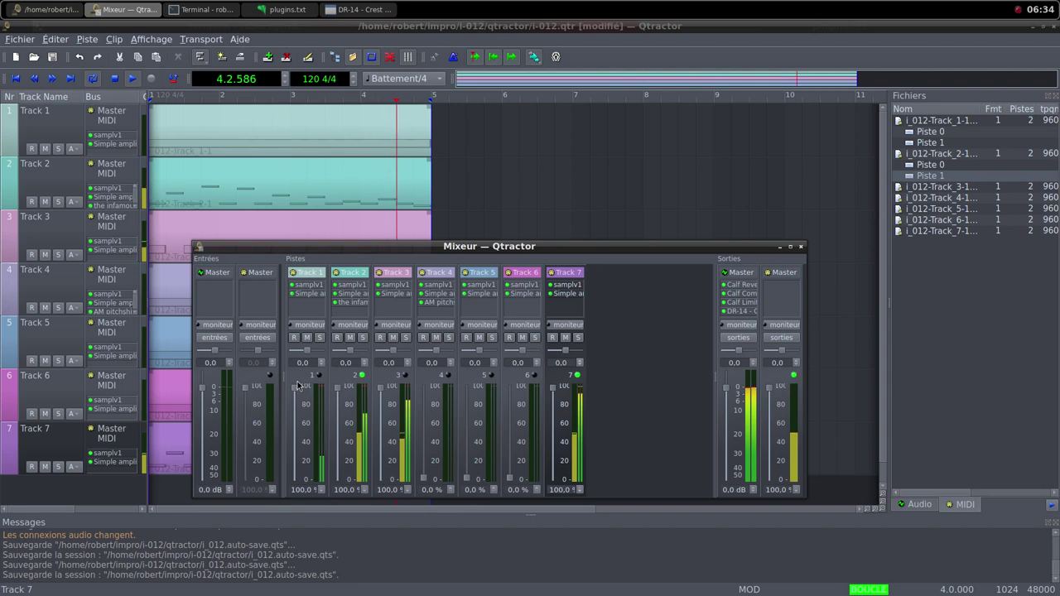
Check the DR-14 meter, and in the mixer fade Track 4 up to 98.8 % and Tracks 5 and 6 up to 100 %.
{"action": "left_click", "coordinate": [335, 9]}
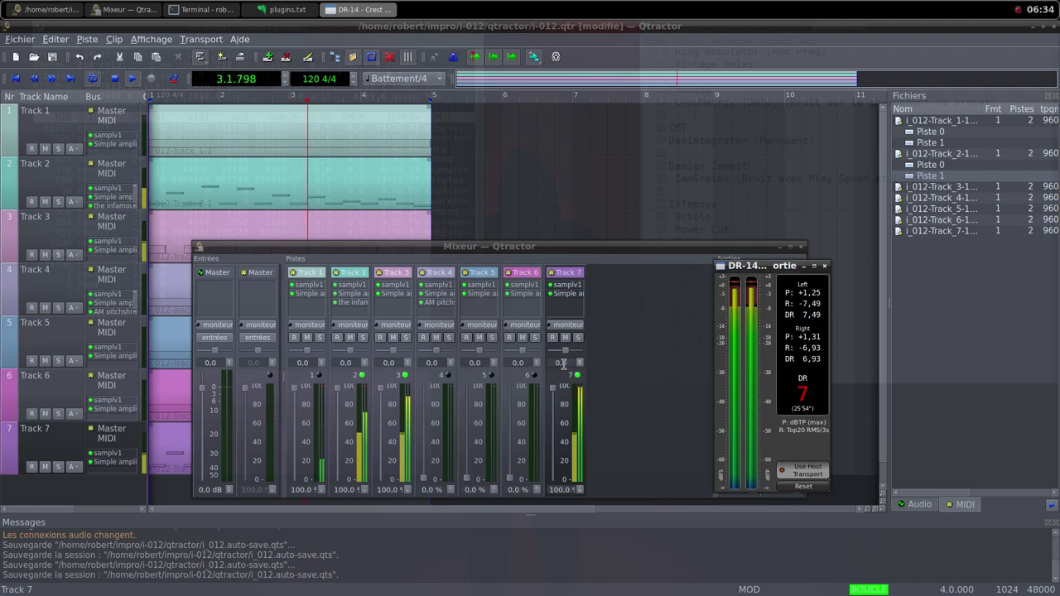
{"action": "left_click", "coordinate": [425, 480]}
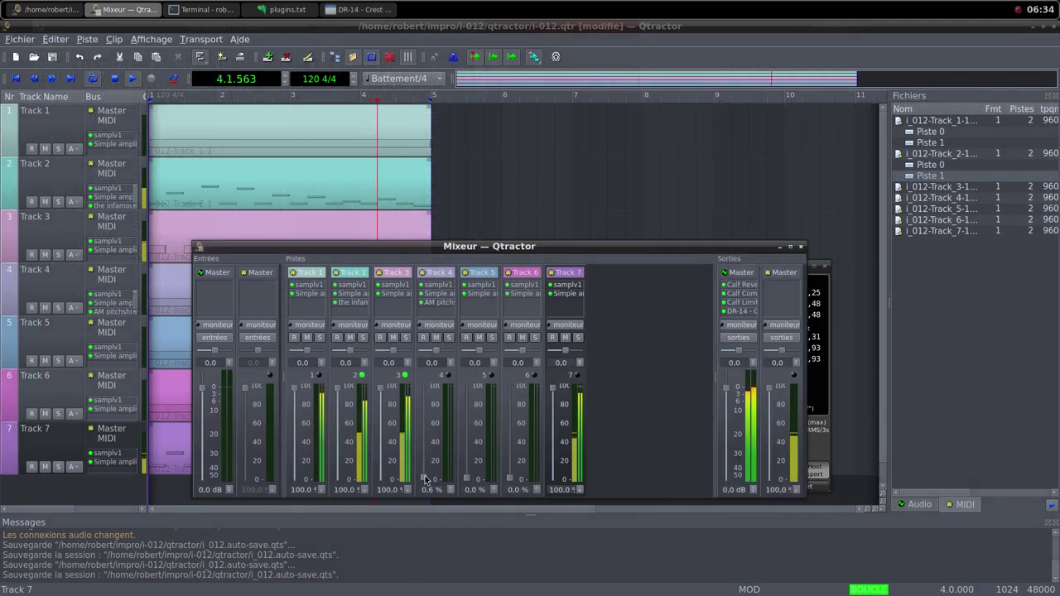
{"action": "left_click_drag", "start_coordinate": [425, 473], "coordinate": [428, 392]}
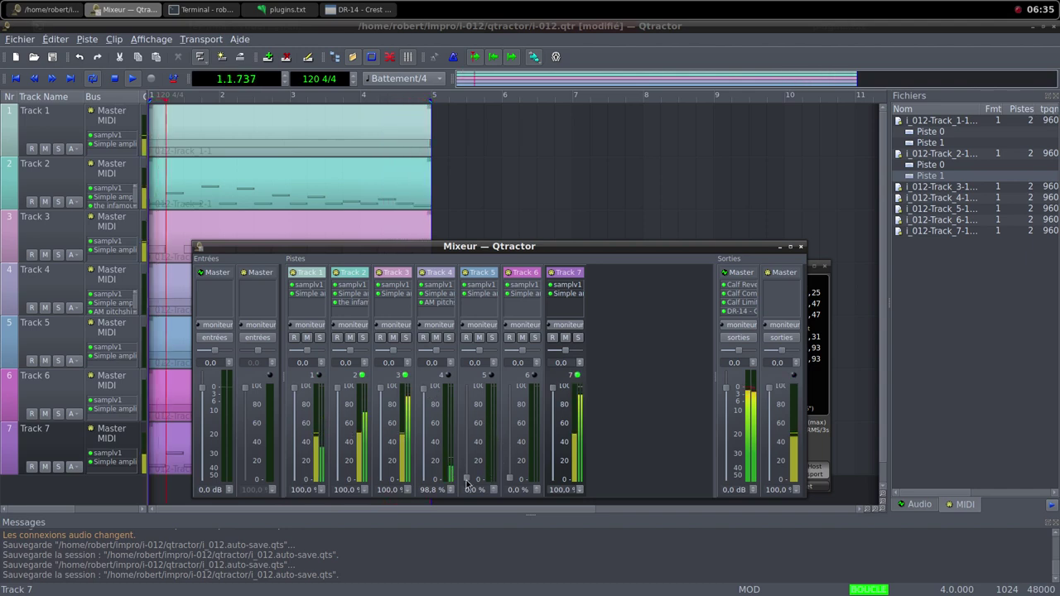
{"action": "left_click_drag", "start_coordinate": [467, 481], "coordinate": [473, 395]}
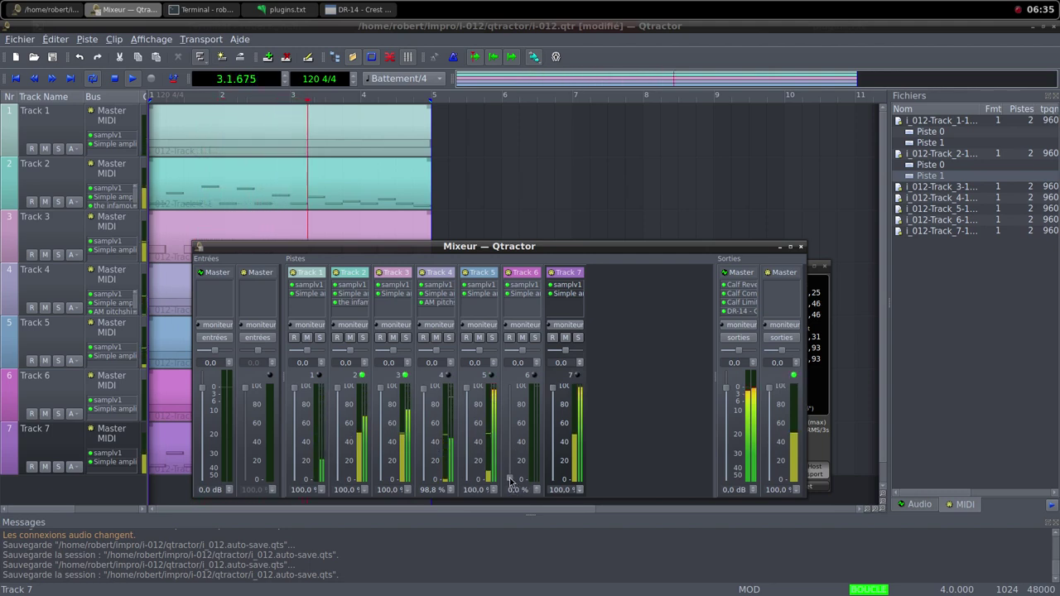
{"action": "left_click_drag", "start_coordinate": [510, 481], "coordinate": [513, 394]}
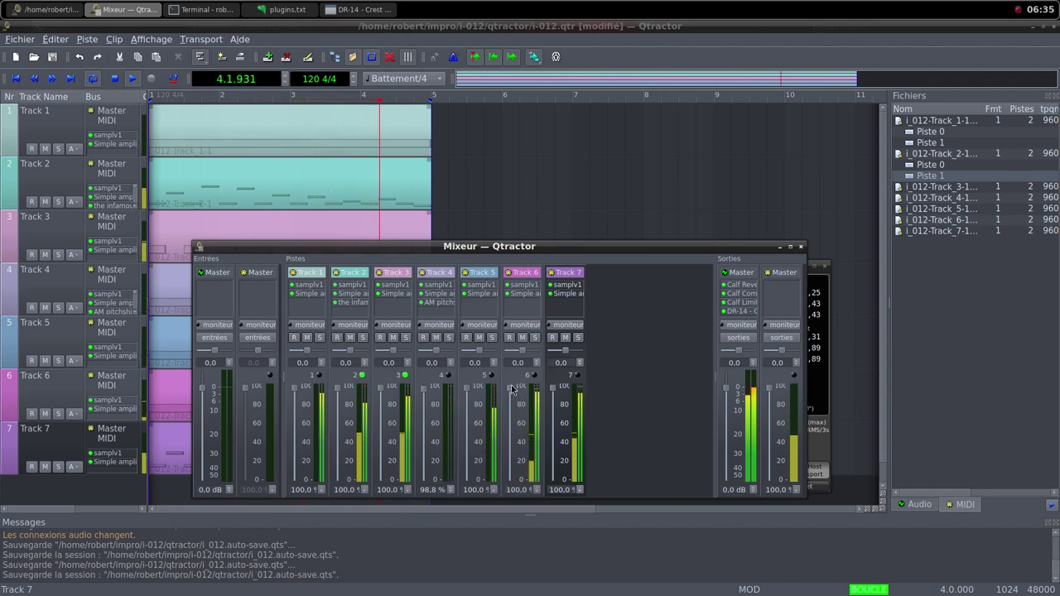
Fade Tracks 7, 5 and 6 down to 0 % volume in the mixer, one after another.
{"action": "mouse_move", "coordinate": [513, 422]}
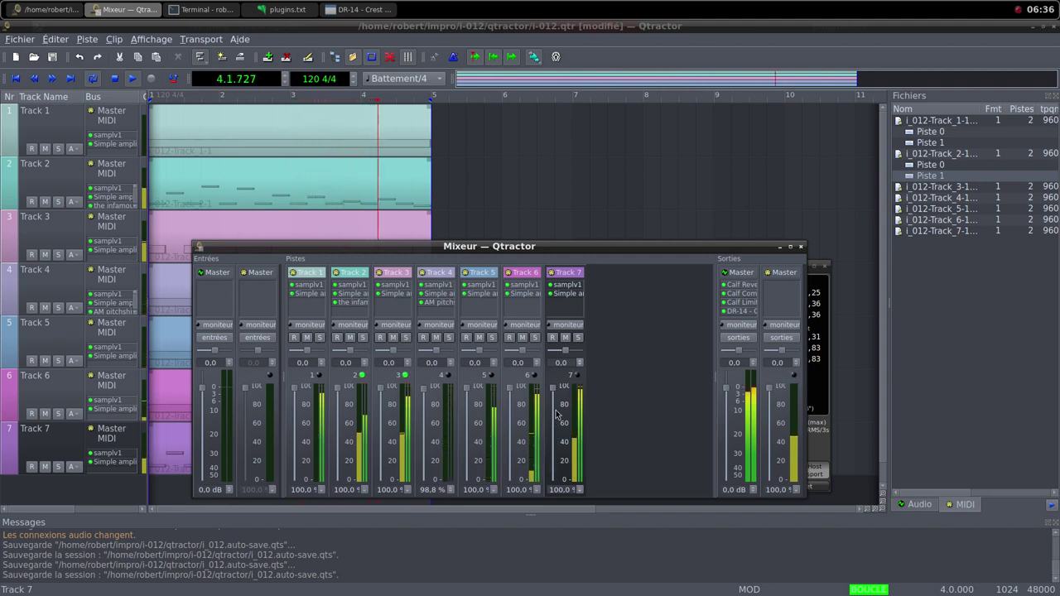
{"action": "left_click_drag", "start_coordinate": [553, 394], "coordinate": [553, 487]}
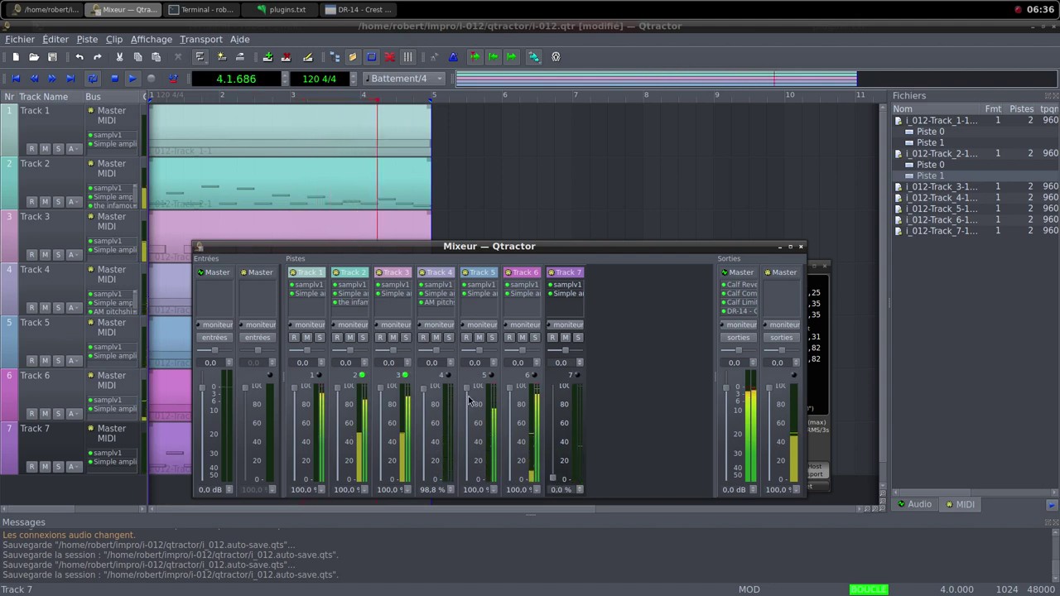
{"action": "left_click_drag", "start_coordinate": [469, 394], "coordinate": [466, 489]}
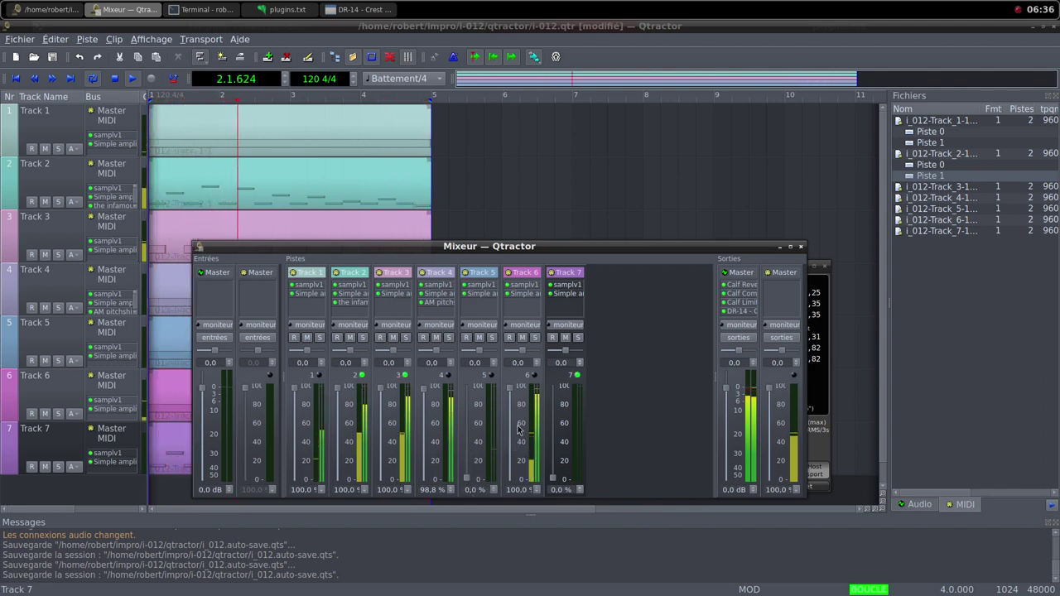
{"action": "left_click_drag", "start_coordinate": [511, 393], "coordinate": [515, 444]}
{"action": "left_click_drag", "start_coordinate": [514, 447], "coordinate": [515, 491]}
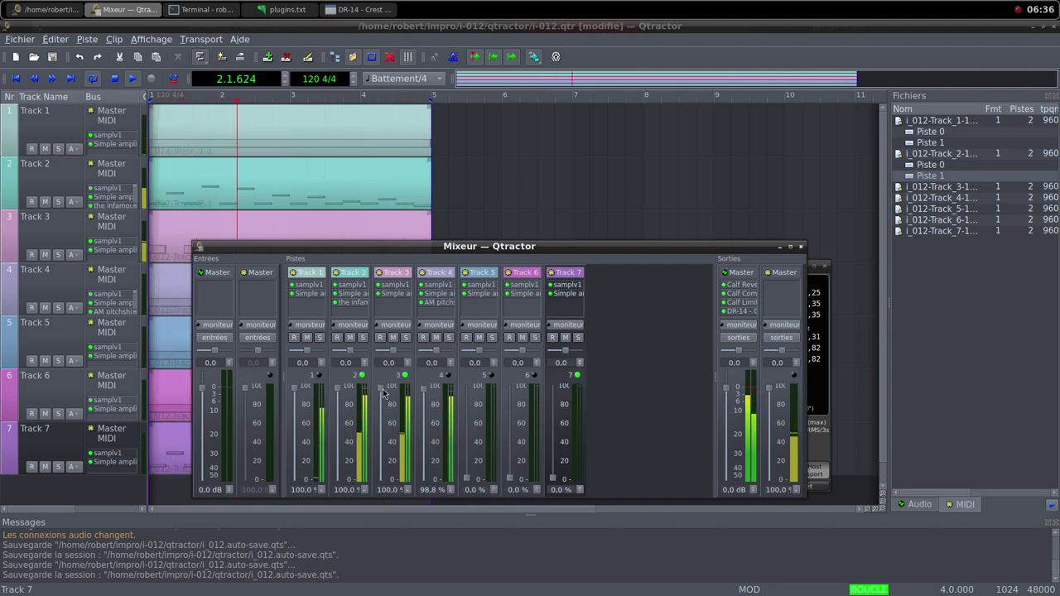
Fade out the remaining Tracks 3, 4, 1 and 2 to 0 % volume in the mixer, in that order.
{"action": "left_click_drag", "start_coordinate": [384, 394], "coordinate": [395, 485]}
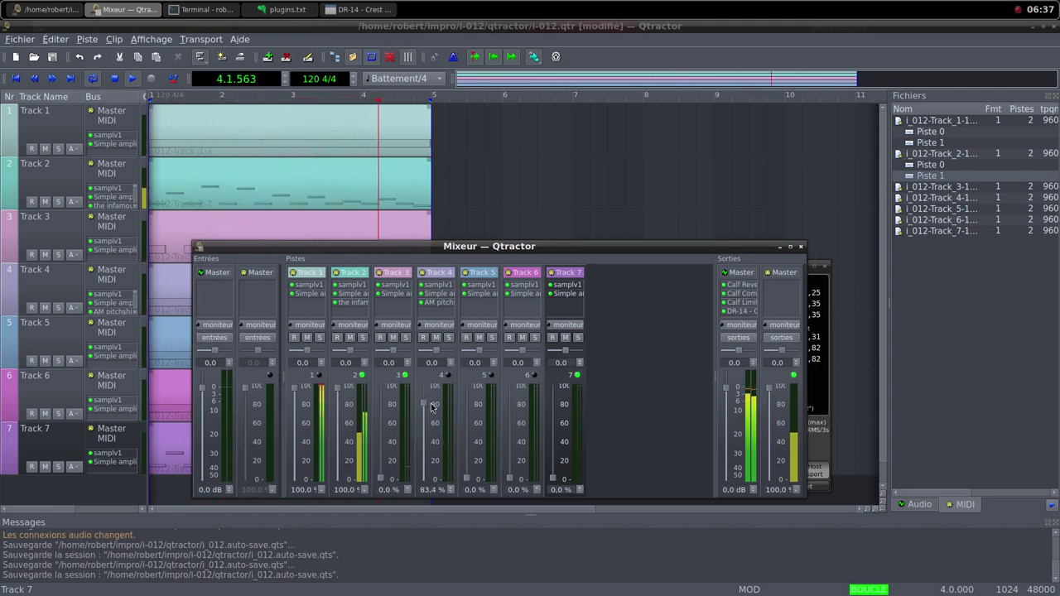
{"action": "left_click_drag", "start_coordinate": [429, 401], "coordinate": [423, 484]}
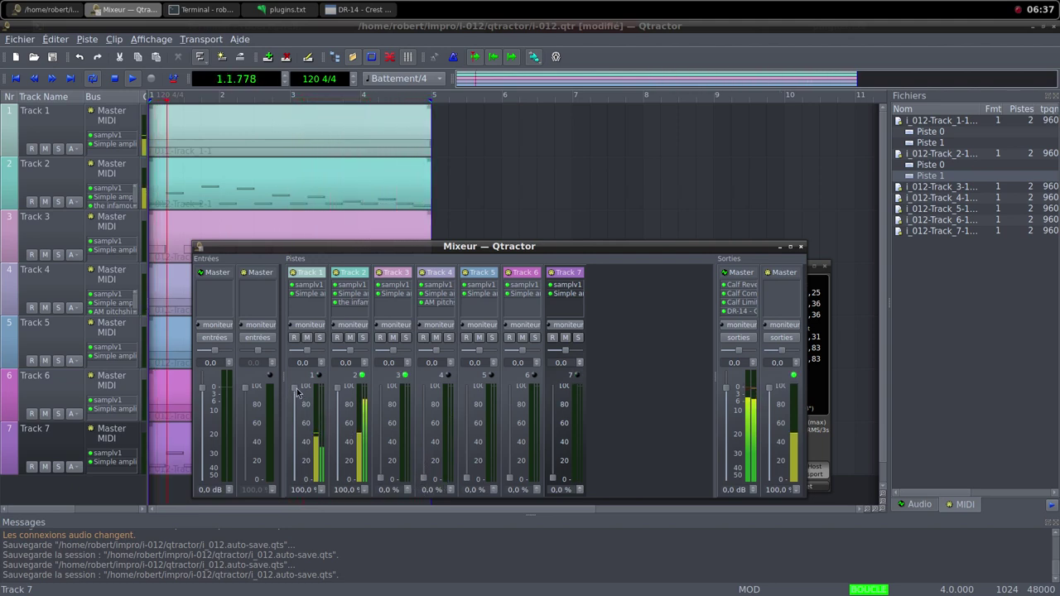
{"action": "left_click_drag", "start_coordinate": [300, 393], "coordinate": [302, 425]}
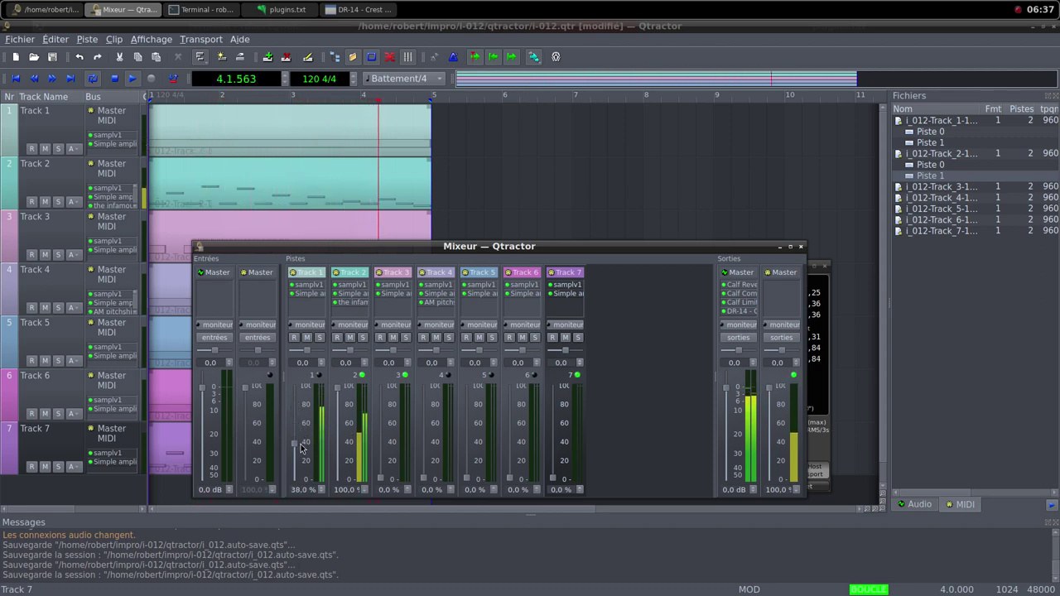
{"action": "left_click_drag", "start_coordinate": [302, 448], "coordinate": [300, 482]}
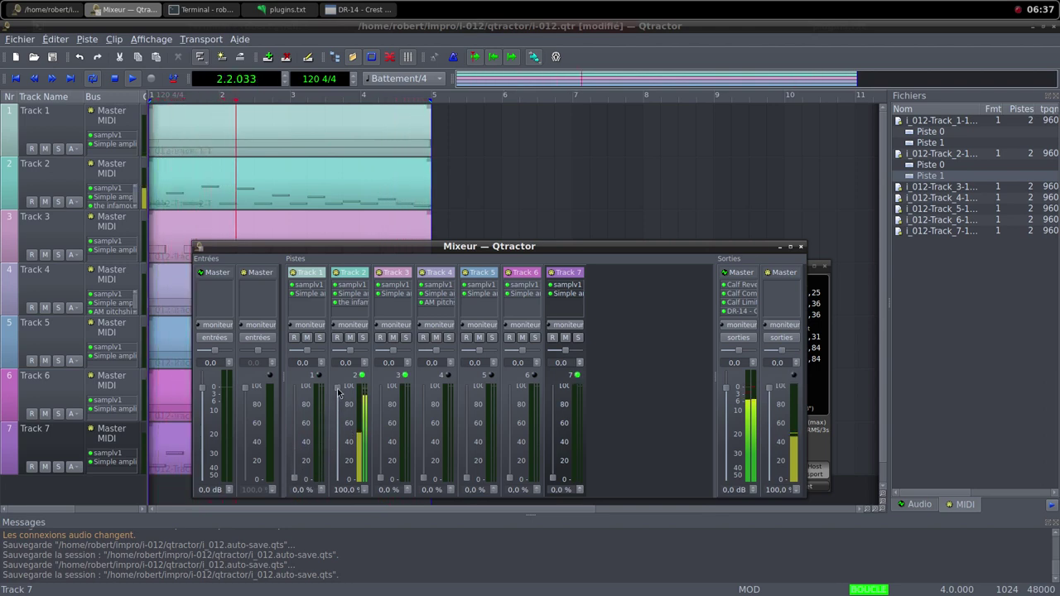
{"action": "left_click_drag", "start_coordinate": [338, 393], "coordinate": [339, 489]}
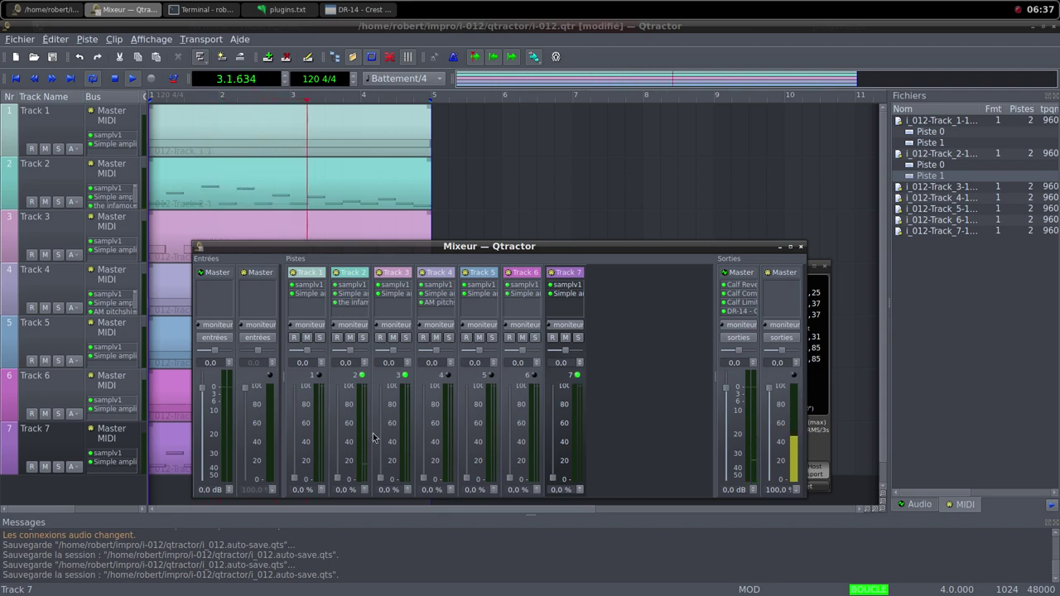